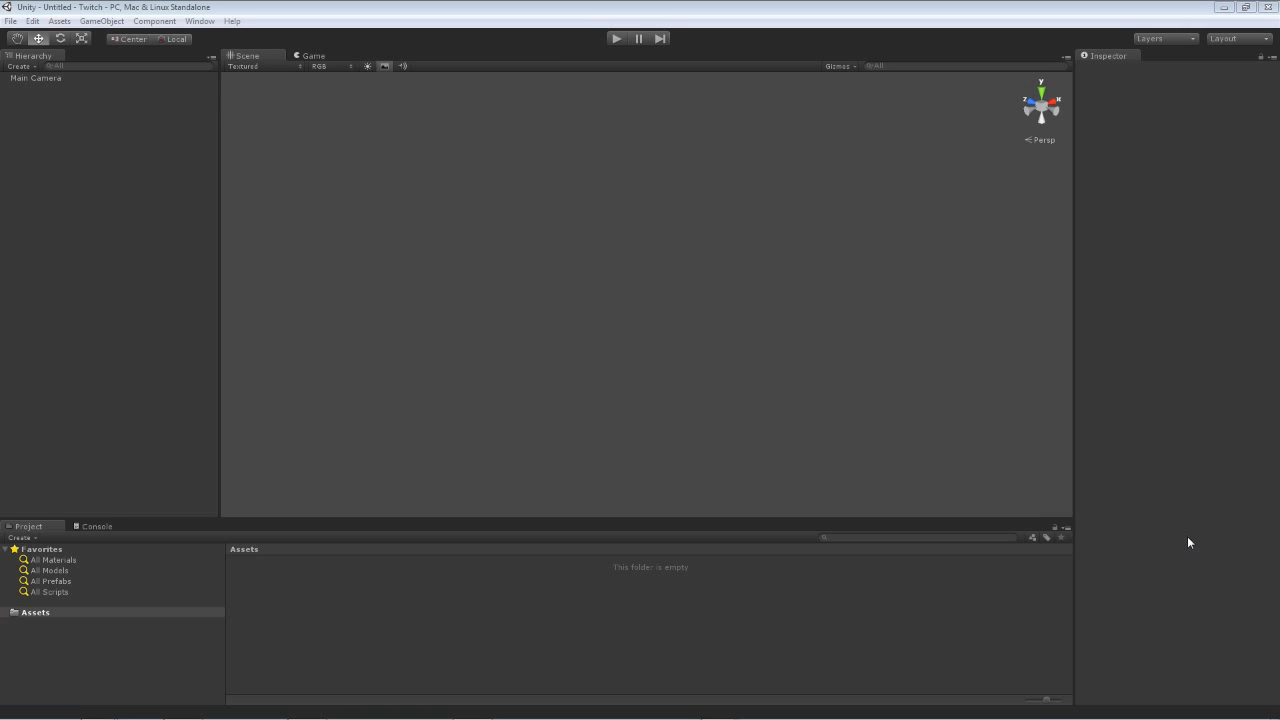
Create a plane and set its position to X 0, Y 1, Z 0.
left_click(154, 21)
mouse_move(102, 21)
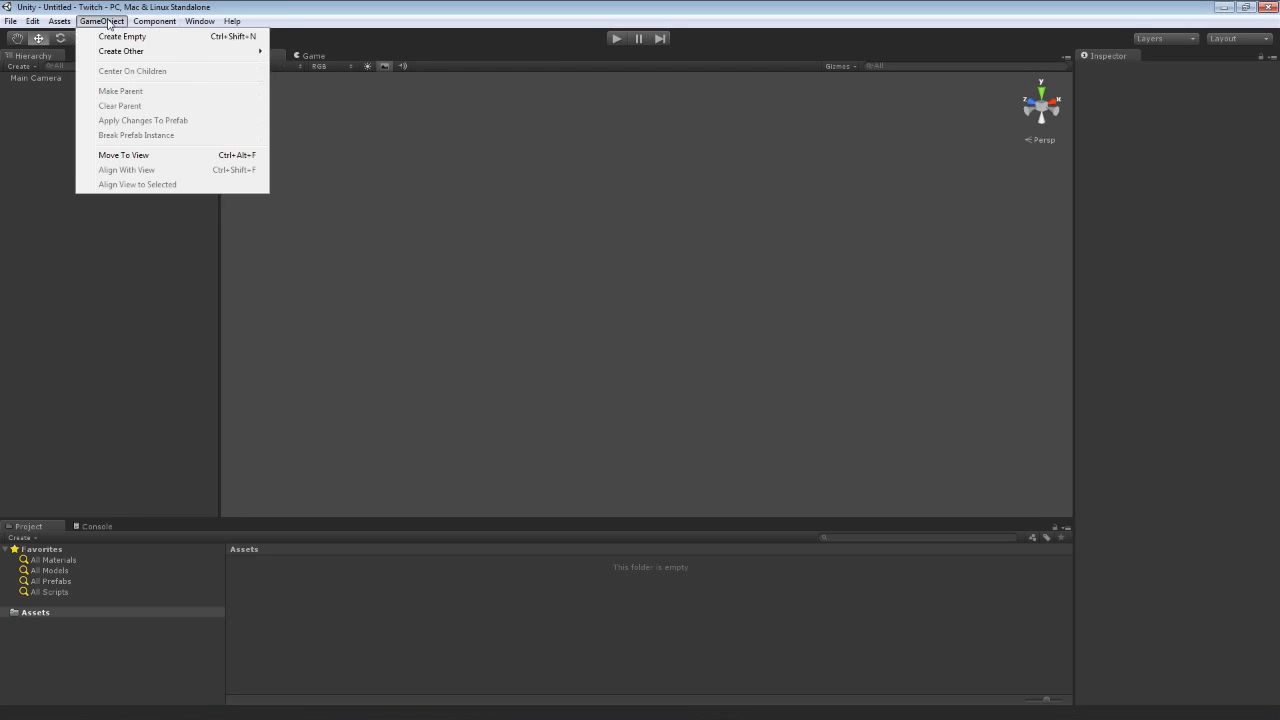
mouse_move(124, 51)
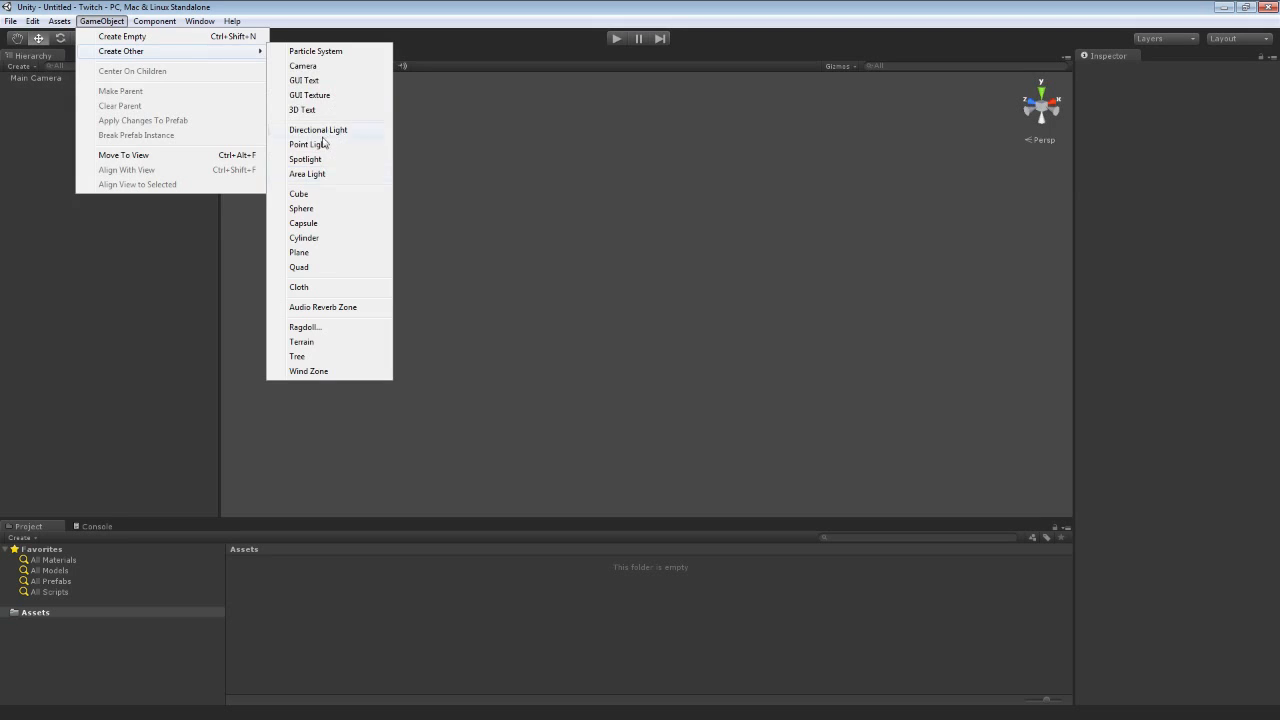
left_click(318, 255)
left_click(1122, 119)
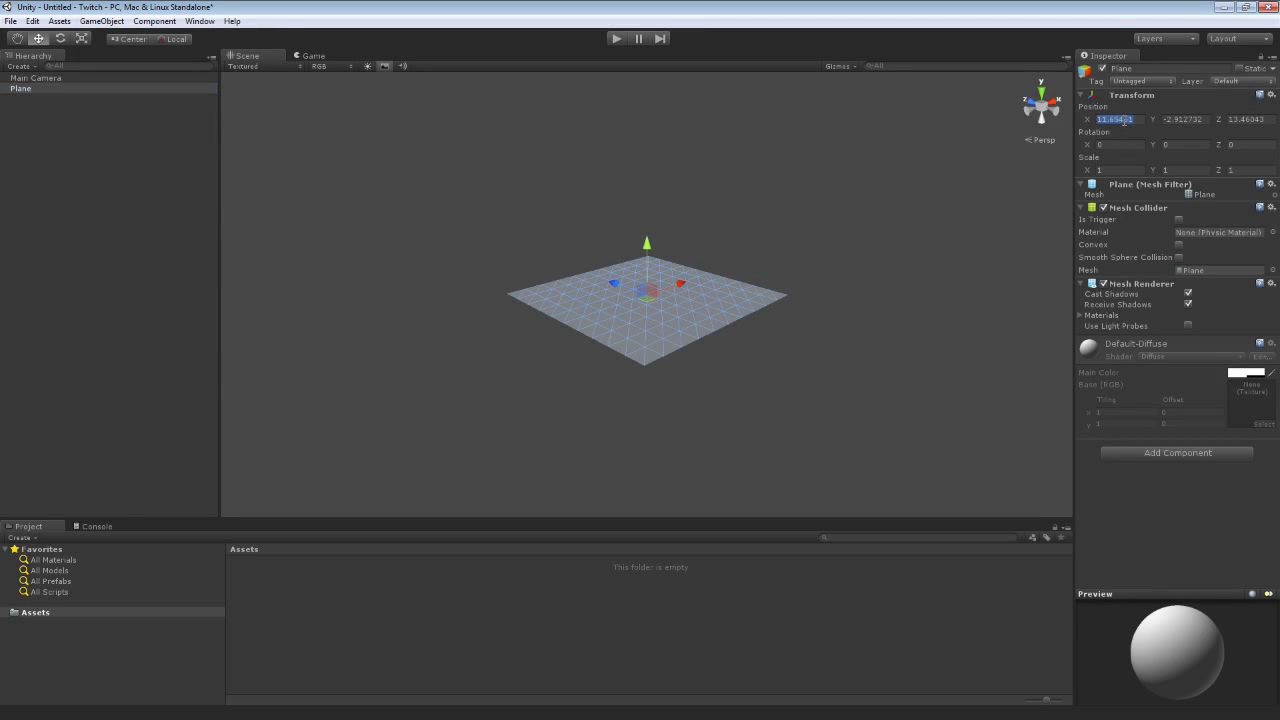
type("0")
key("Tab")
type("1")
key("Tab")
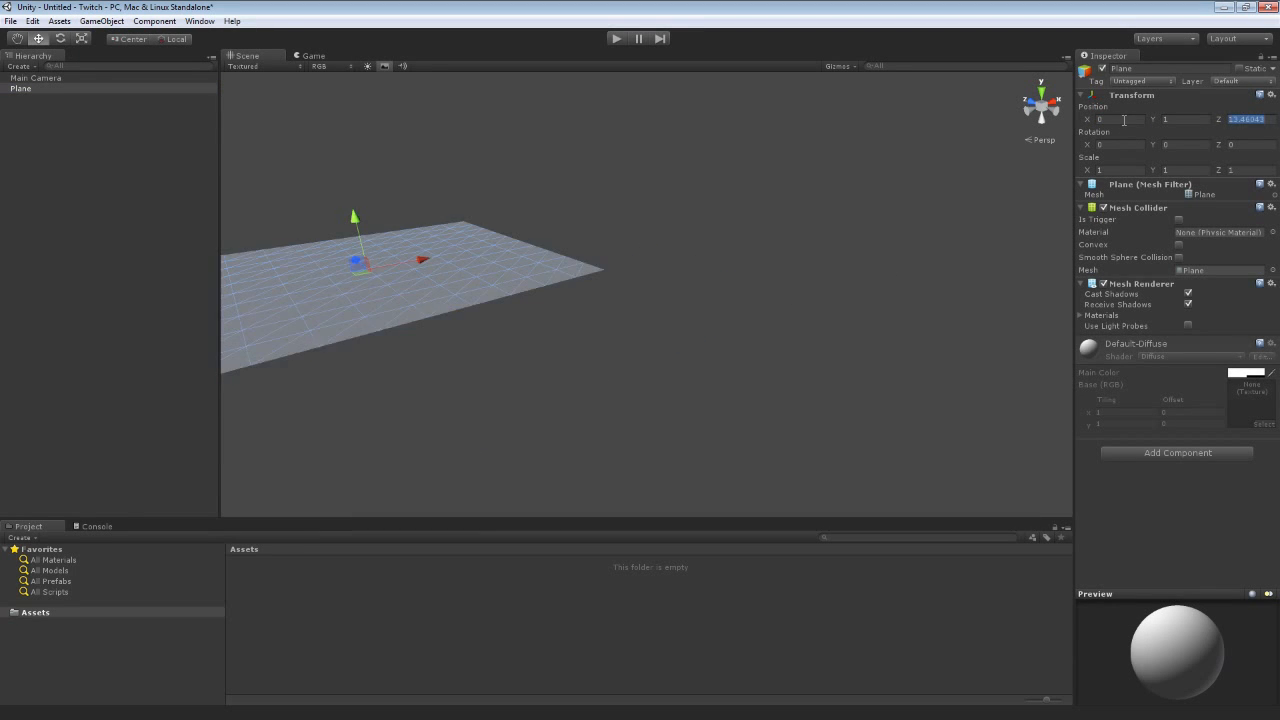
type("0")
key("Tab")
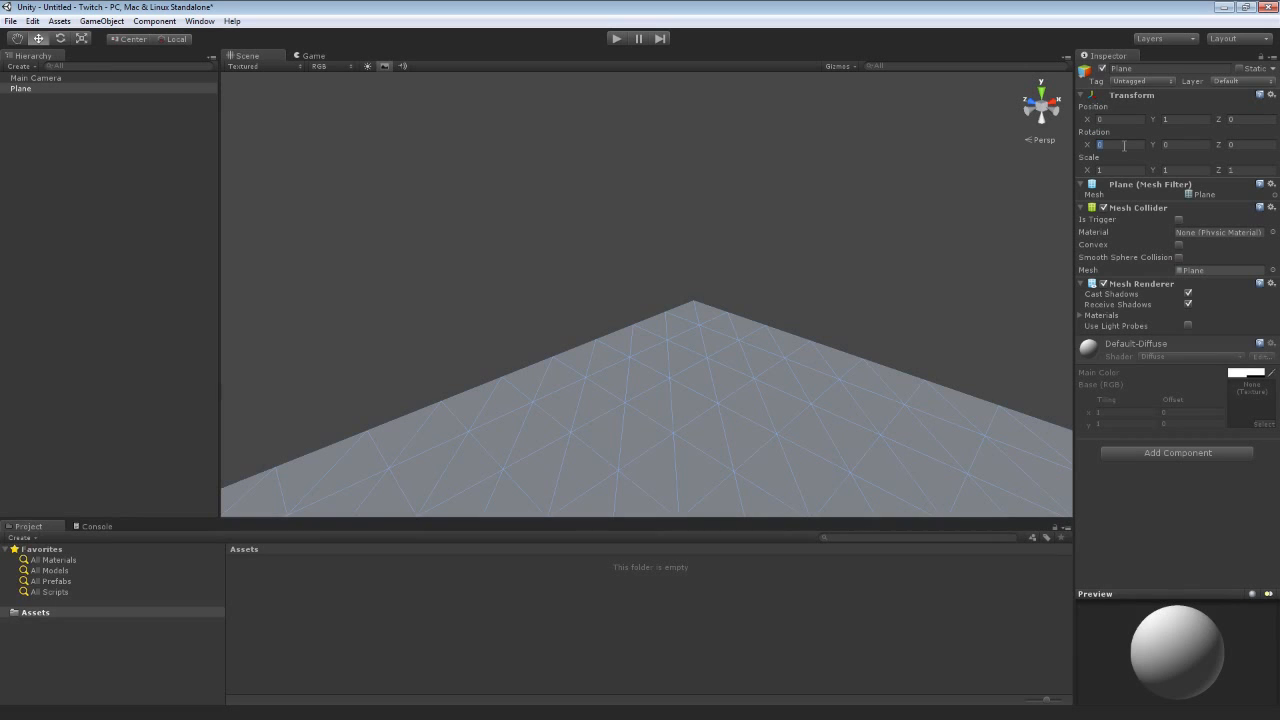
Set the plane's X rotation to 270 and check its placement relative to the Main Camera.
type("270")
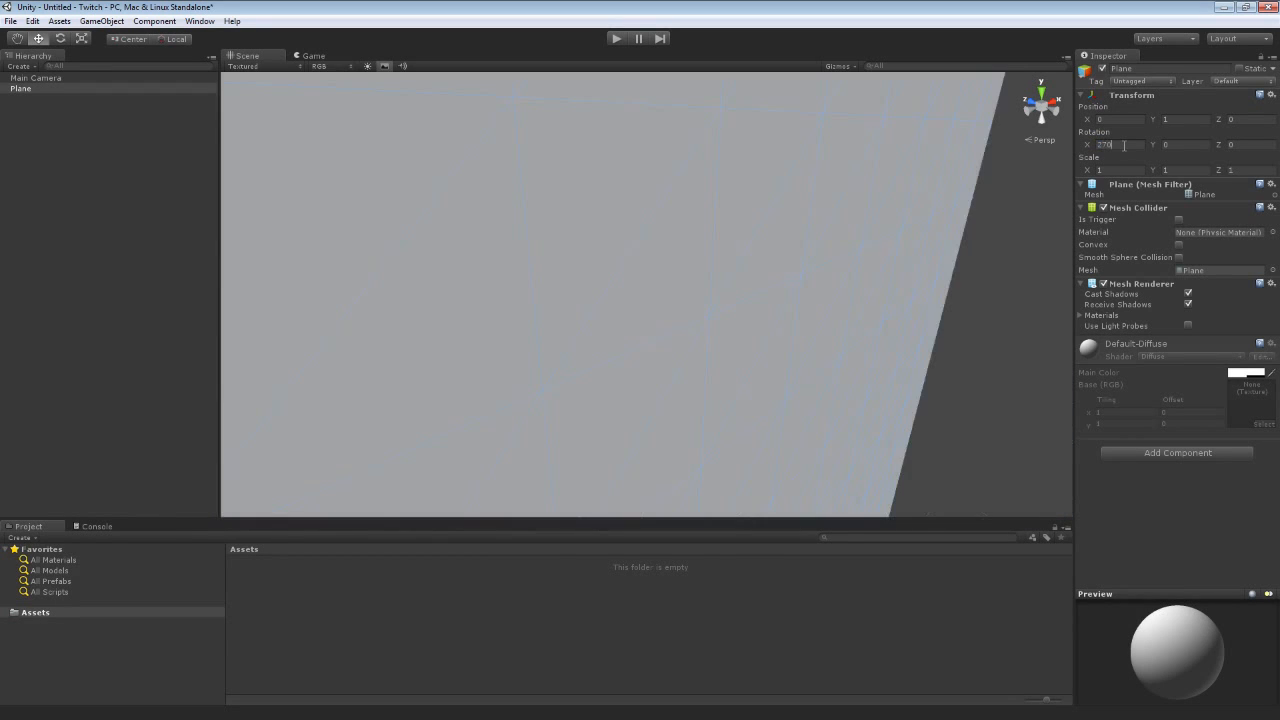
mouse_move(921, 321)
left_mouse_down("alt")
mouse_move(1114, 335)
mouse_move(900, 318)
left_mouse_up("alt")
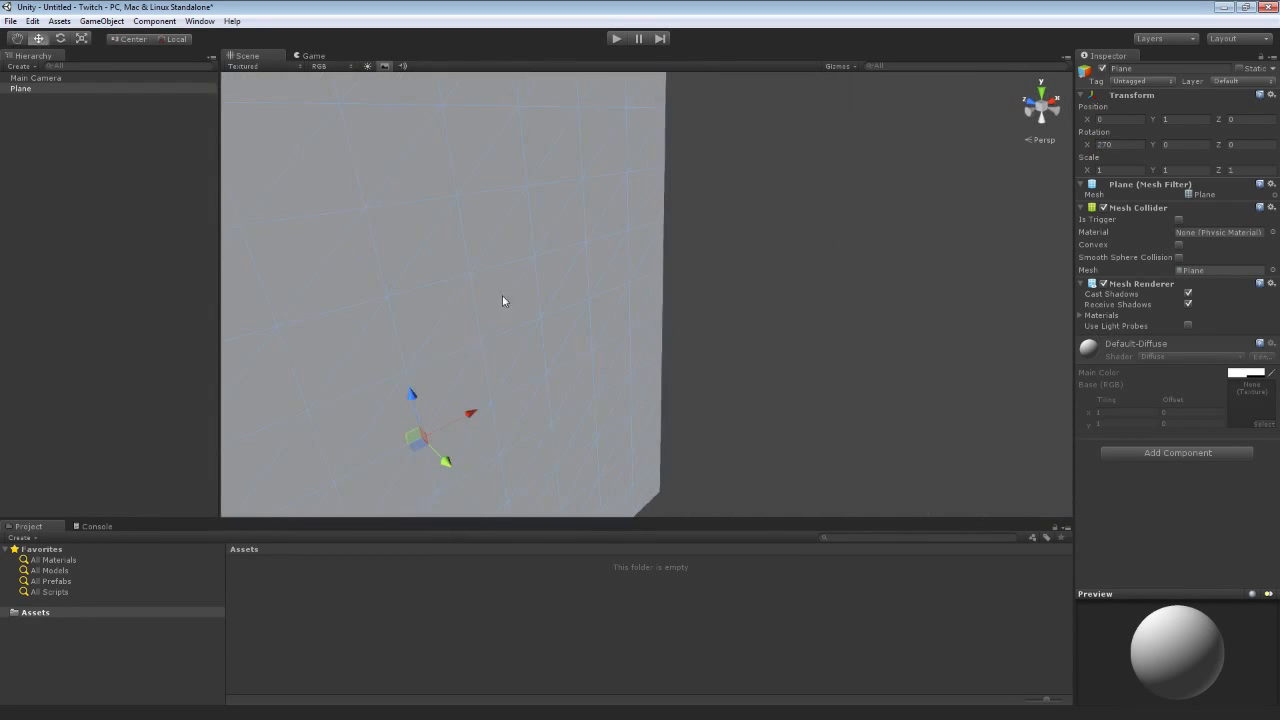
left_click(60, 78)
scroll(822, 293, "down", 8)
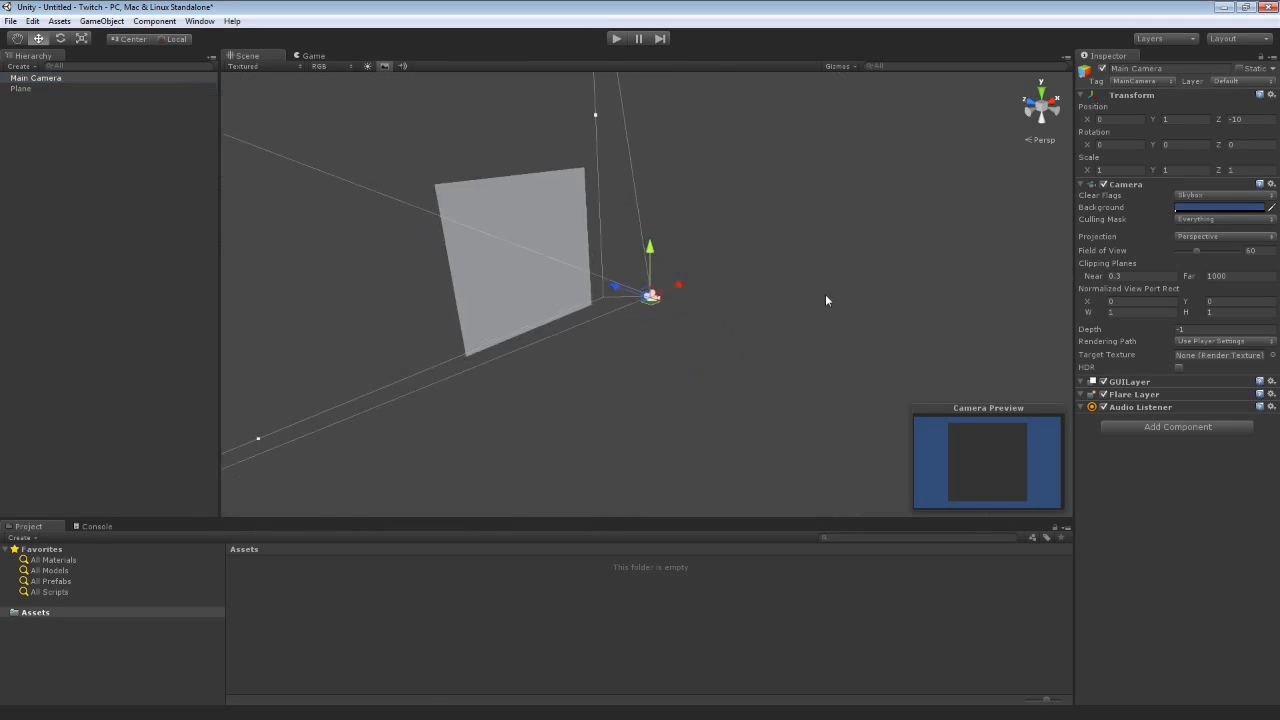
left_click_drag(825, 296, 651, 310, "alt")
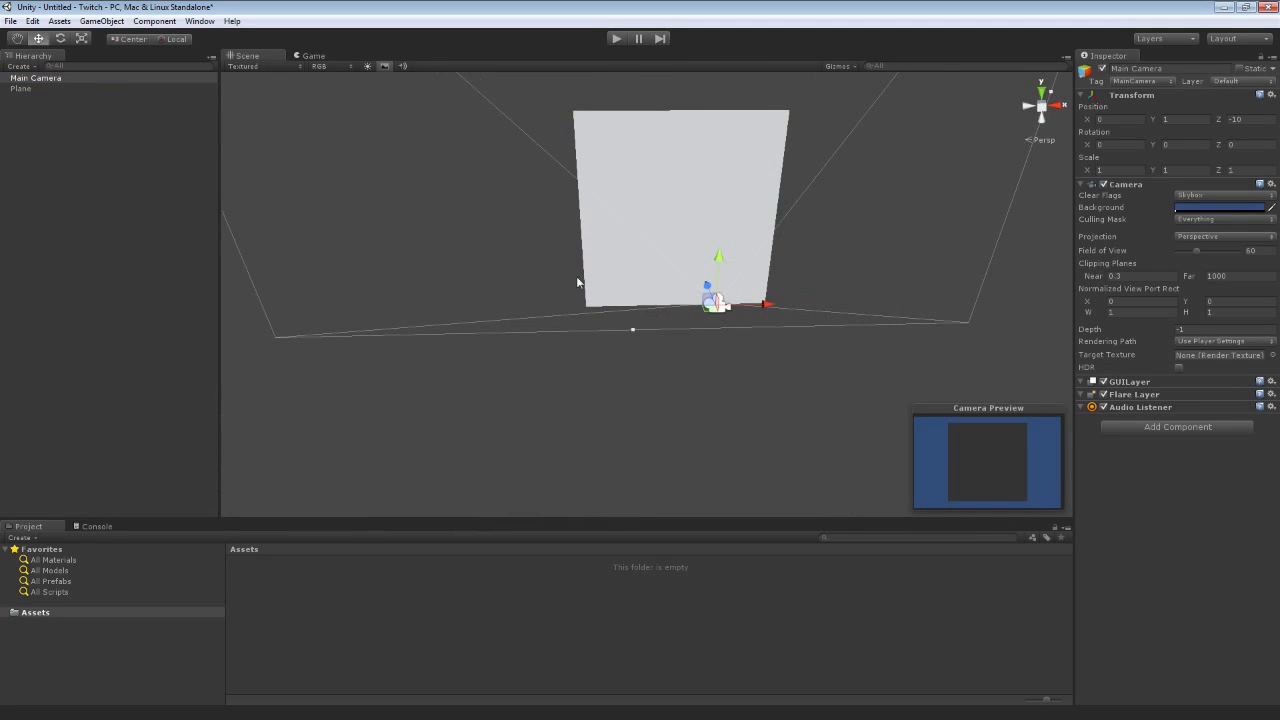
Create a cube and set its position to X -2, Y 1, Z -2.
left_click(127, 22)
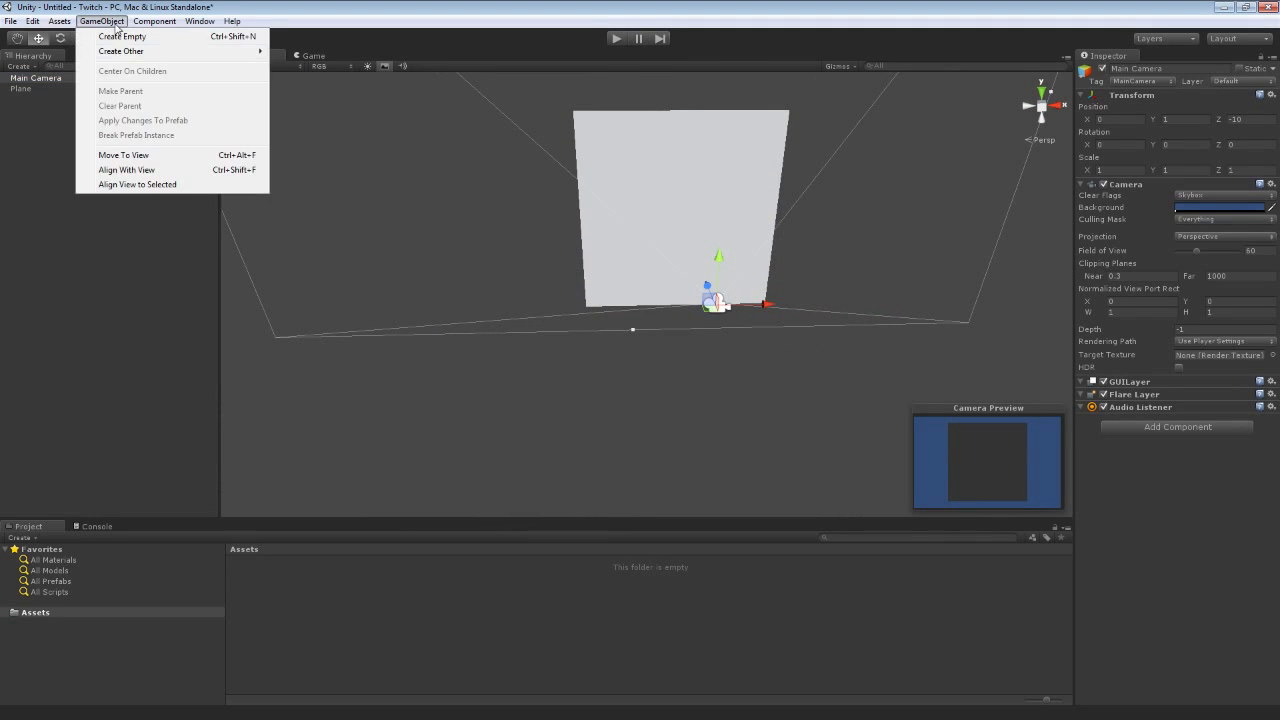
mouse_move(200, 51)
left_click(322, 197)
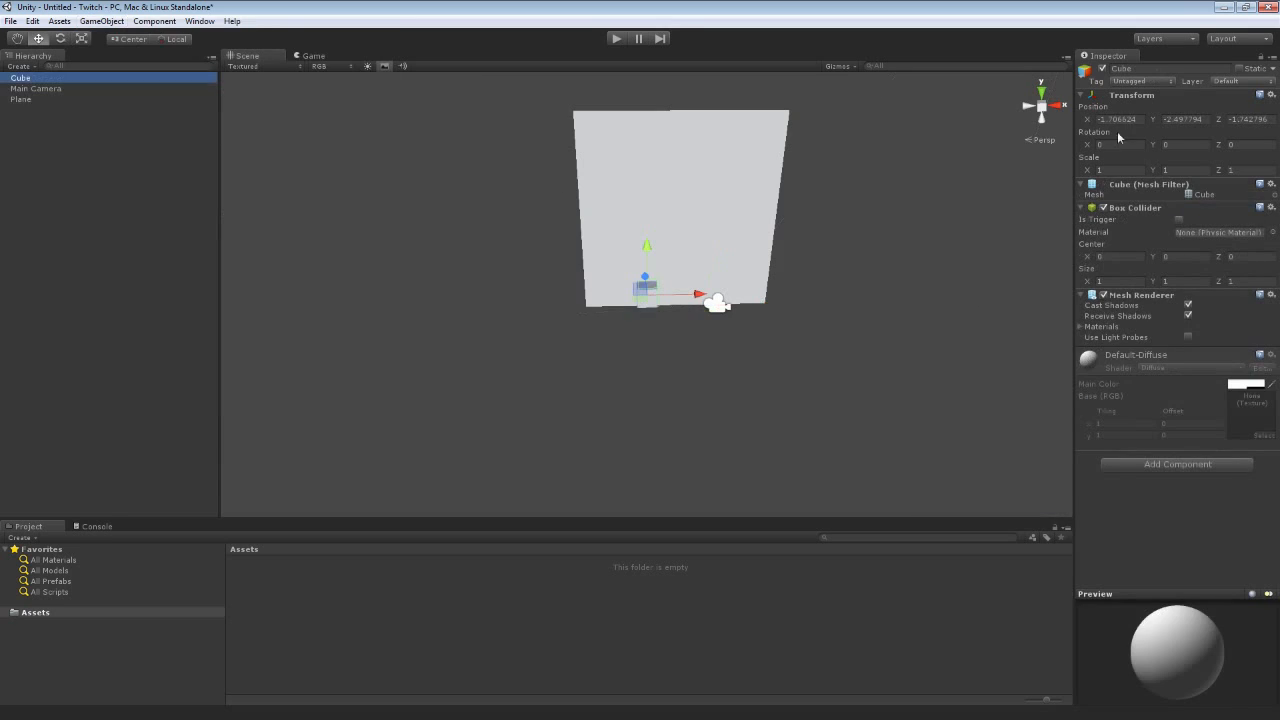
left_click(1118, 120)
type("-2")
key("Tab")
type("1")
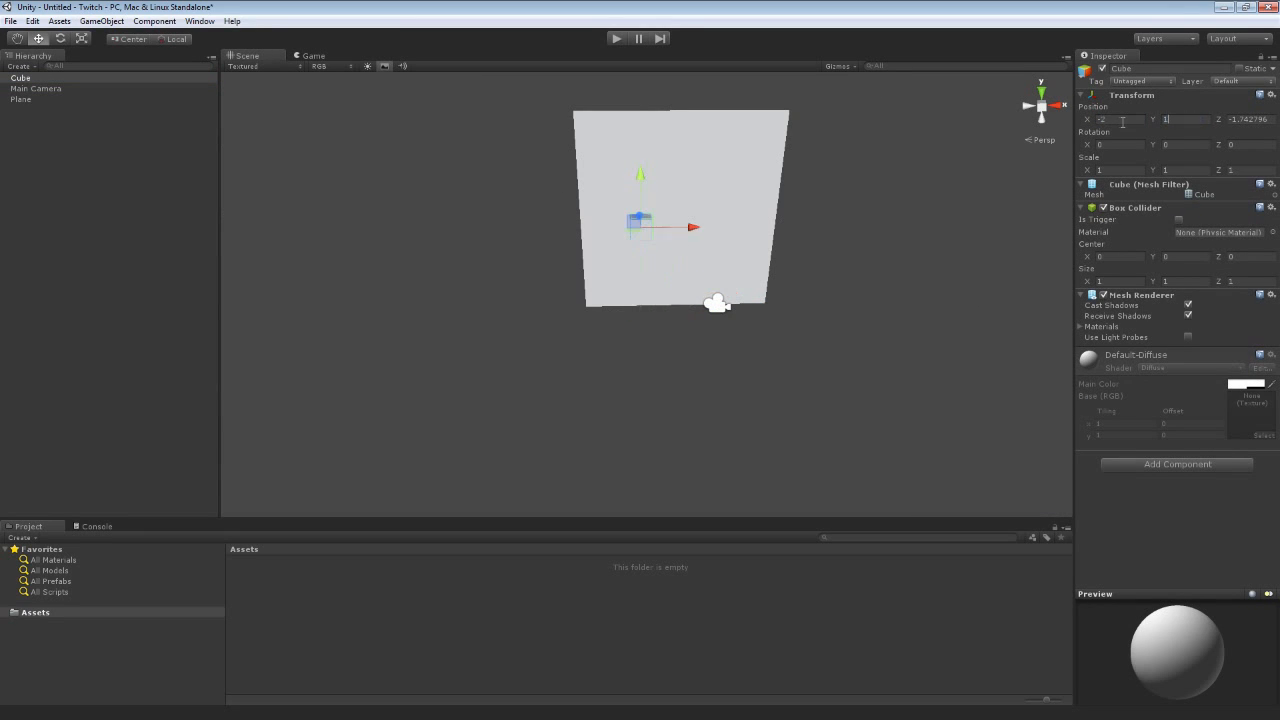
key("Tab")
type("-2")
Create a sphere and set its position to X 2, Y 1, Z -2.
left_click(103, 21)
mouse_move(135, 53)
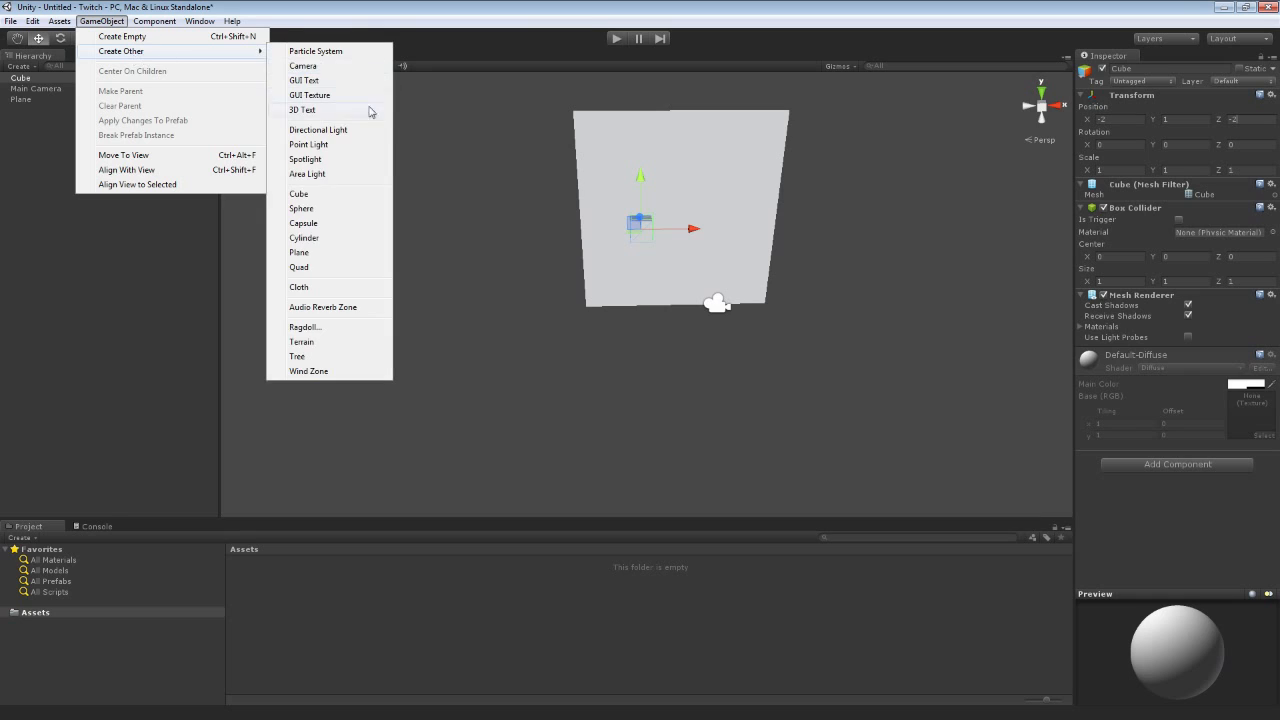
left_click(320, 207)
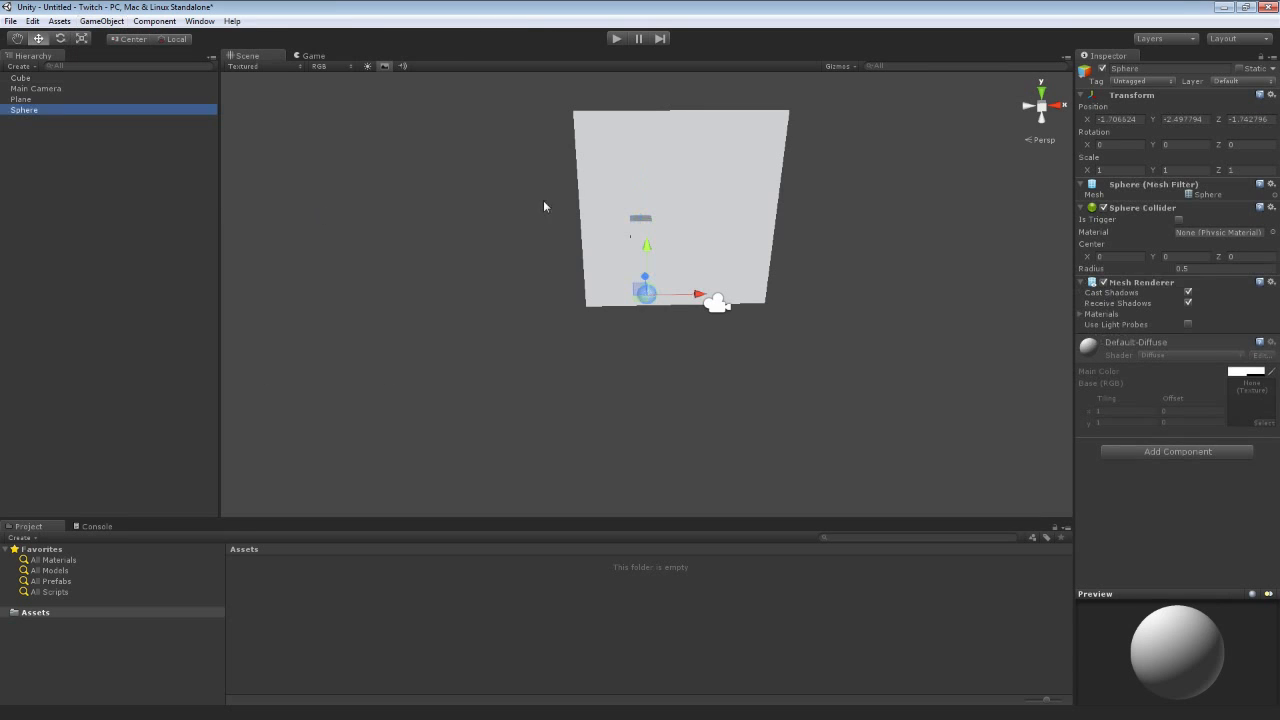
left_click(1116, 119)
type("2")
key("Tab")
type("1")
key("Tab")
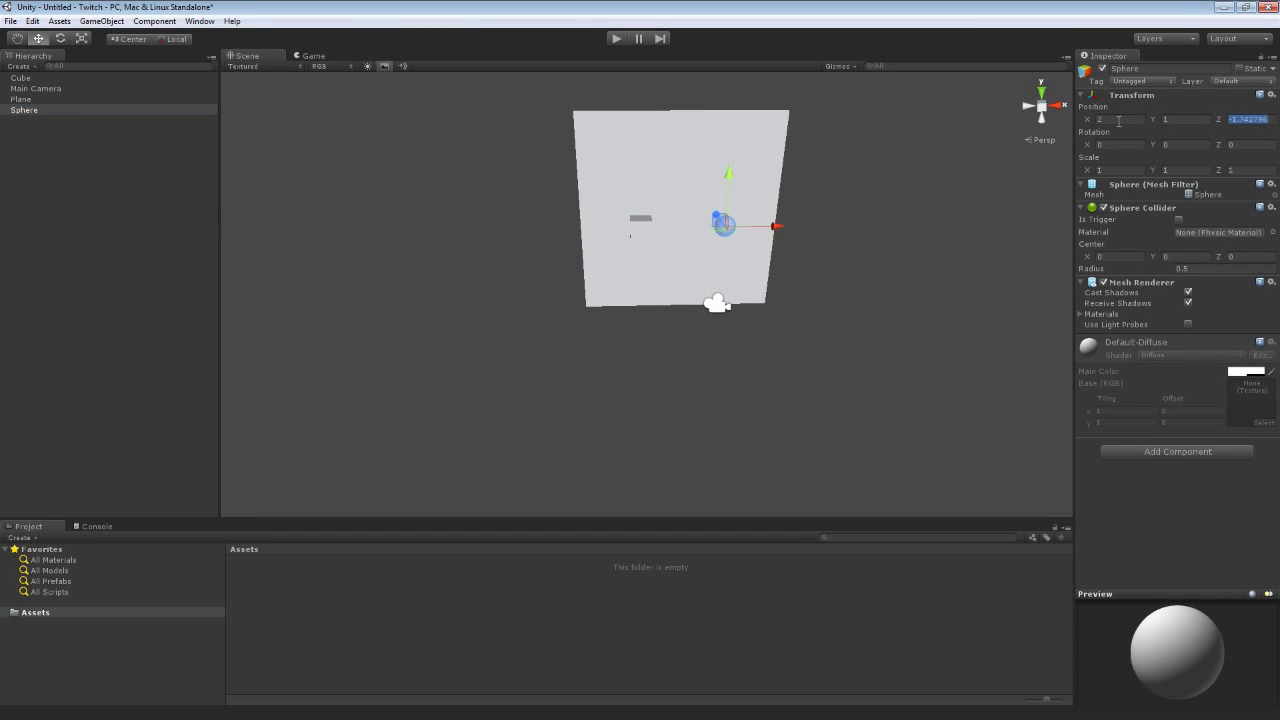
type("-2")
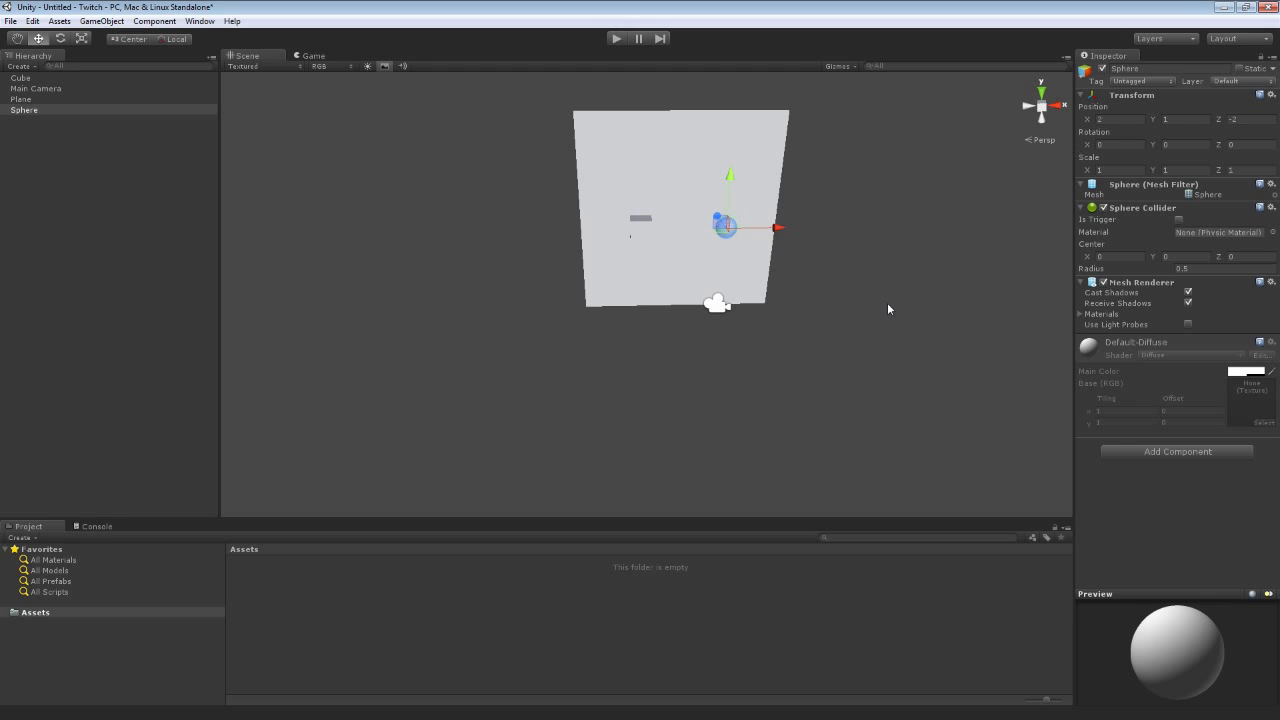
Add a Light component from the Rendering category to the sphere.
left_click_drag(888, 307, 690, 278, "alt")
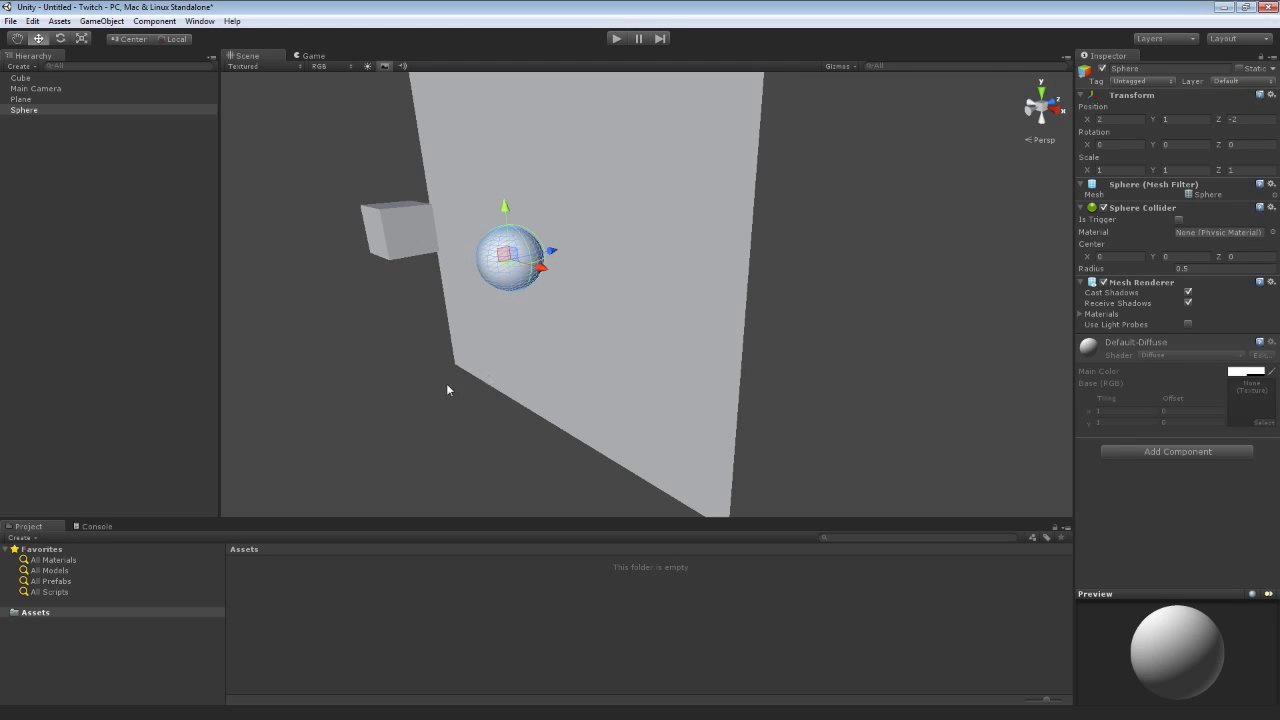
left_click_drag(447, 390, 675, 392, "alt")
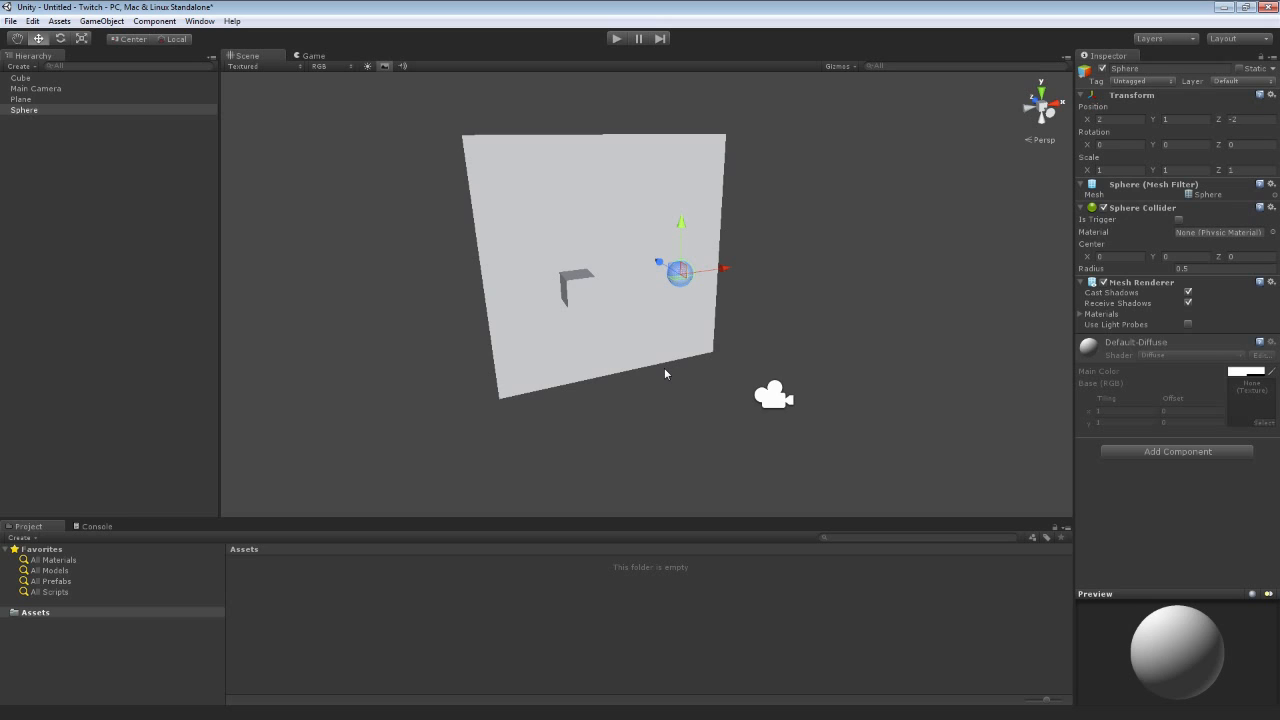
mouse_move(777, 335)
right_mouse_down()
mouse_move(780, 300)
mouse_move(789, 325)
right_mouse_up()
key("w")
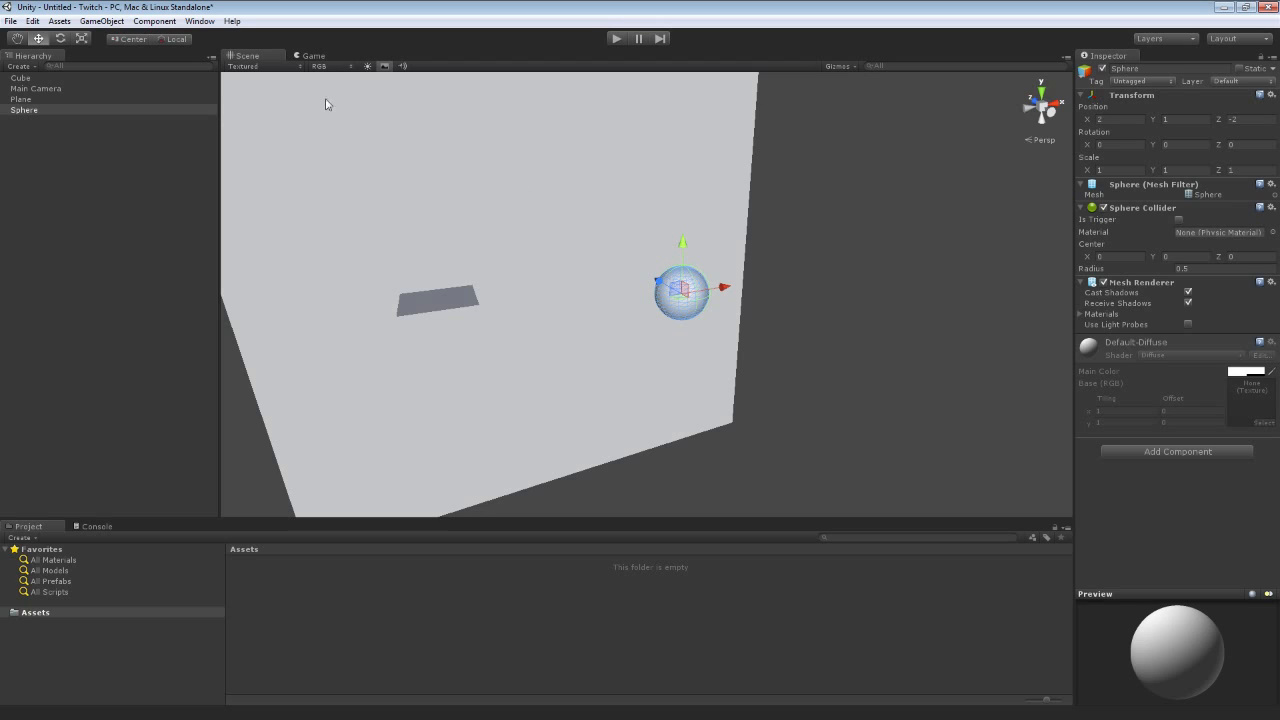
left_click(160, 22)
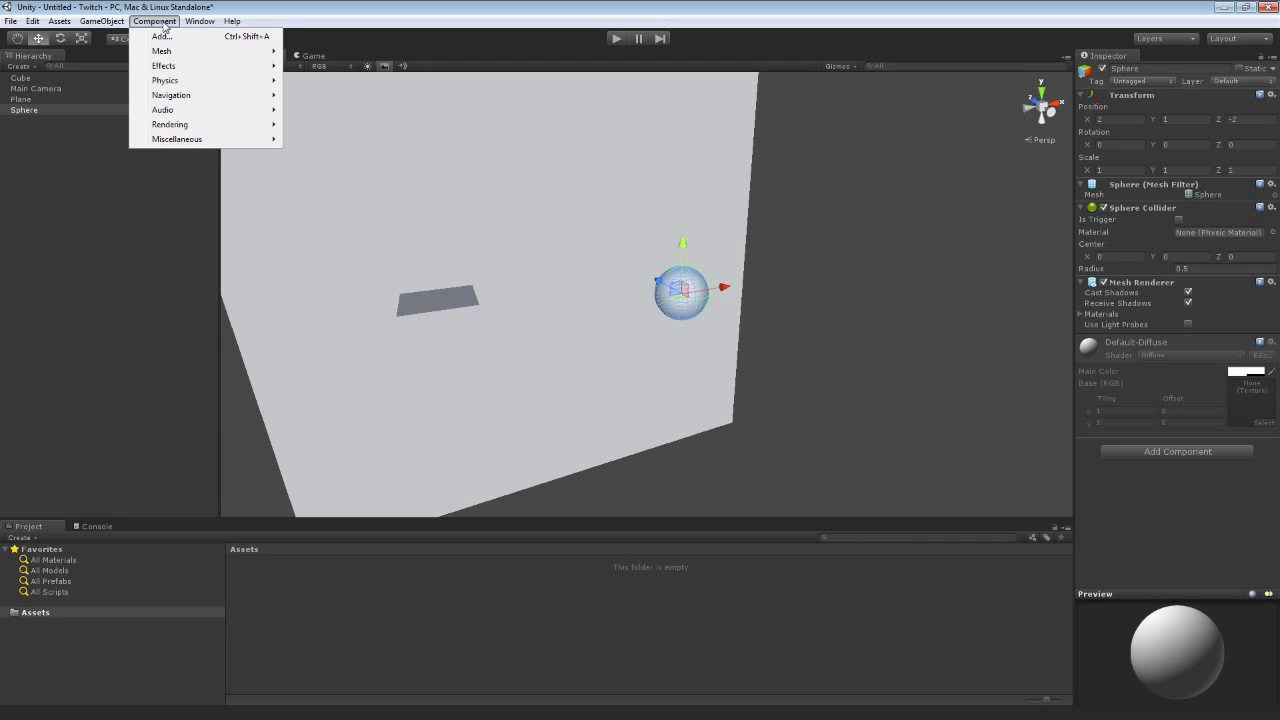
mouse_move(172, 70)
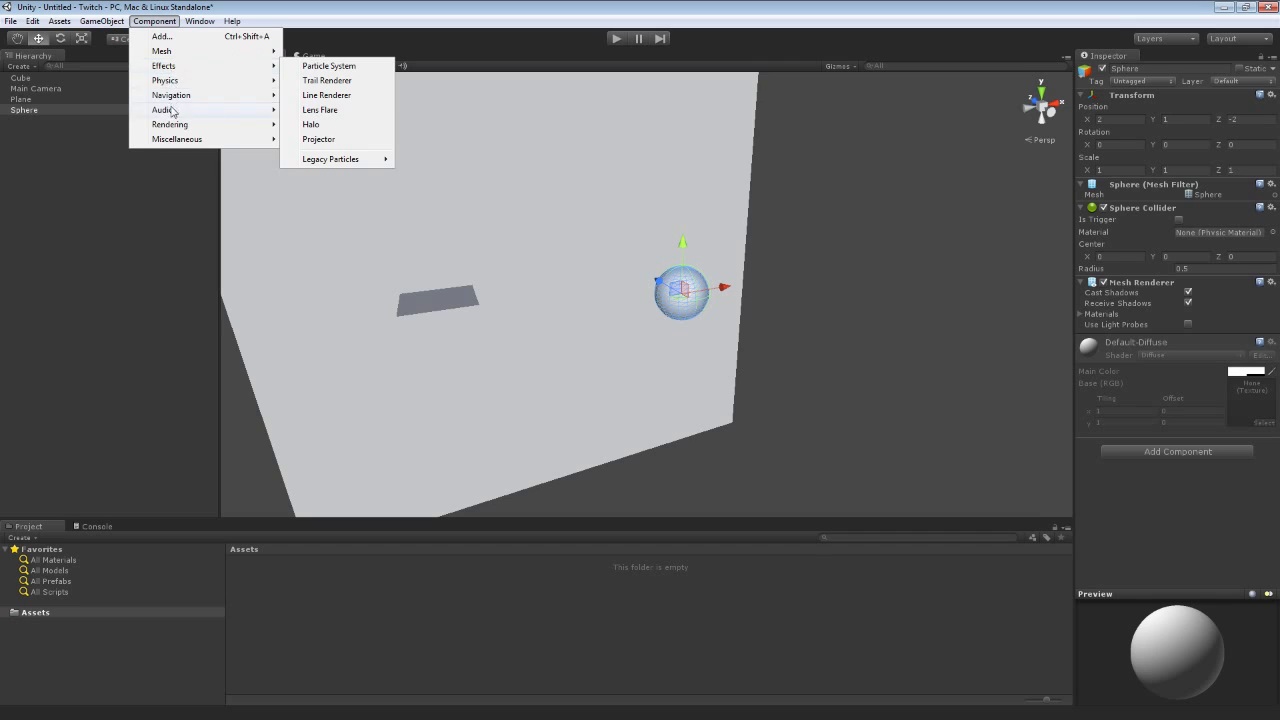
mouse_move(172, 130)
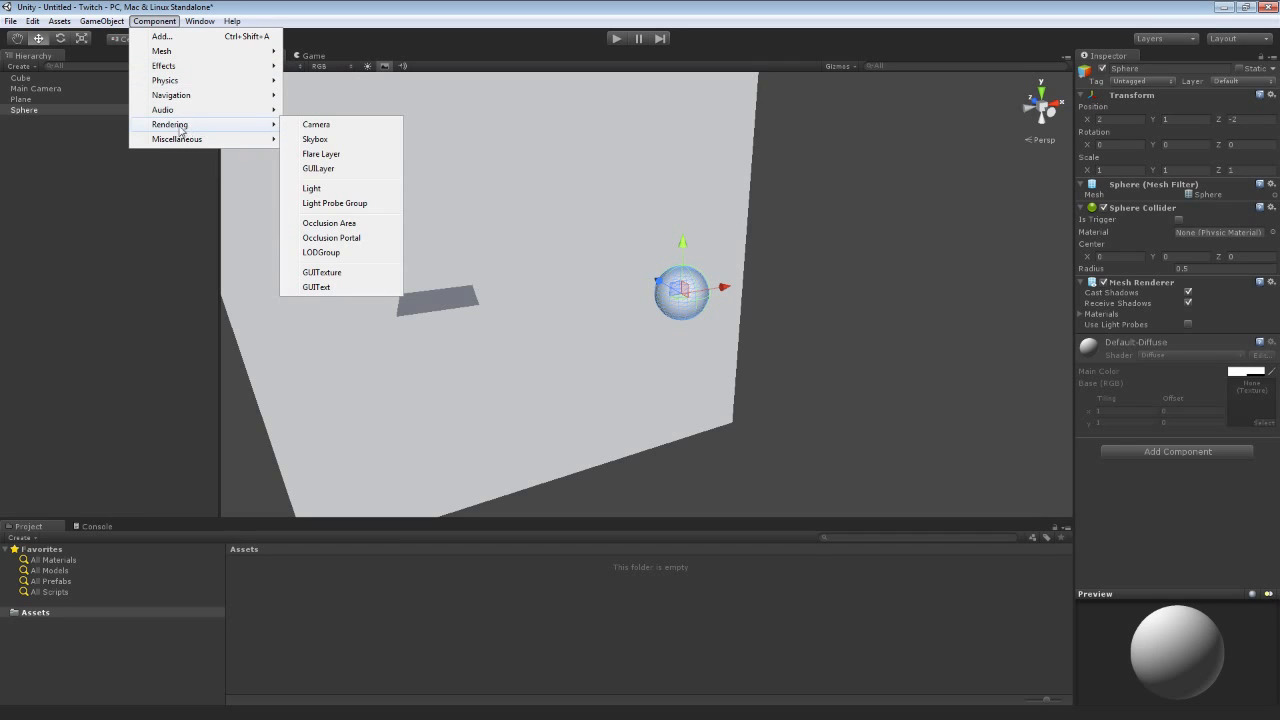
left_click(332, 189)
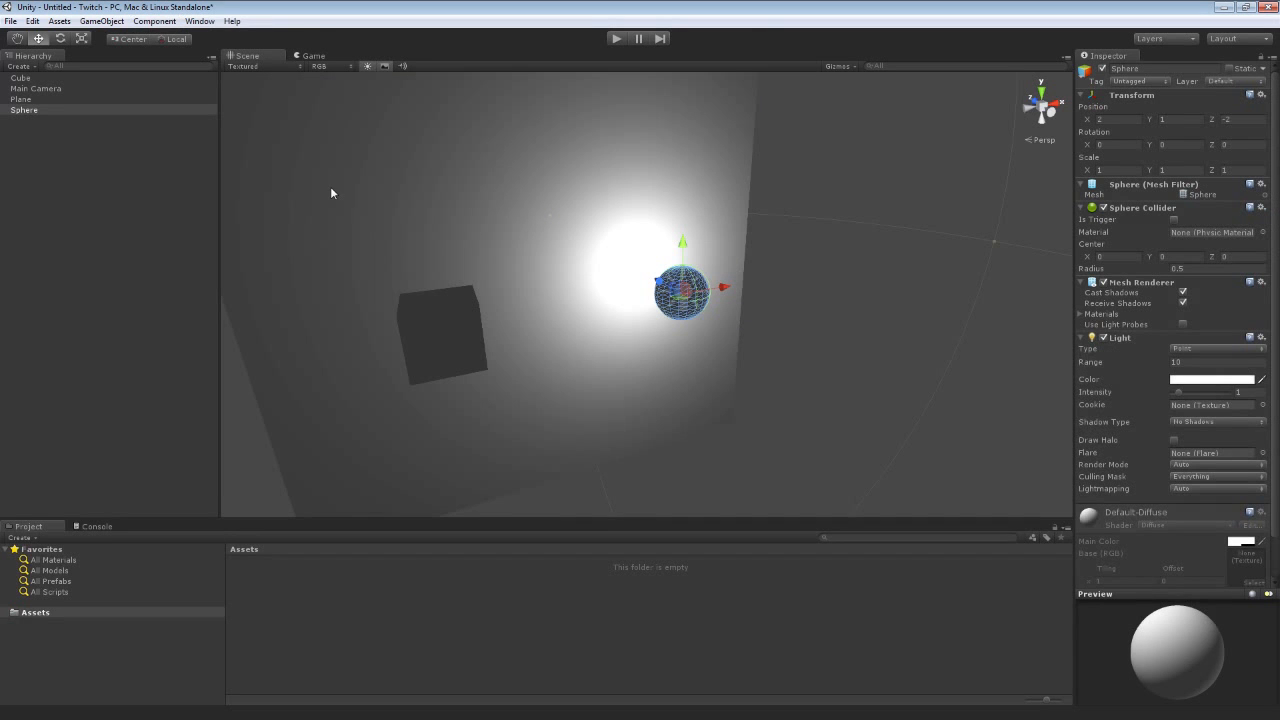
Examine from several angles how the sphere's light falls on the plane and the cube.
key("w")
right_click_drag(765, 294, 588, 296)
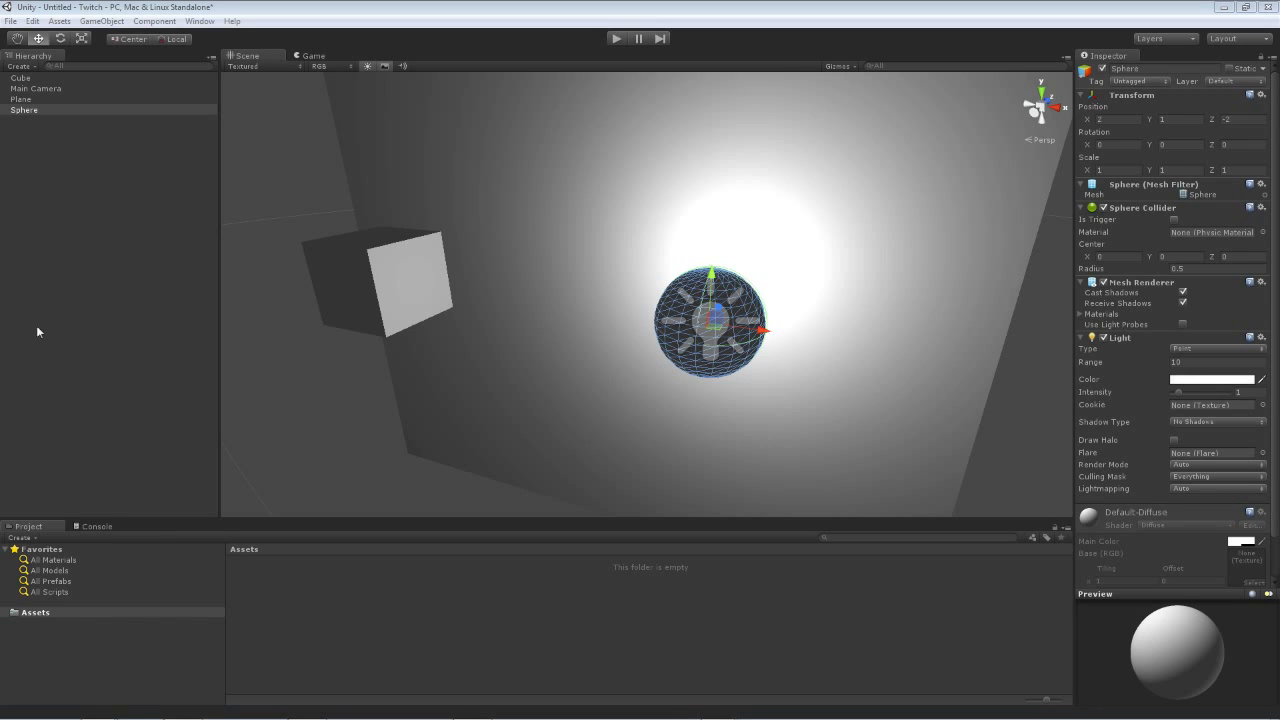
left_click_drag(791, 363, 718, 428, "alt")
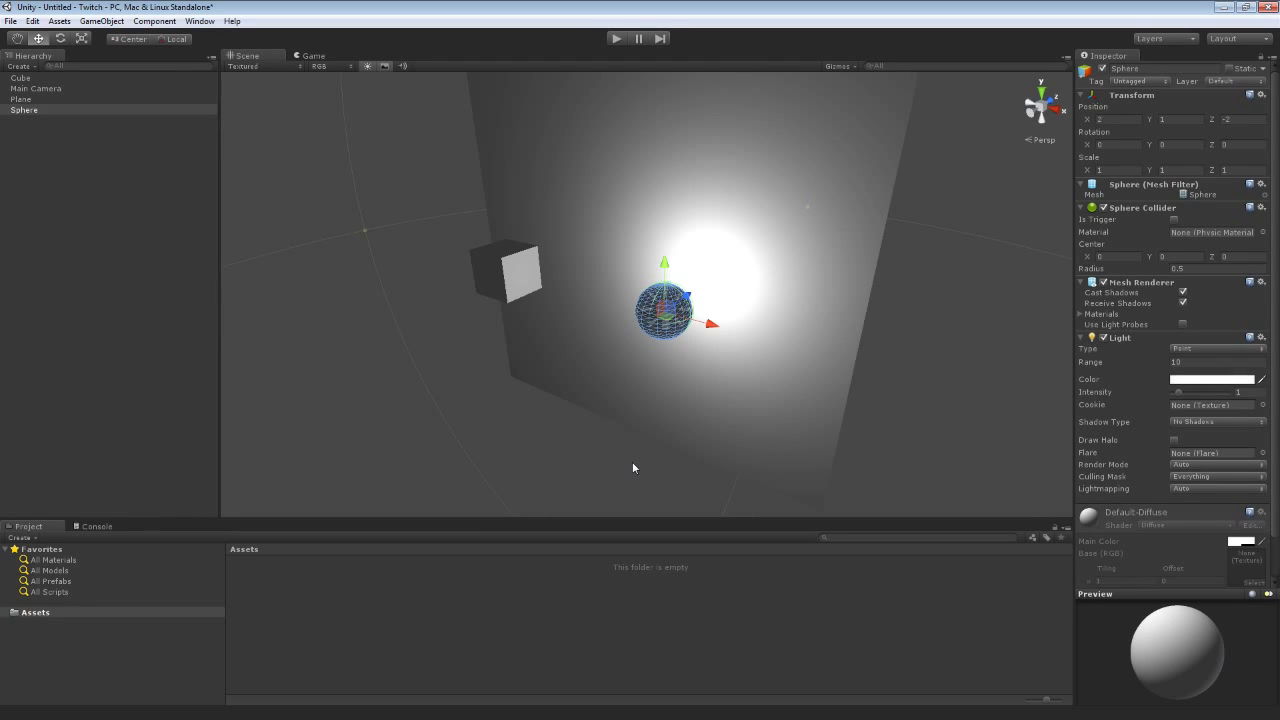
left_click_drag(652, 429, 668, 349, "alt")
key("f")
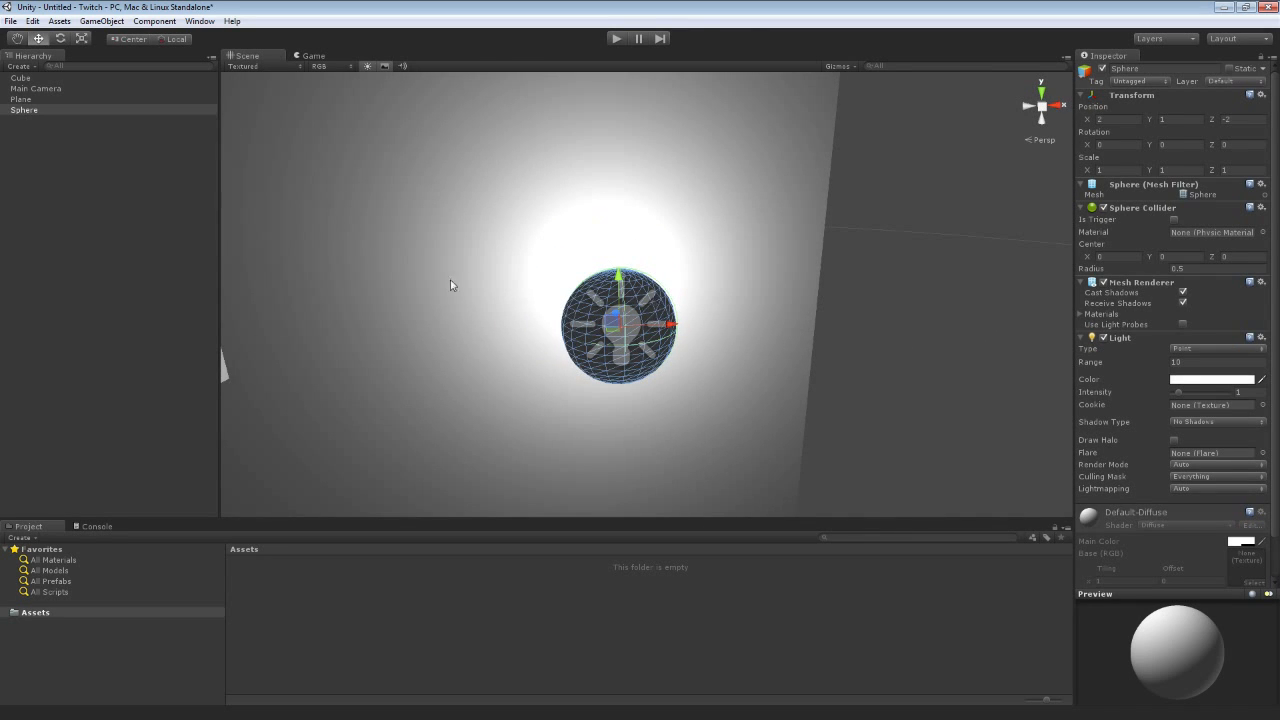
left_click_drag(450, 280, 597, 278, "alt")
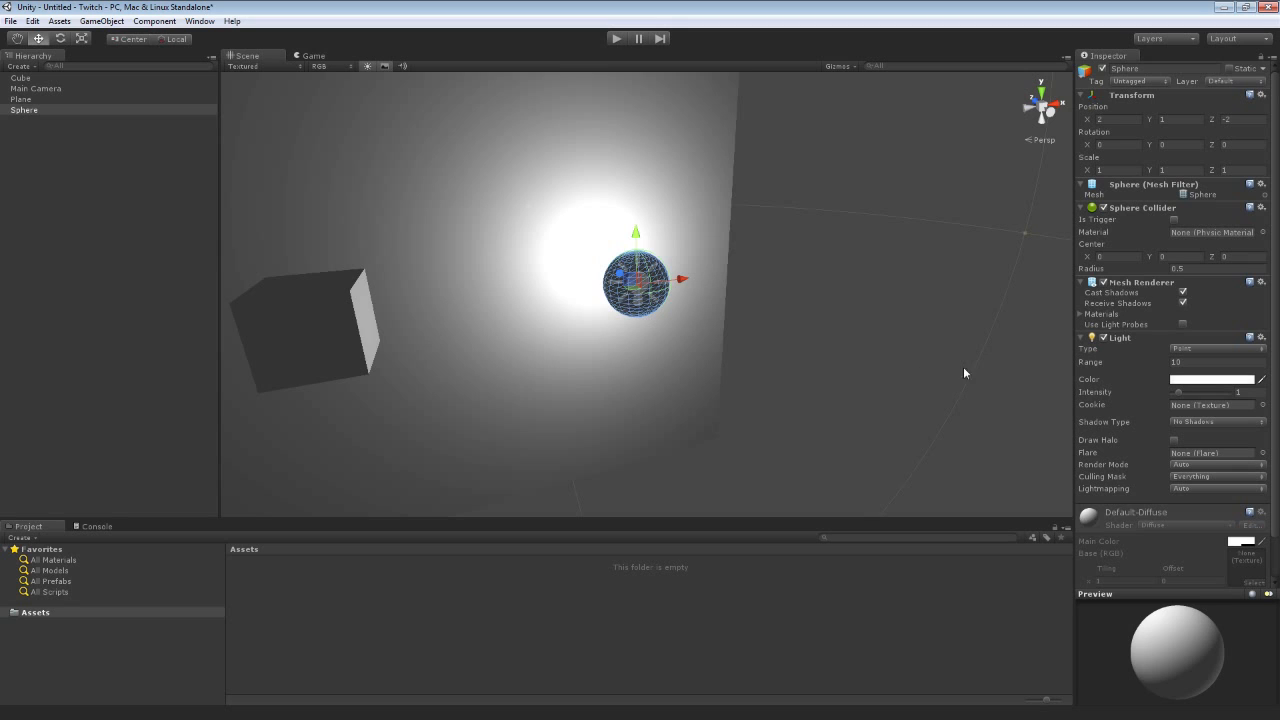
Undo the addition of the sphere's Light component and turn off lighting in the scene view.
right_click(1149, 341)
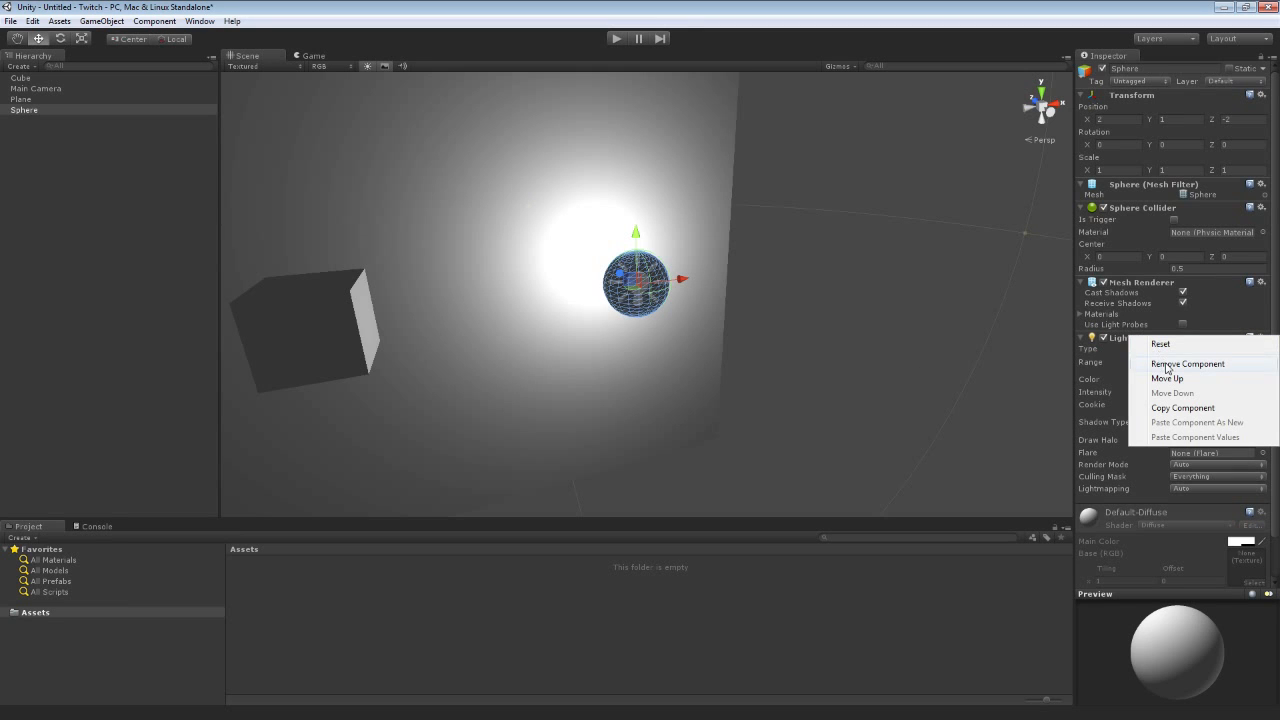
right_click_drag(880, 308, 843, 280)
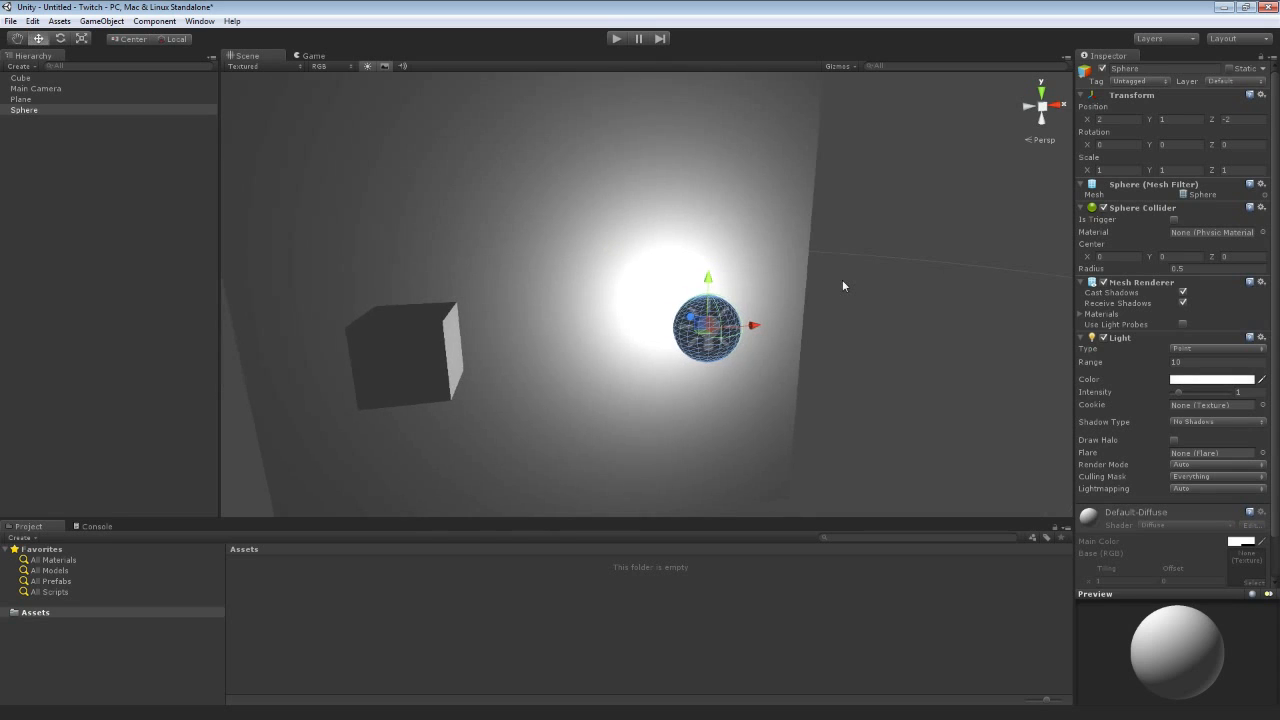
key("ctrl+z")
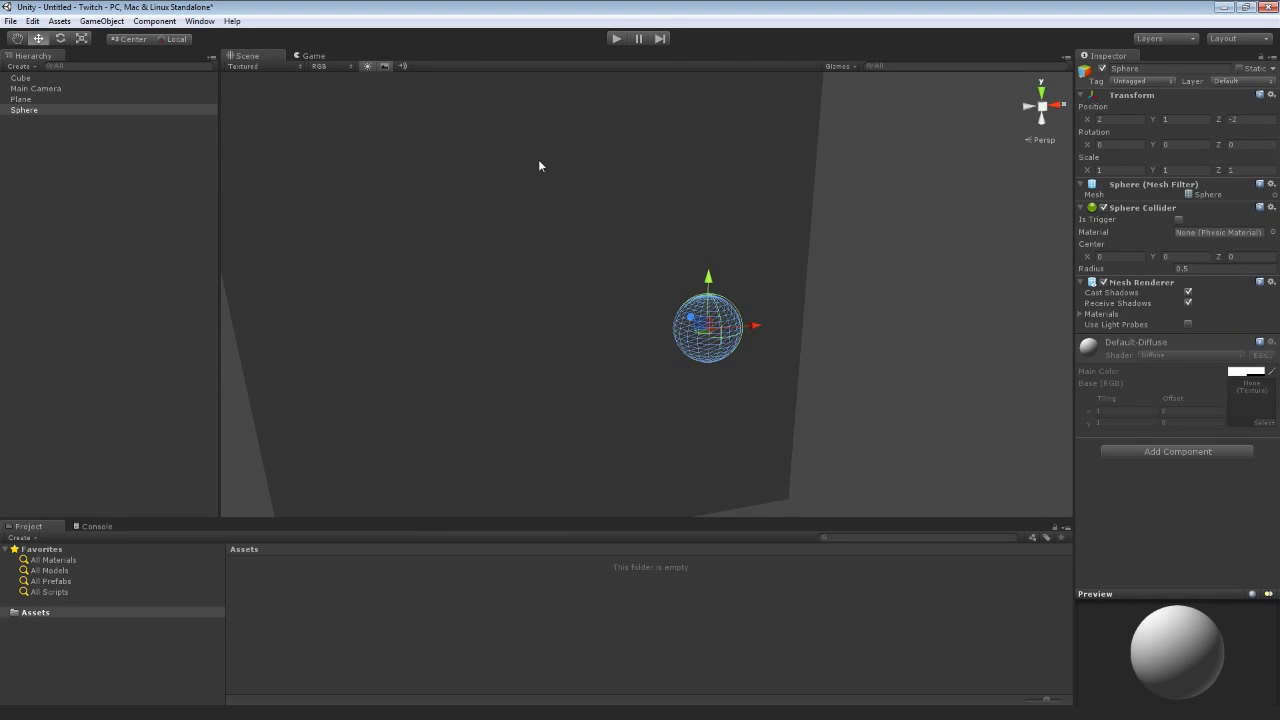
left_click(366, 67)
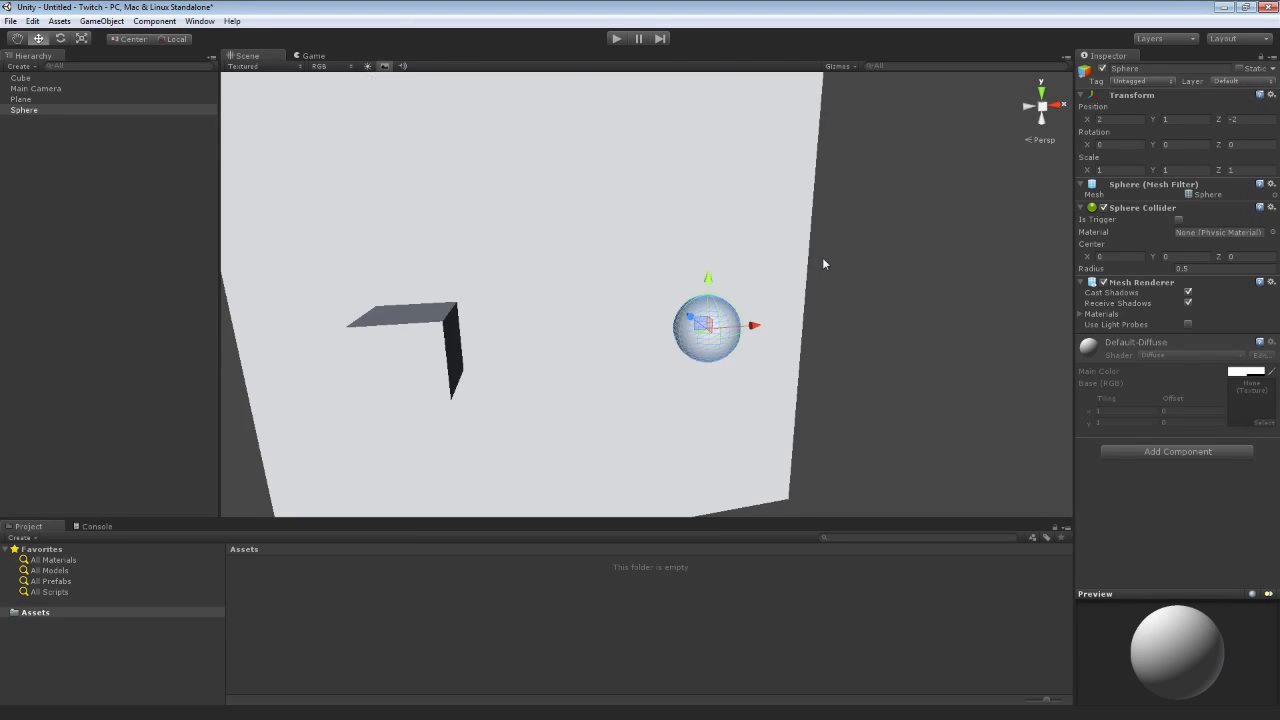
Add the Rendering category's Light component to the sphere once more and remove it from the sphere again.
right_click_drag(823, 263, 903, 286)
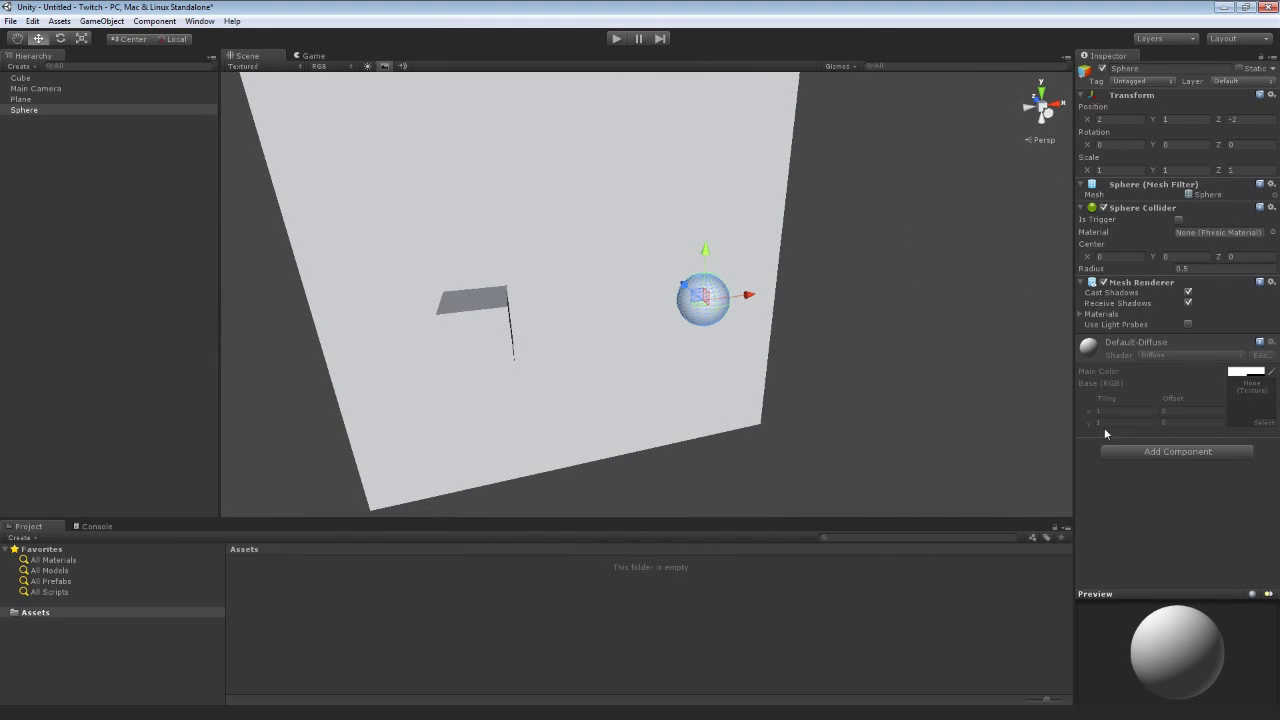
left_click(1120, 448)
left_click(1133, 350)
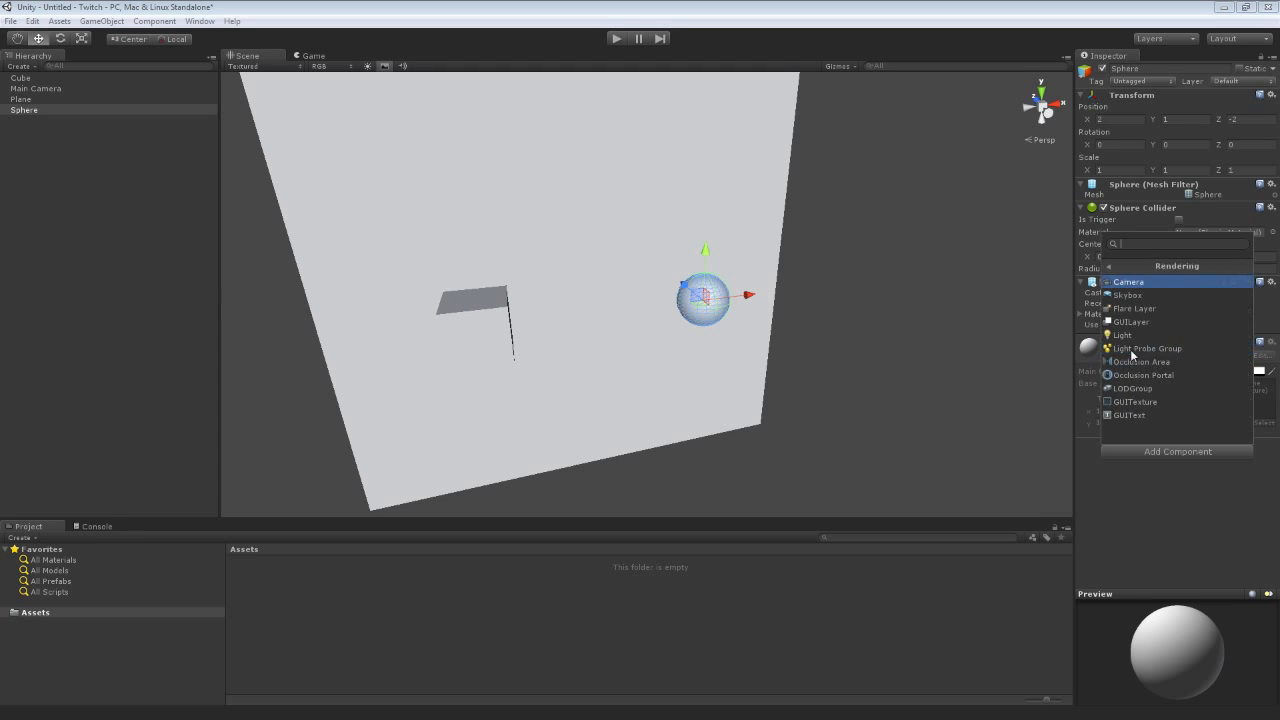
left_click(1130, 339)
right_click_drag(803, 377, 777, 358)
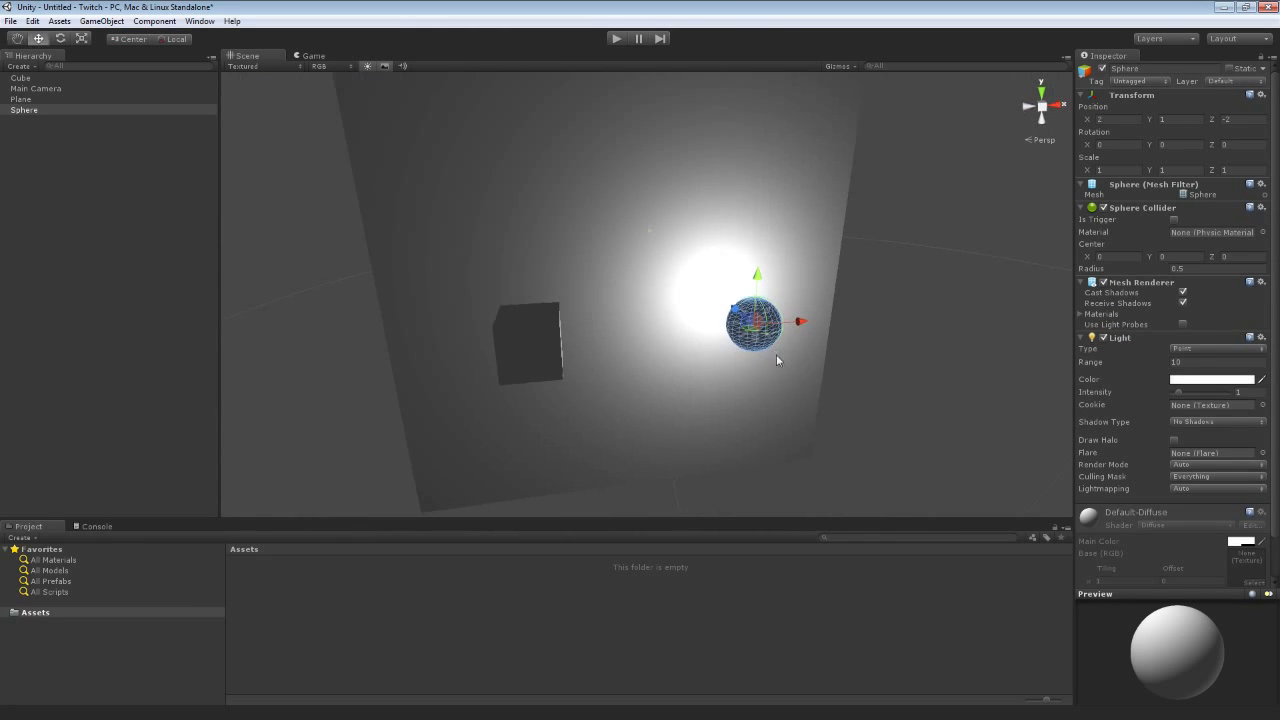
right_click(1130, 339)
left_click(1187, 364)
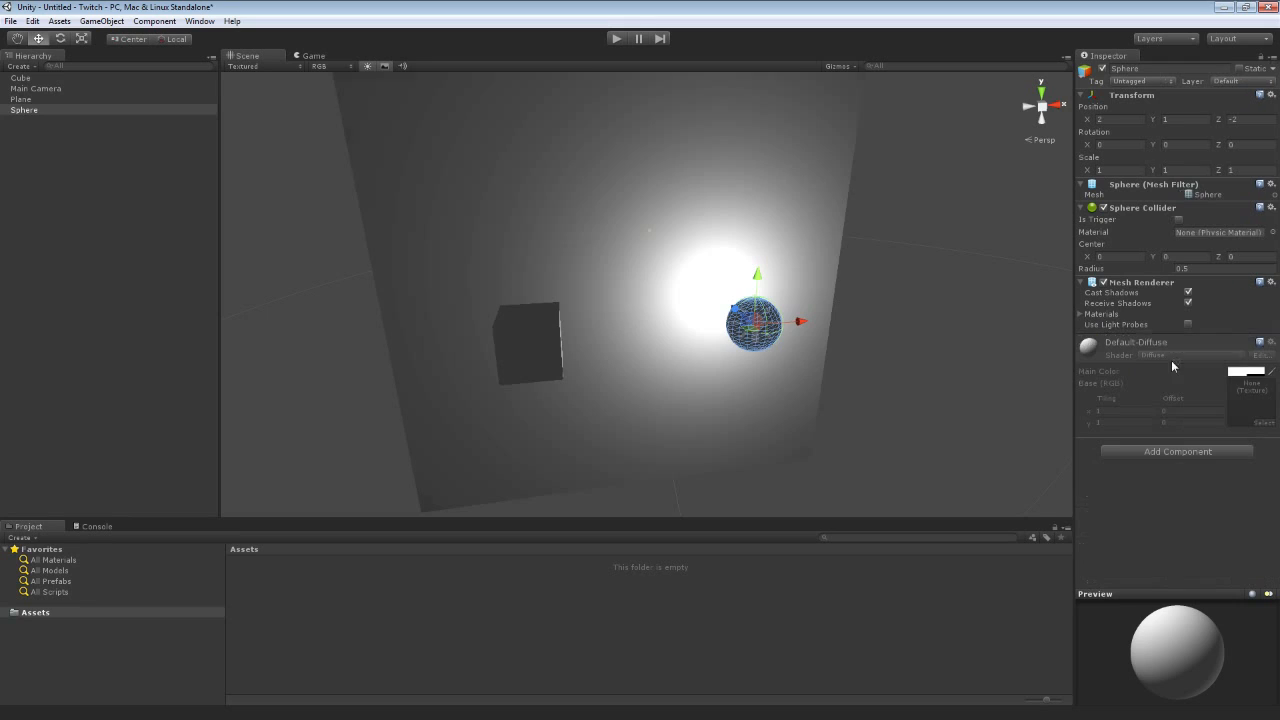
Deselect the sphere and turn off the scene view's scene lighting so the objects display with default lighting.
left_click(881, 287)
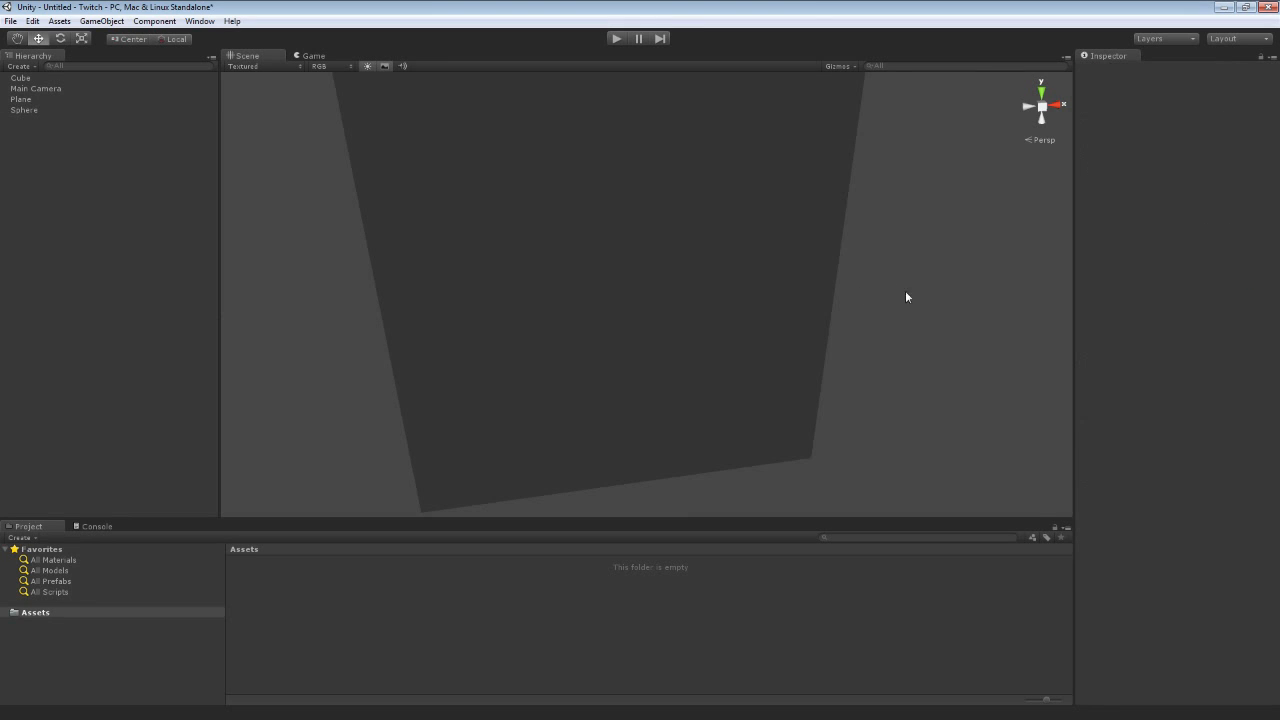
right_click_drag(912, 292, 922, 292)
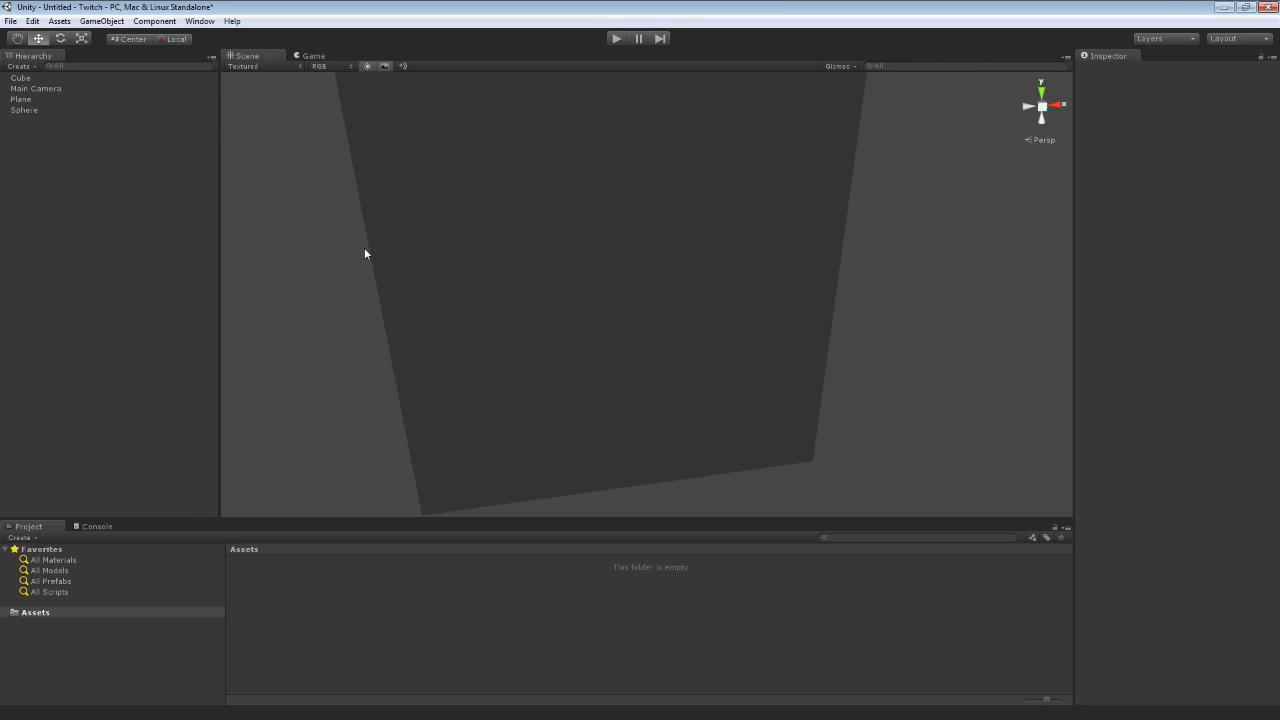
left_click(367, 66)
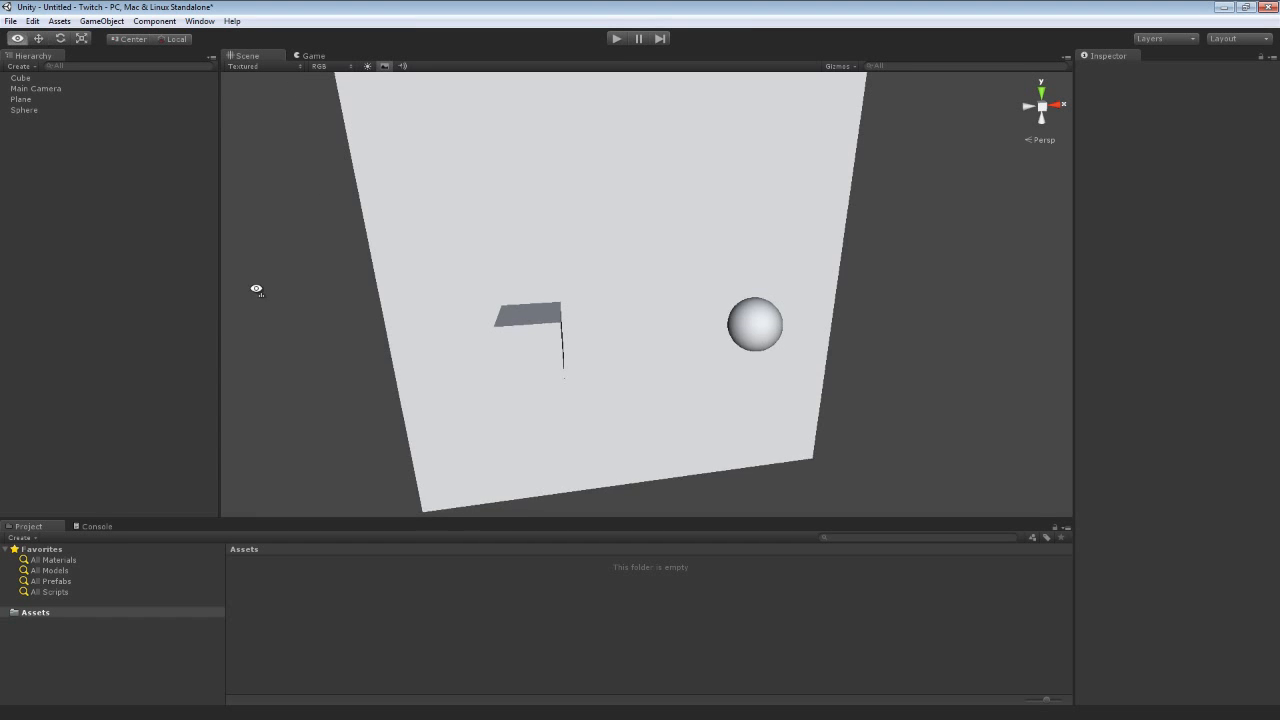
left_click_drag(257, 286, 243, 315, "alt")
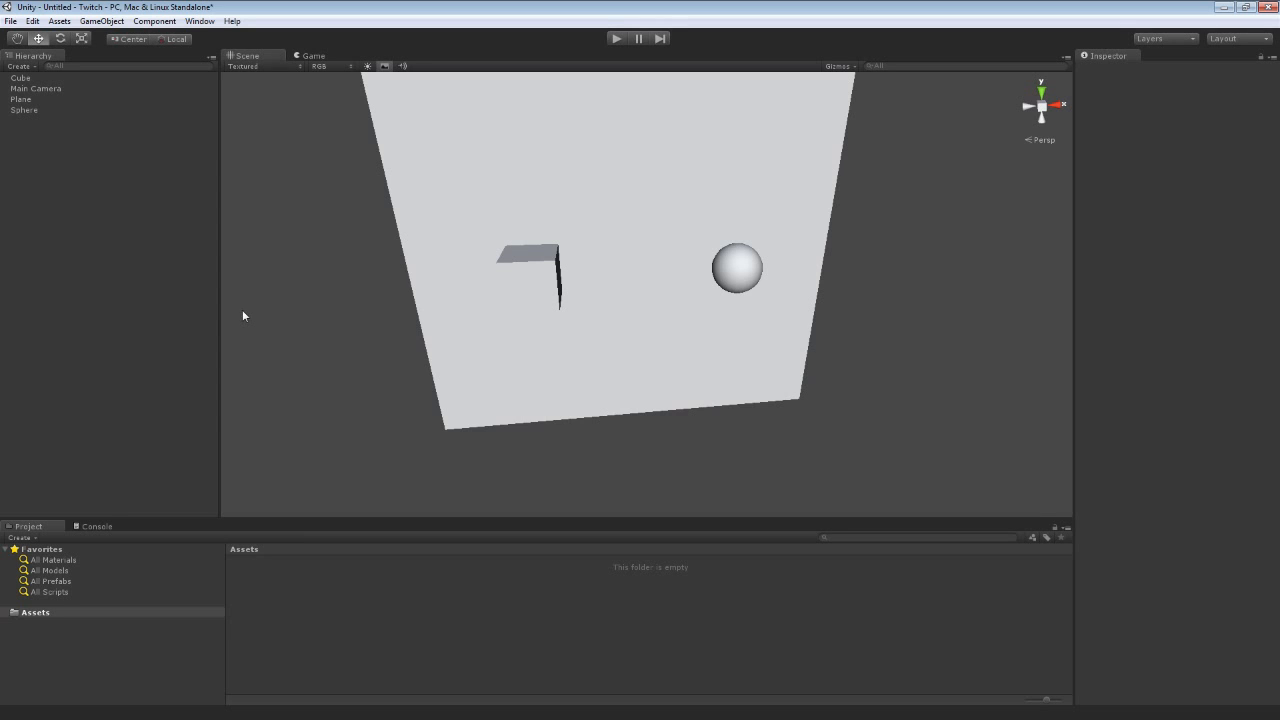
left_click(20, 66)
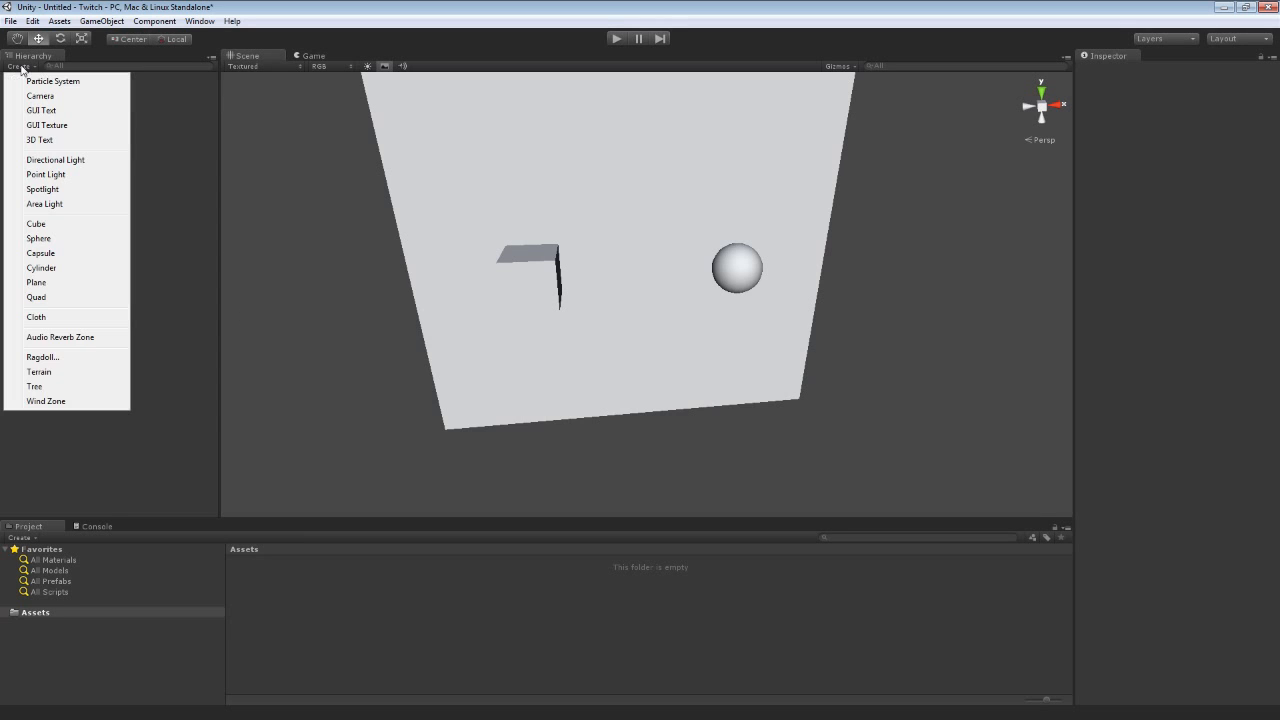
left_click(148, 119)
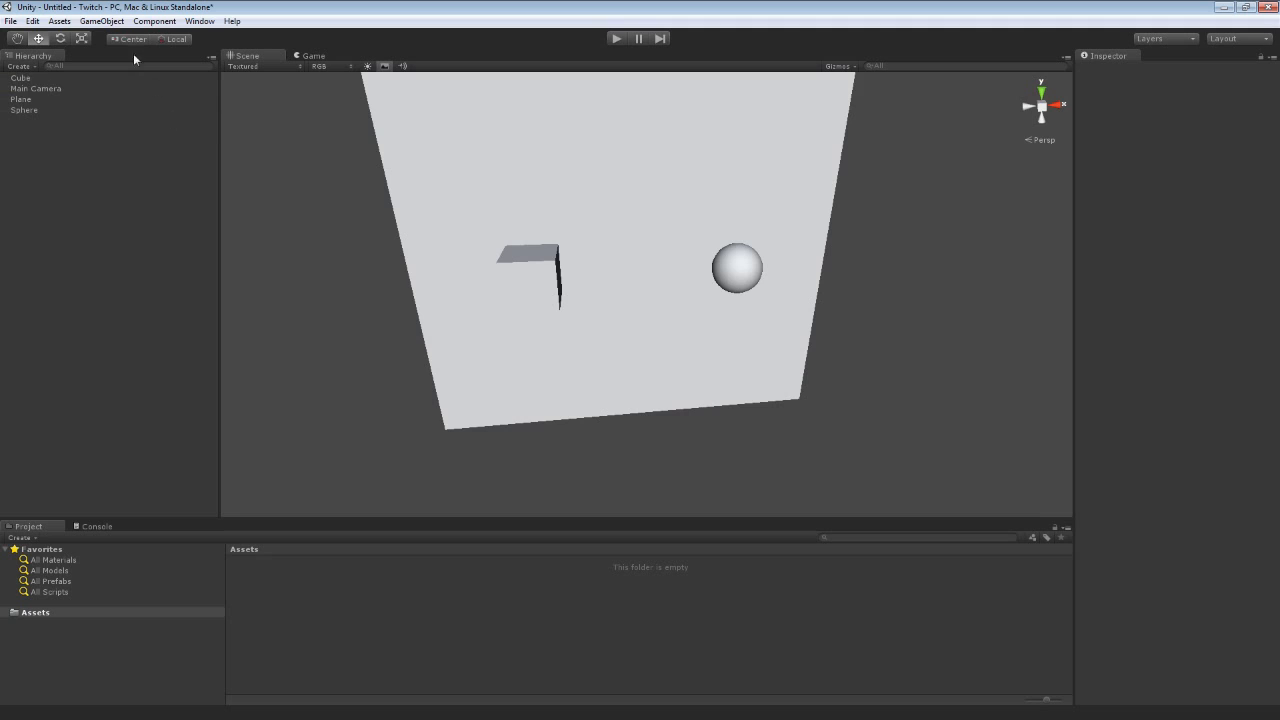
left_click(99, 22)
mouse_move(108, 56)
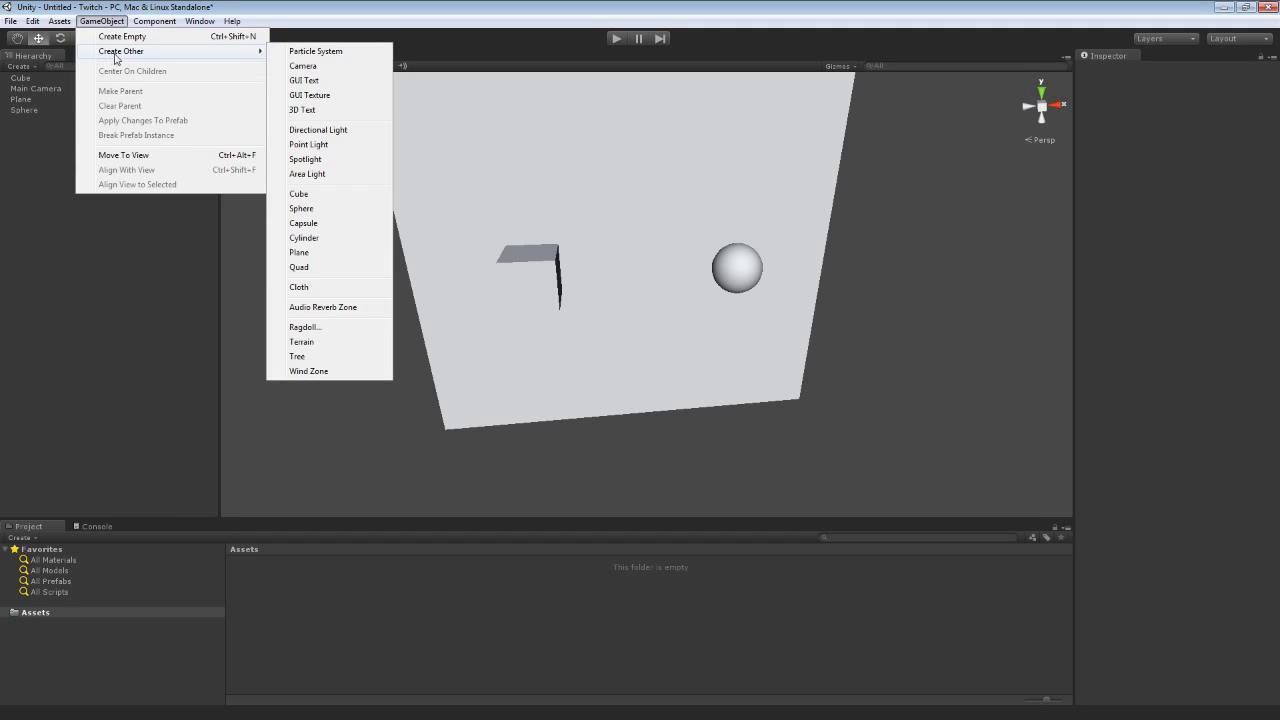
key("Escape")
Create a Point Light and set its position to X 0, Y 1, Z -5.
left_click(20, 66)
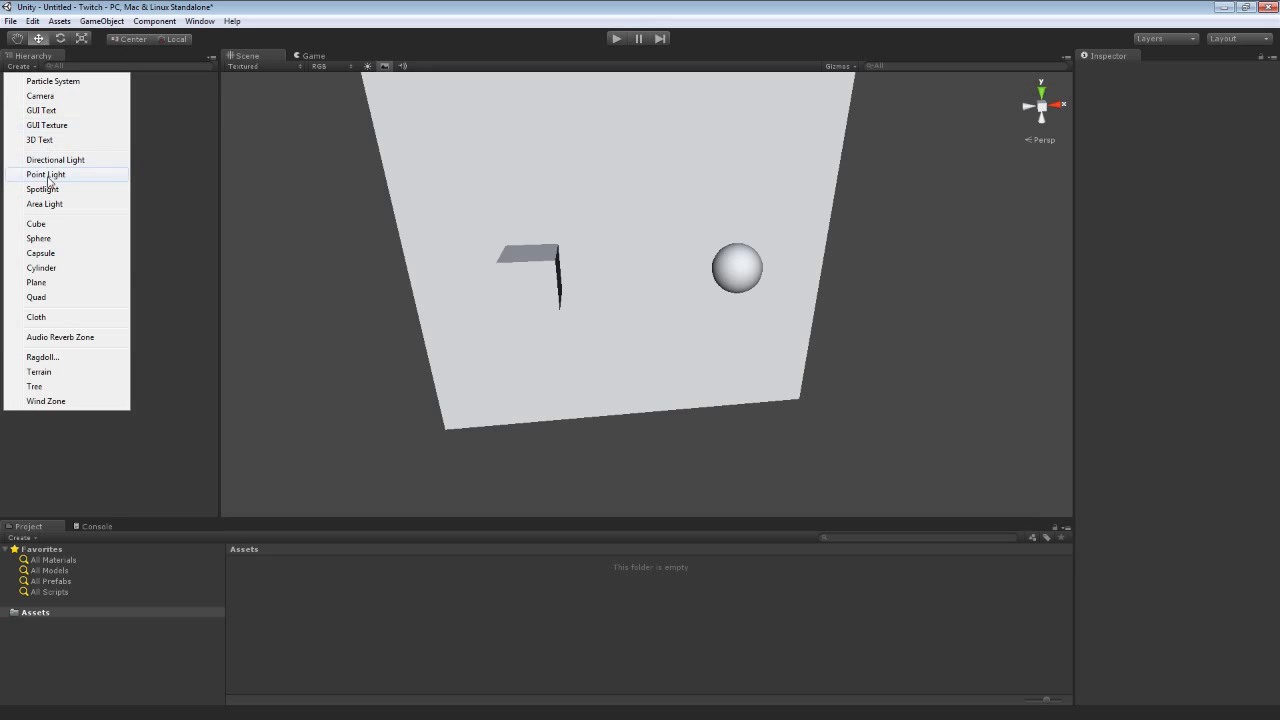
left_click(46, 175)
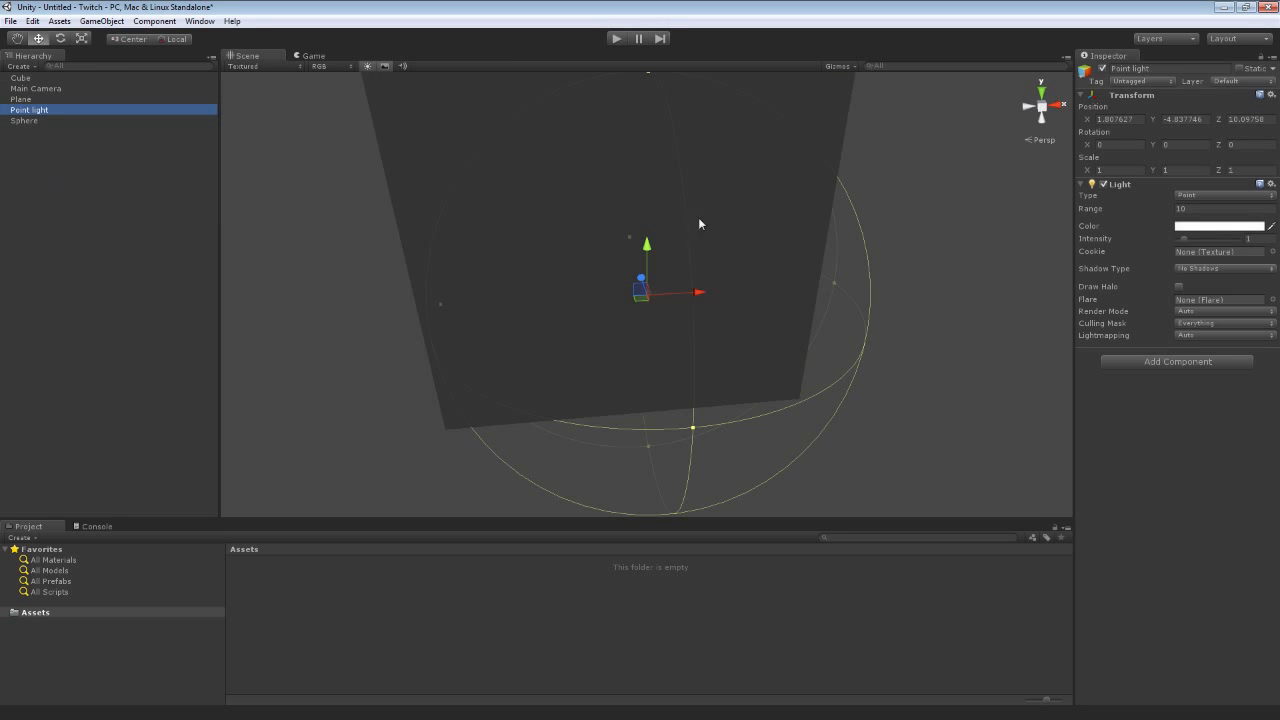
left_click_drag(941, 221, 1050, 260, "alt")
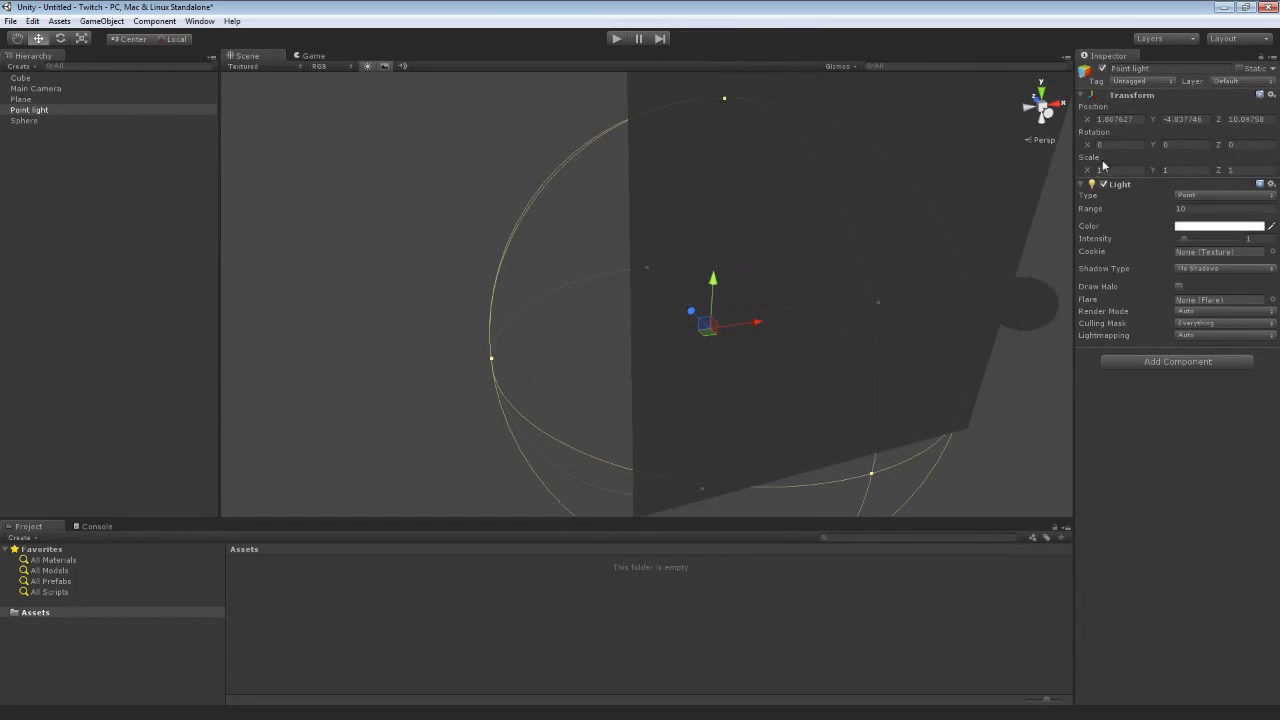
left_click(1116, 119)
type("0")
key("Tab")
type("1")
key("Tab")
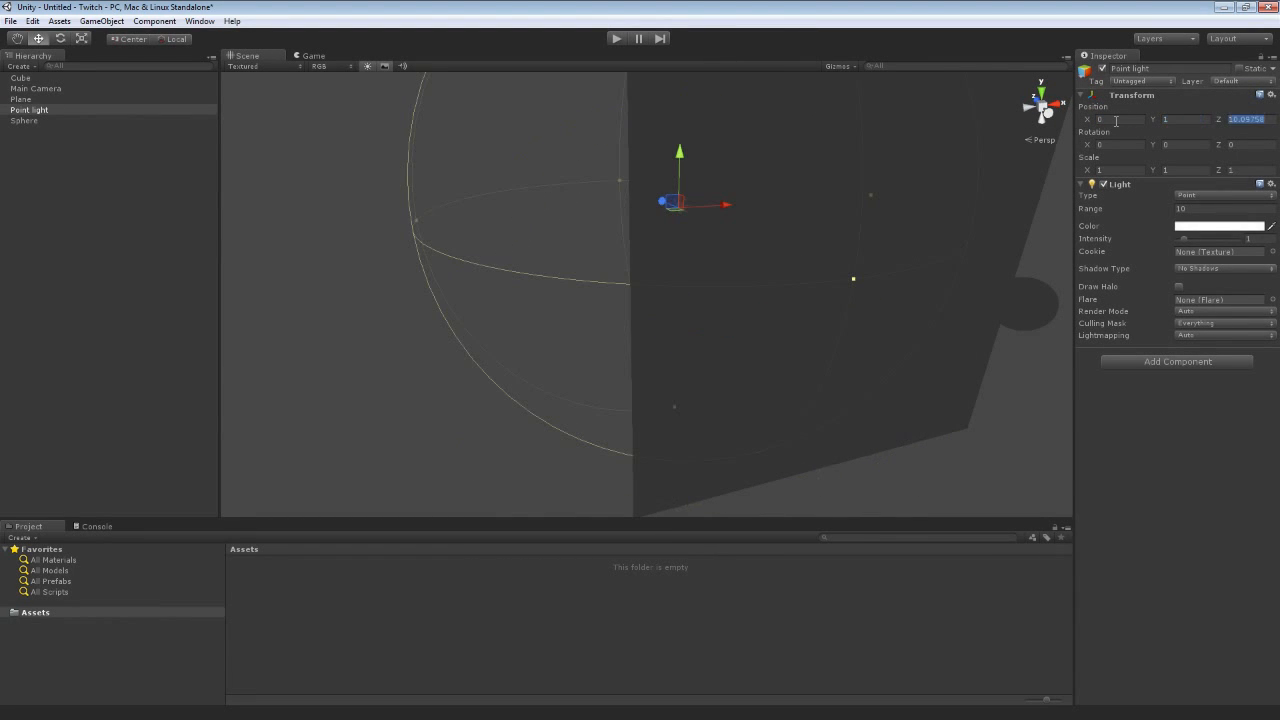
type("-5")
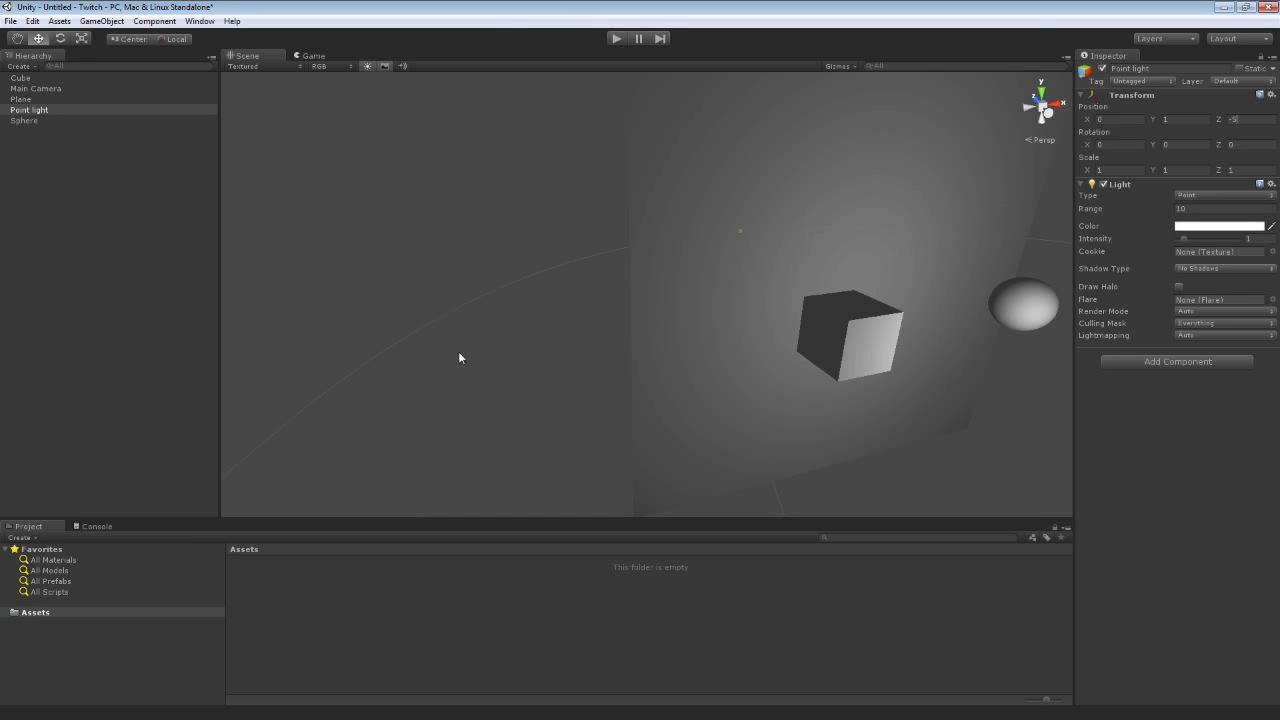
Examine how the point light illuminates the plane, cube and sphere in the scene view and the game view.
right_click_drag(460, 357, 495, 328)
key("d")
key("w")
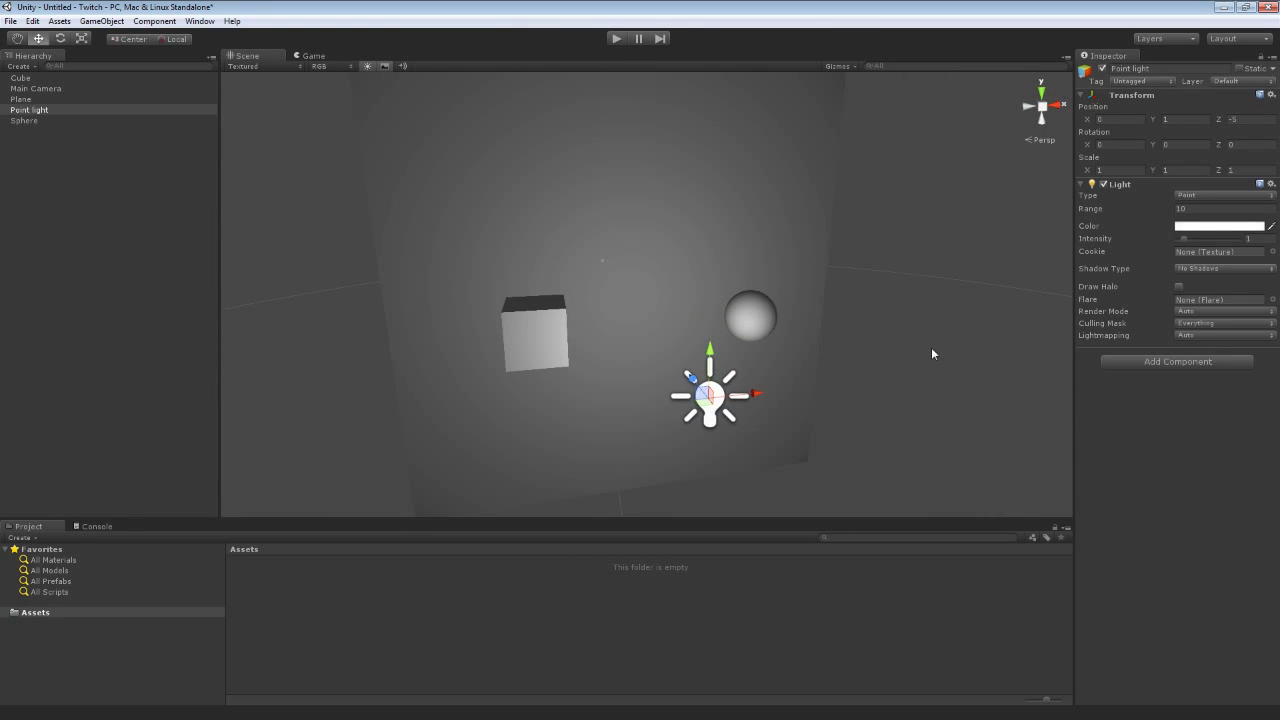
mouse_move(931, 353)
right_mouse_down()
mouse_move(871, 340)
mouse_move(916, 340)
right_mouse_up()
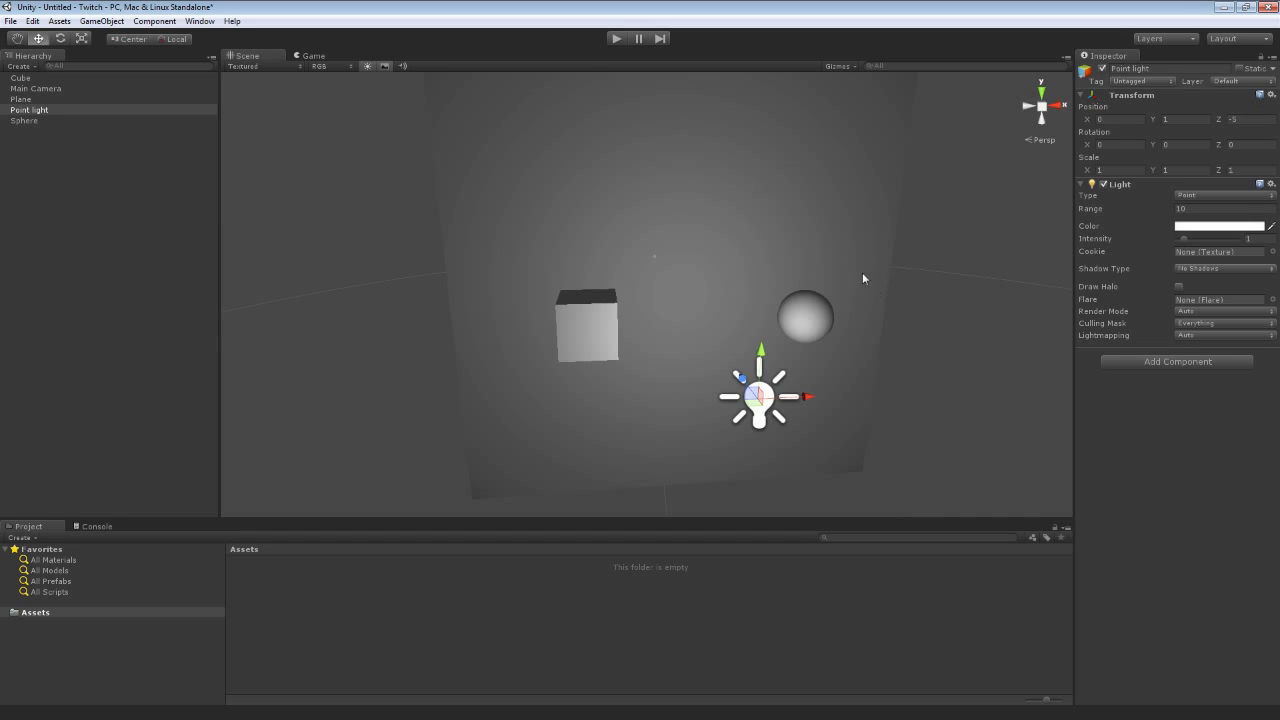
left_click(310, 57)
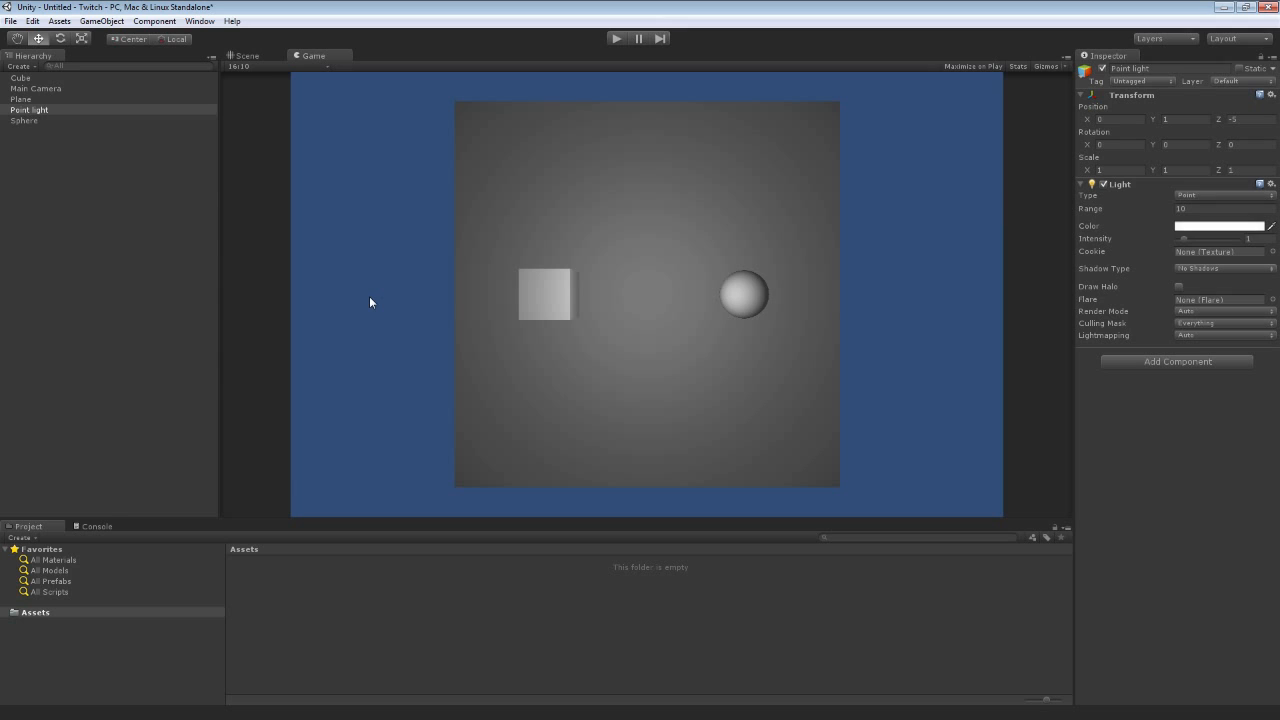
left_click(250, 56)
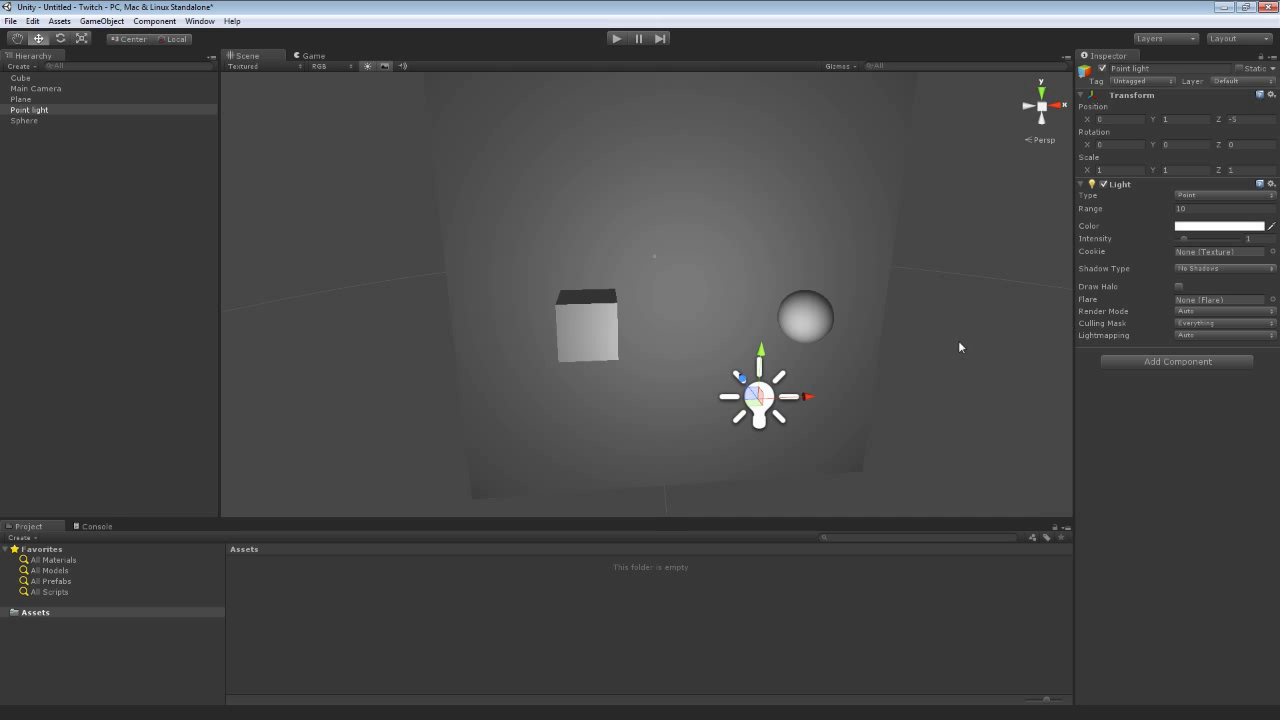
left_click_drag(958, 347, 1059, 342, "alt")
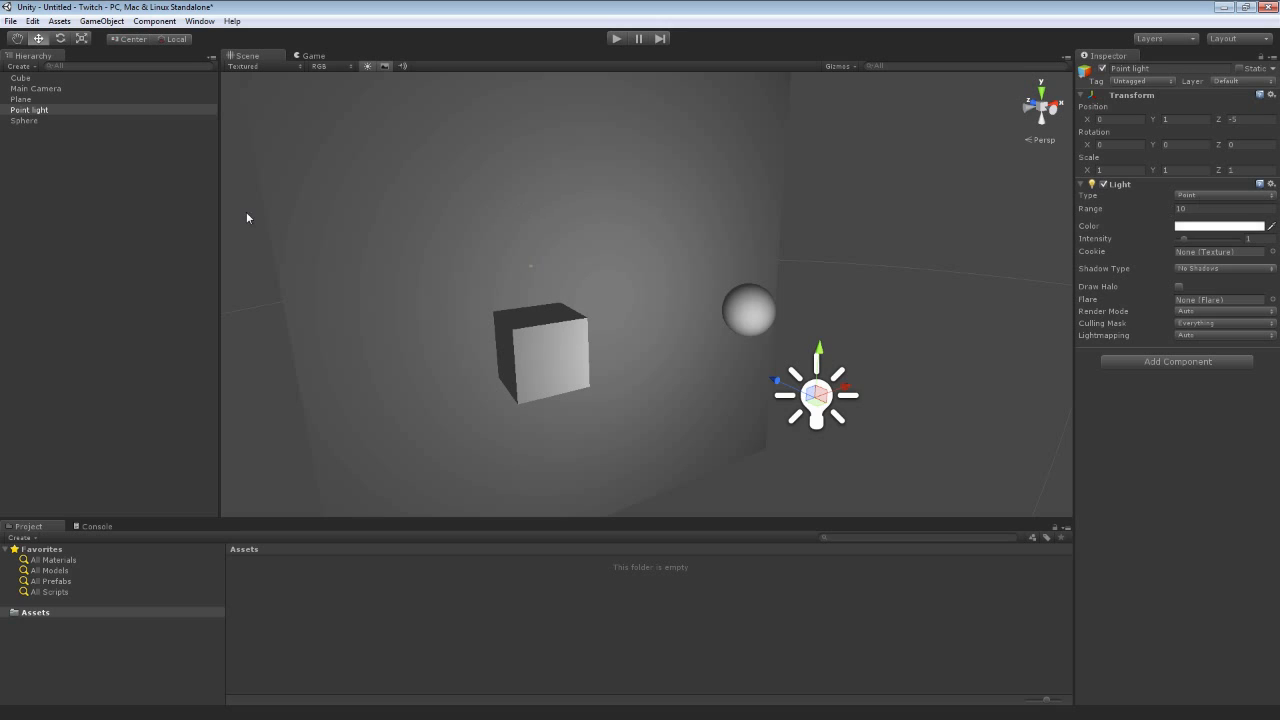
left_click(18, 67)
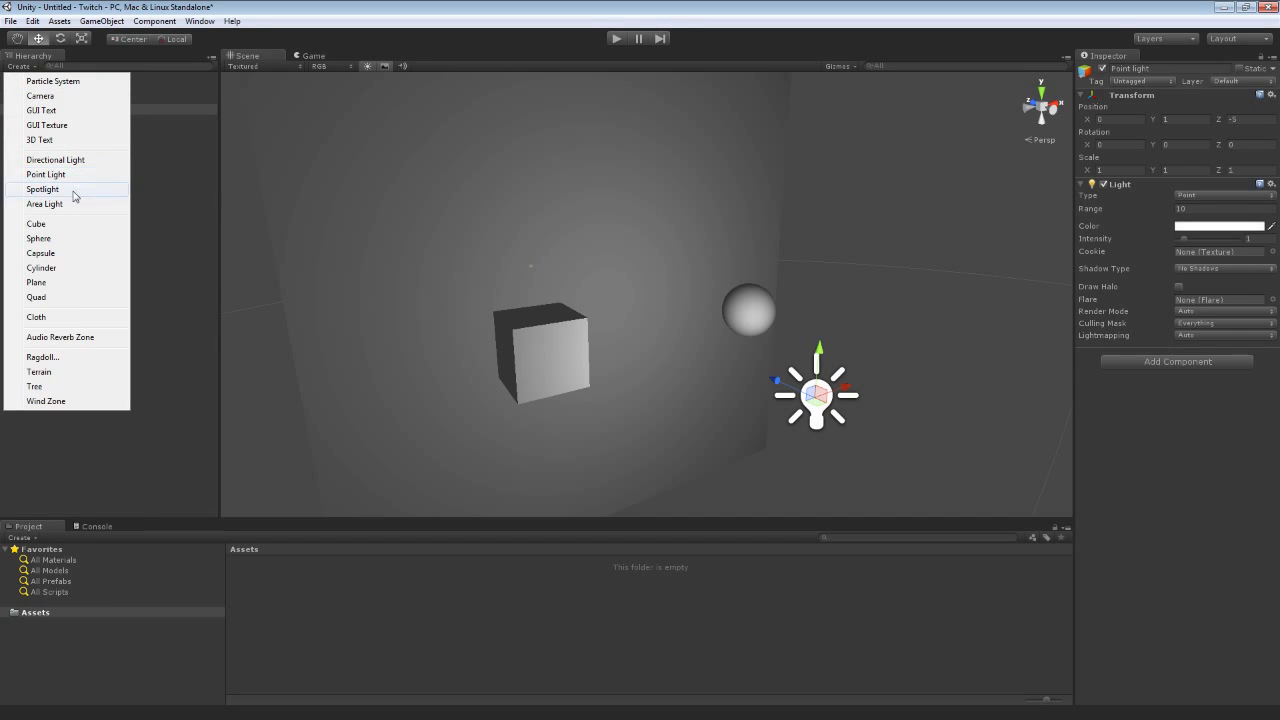
left_click(325, 15)
left_click(1197, 196)
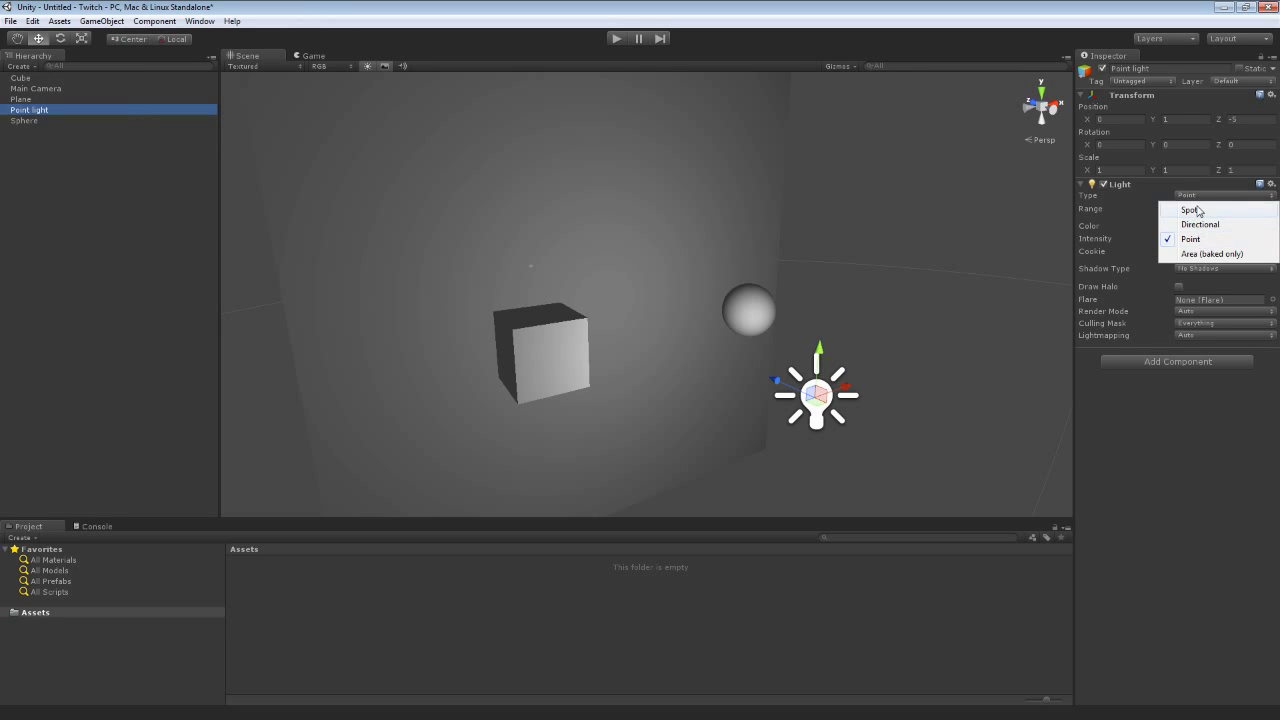
left_click(1169, 492)
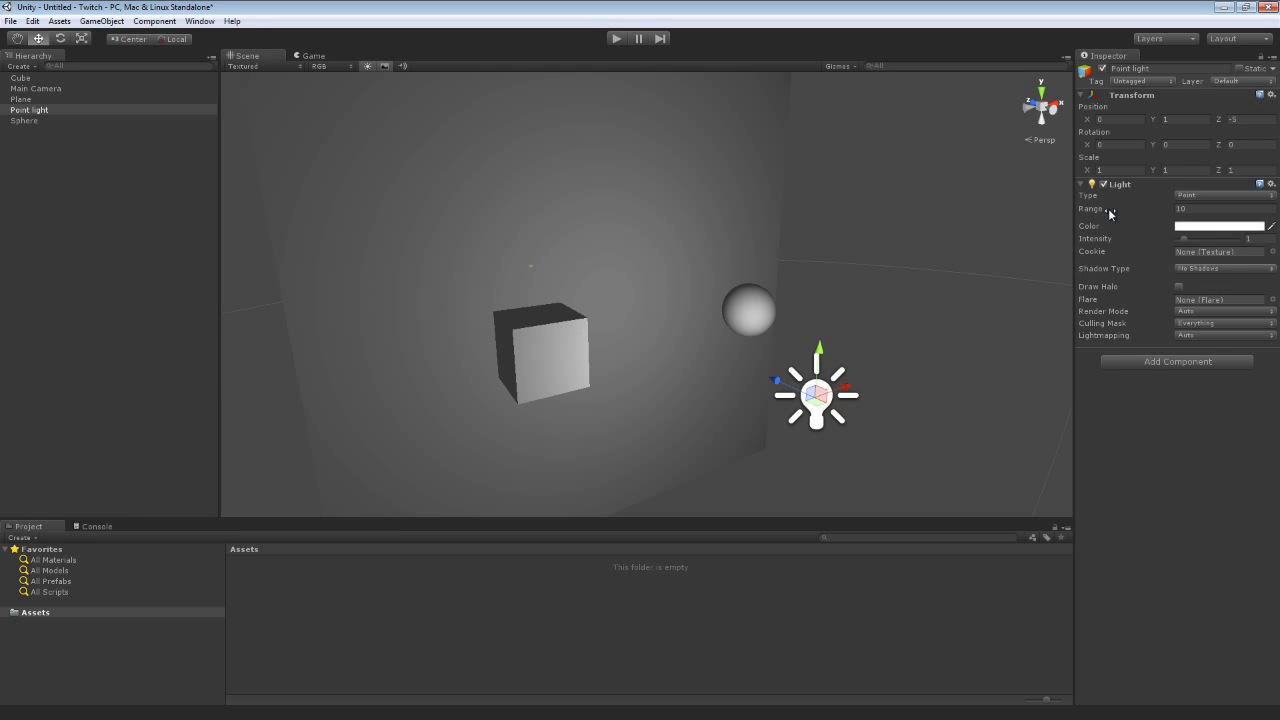
Move the point light away from the plane to about Z -9.3 and restore its Z position to -5.
right_click_drag(914, 329, 958, 322)
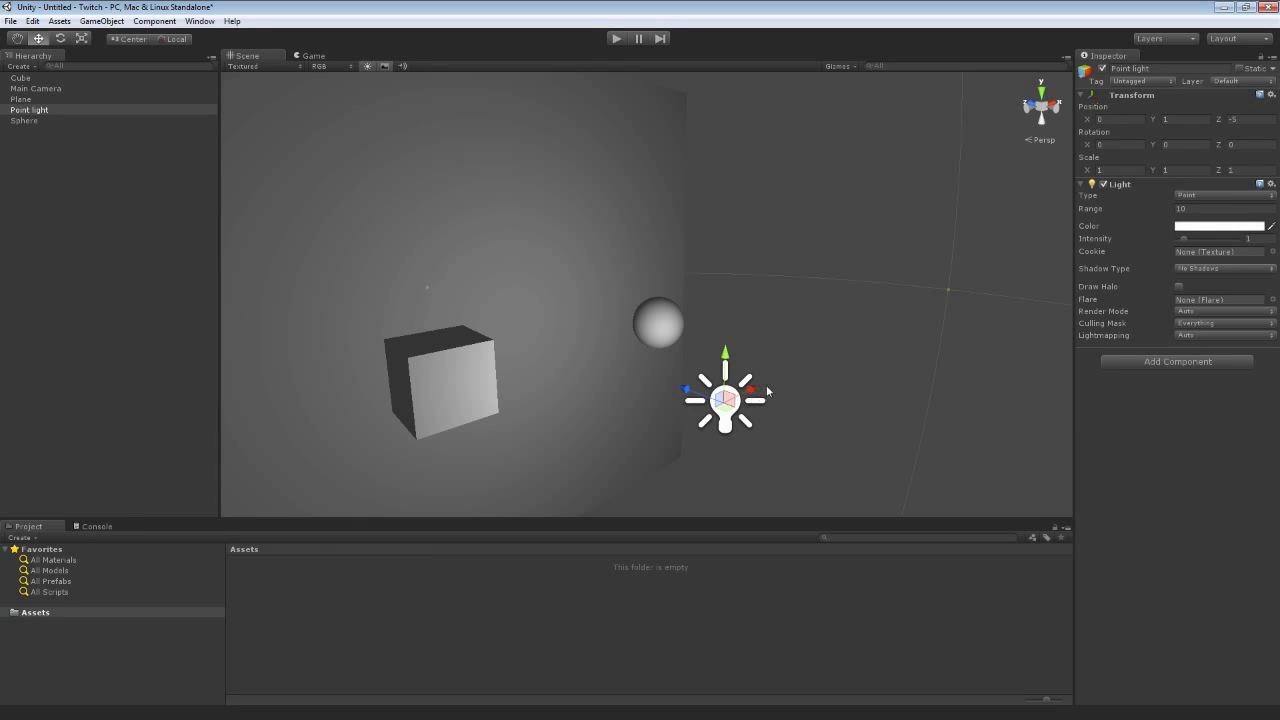
left_click_drag(862, 364, 657, 322, "alt")
key("f")
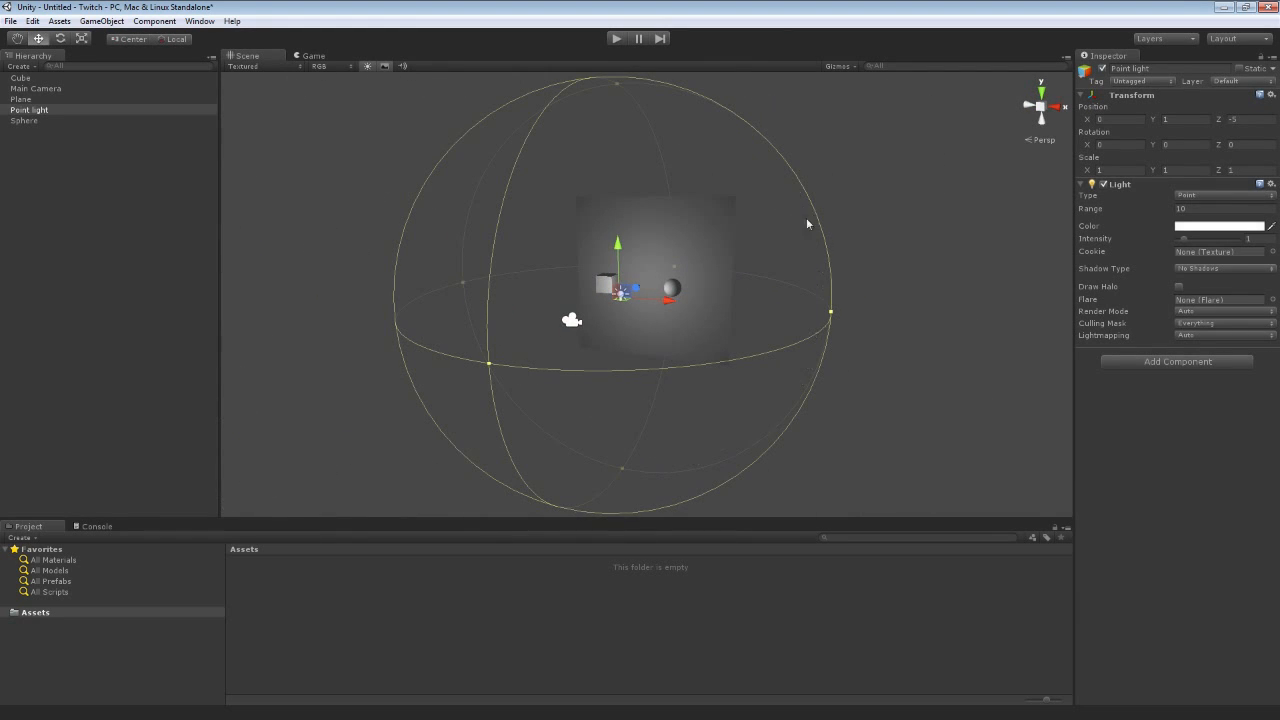
scroll(929, 334, "up", 3)
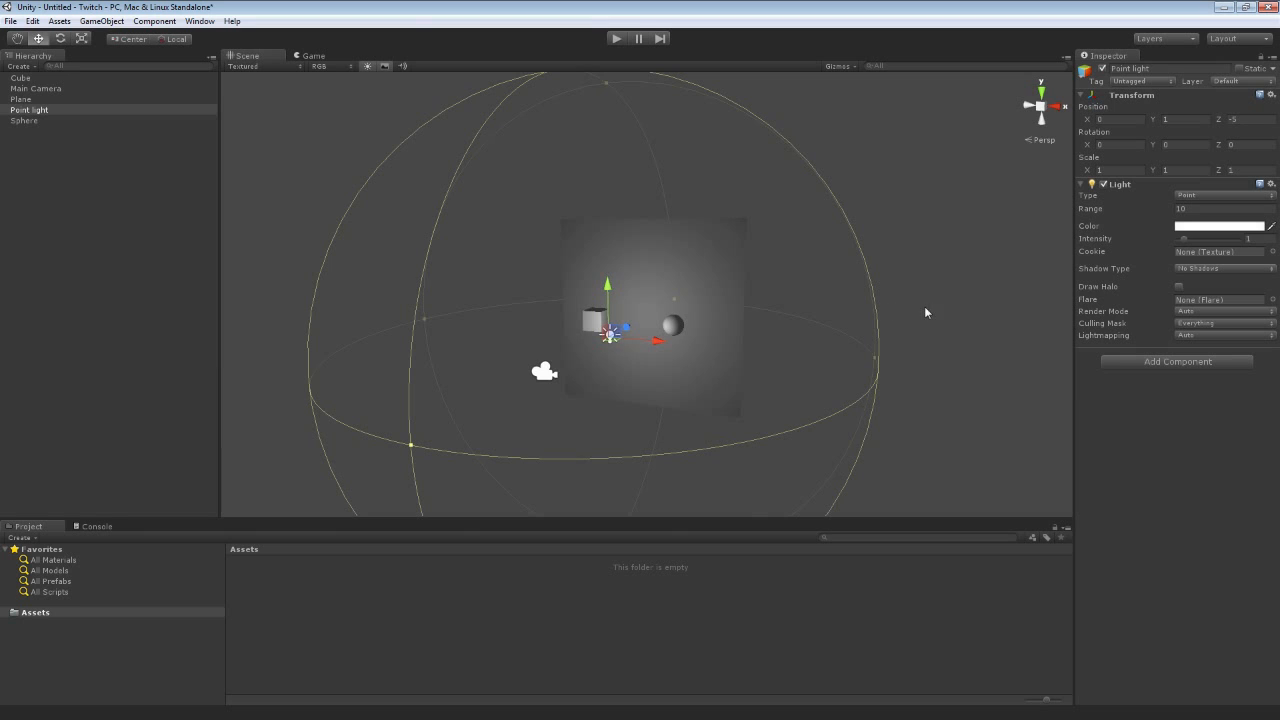
scroll(924, 312, "up", 4)
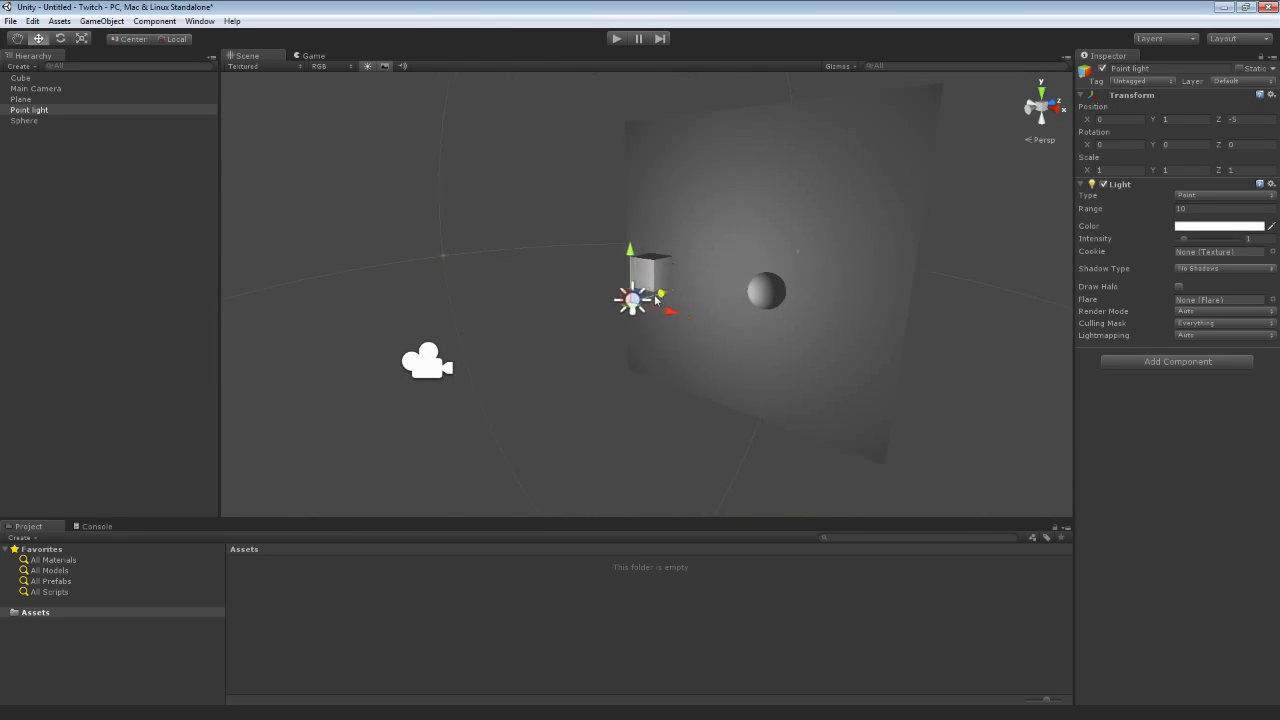
left_click_drag(656, 298, 560, 325)
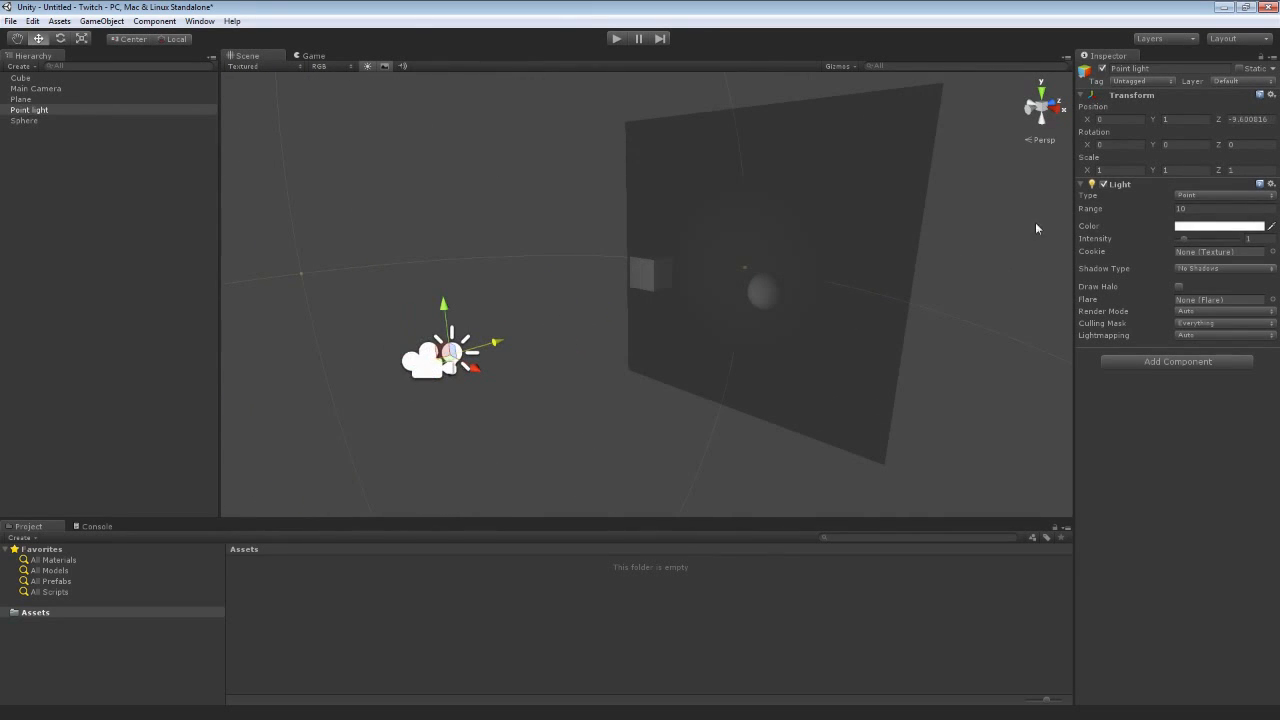
double_click(1237, 122)
type("5")
key("Return")
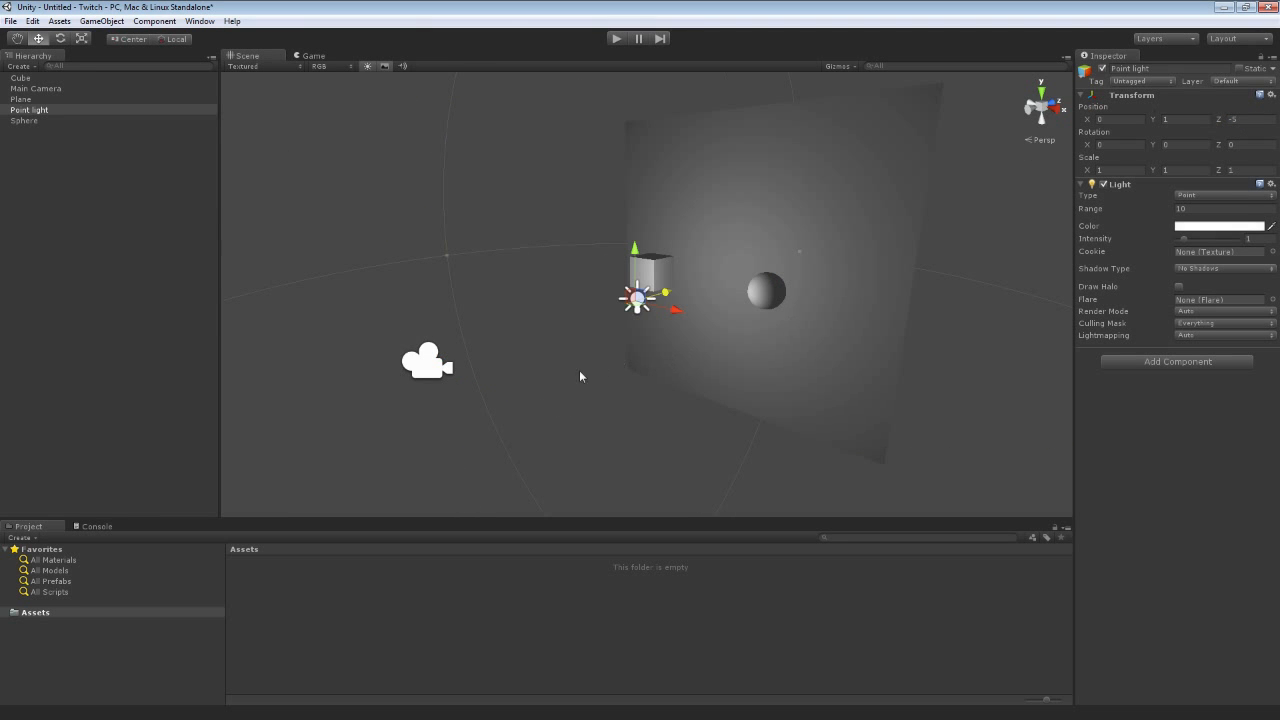
Shrink the point light's range until the objects go dark and increase it again to 10.05.
left_click_drag(580, 376, 780, 390, "alt")
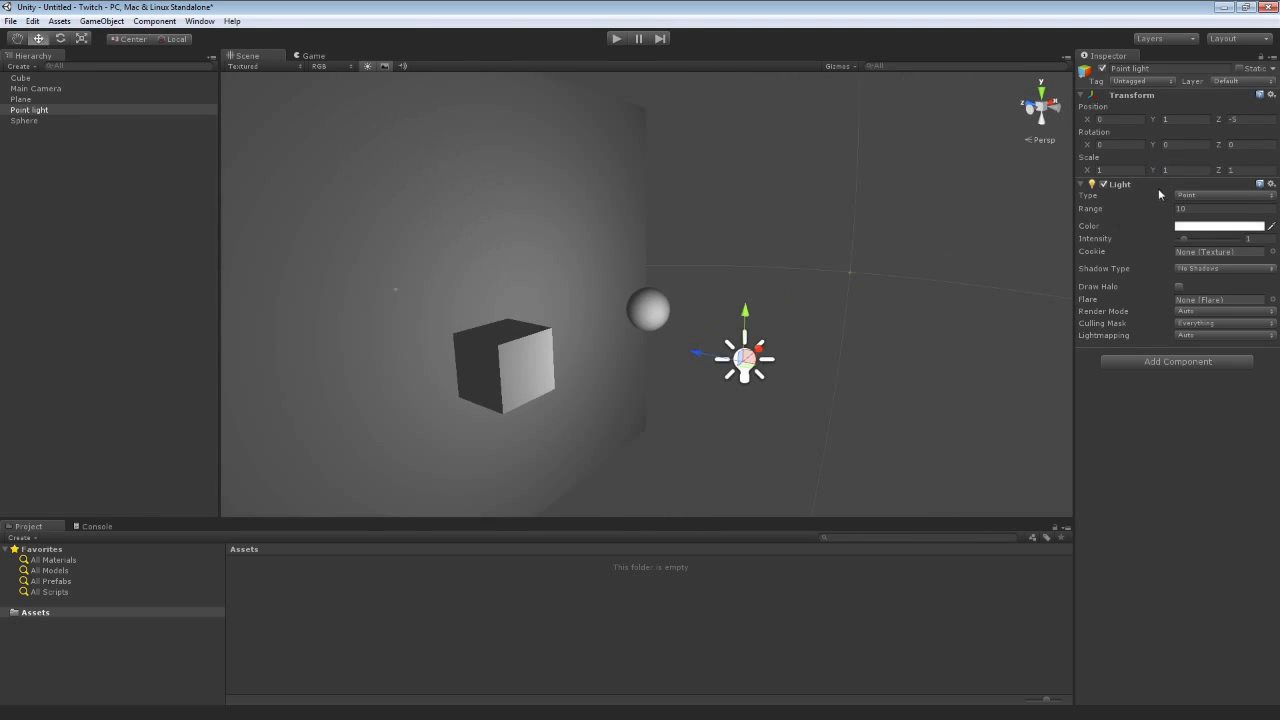
left_click_drag(1148, 206, 957, 206)
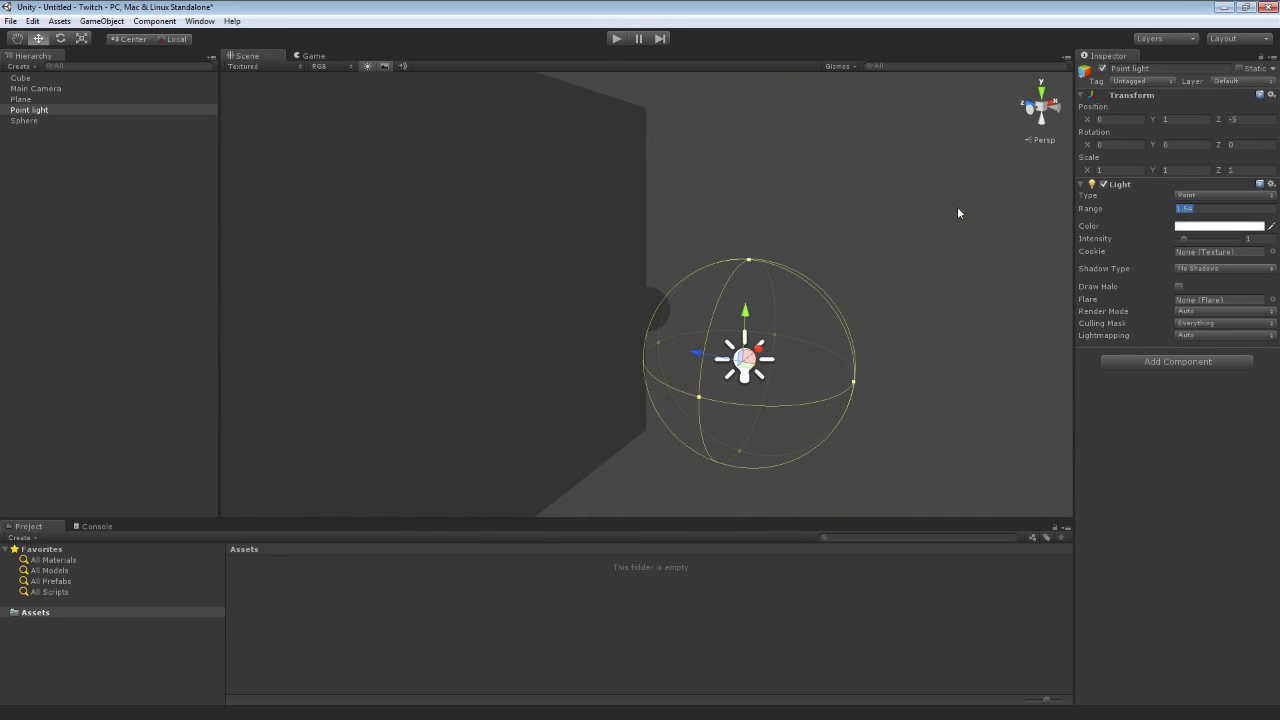
left_click_drag(957, 207, 1145, 230)
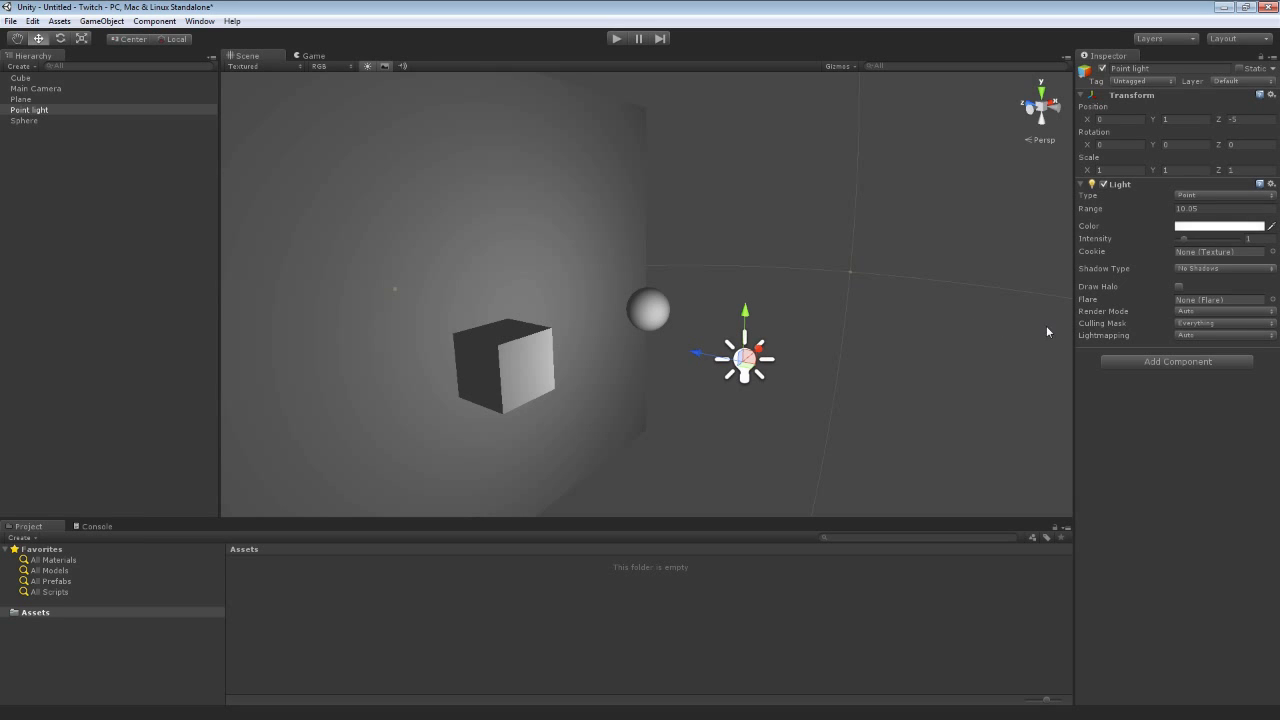
Try pale yellow, golden yellow (255, 214, 81) and pale blue (219, 248, 255) as the point light's color.
left_click(1206, 229)
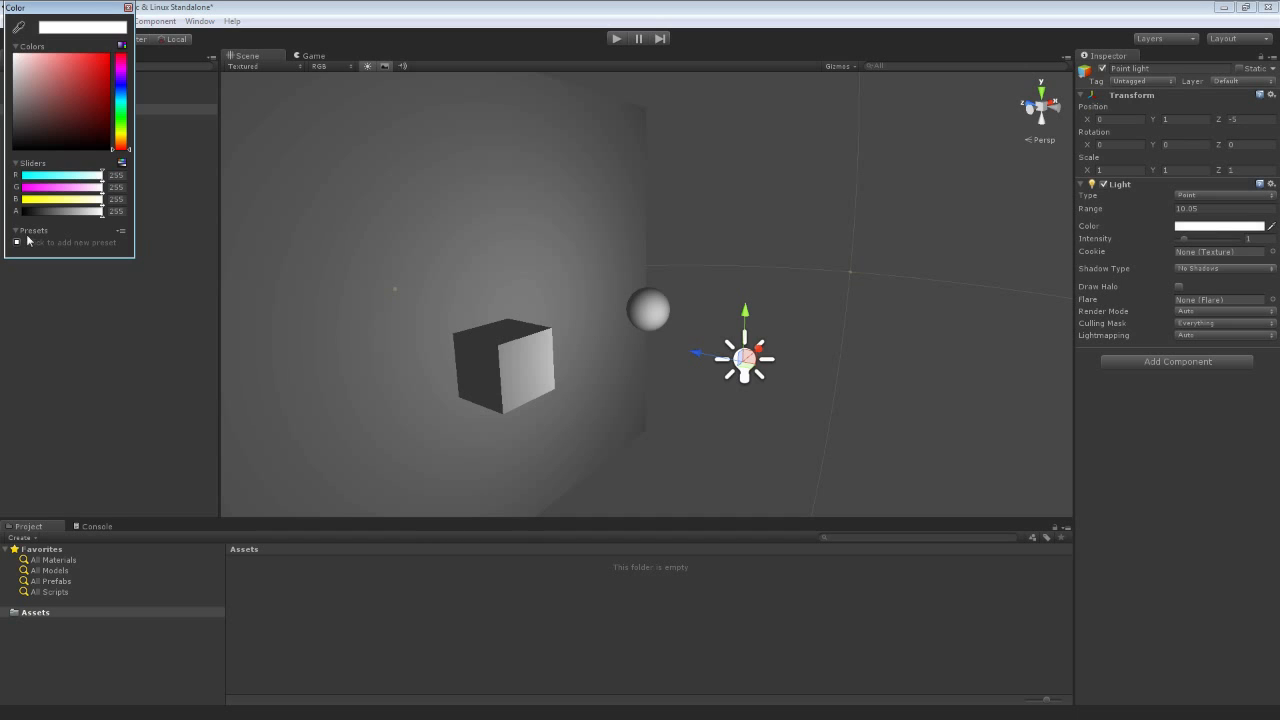
left_click(117, 130)
left_click(31, 54)
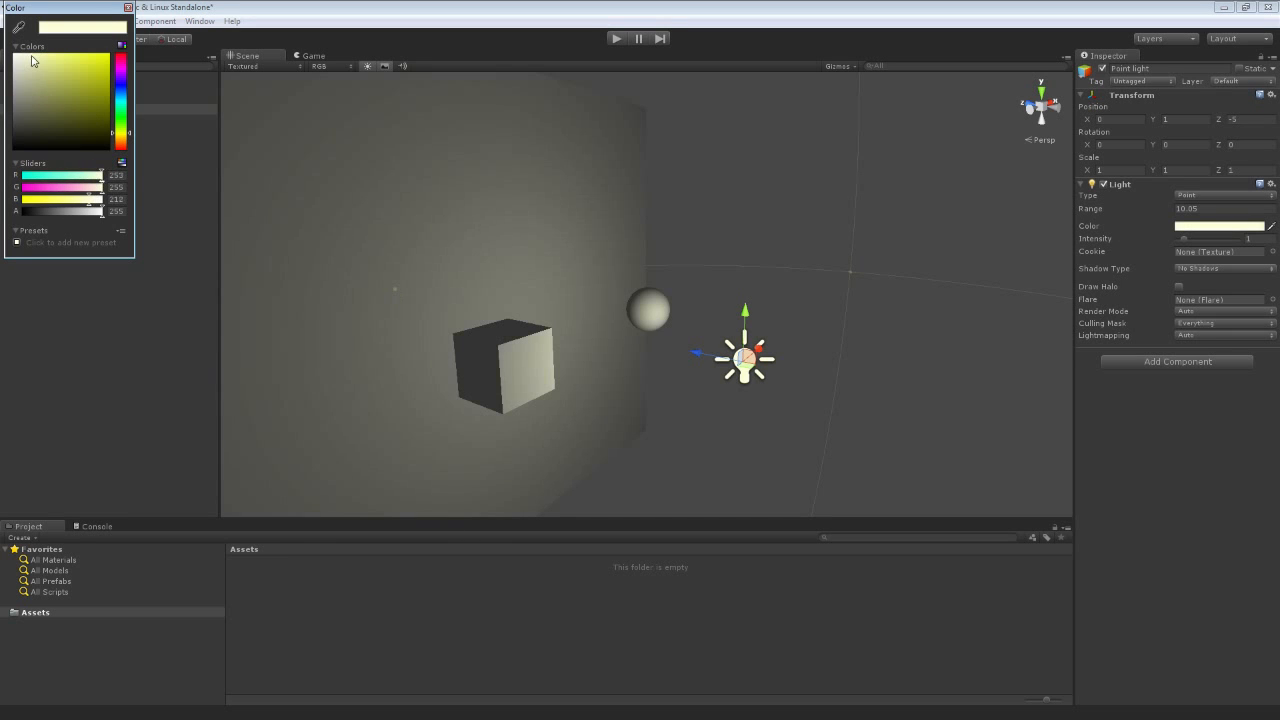
left_click(120, 137)
left_click_drag(59, 75, 79, 59)
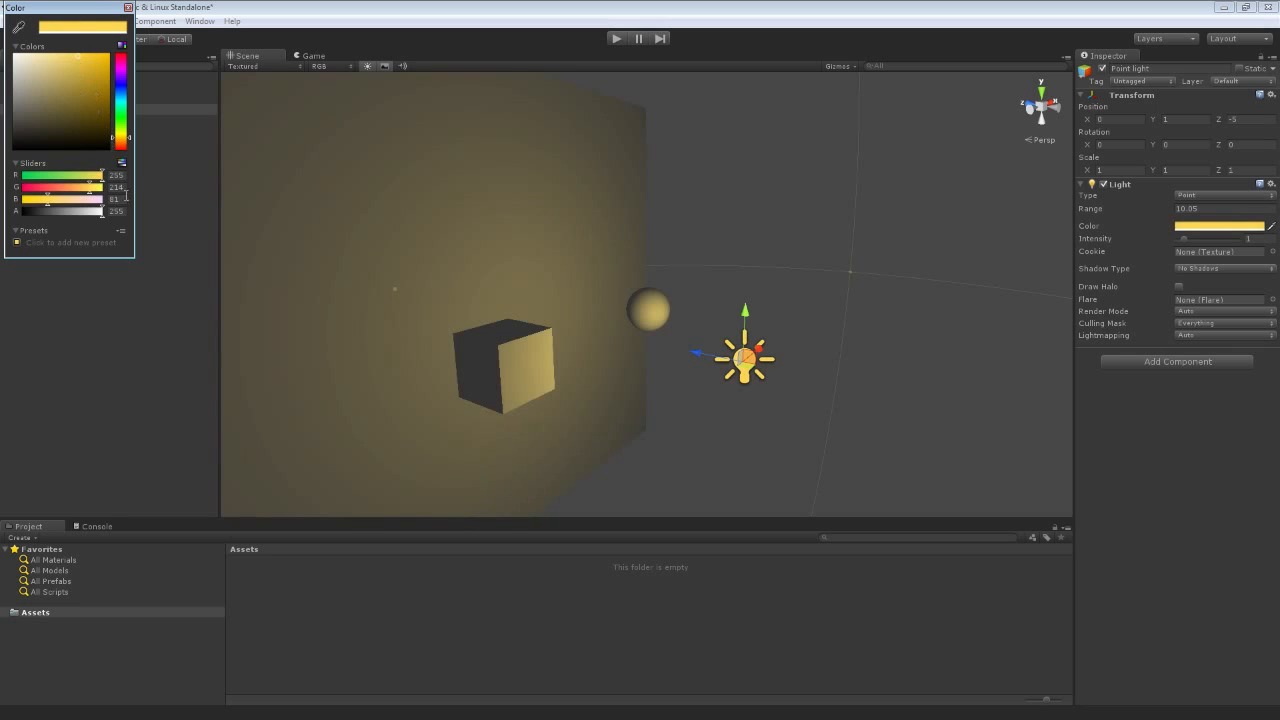
mouse_move(122, 99)
left_mouse_down()
mouse_move(122, 70)
mouse_move(122, 97)
left_mouse_up()
mouse_move(77, 59)
left_mouse_down()
mouse_move(67, 69)
mouse_move(30, 50)
left_mouse_up()
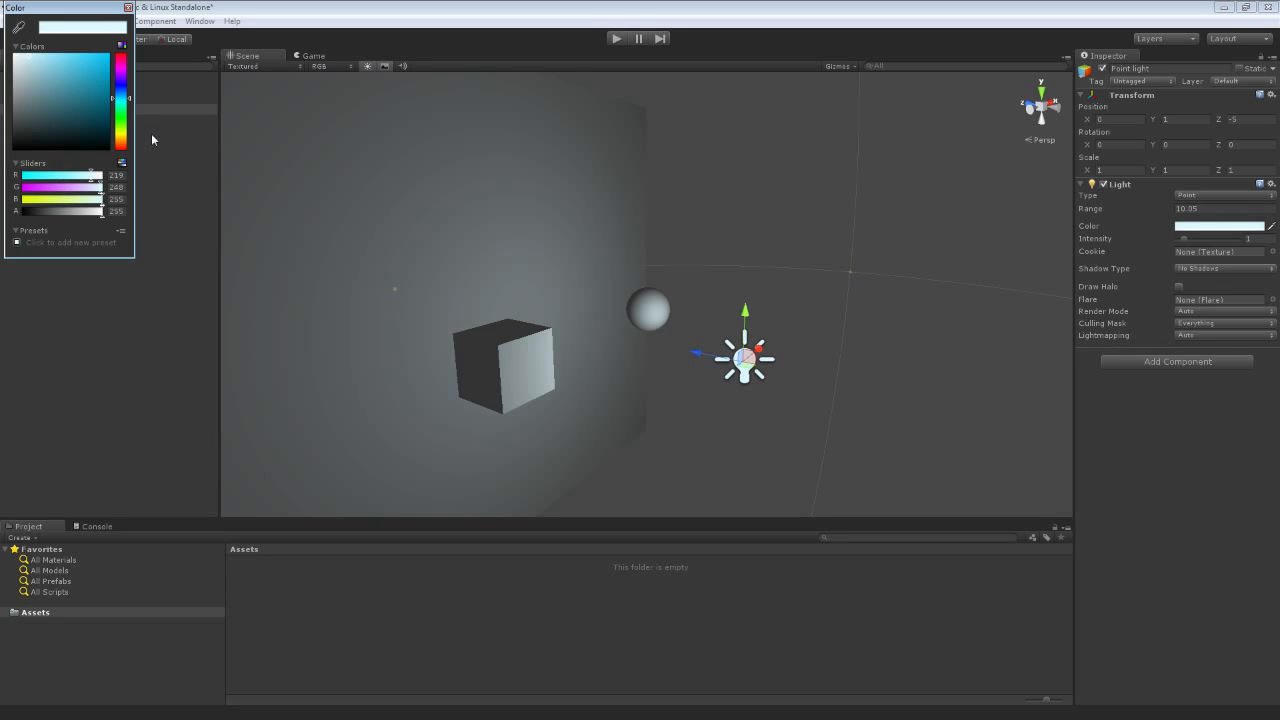
Set the point light's color to a bright orange and close the color picker.
left_click(120, 140)
left_click(82, 97)
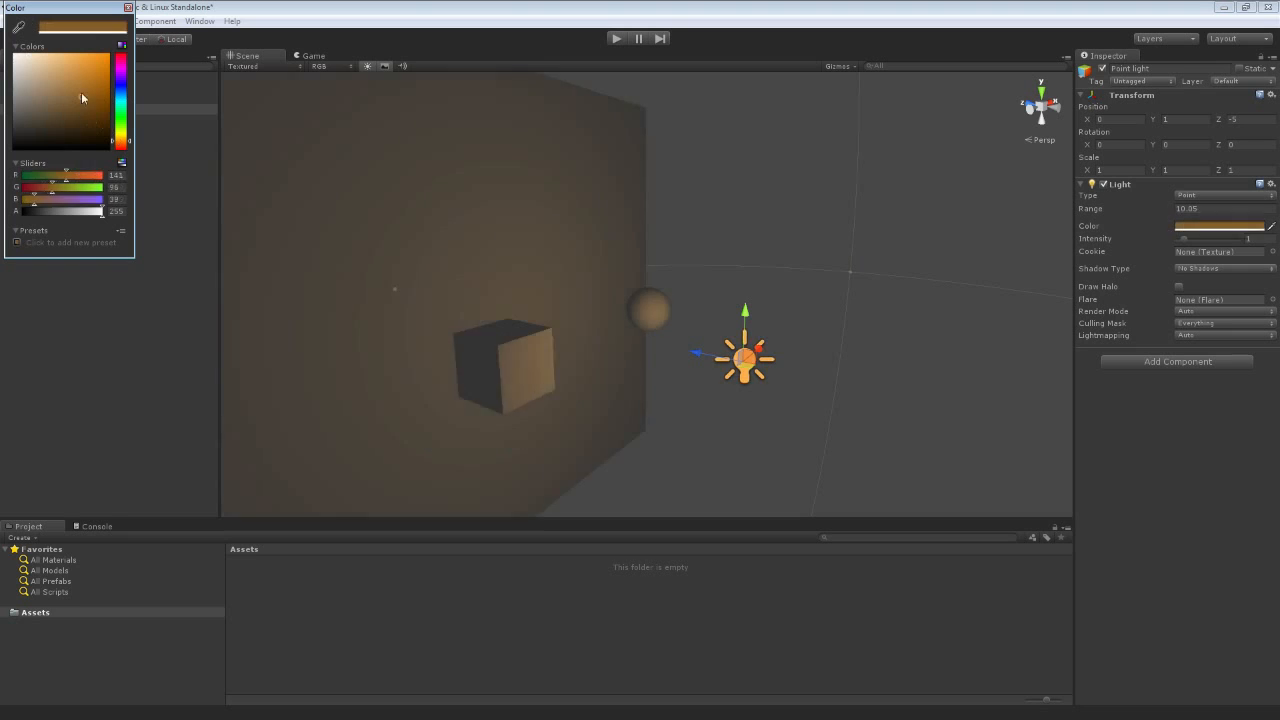
left_click_drag(82, 97, 83, 60)
left_click(128, 7)
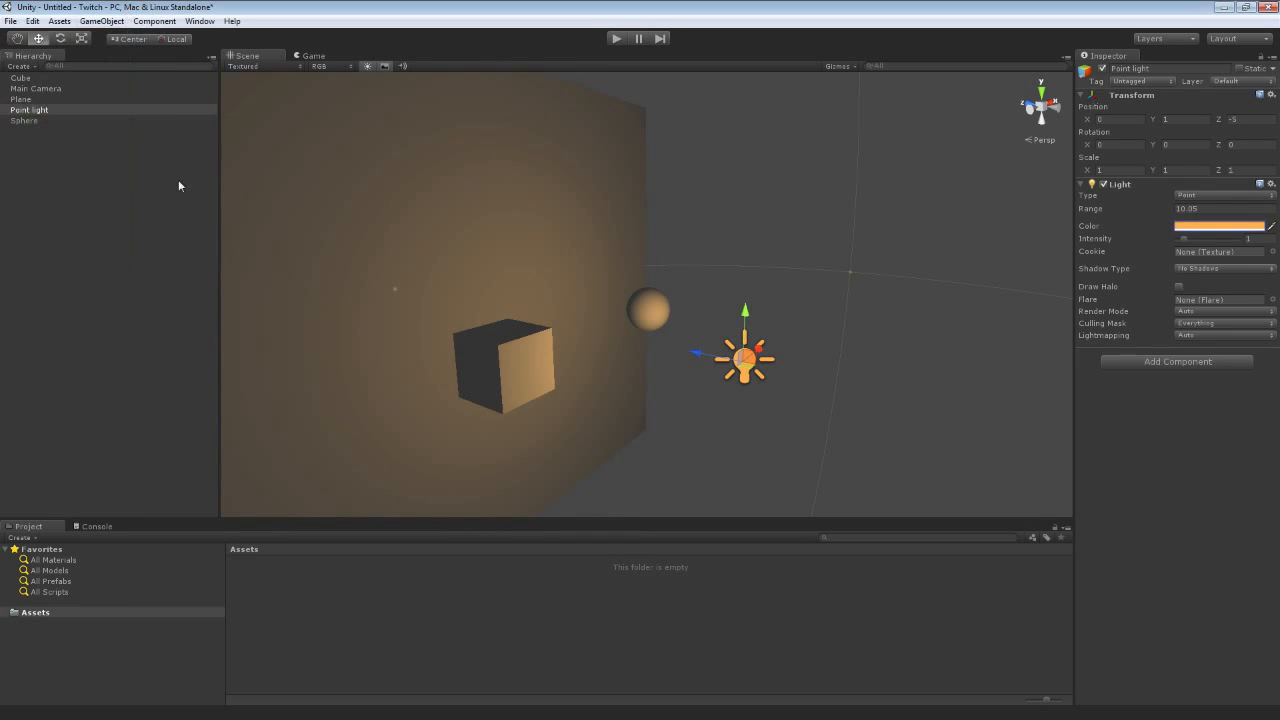
Raise the point light's intensity to 8, view the lit objects from several angles, and lower the intensity to 1.15.
right_click_drag(777, 236, 757, 273)
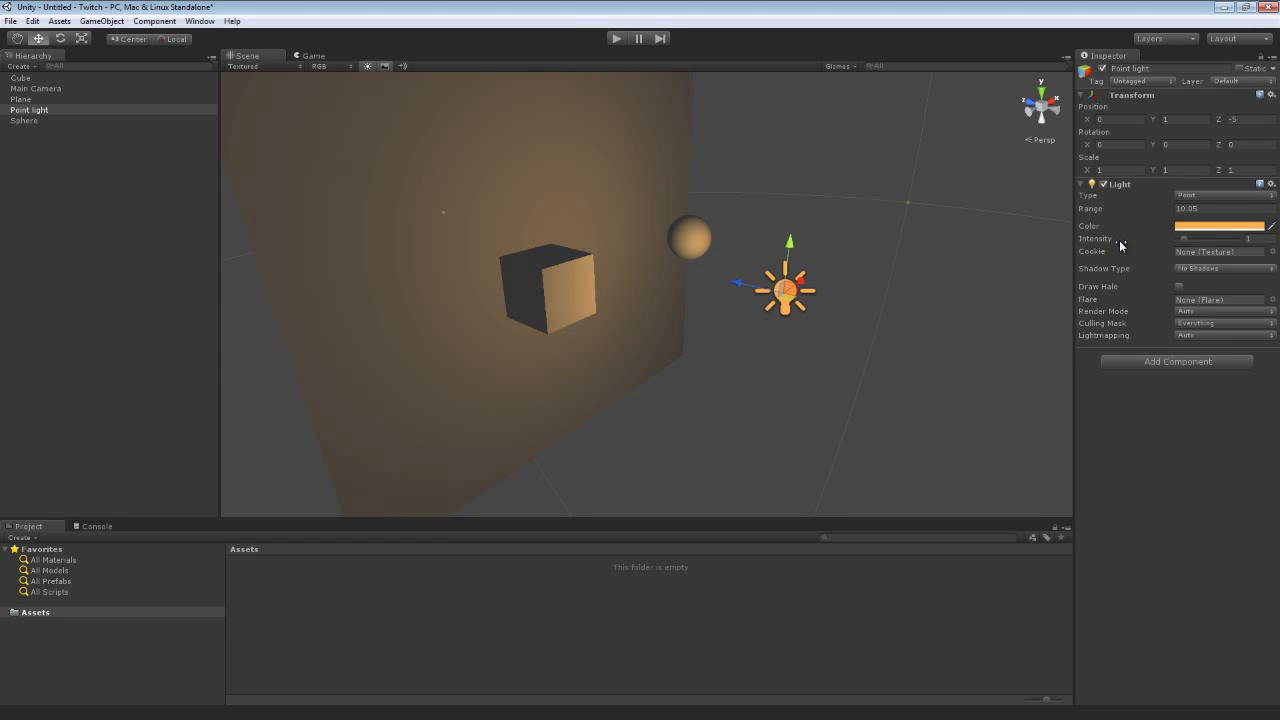
left_click_drag(1183, 238, 1238, 240)
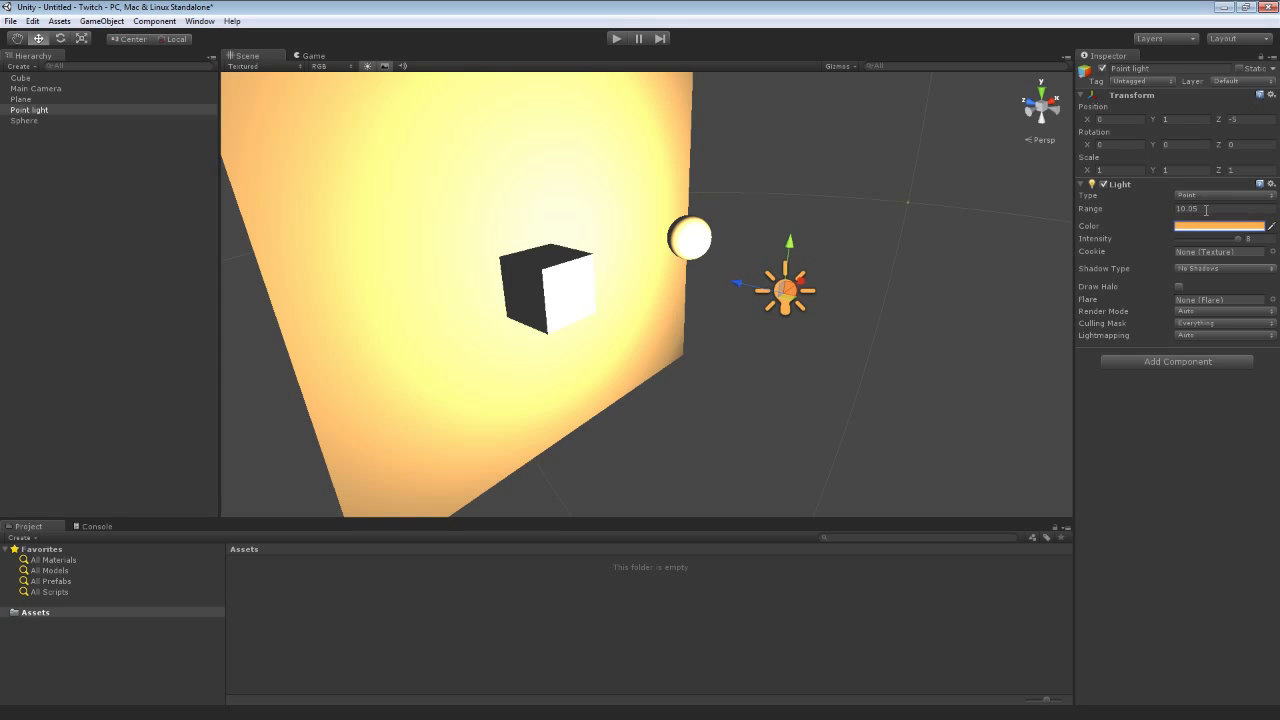
left_click_drag(920, 229, 702, 241, "alt")
left_click_drag(660, 326, 634, 322, "alt")
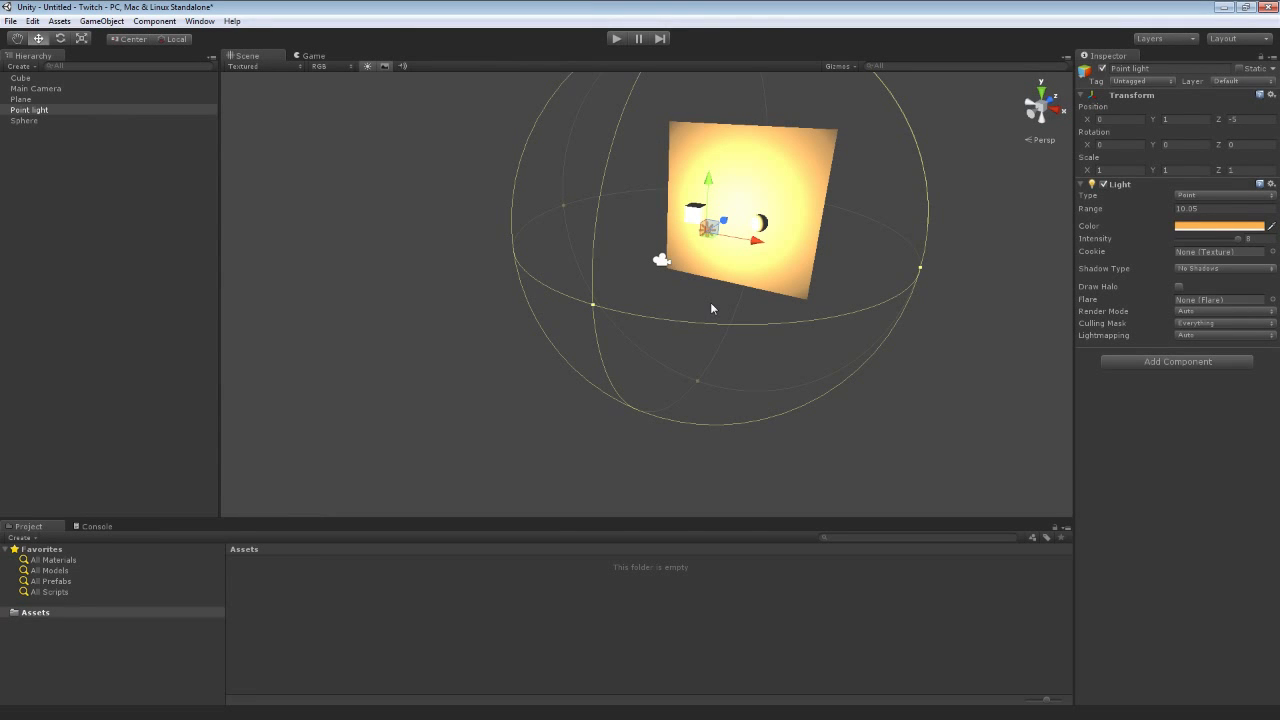
right_click_drag(712, 308, 1005, 271)
key("w")
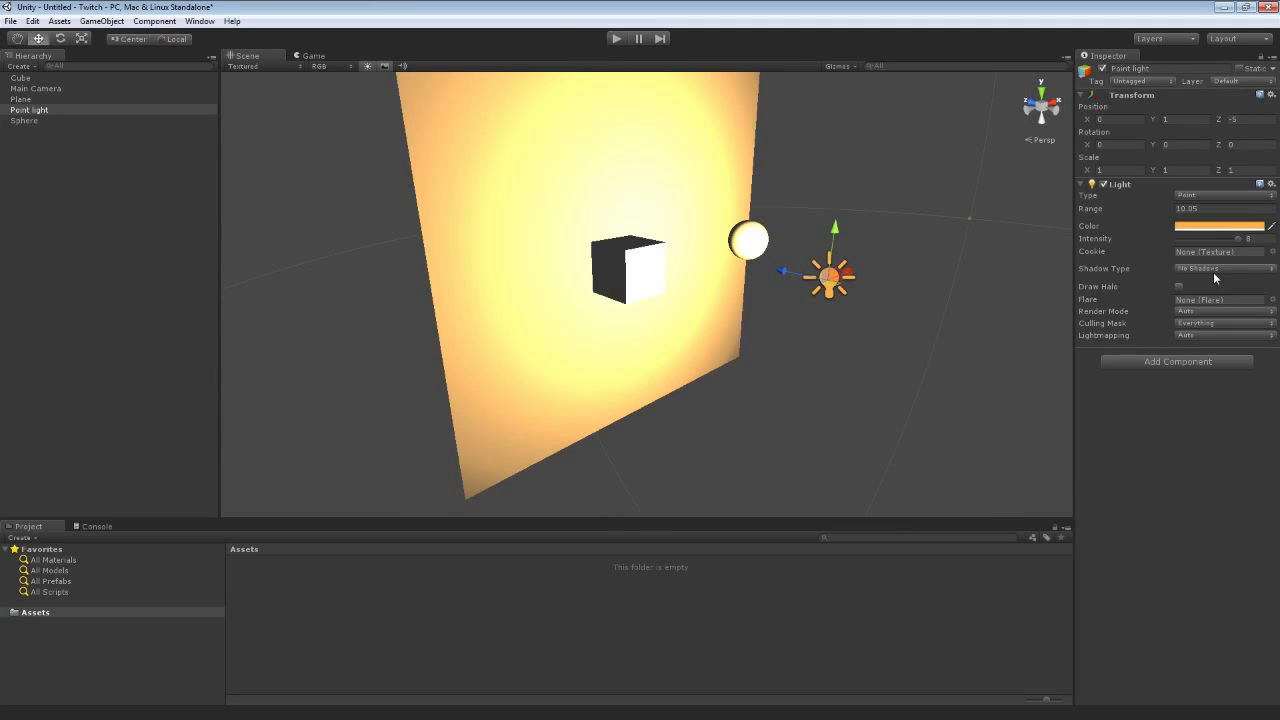
left_click_drag(1240, 241, 1188, 239)
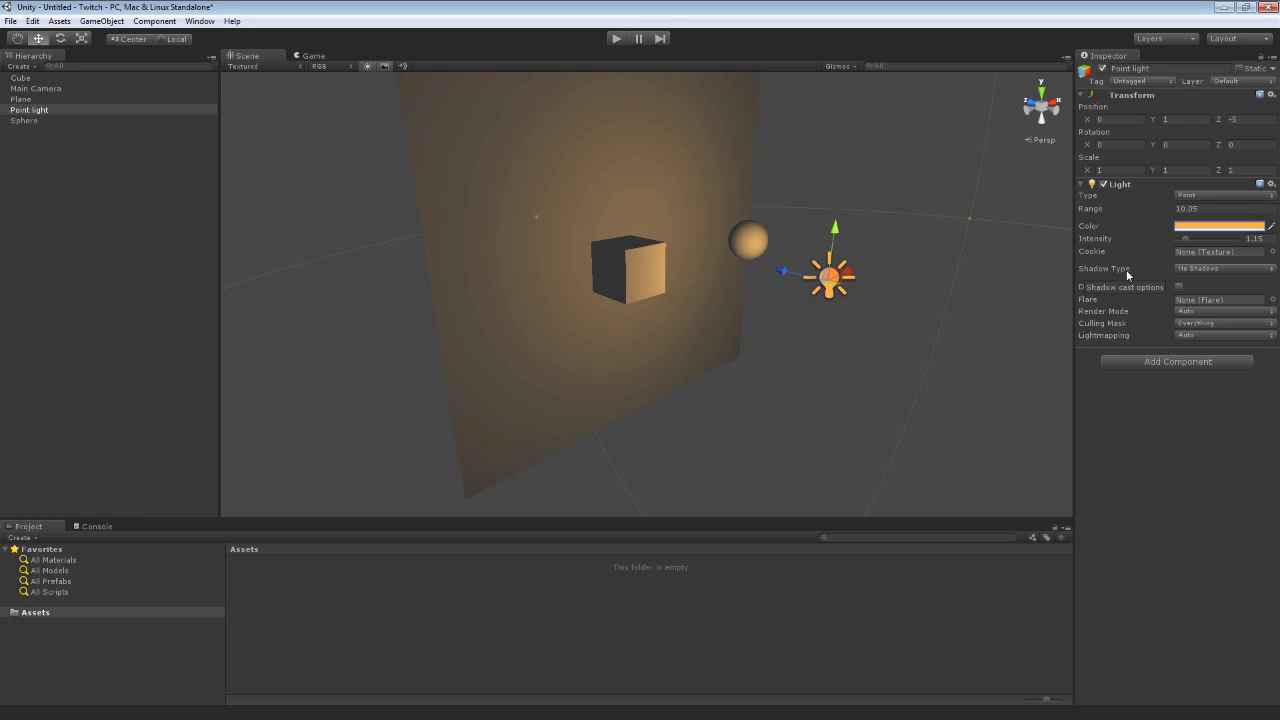
Set the point light's color to white and its intensity to 2.
left_click(1191, 226)
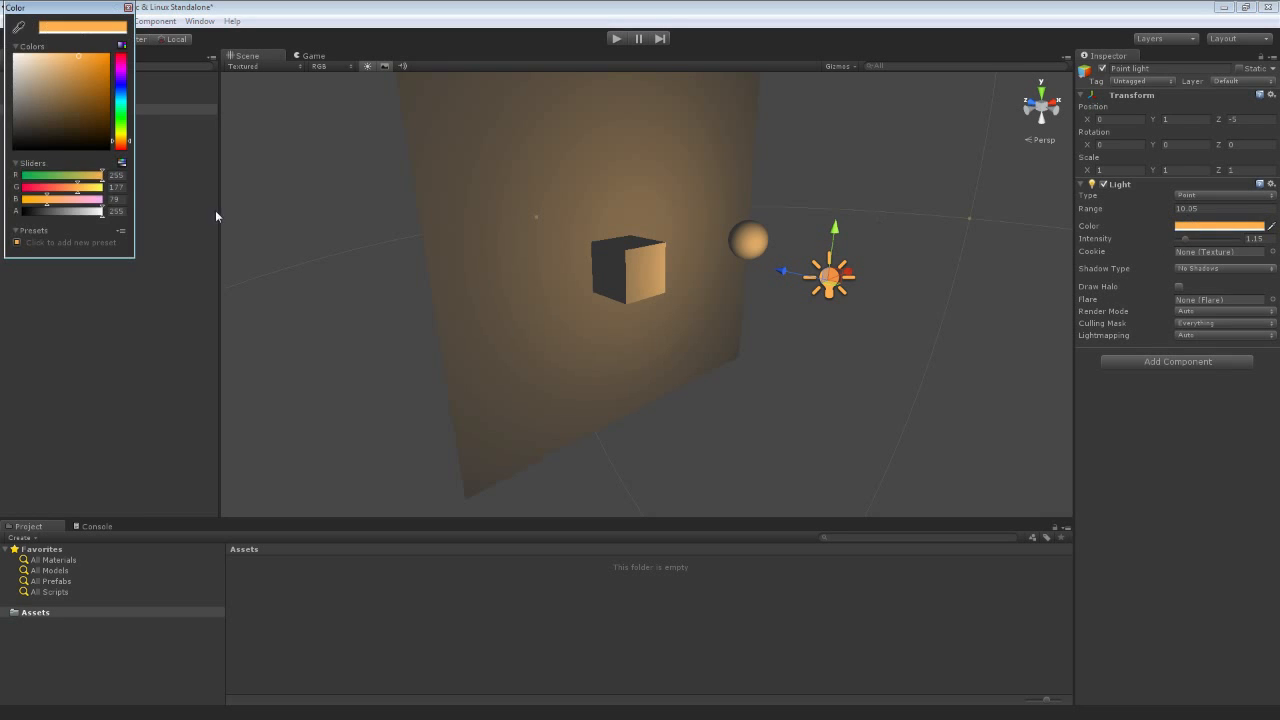
left_click_drag(88, 64, 12, 53)
left_click(128, 8)
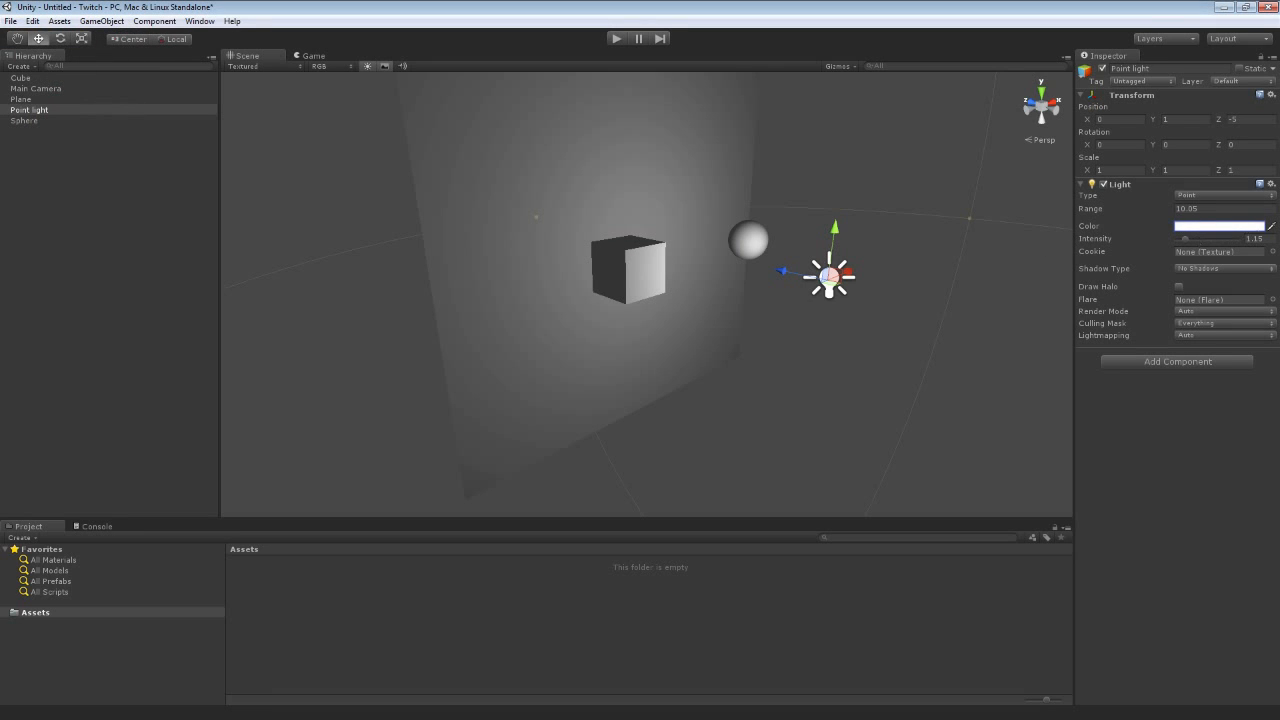
left_click_drag(1273, 238, 1236, 236)
type("2")
key("Return")
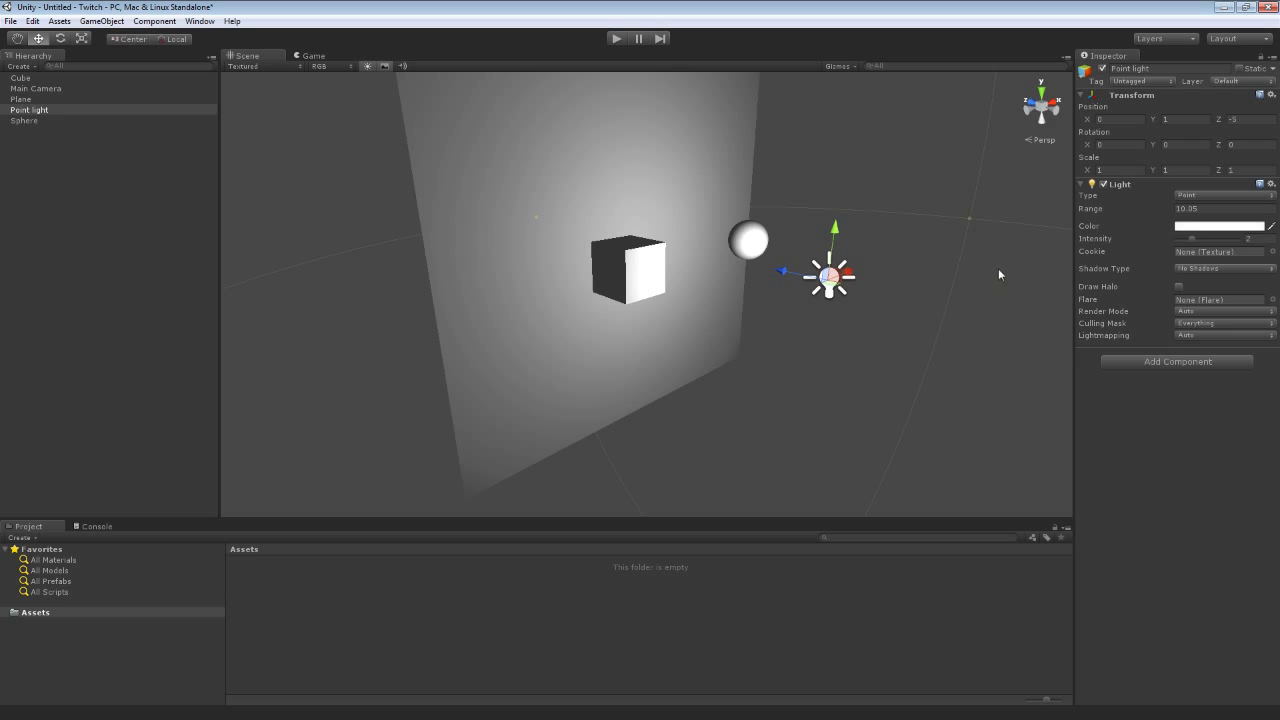
Try Hard Shadows on the point light, view the cast shadows on the plane, and return the shadow type to No Shadows.
left_click_drag(1000, 274, 872, 286, "alt")
key("f")
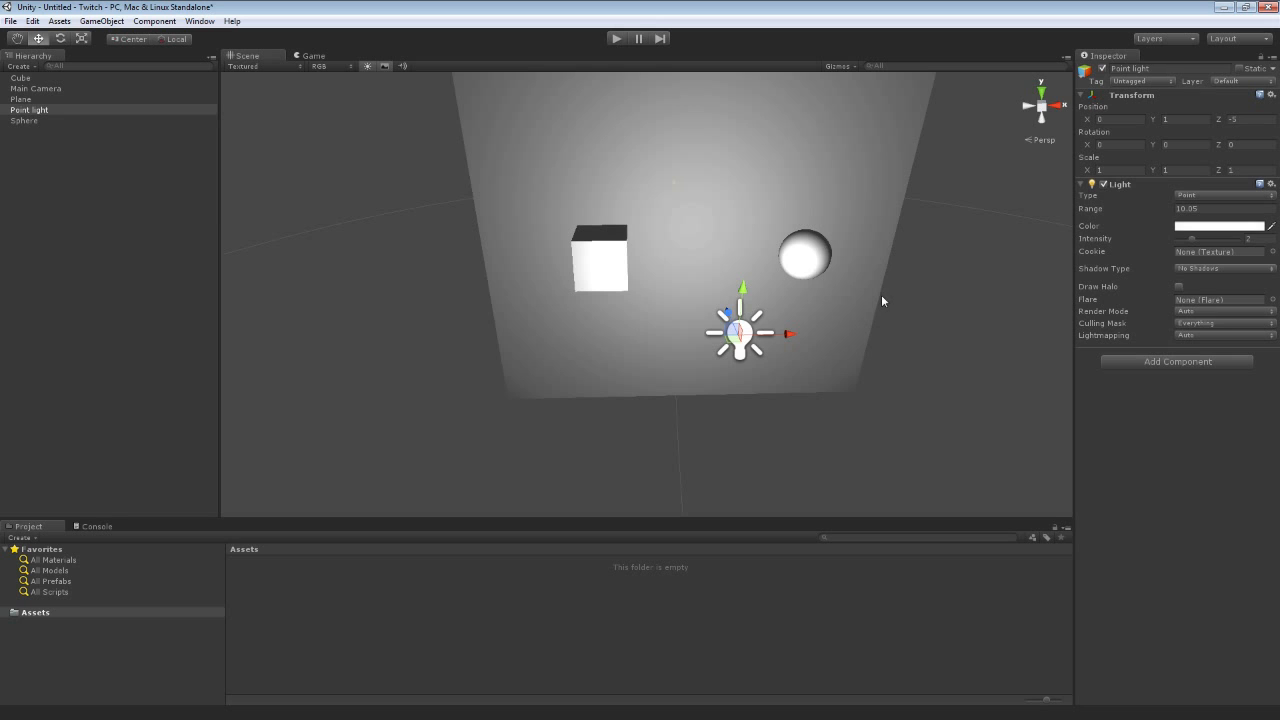
left_click_drag(881, 294, 983, 267, "alt")
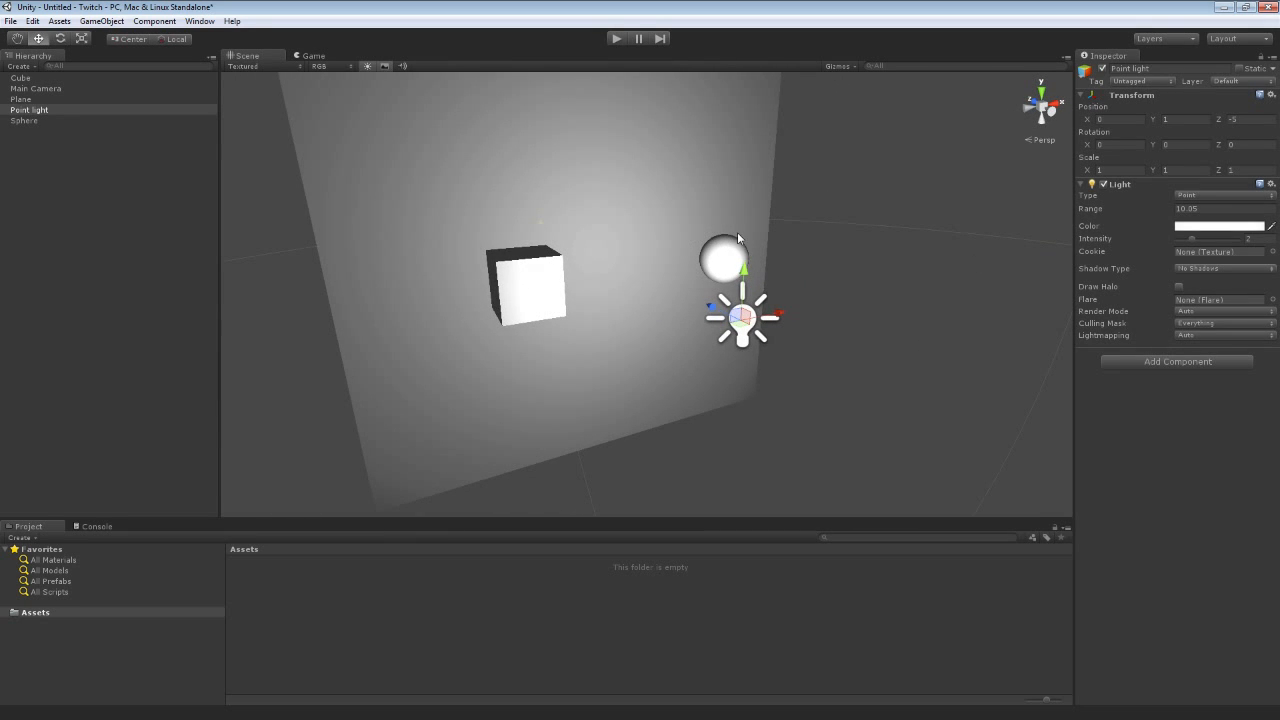
left_click(1193, 270)
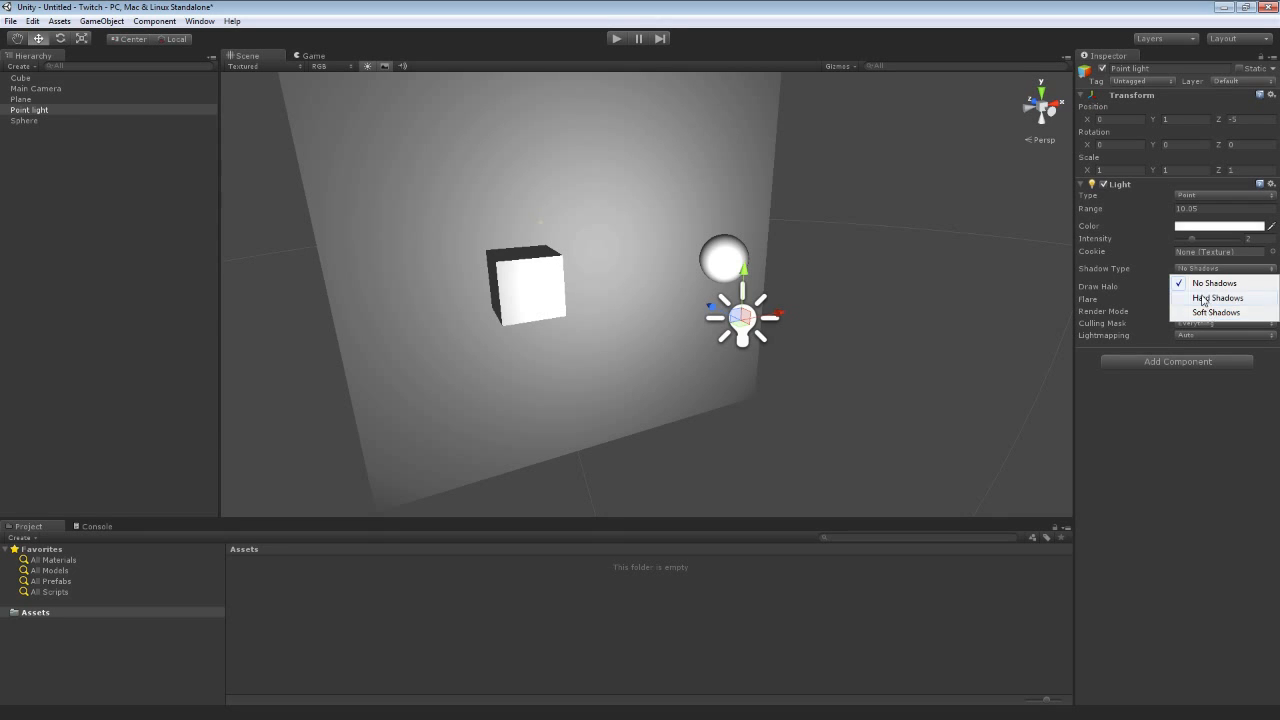
left_click(1202, 297)
left_click_drag(878, 279, 951, 266, "alt")
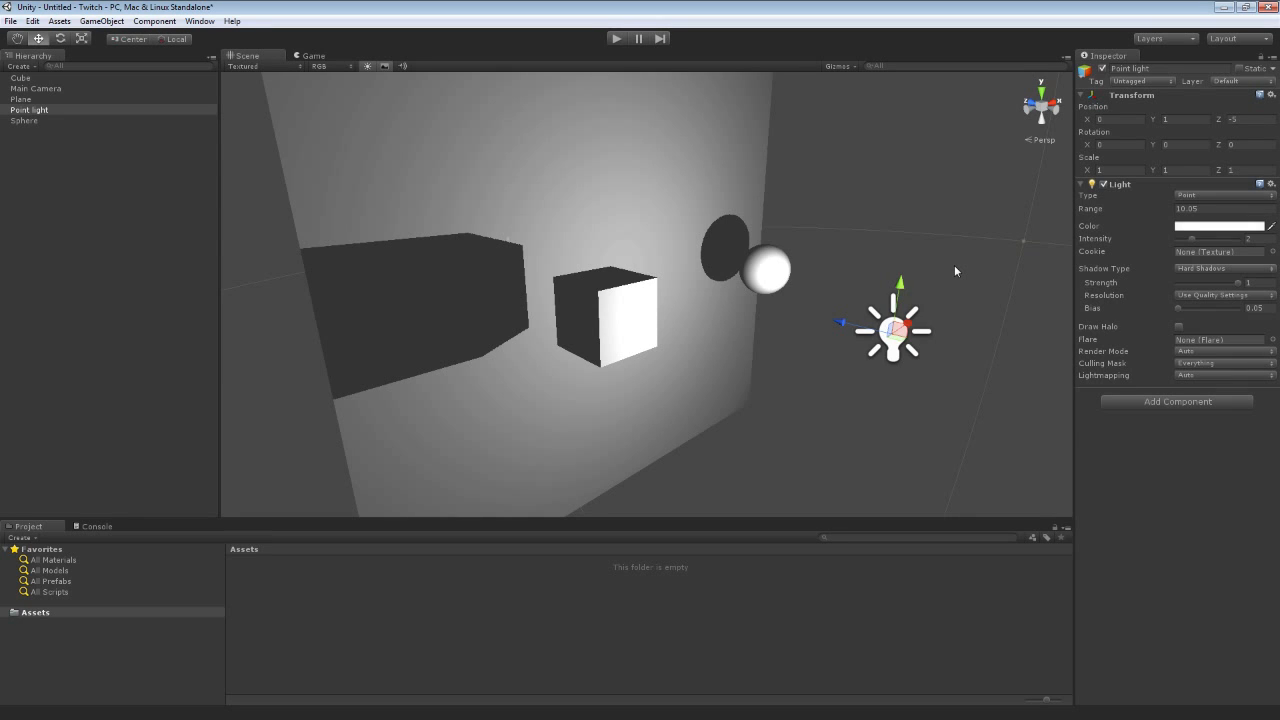
left_click(1200, 267)
left_click(1198, 281)
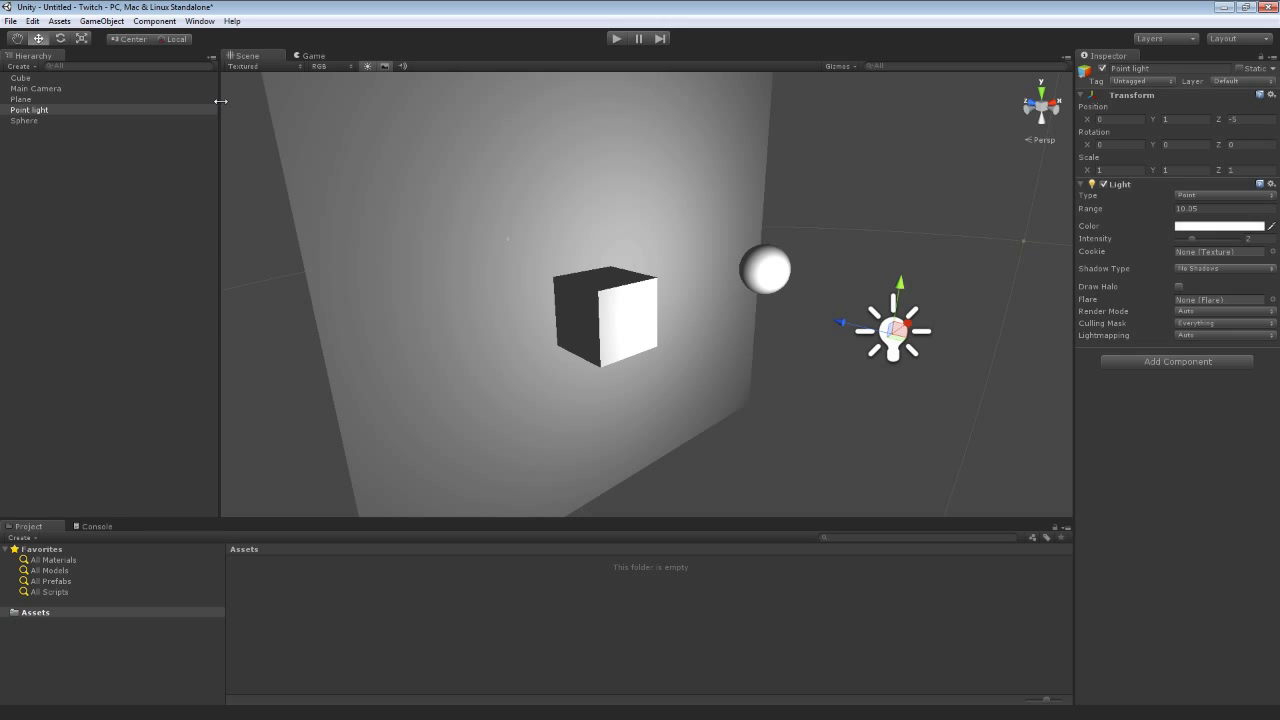
Change the rendering path in the project's Player settings to Forward.
left_click(33, 21)
mouse_move(109, 310)
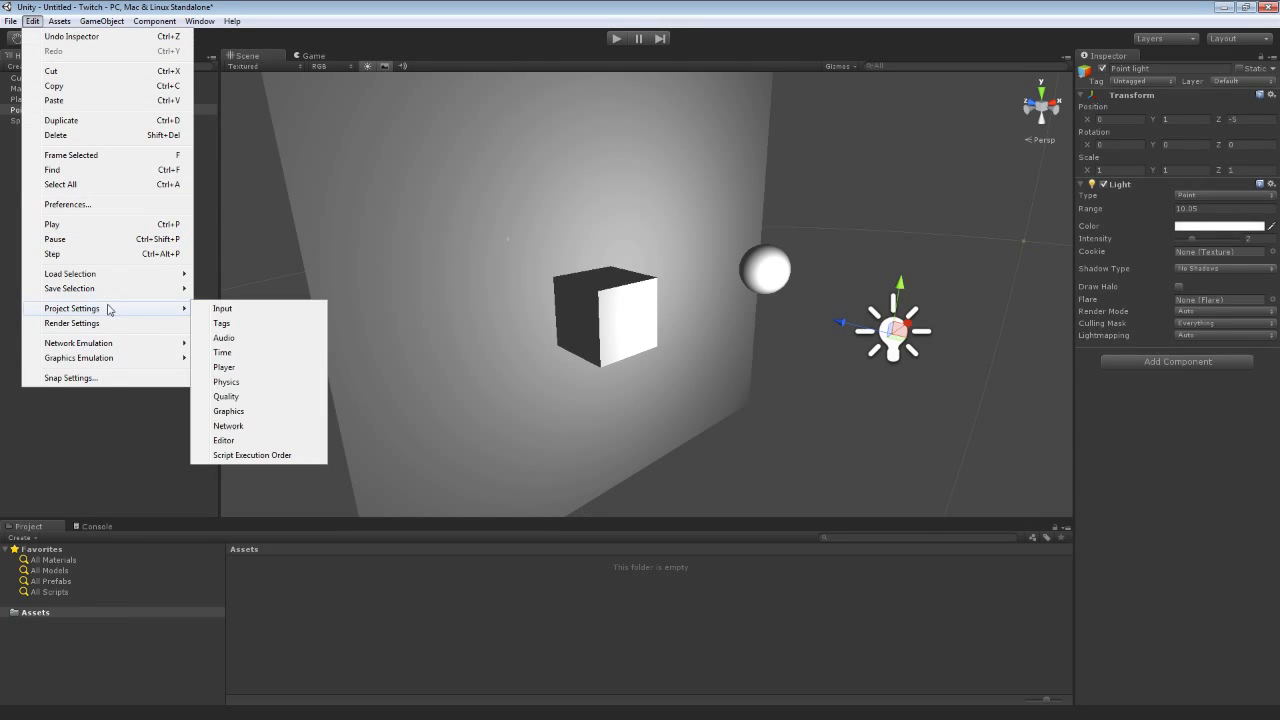
left_click(254, 370)
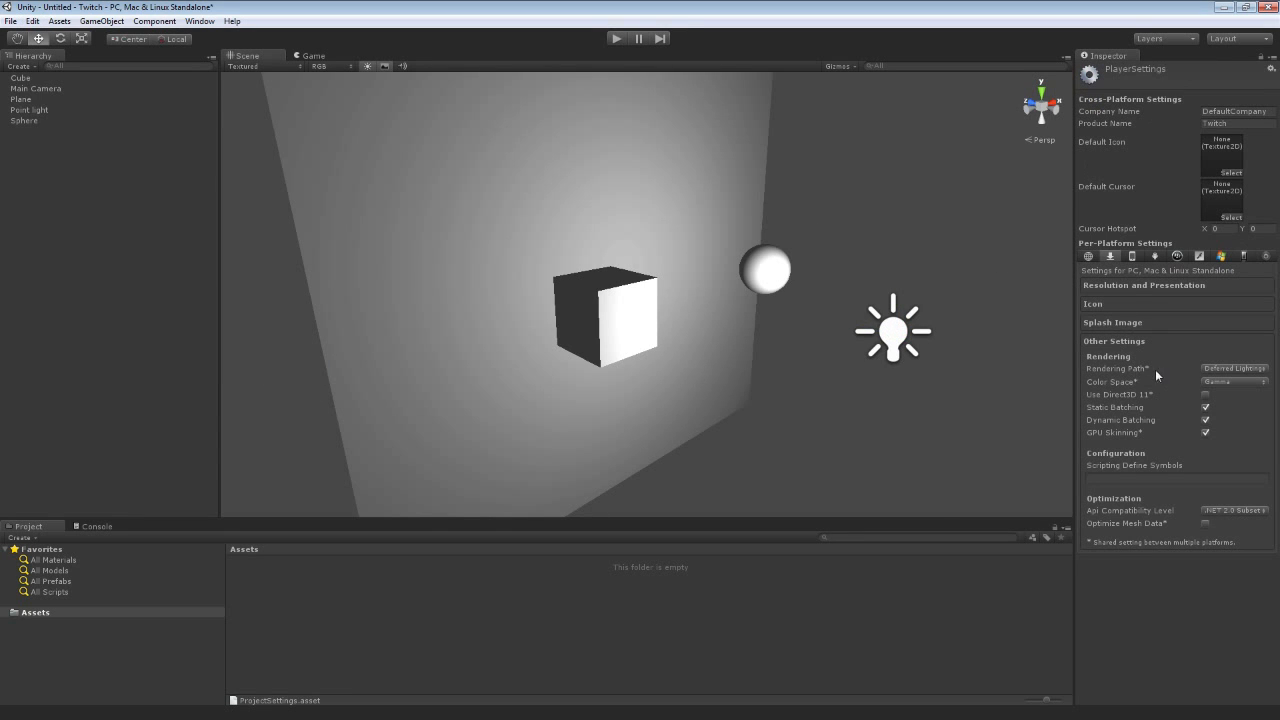
left_click(1223, 369)
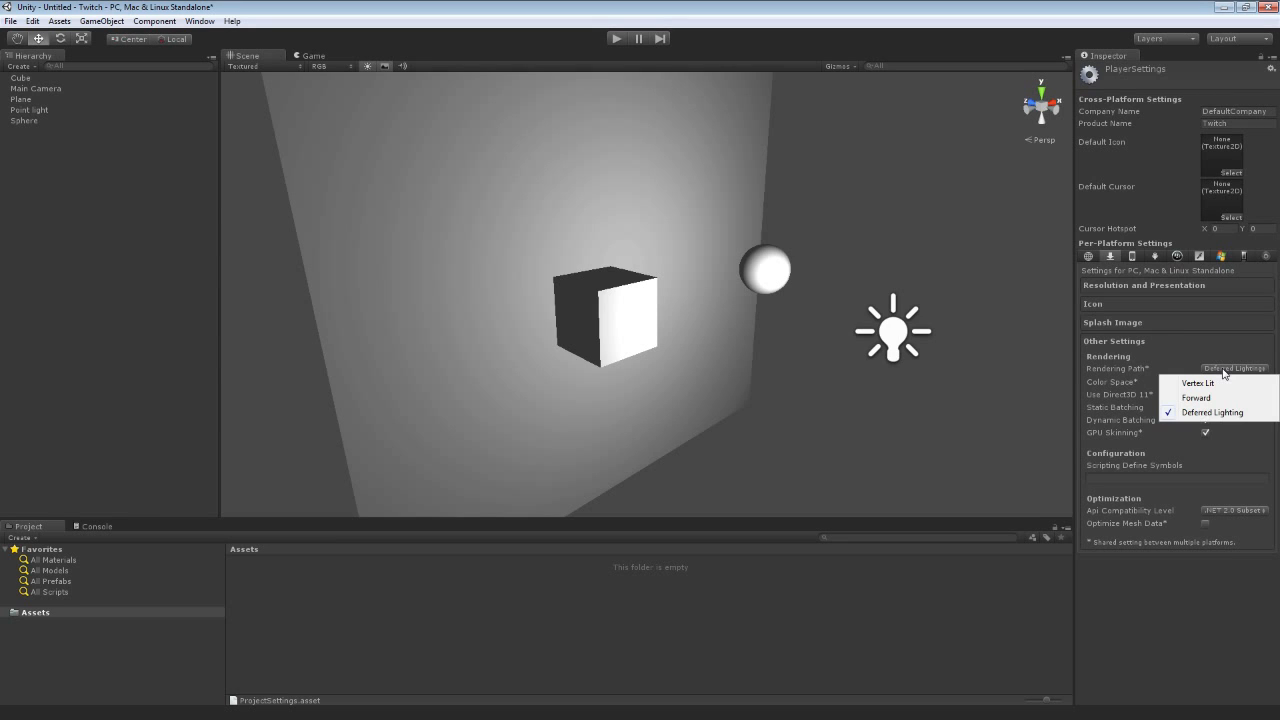
left_click(1196, 398)
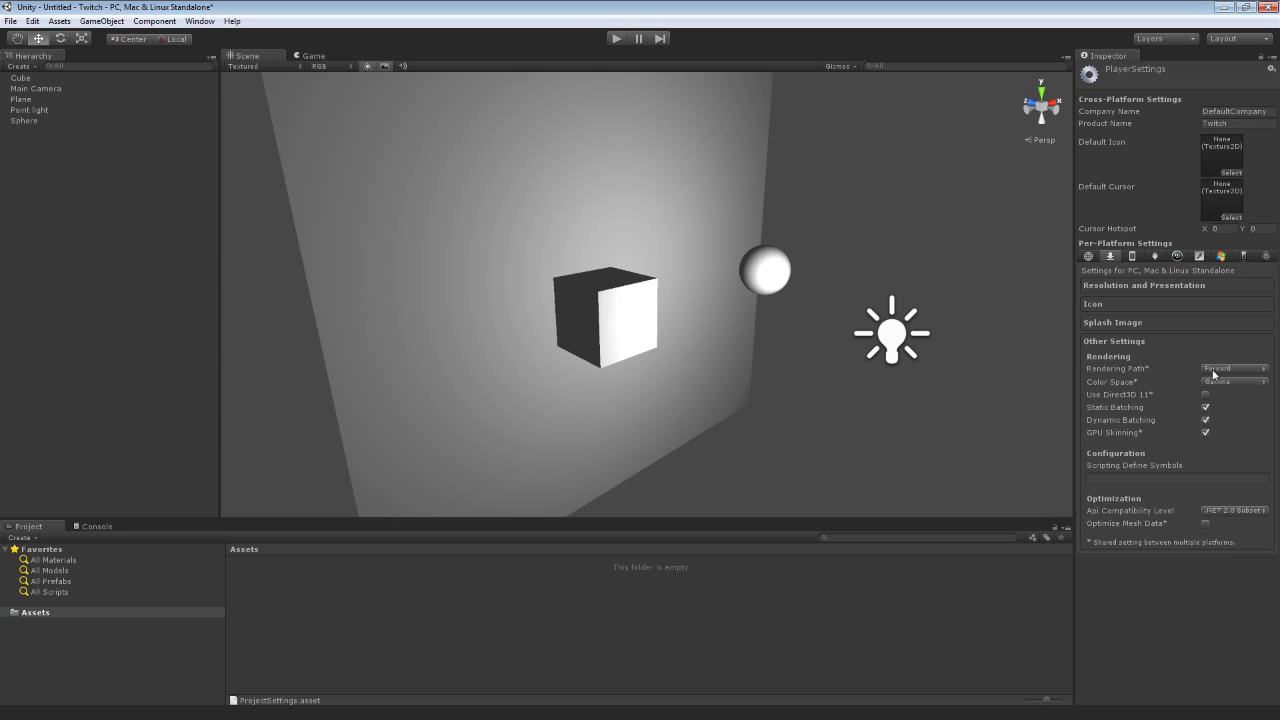
Set the point light's shadow type to Hard Shadows while using the Forward rendering path.
left_click(899, 340)
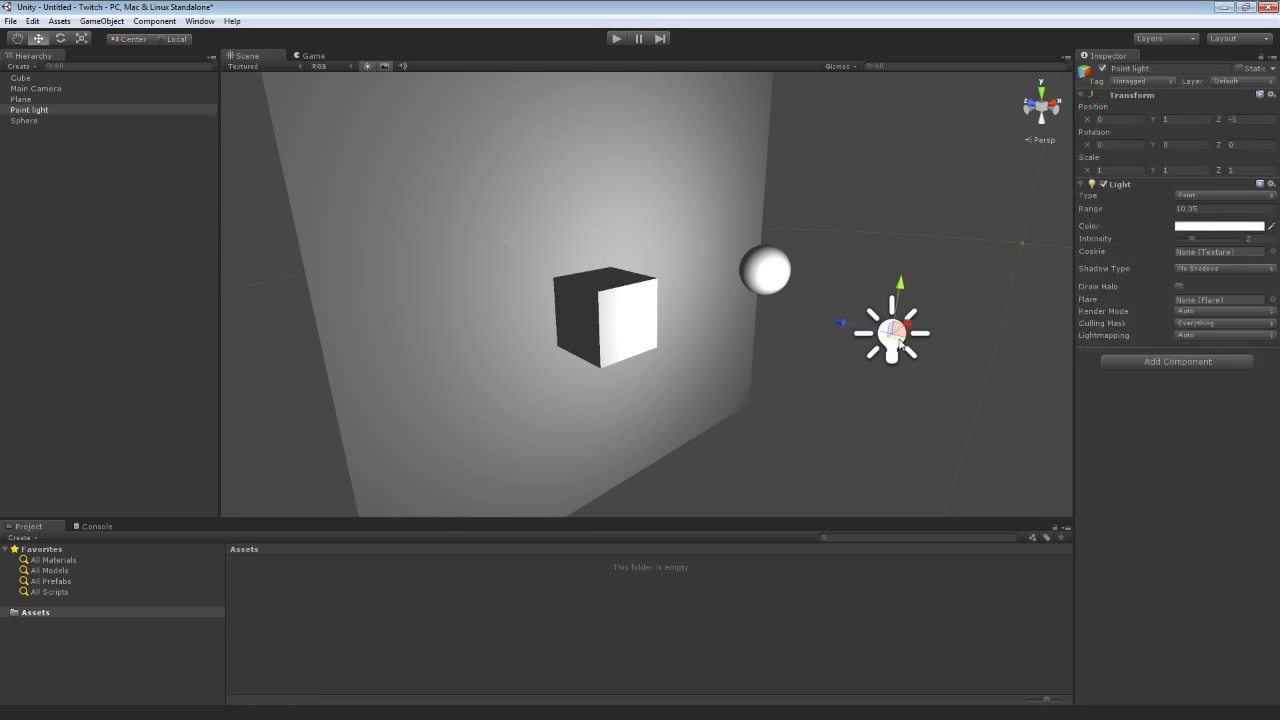
left_click(1193, 271)
left_click(1200, 287)
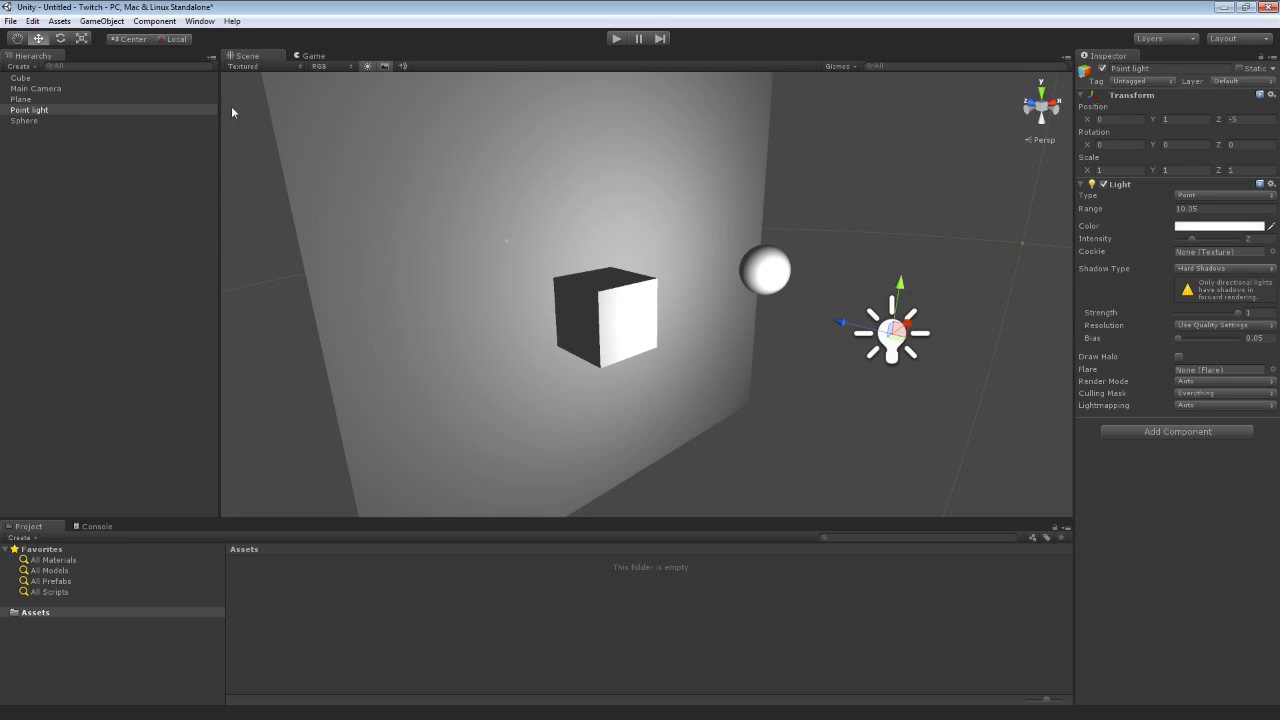
Set the rendering path in the project's Player settings back to Deferred Lighting.
left_click(32, 22)
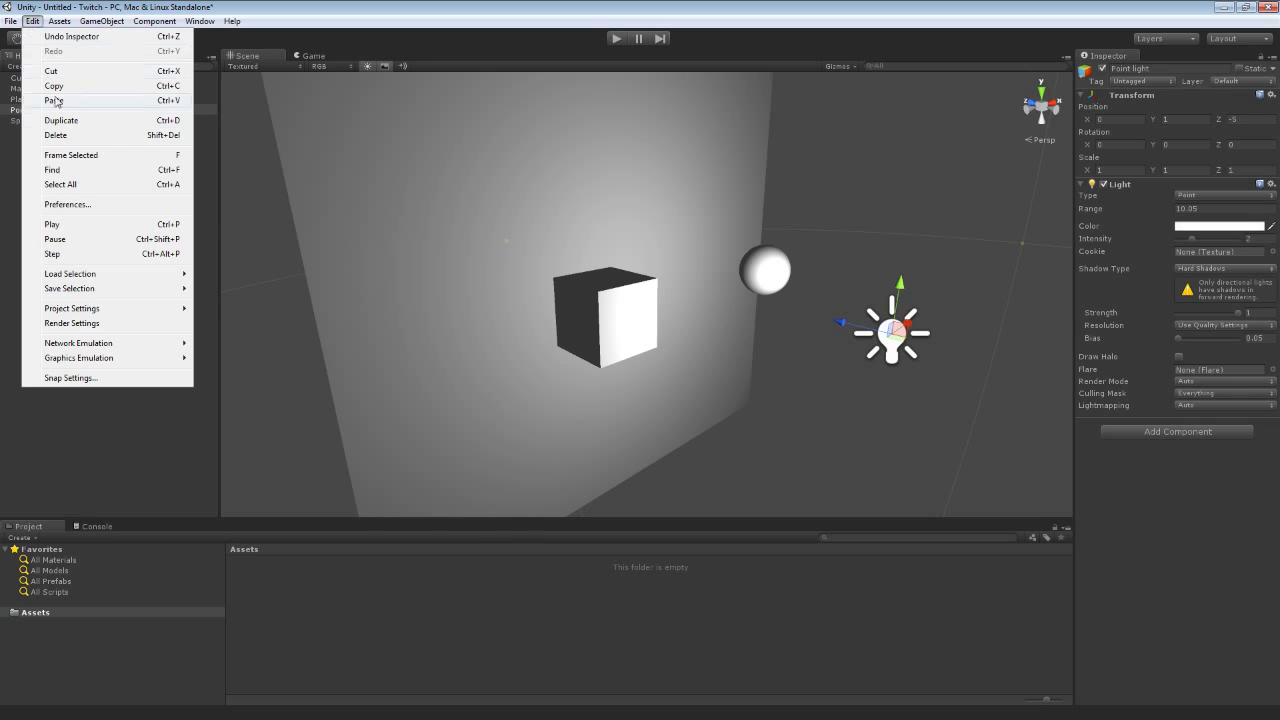
mouse_move(95, 310)
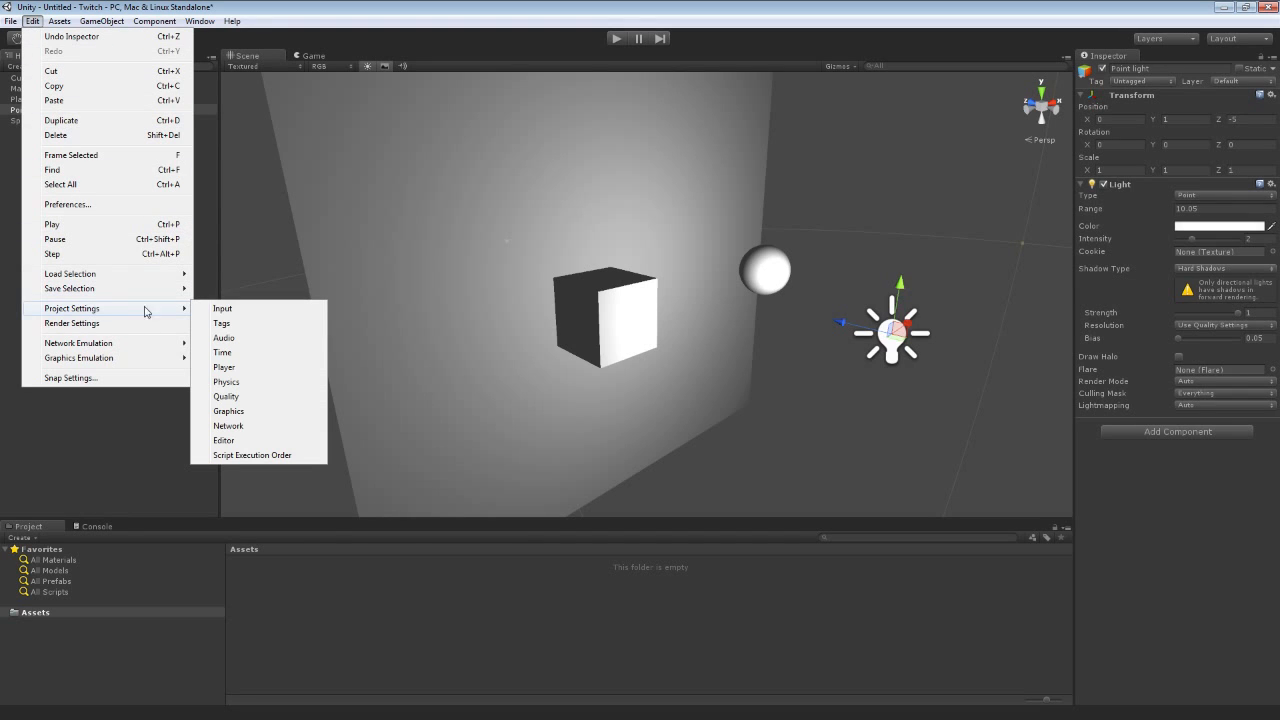
left_click(239, 369)
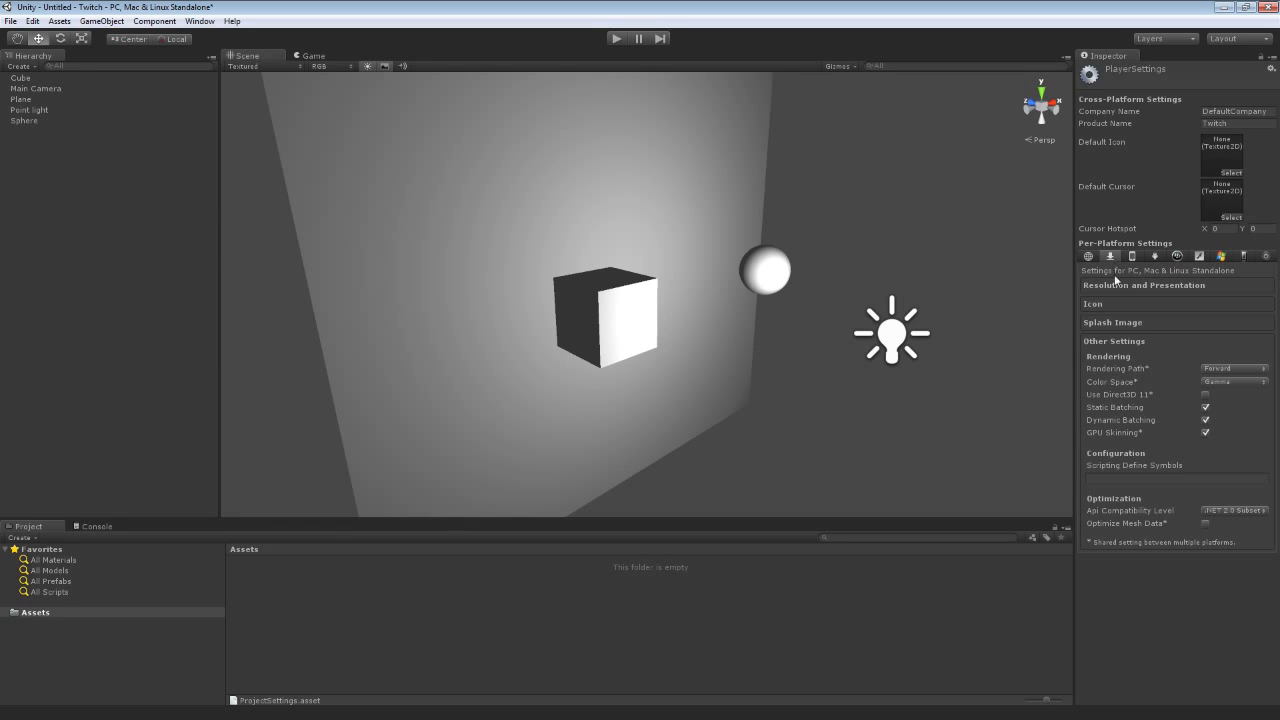
left_click(1215, 373)
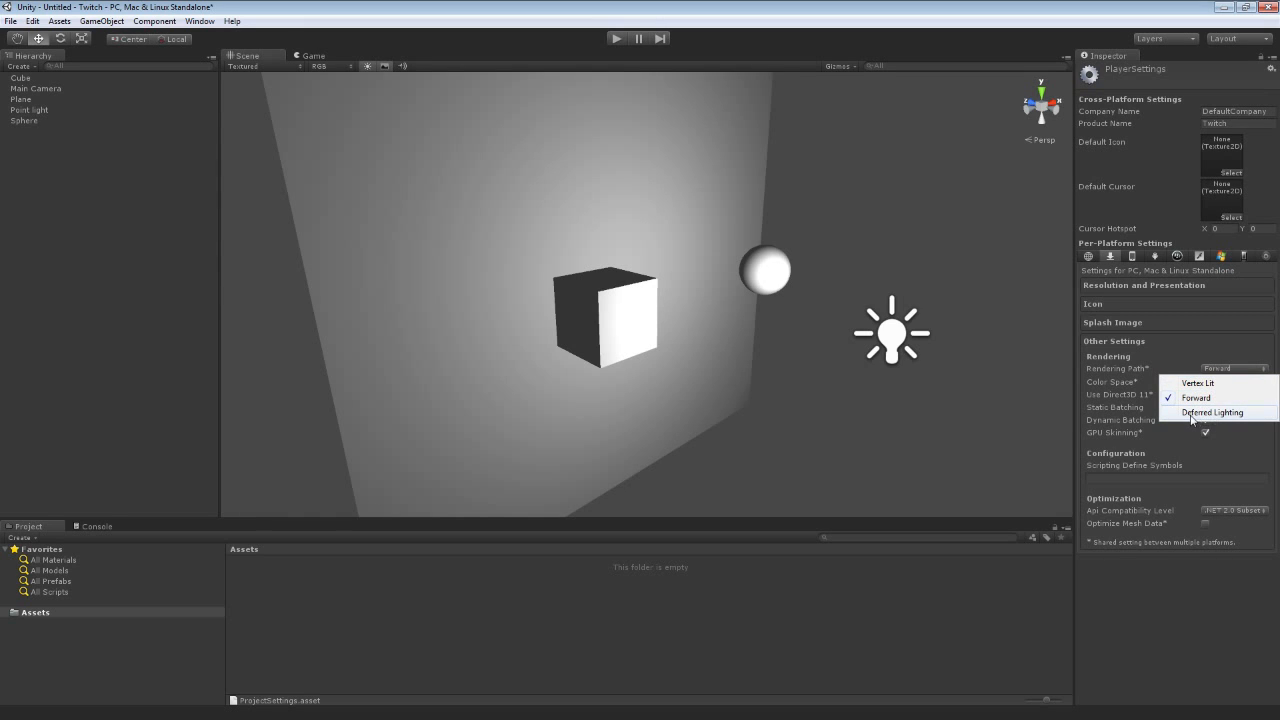
left_click(1212, 412)
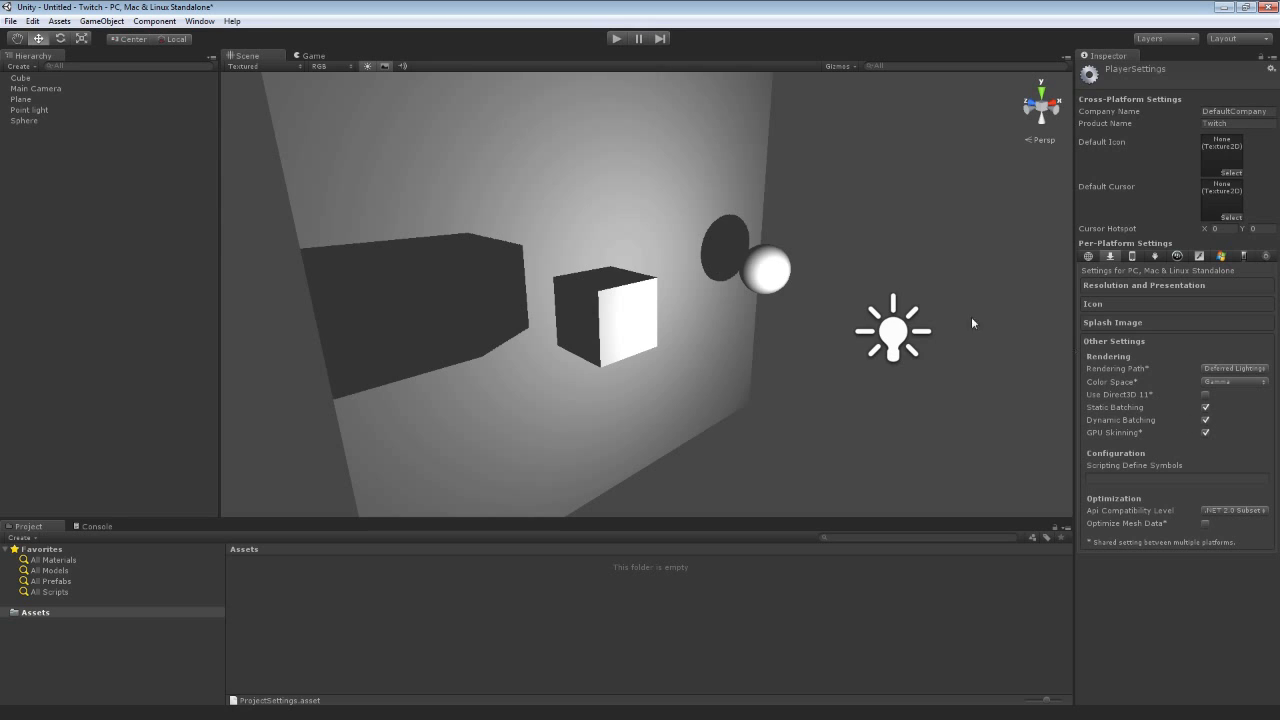
Compare soft and hard shadows on the point light and leave its shadow type on Soft Shadows.
left_click(885, 322)
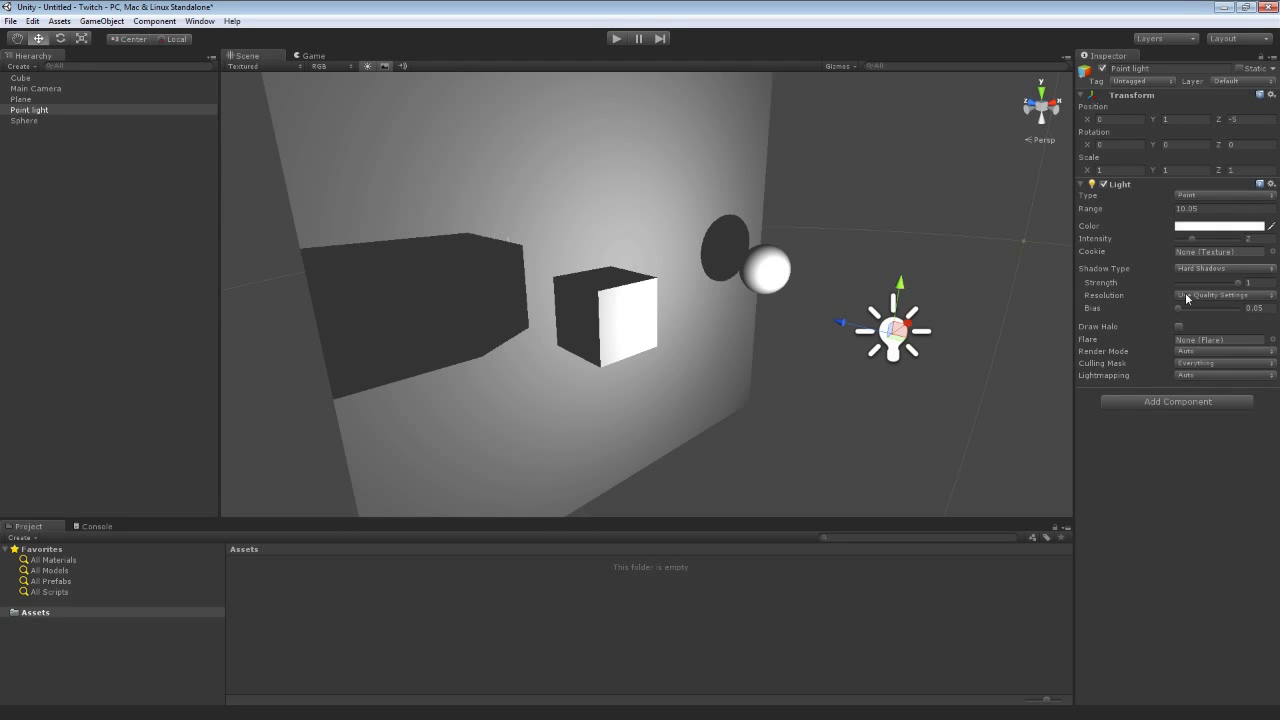
left_click(1195, 268)
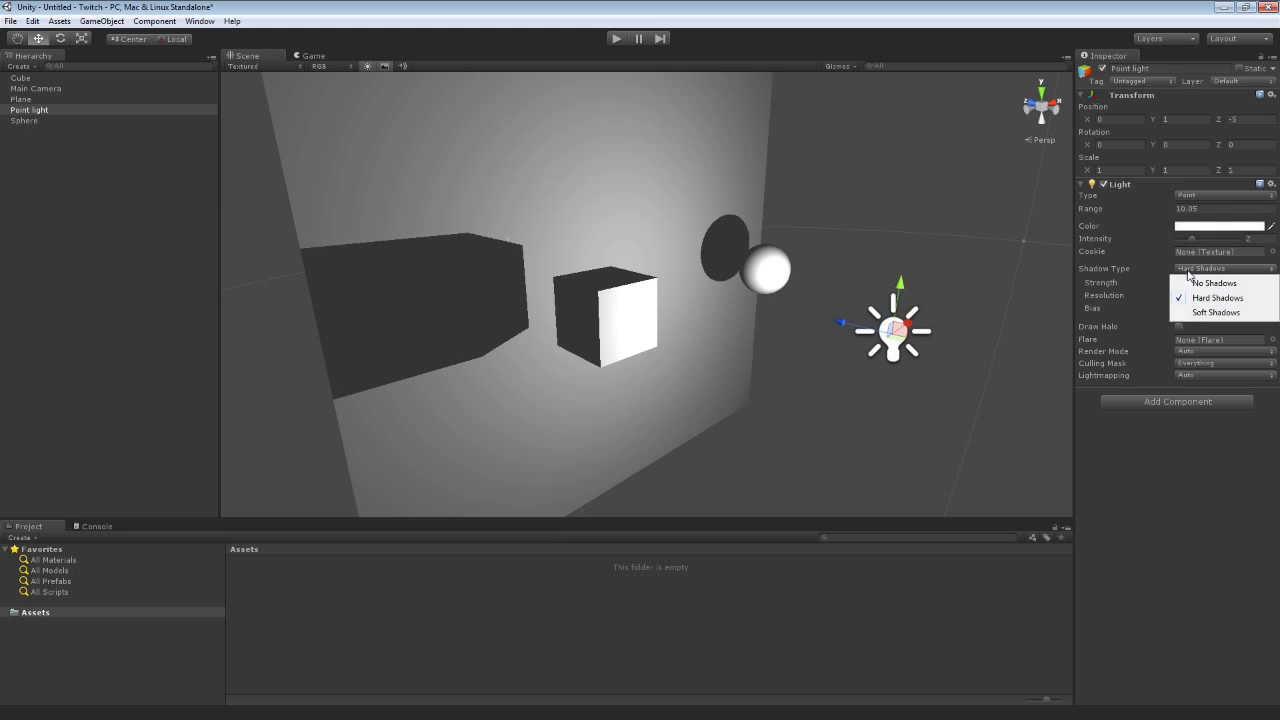
left_click(1197, 312)
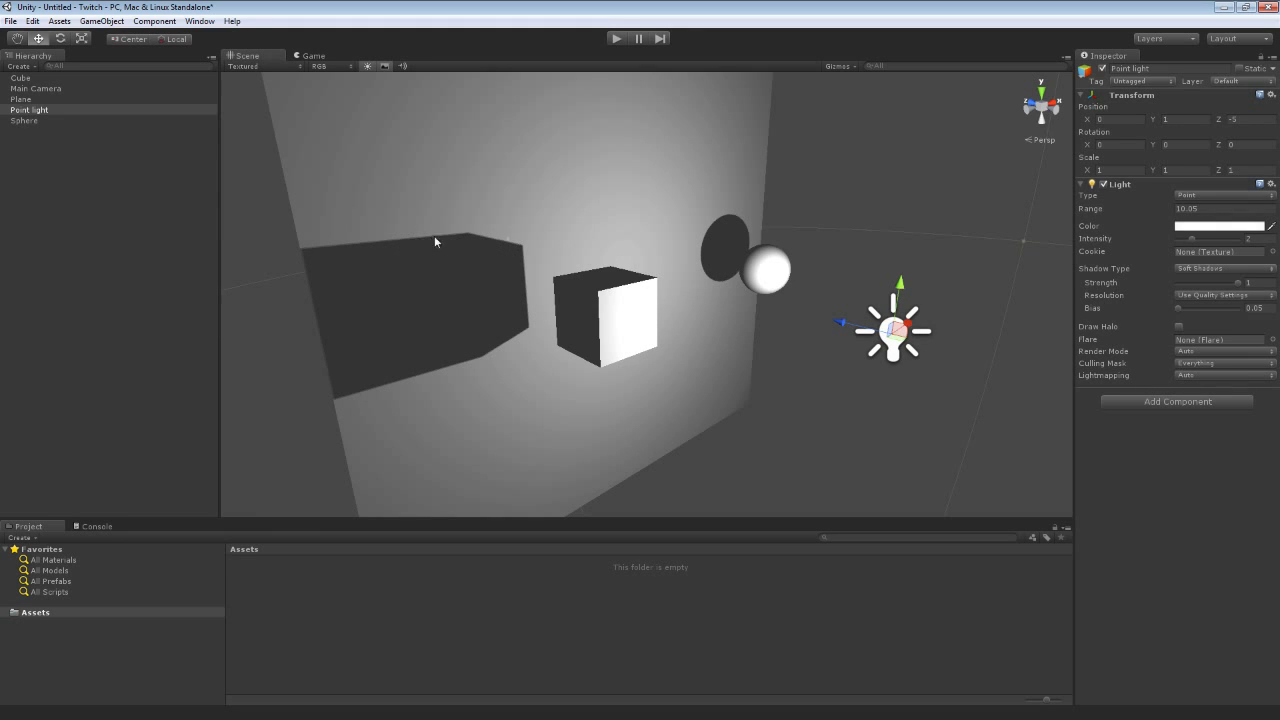
left_click(1190, 270)
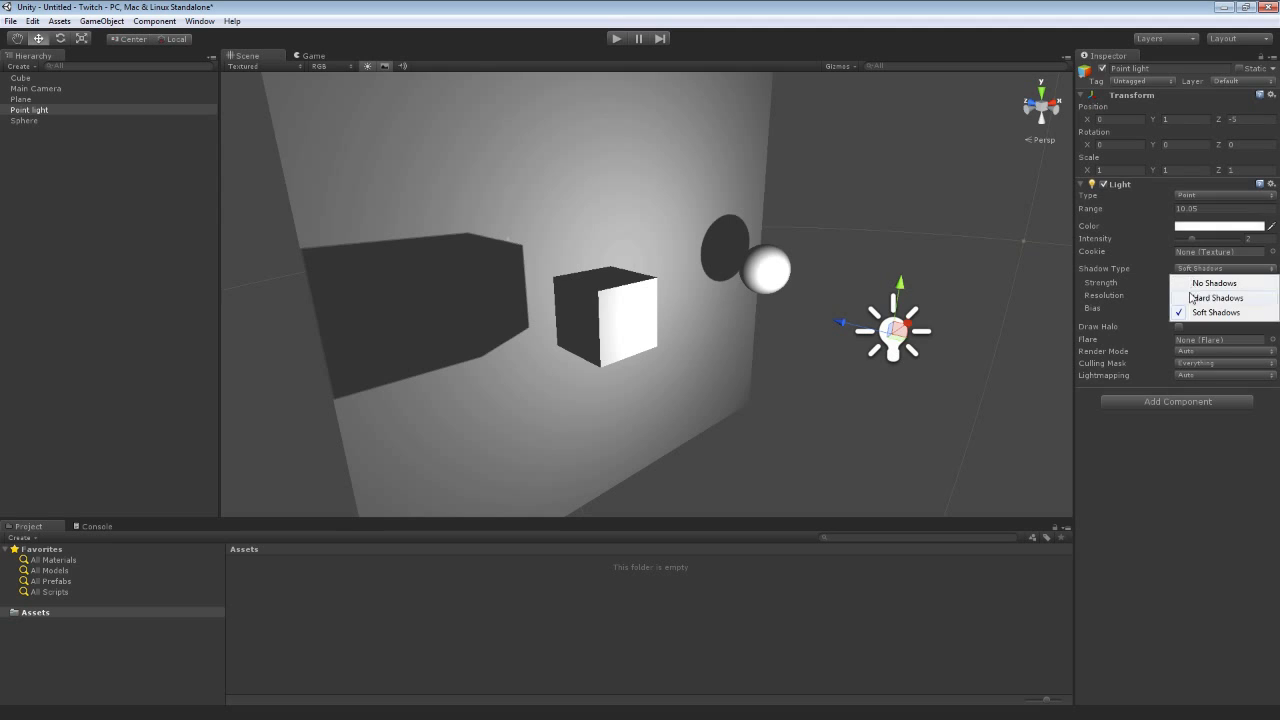
left_click(1193, 300)
left_click(1208, 268)
left_click(1198, 313)
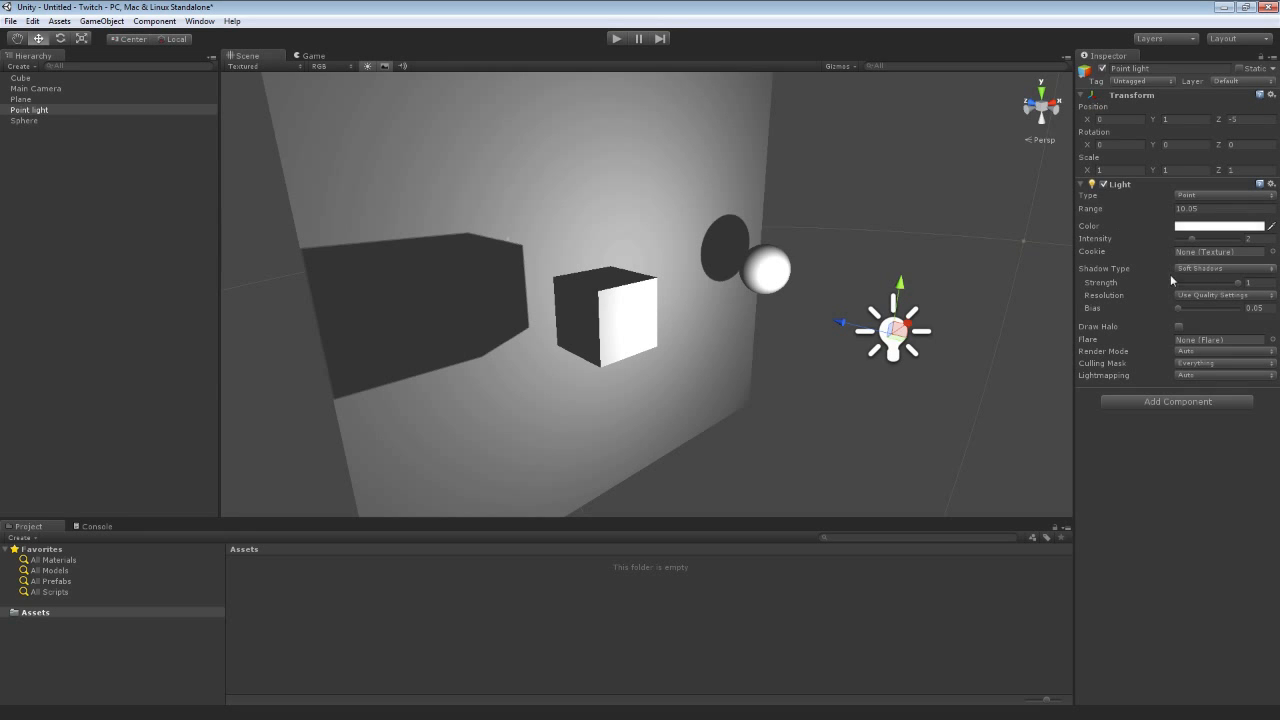
Try a shadow strength of 0.21 on the point light, restore it to 1, and review the shadow resolution options.
left_click_drag(1238, 284, 1187, 281)
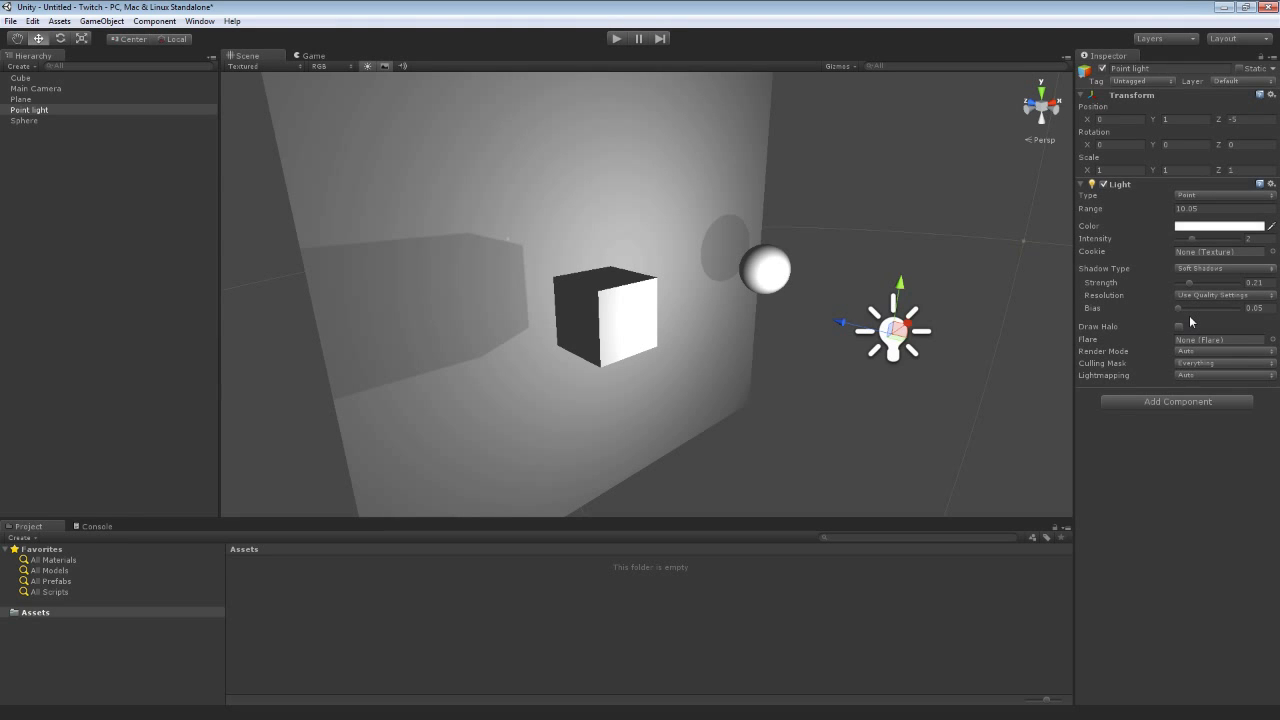
left_click_drag(1188, 282, 1248, 283)
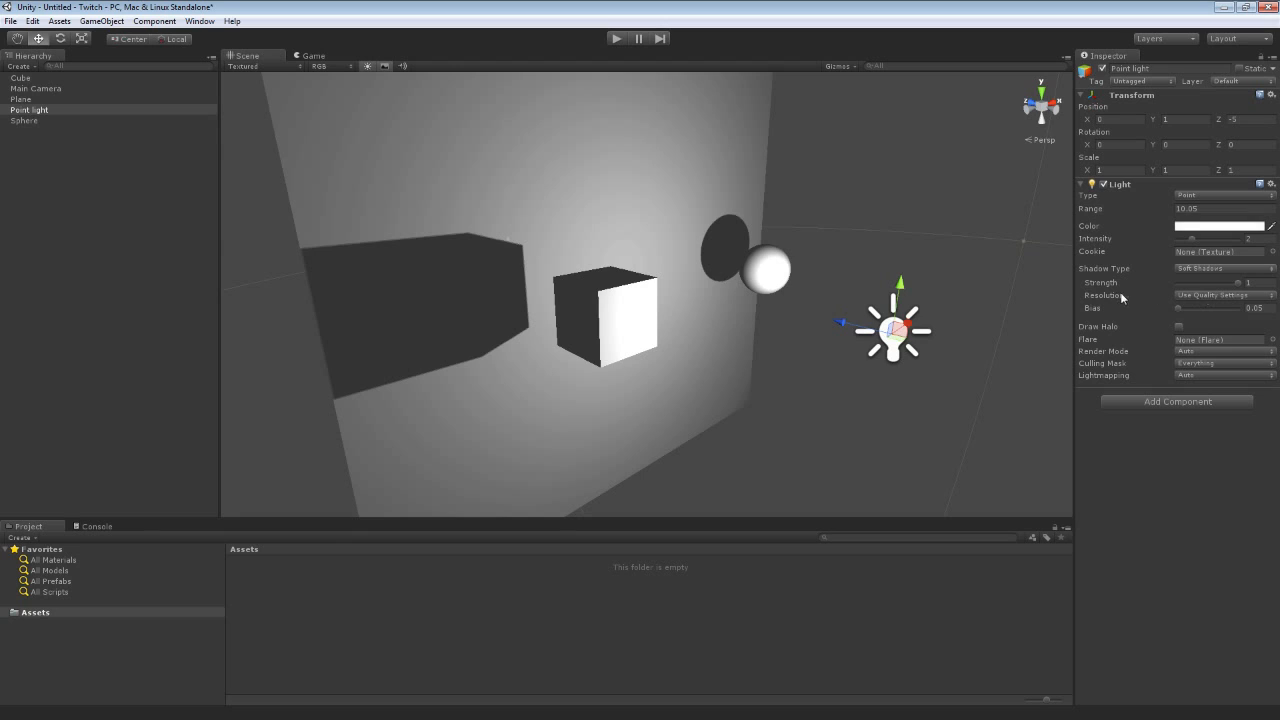
left_click(1226, 298)
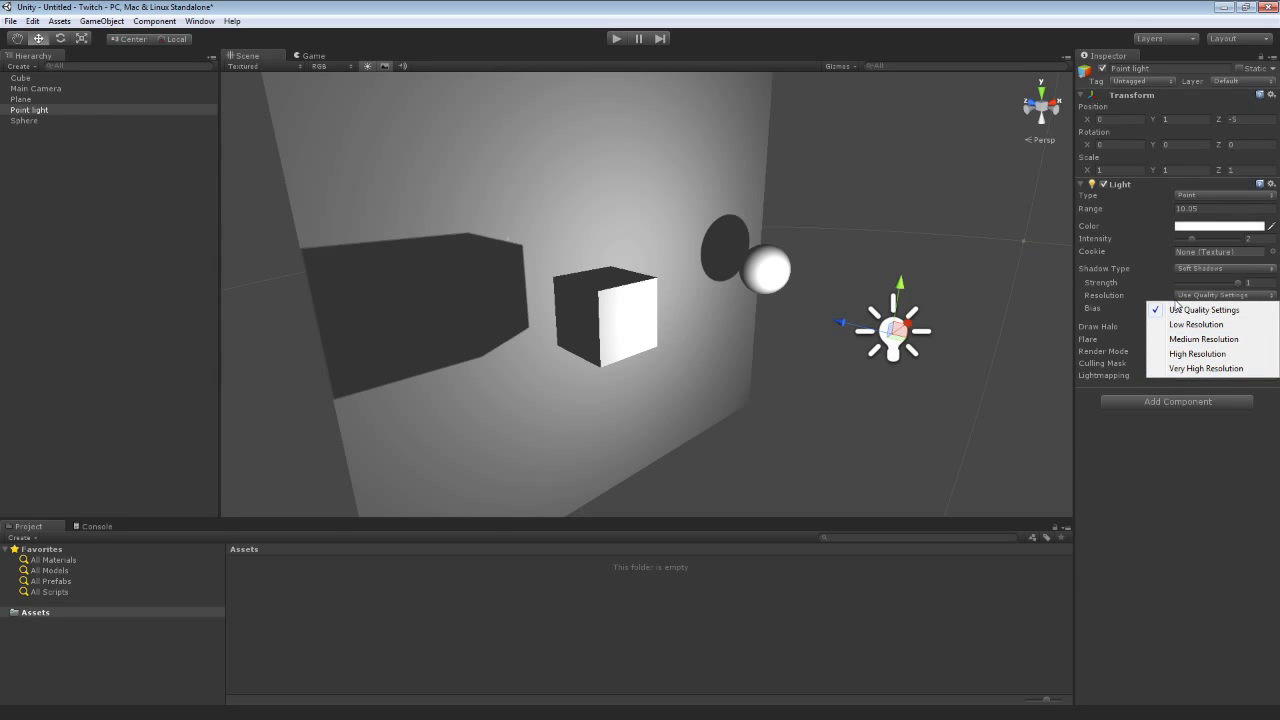
left_click(1144, 457)
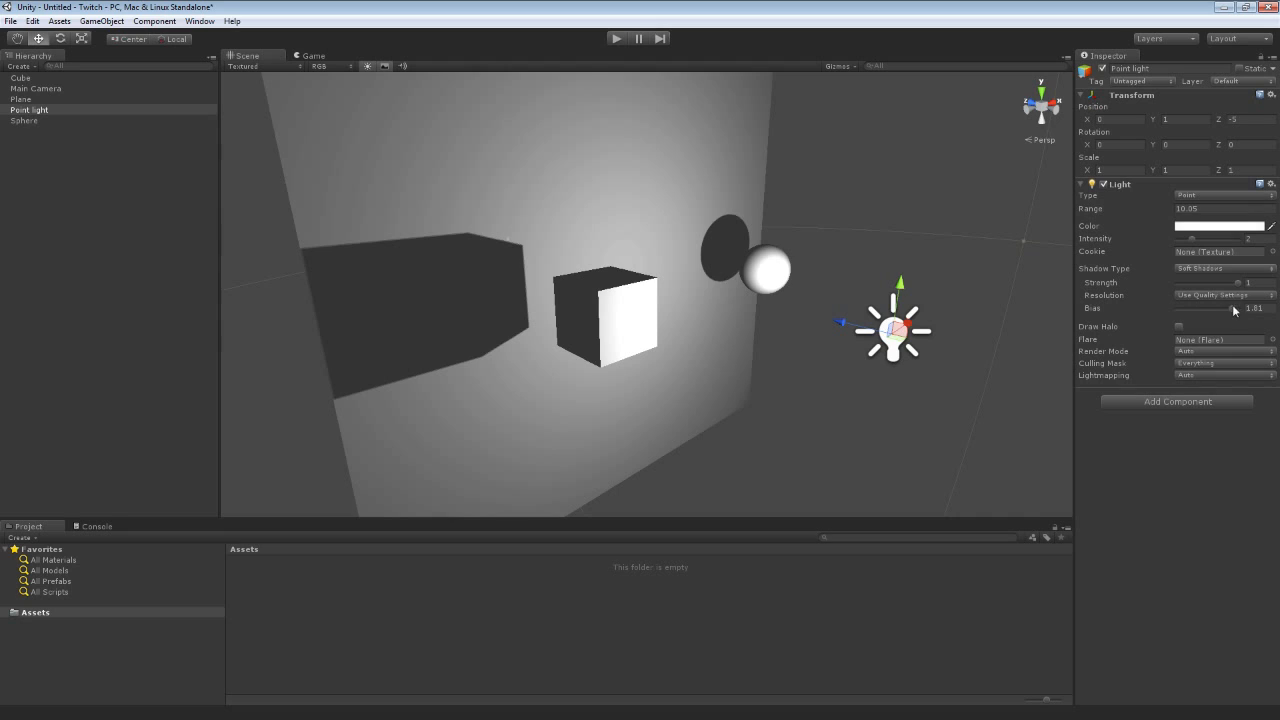
Set the point light's shadow bias to 0.36 and review the render mode options without changing them.
left_click_drag(1233, 309, 1186, 309)
left_click_drag(1193, 307, 1186, 307)
left_click(1200, 352)
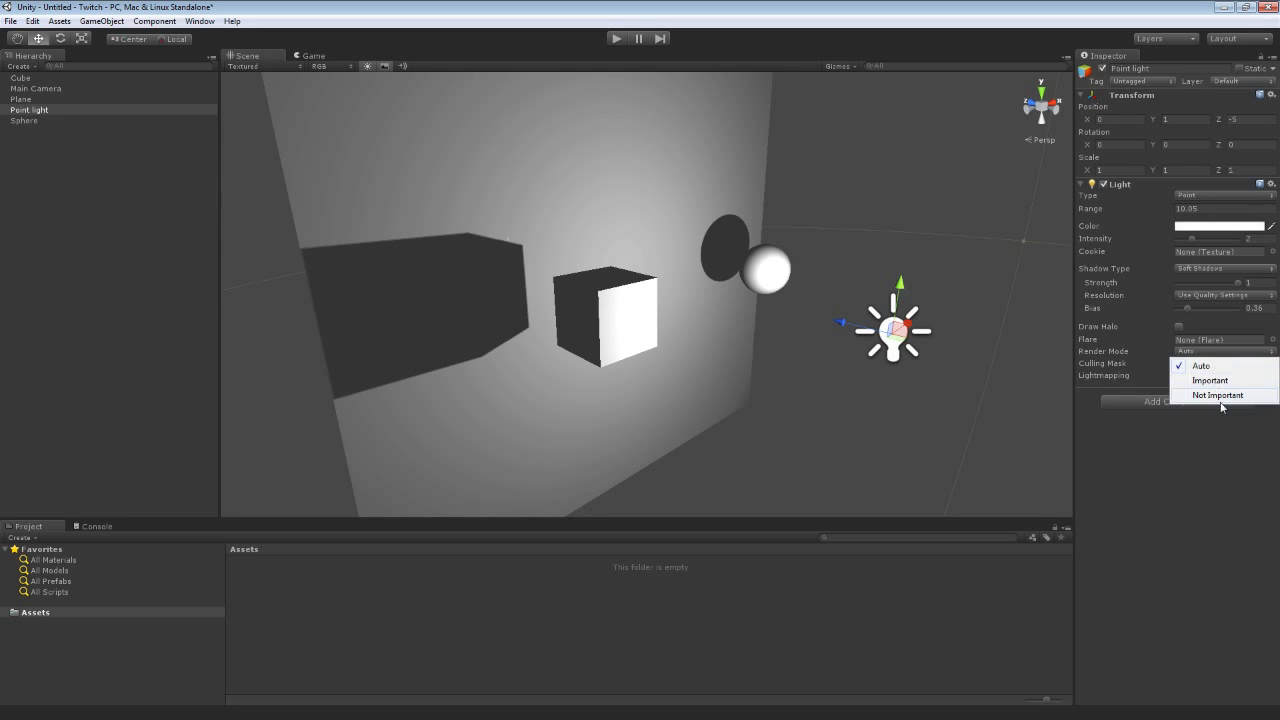
left_click(1180, 490)
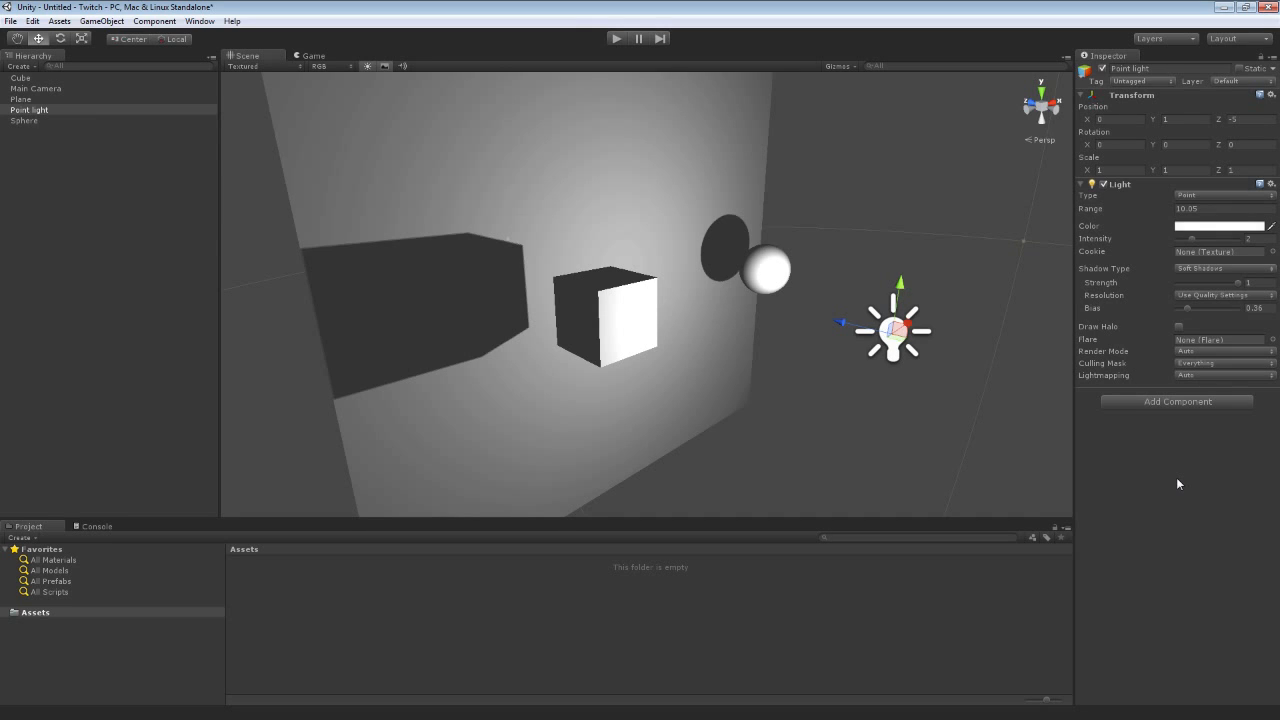
Try the Important and Not Important render modes on the point light, and return it to Auto.
left_click(1190, 351)
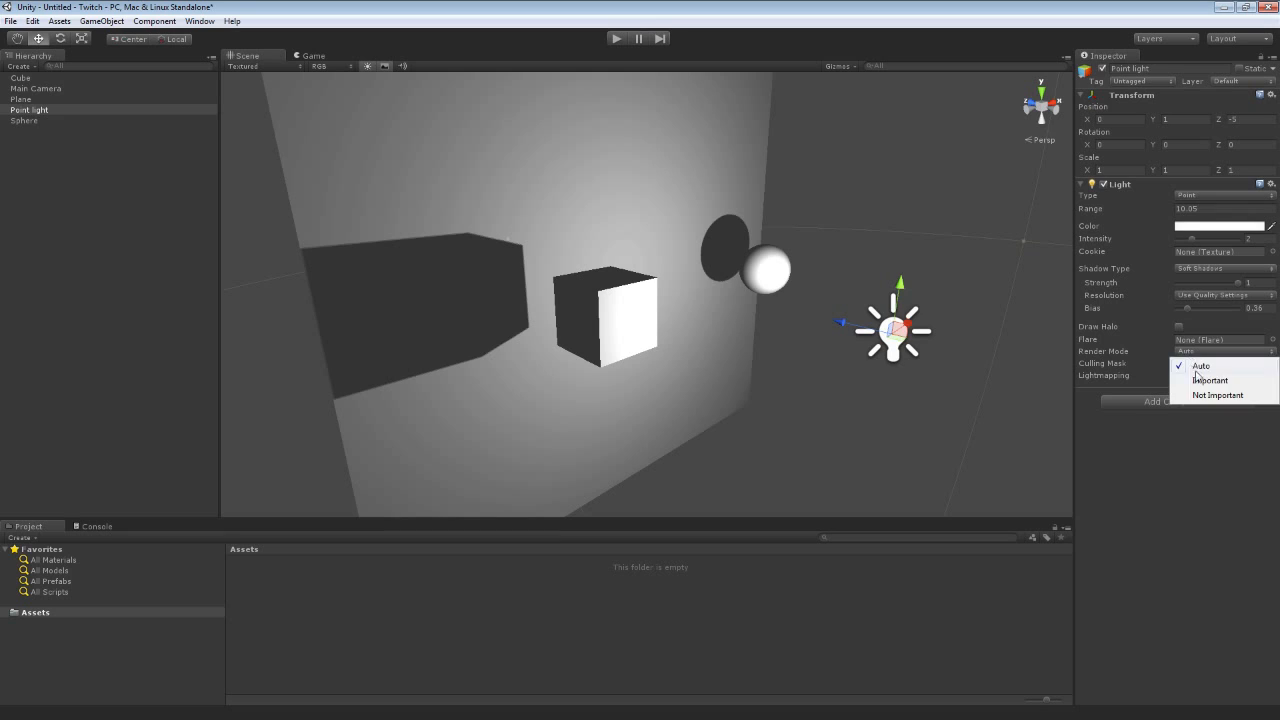
left_click(1198, 380)
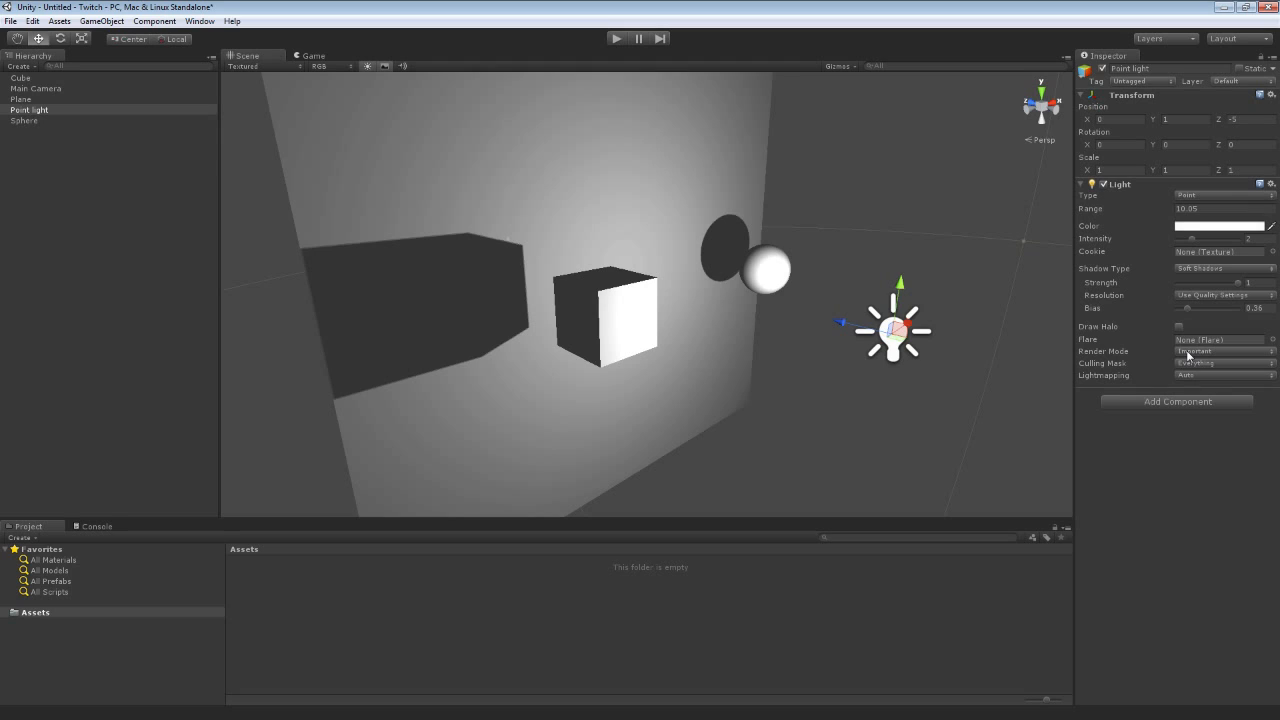
left_click(1186, 350)
left_click(1198, 395)
left_click(1195, 351)
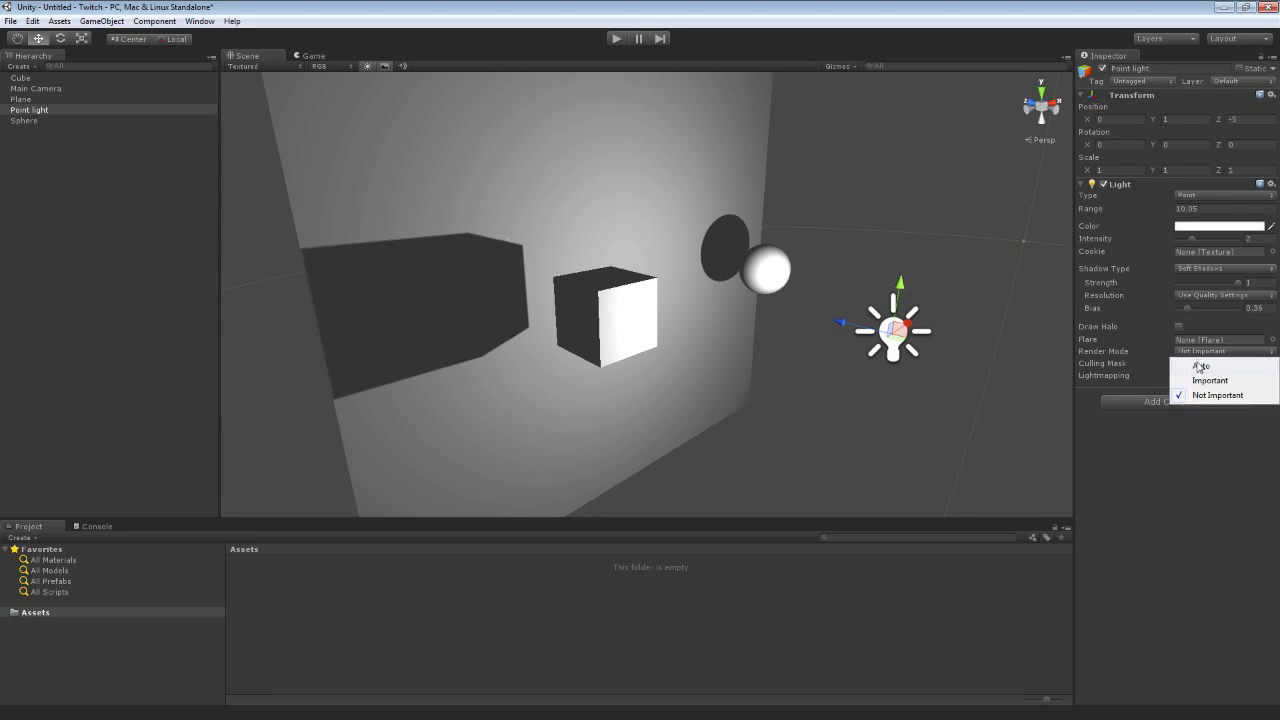
left_click(1200, 366)
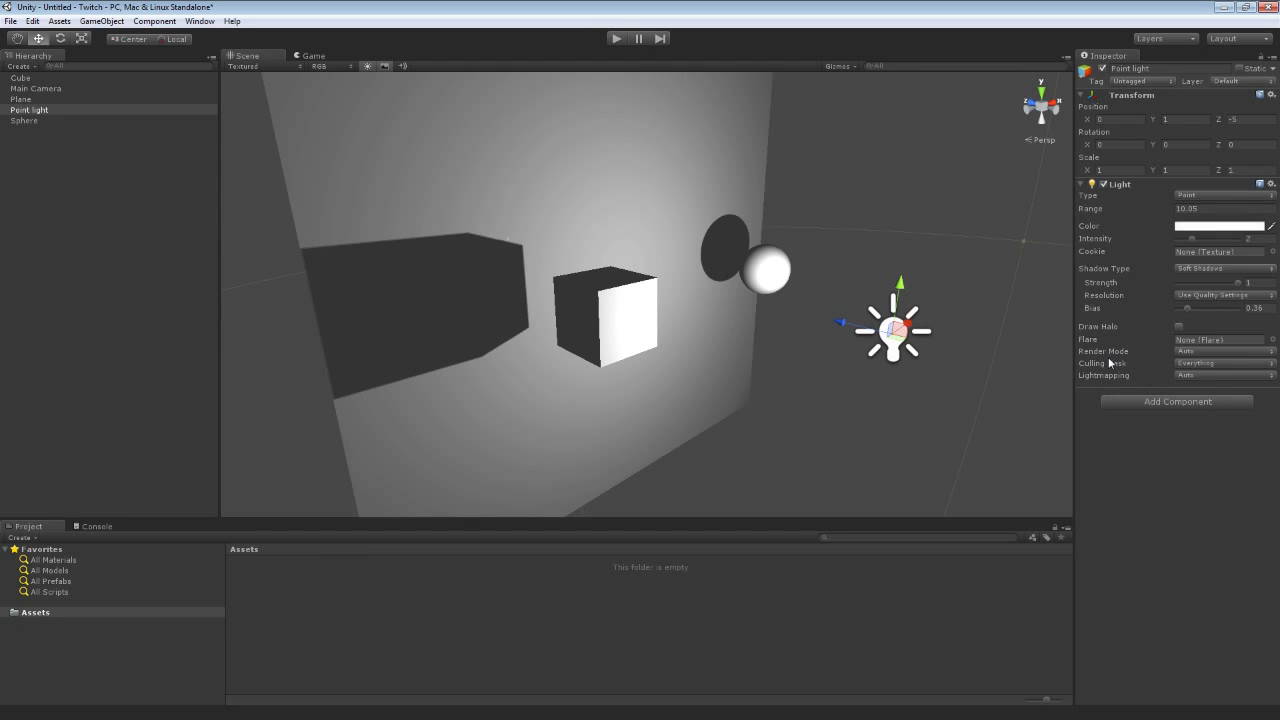
Try a culling mask of Nothing on the point light, restore Everything, and review the lightmapping options.
left_click(1192, 363)
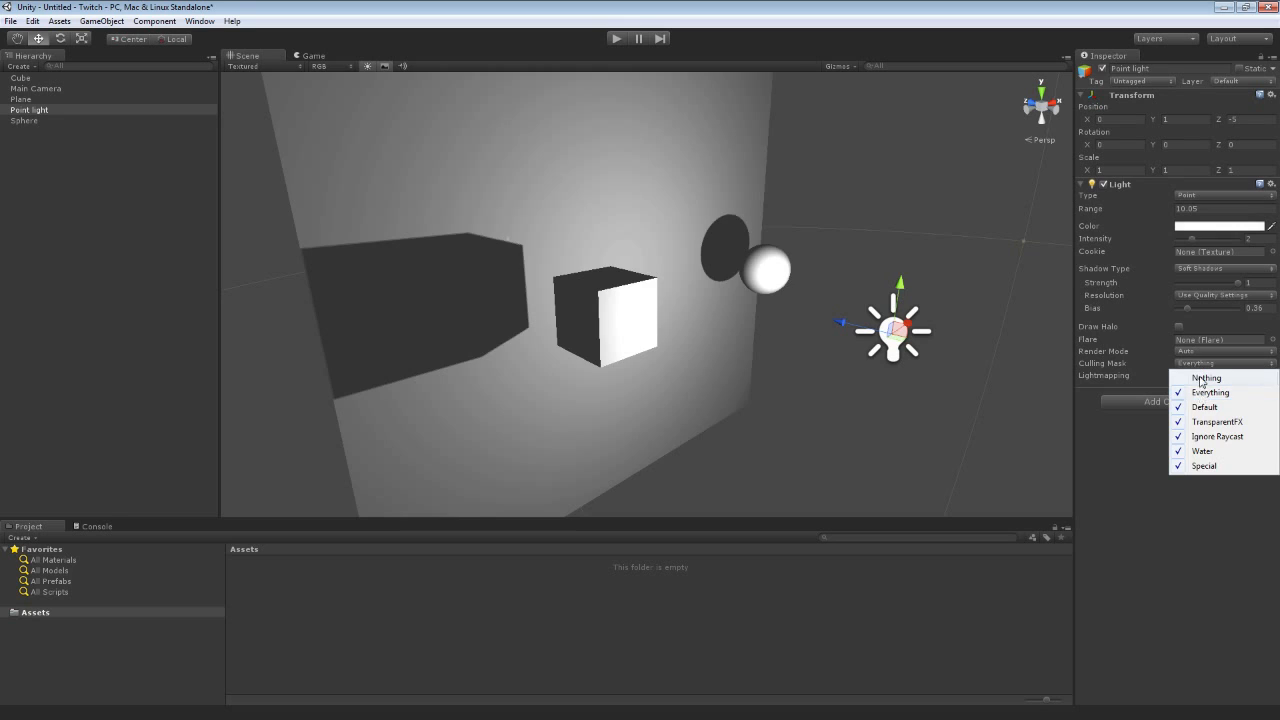
left_click(1204, 378)
left_click(1200, 364)
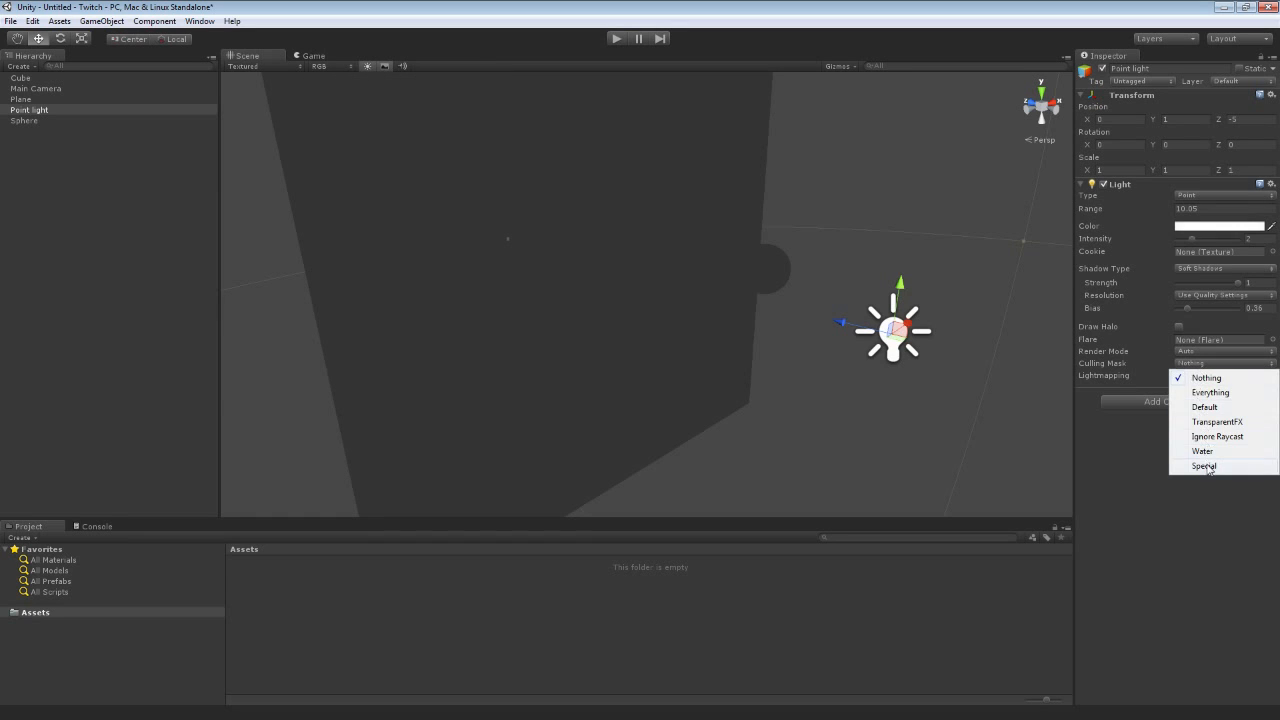
left_click(1208, 392)
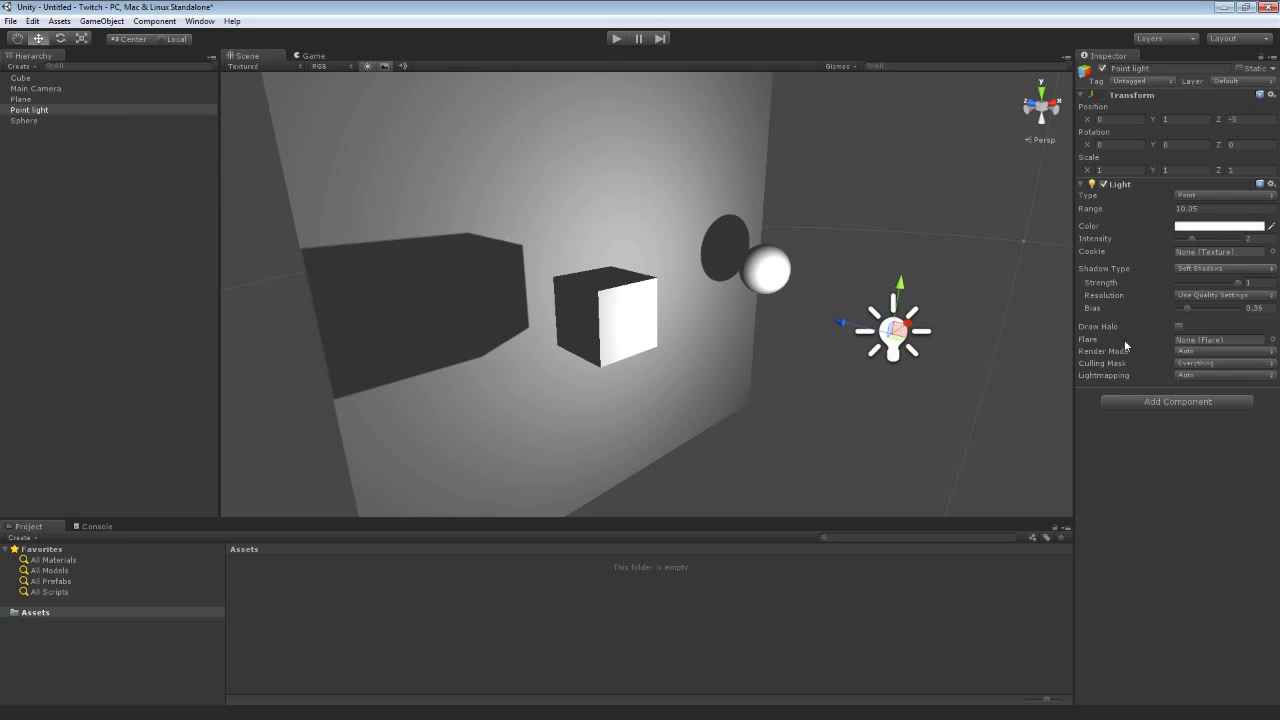
left_click(1208, 375)
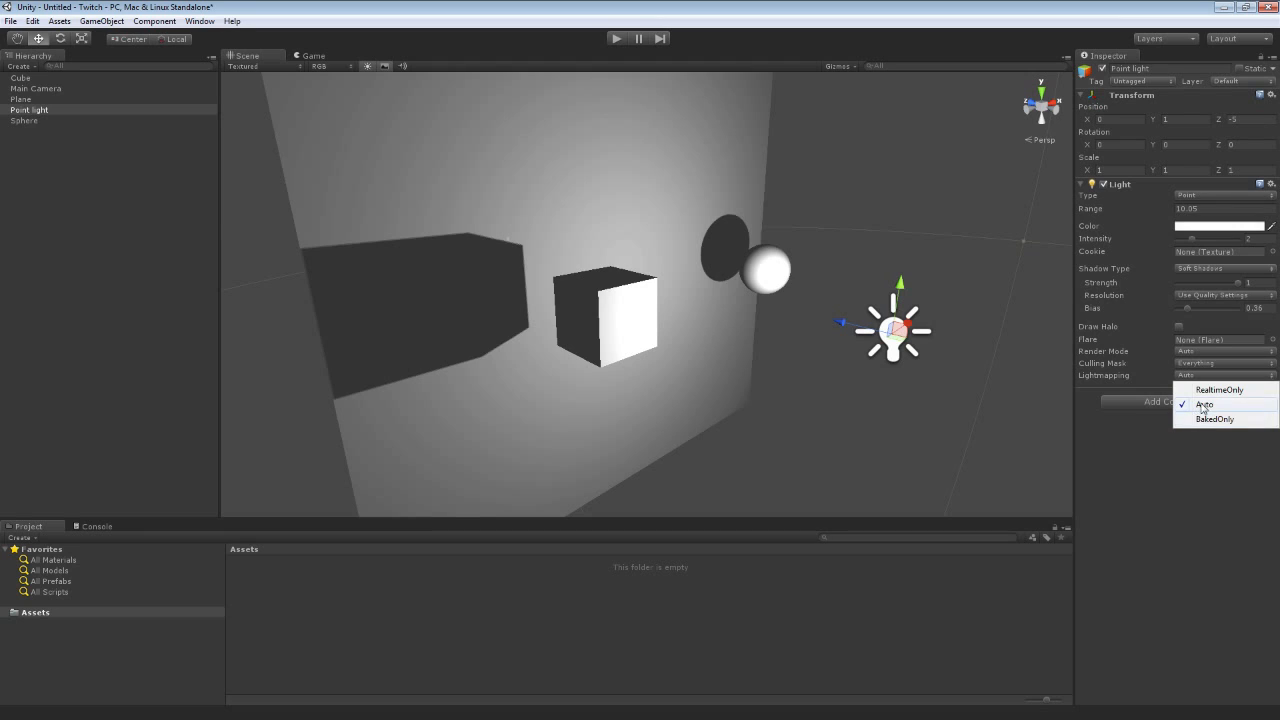
left_click(1177, 478)
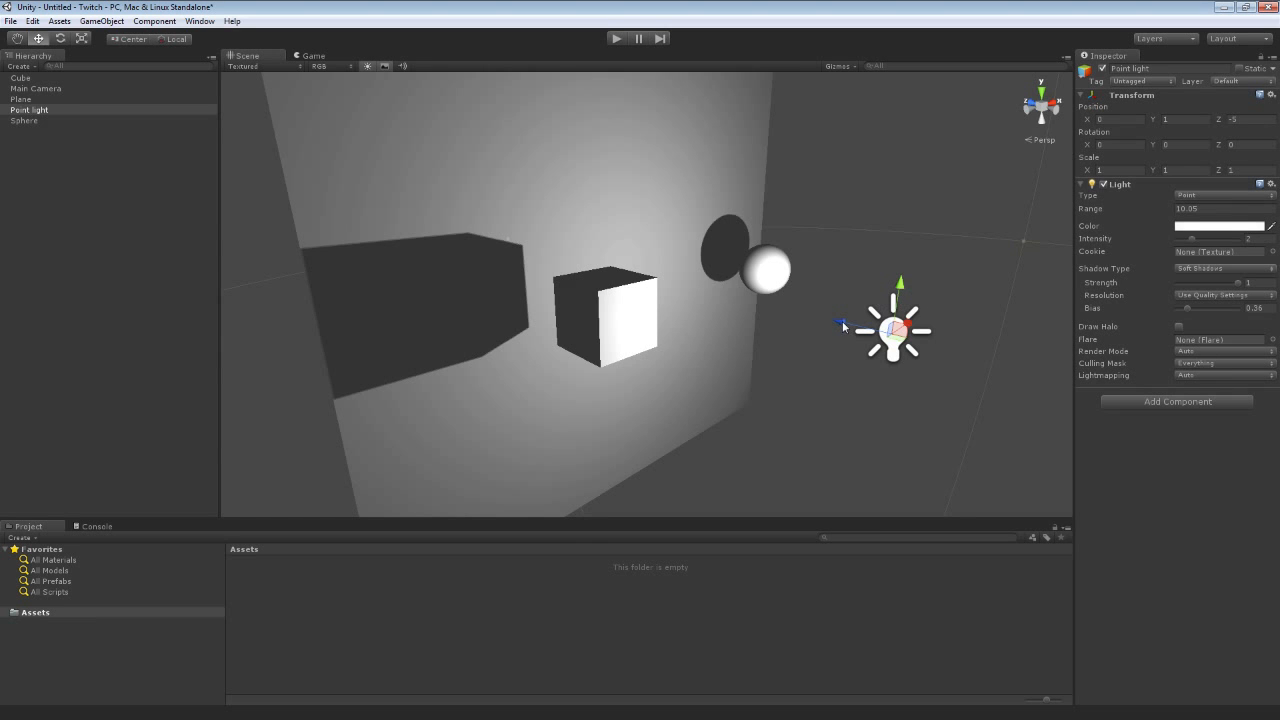
Move the point light nearer the plane, check it in the Game view, and restore its position to X 0, Z -5.
mouse_move(842, 321)
left_mouse_down()
mouse_move(760, 294)
mouse_move(853, 331)
mouse_move(870, 367)
mouse_move(761, 336)
mouse_move(840, 312)
mouse_move(903, 272)
mouse_move(718, 372)
mouse_move(847, 301)
mouse_move(819, 315)
left_mouse_up()
left_click(314, 55)
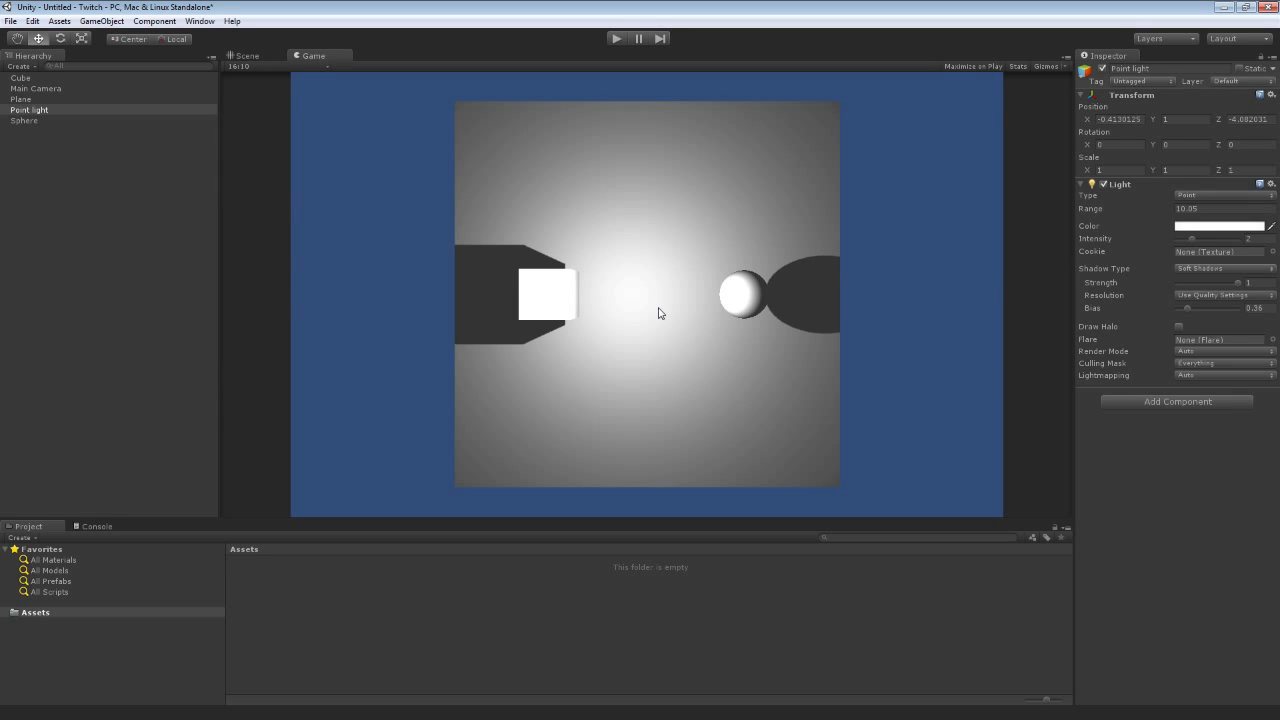
left_click(241, 57)
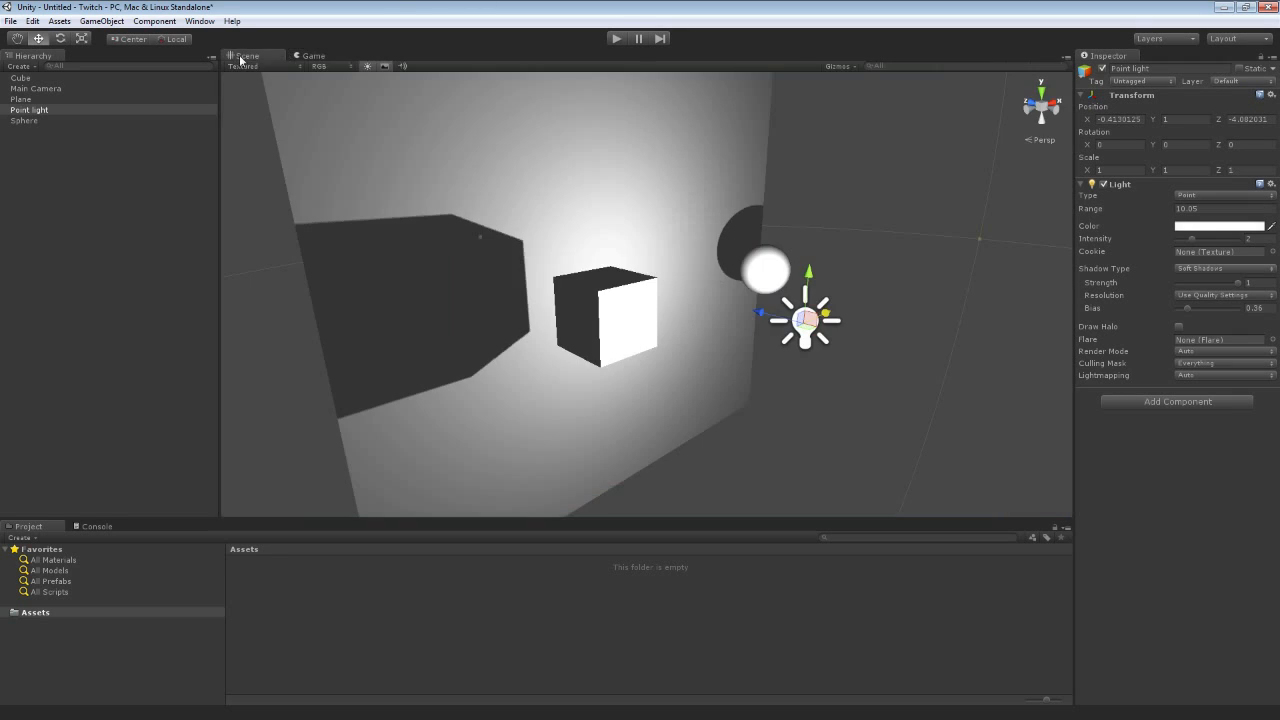
left_click(1125, 118)
type("0")
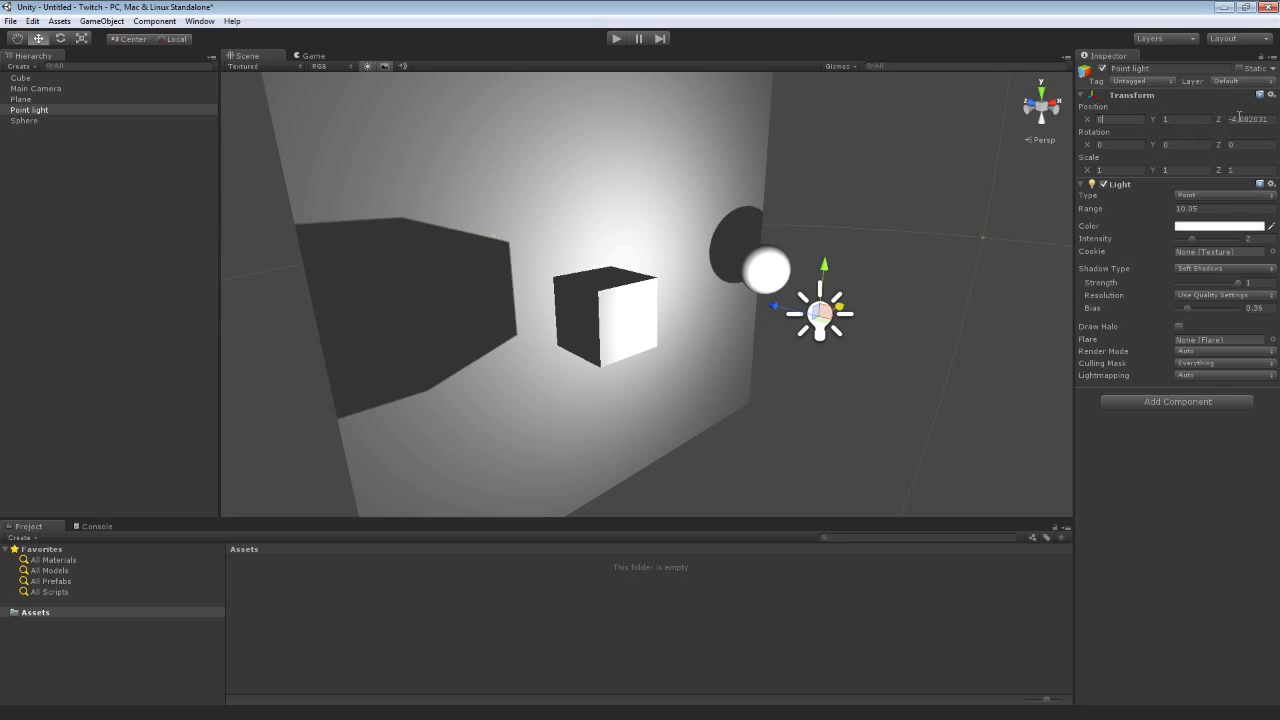
left_click(1238, 118)
type("-5")
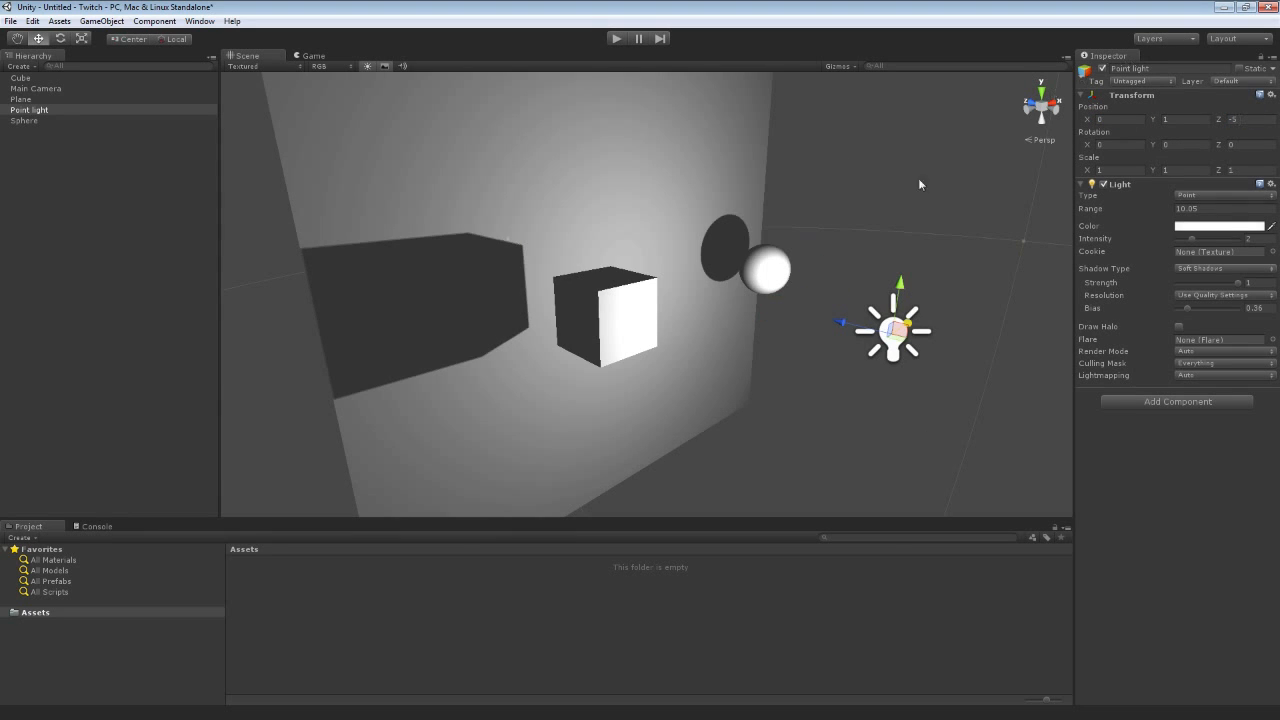
Change the point light's type to Spot.
right_click_drag(900, 182, 925, 198)
key("s")
key("w")
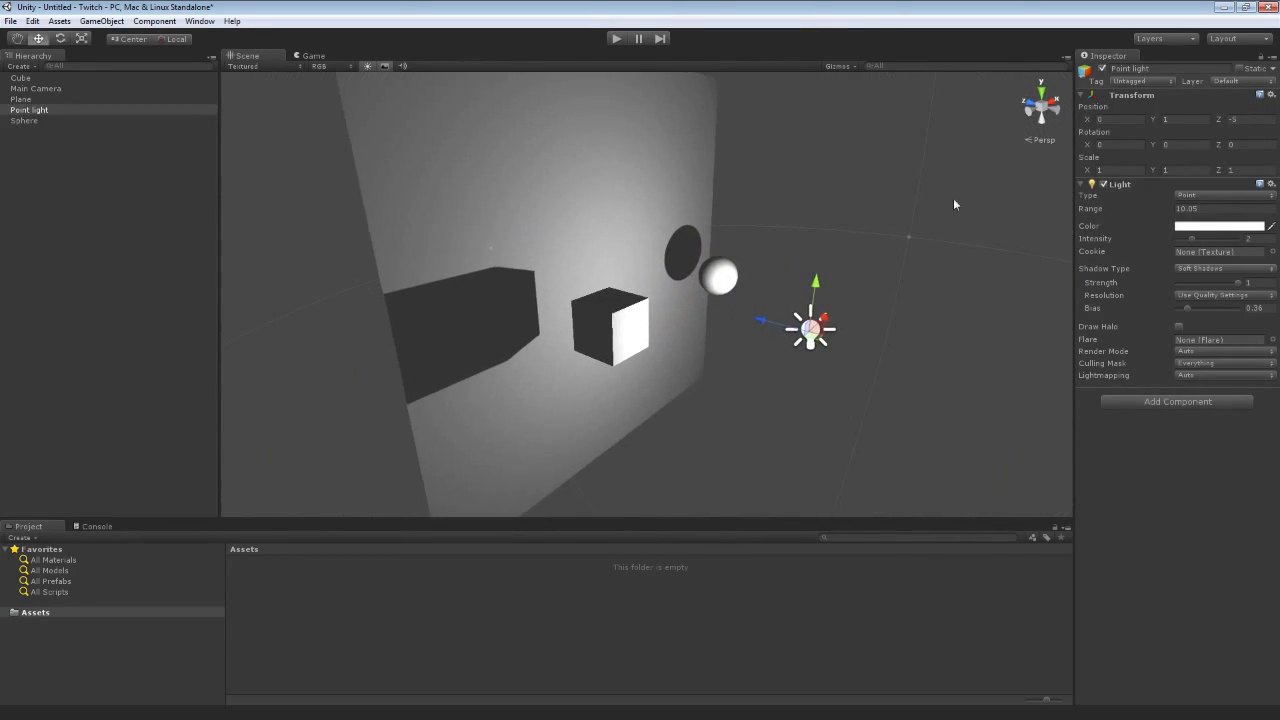
left_click(1199, 193)
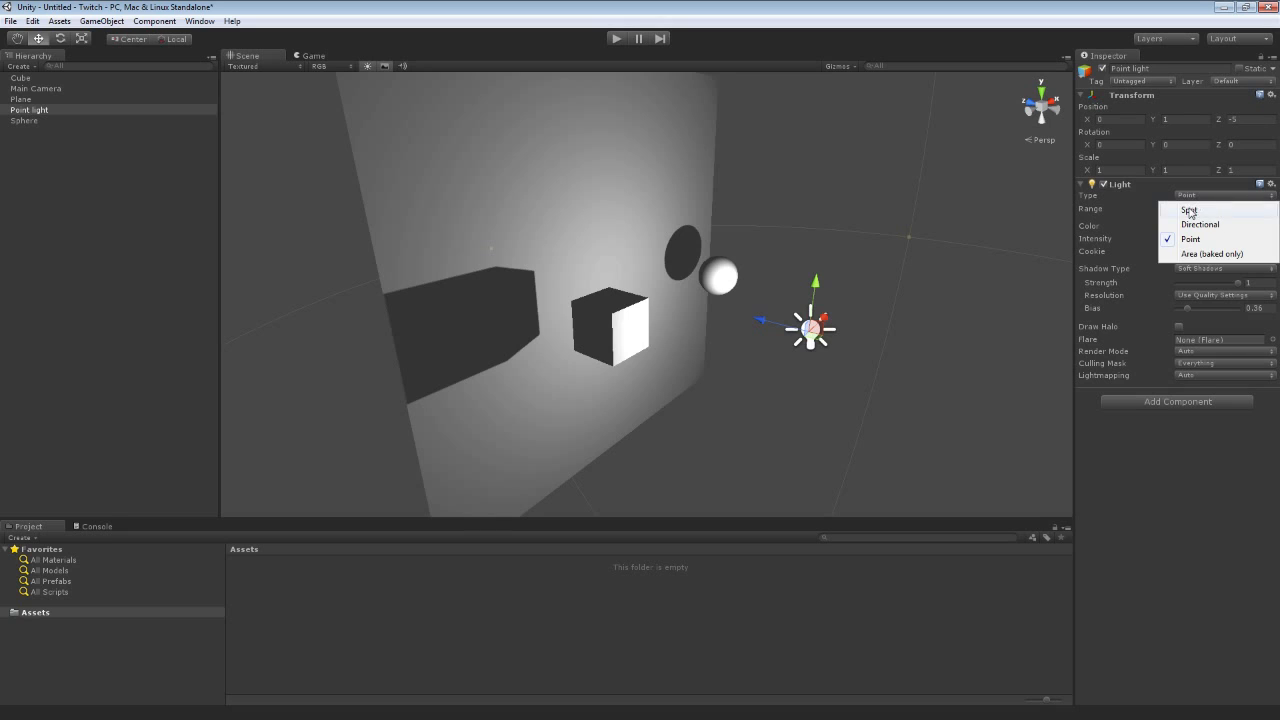
left_click(1189, 209)
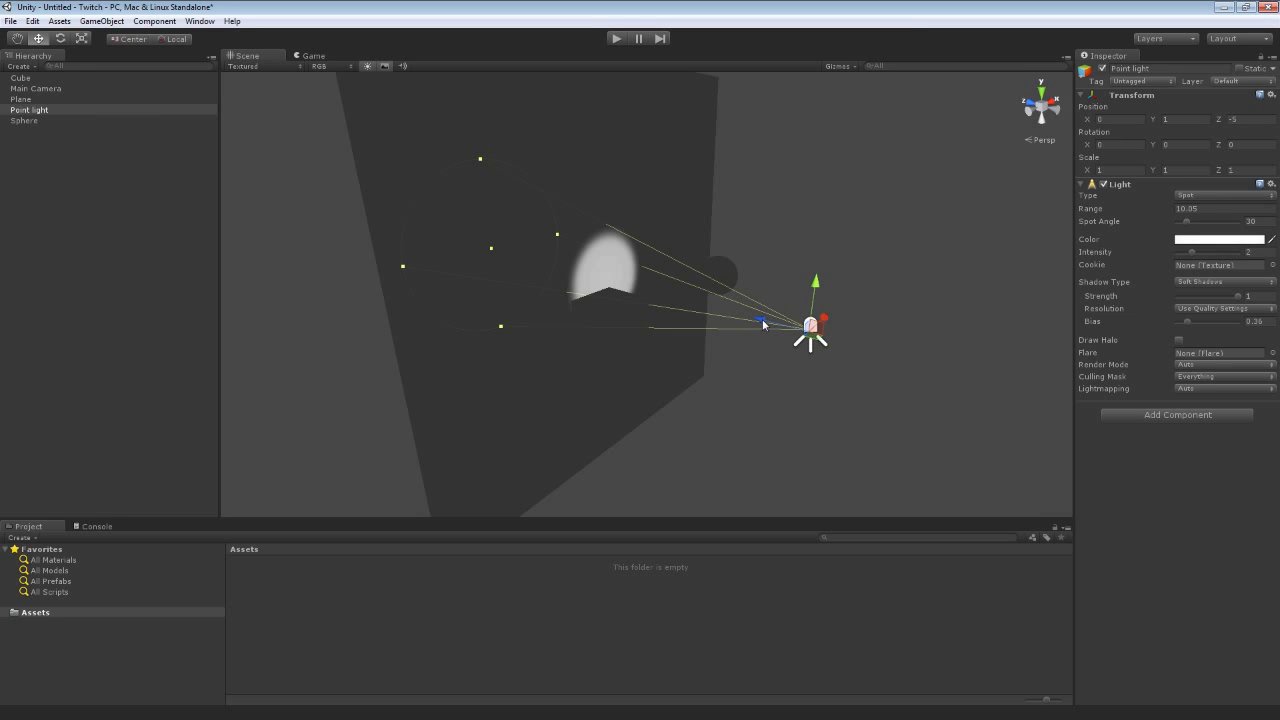
Move the spotlight away from the plane to about Z -7.62 and bring it back to about Z -5.
left_click_drag(763, 324, 862, 341)
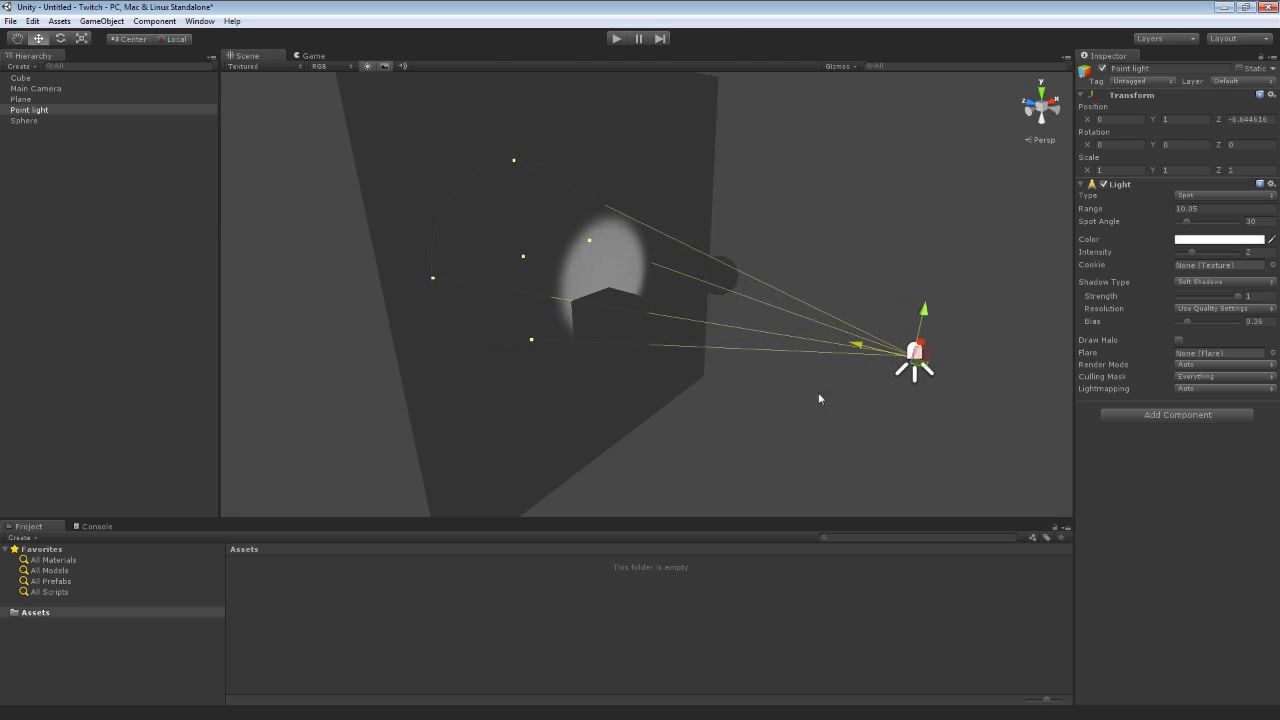
scroll(775, 405, "up", 8)
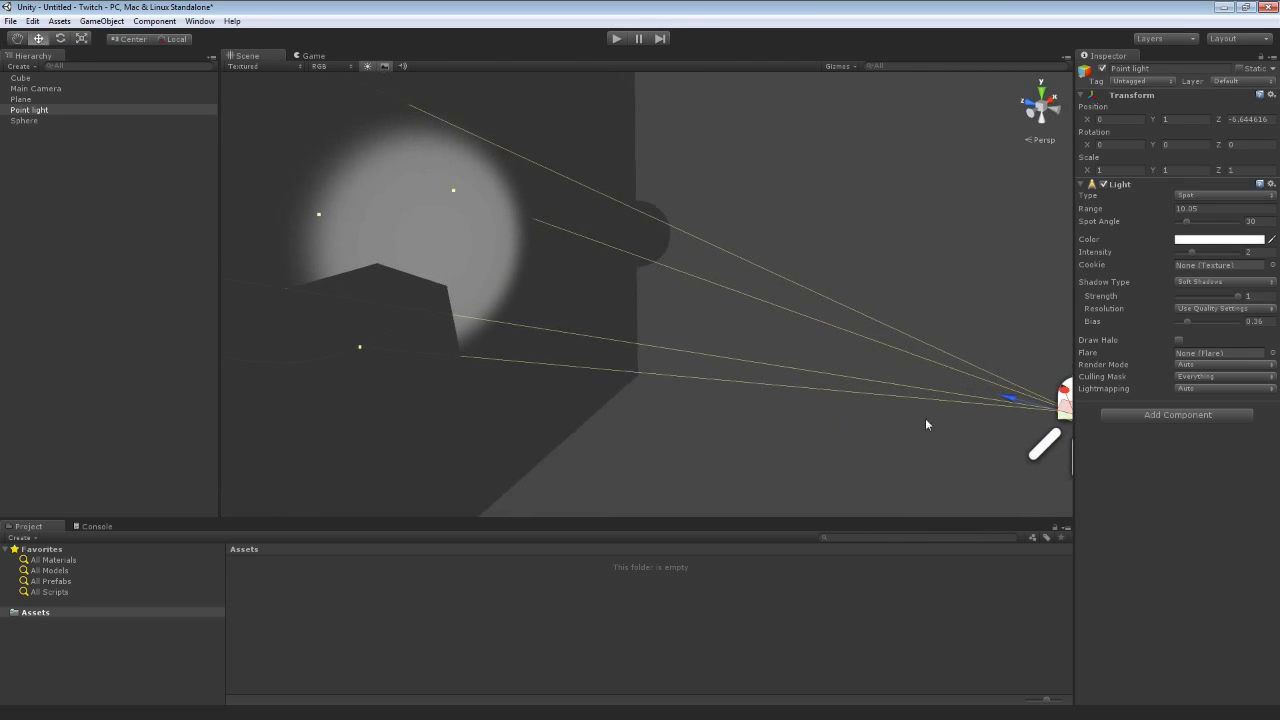
left_click_drag(1006, 395, 1184, 420)
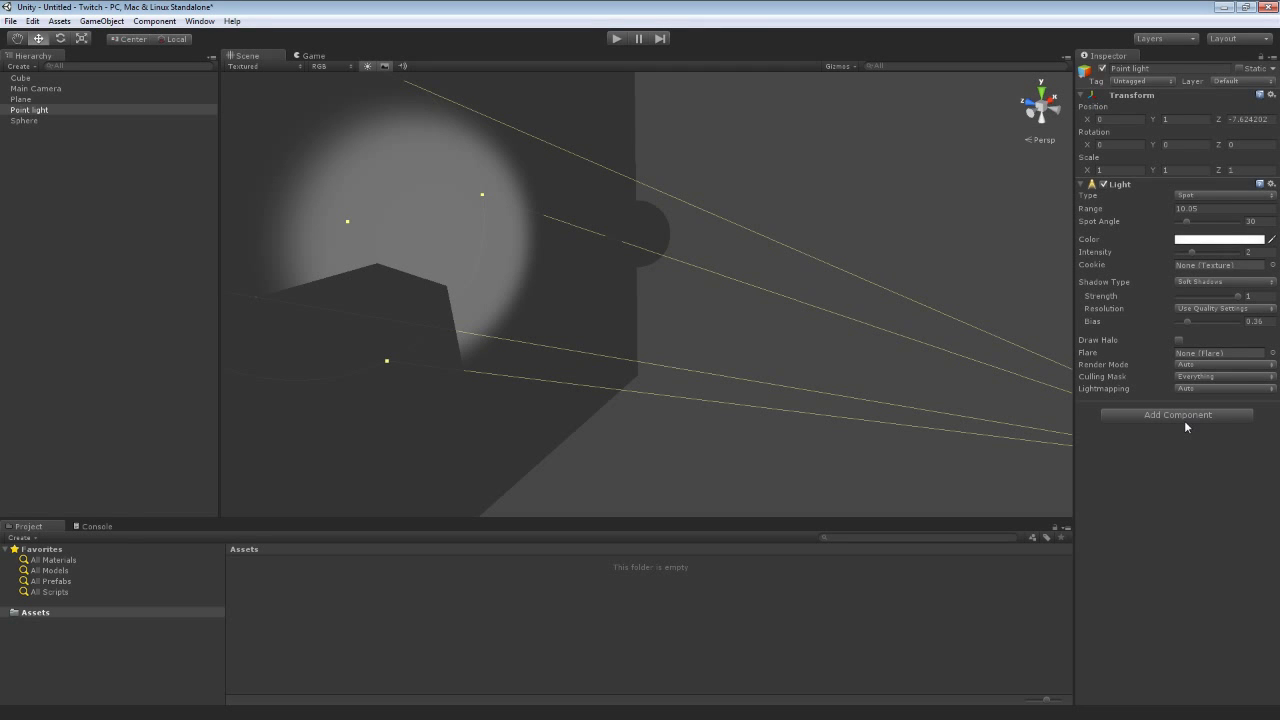
left_click_drag(1184, 420, 713, 343)
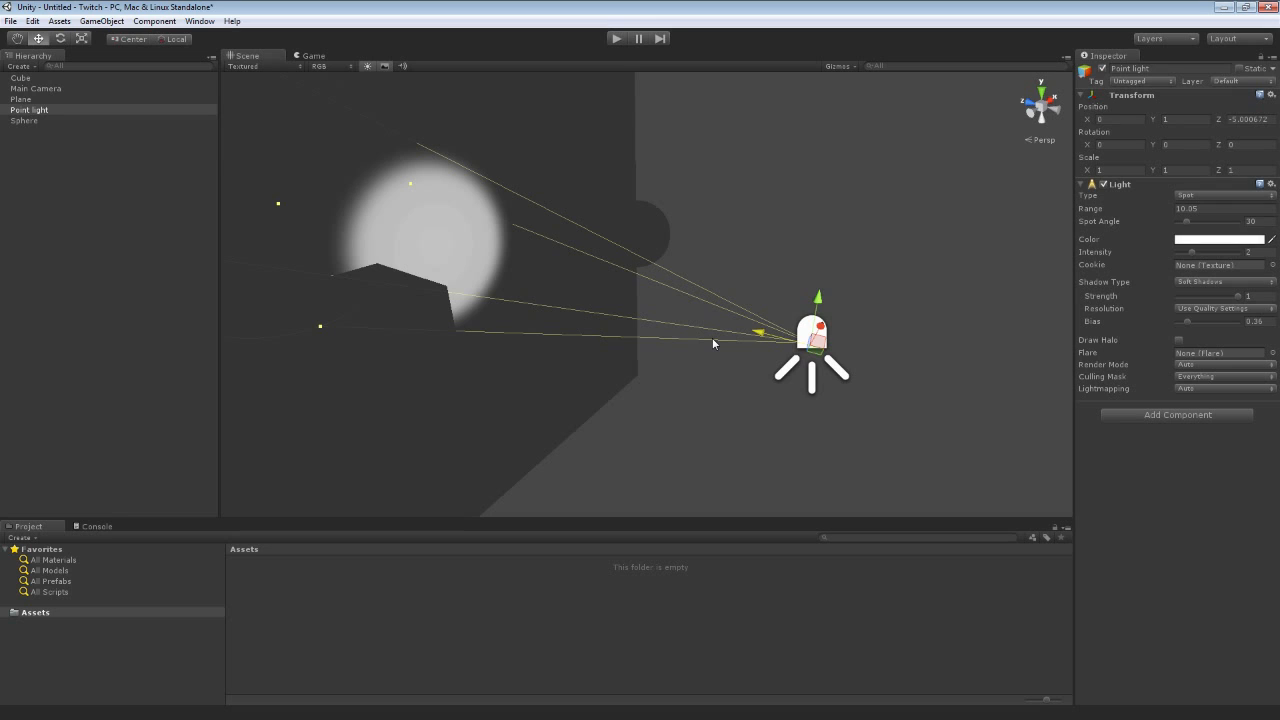
scroll(995, 275, "down", 5)
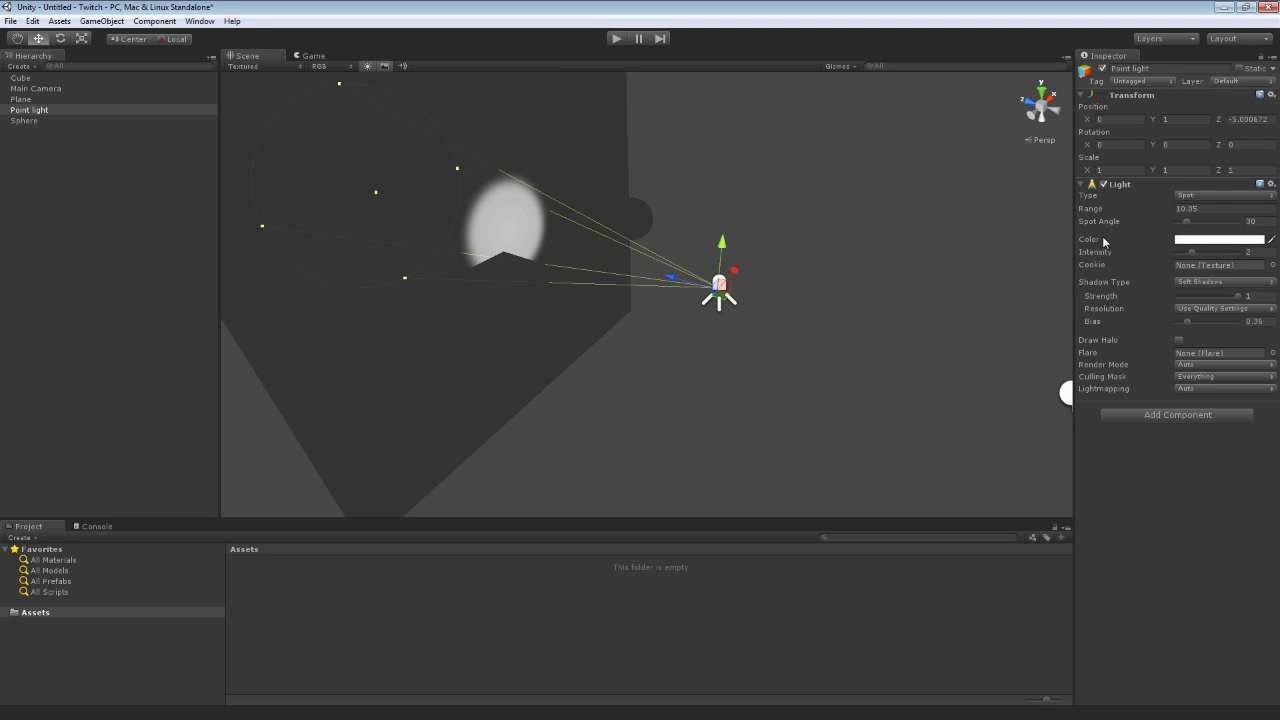
Set the spotlight's range to 10.12 and move it along X to about 2.02, toward the sphere.
left_click_drag(1121, 211, 1106, 240)
mouse_move(1192, 255)
left_mouse_down()
mouse_move(1237, 259)
mouse_move(1193, 257)
left_mouse_up()
left_click_drag(829, 249, 607, 170, "alt")
left_click_drag(695, 311, 803, 334)
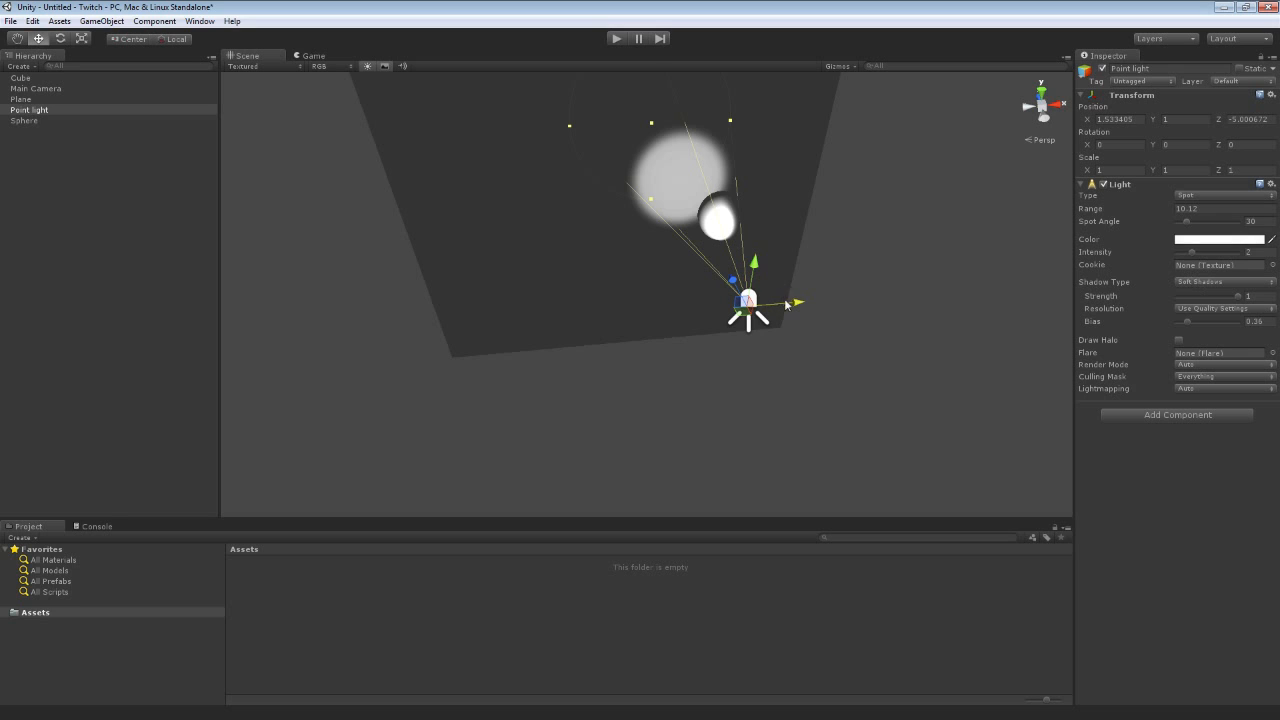
mouse_move(788, 306)
left_mouse_down()
mouse_move(945, 300)
mouse_move(808, 306)
left_mouse_up()
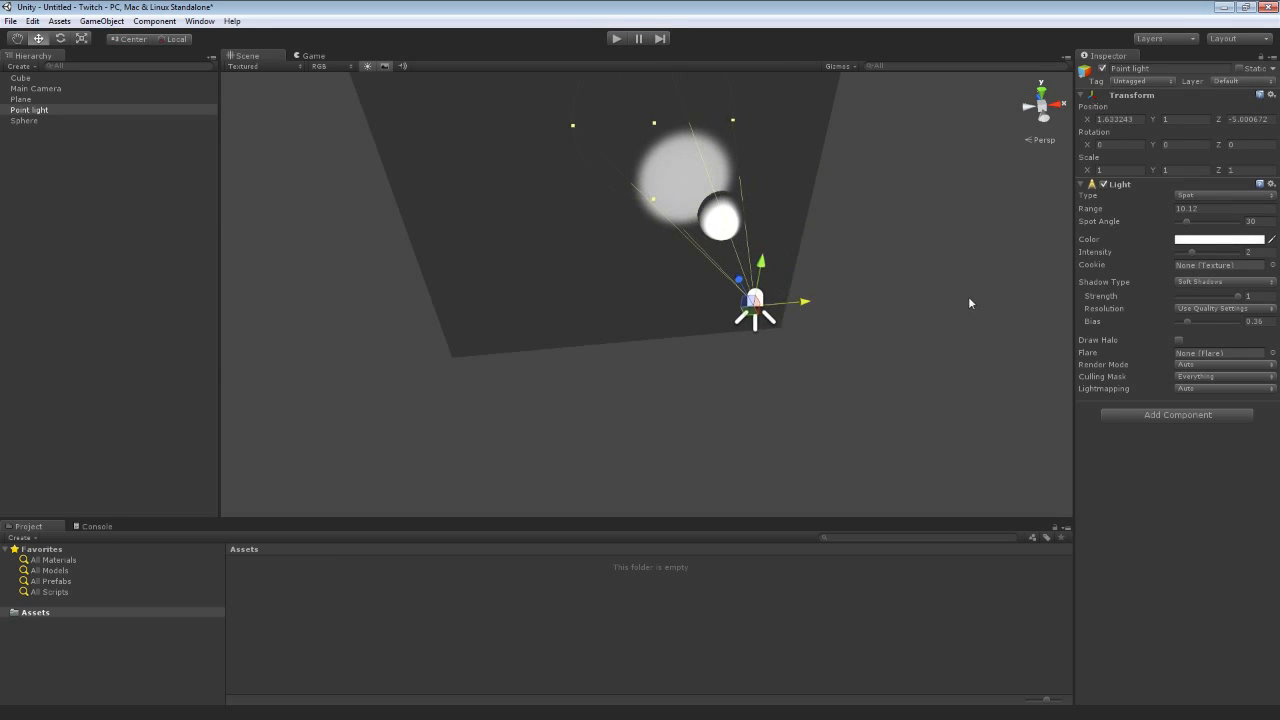
left_click_drag(968, 296, 952, 332, "alt")
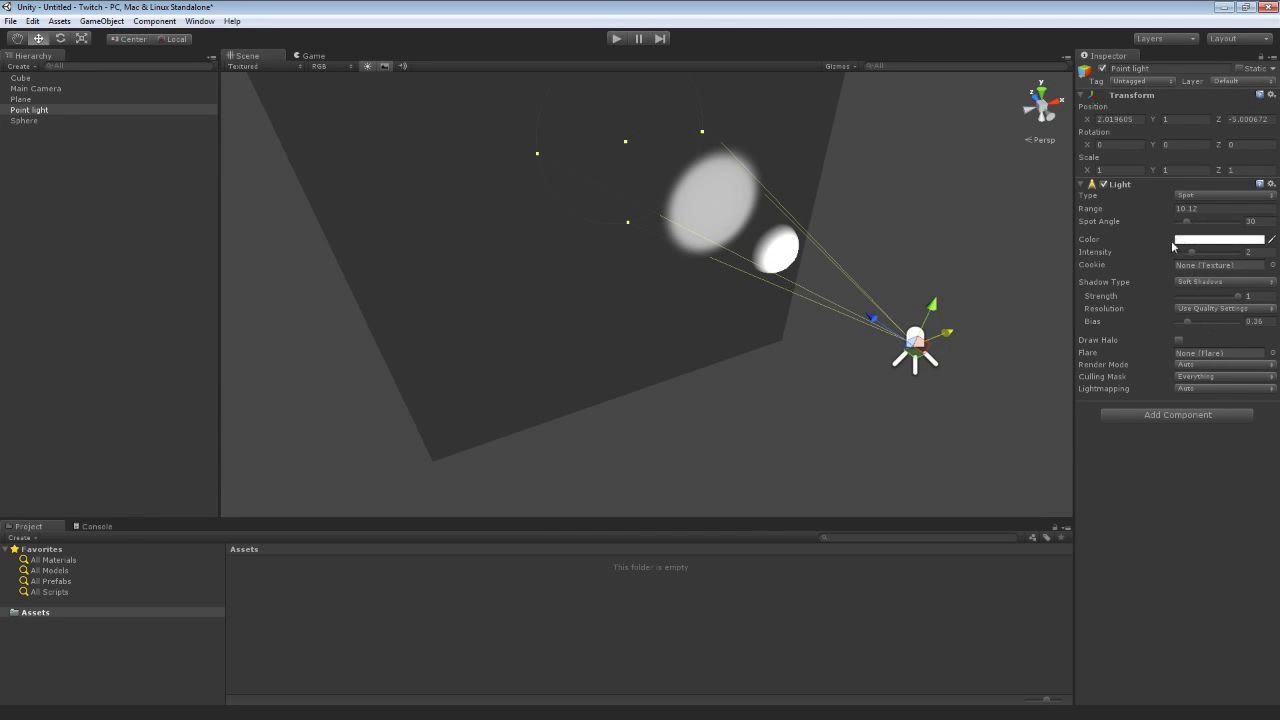
Compare Hard Shadows with No Shadows on the spotlight near X 1.91, and leave it on Hard Shadows.
left_click(1206, 283)
left_click(1203, 310)
mouse_move(948, 333)
left_mouse_down()
mouse_move(911, 336)
mouse_move(1049, 304)
mouse_move(946, 337)
left_mouse_up()
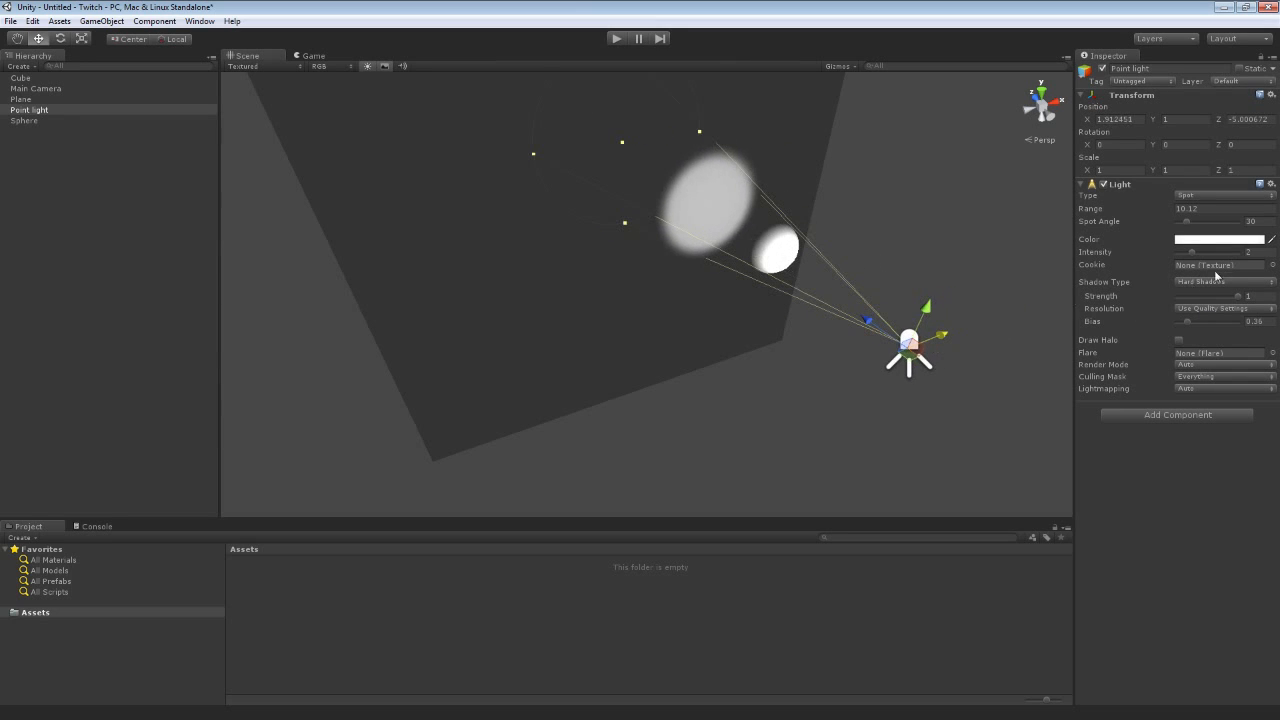
left_click(1206, 282)
left_click(1198, 291)
left_click(1198, 284)
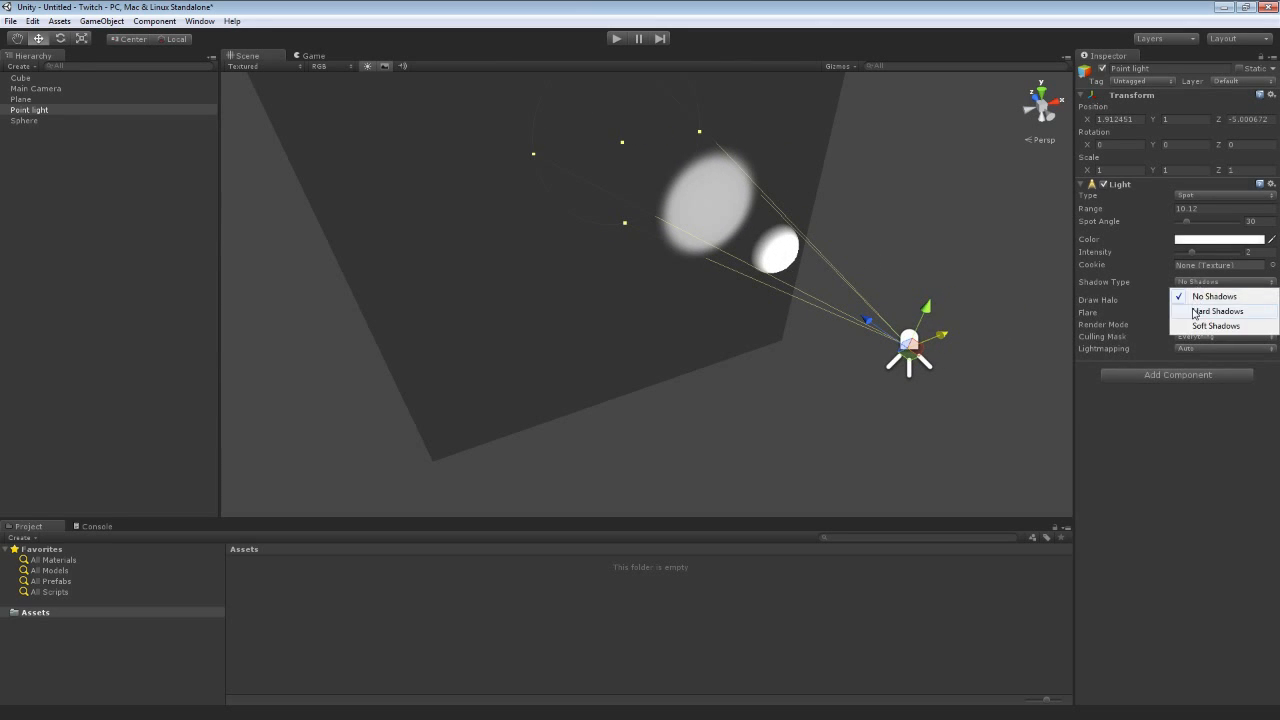
left_click(1203, 309)
Move the spotlight along X to about -0.21 and set its shadow type to No Shadows.
mouse_move(942, 334)
left_mouse_down()
mouse_move(930, 336)
mouse_move(1010, 318)
mouse_move(888, 361)
mouse_move(922, 345)
left_mouse_up()
mouse_move(949, 242)
right_mouse_down()
mouse_move(1086, 266)
mouse_move(960, 254)
right_mouse_up()
left_click_drag(899, 313, 719, 365)
left_click_drag(678, 391, 733, 314)
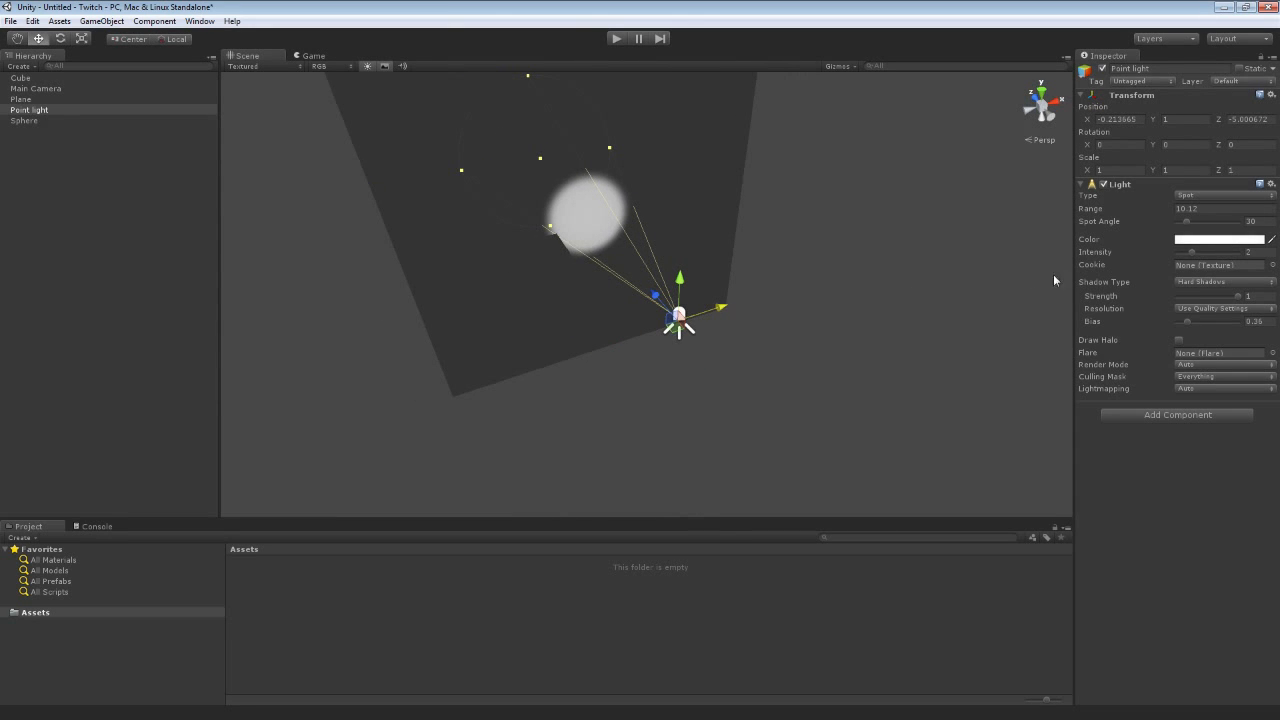
left_click(1180, 283)
left_click(1189, 293)
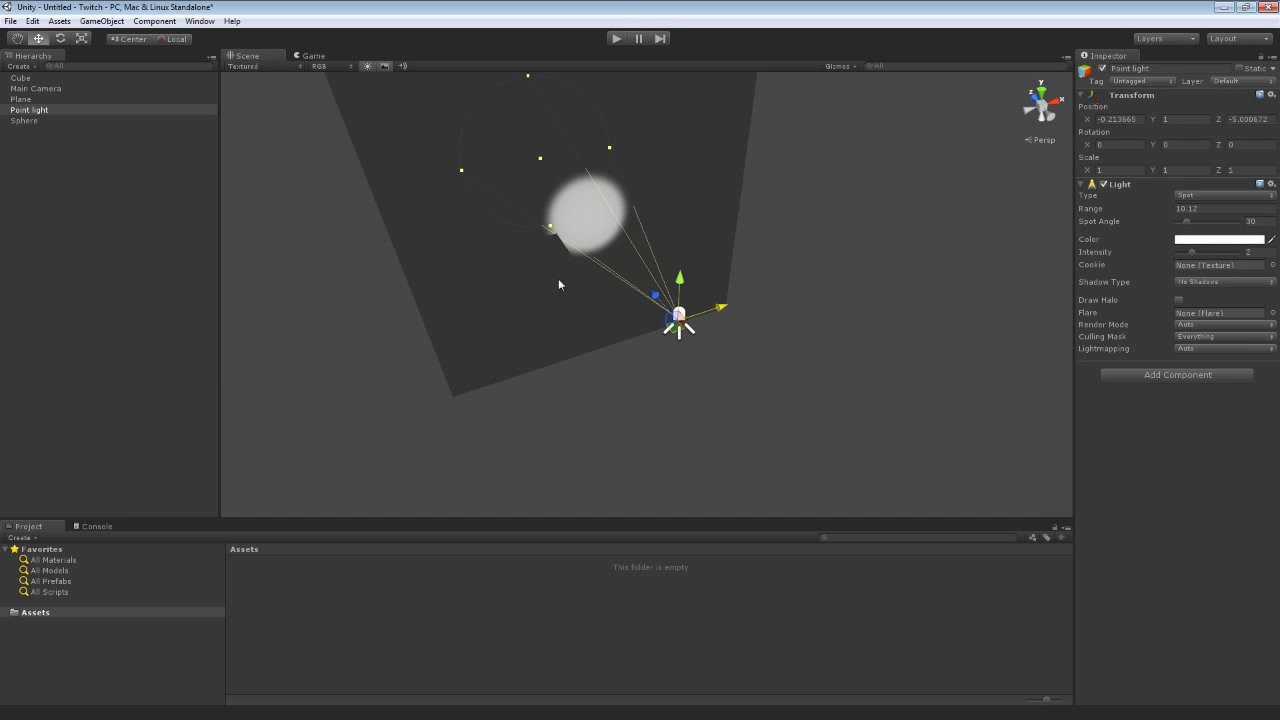
Change the light's type from Spot to Directional.
left_click(1200, 198)
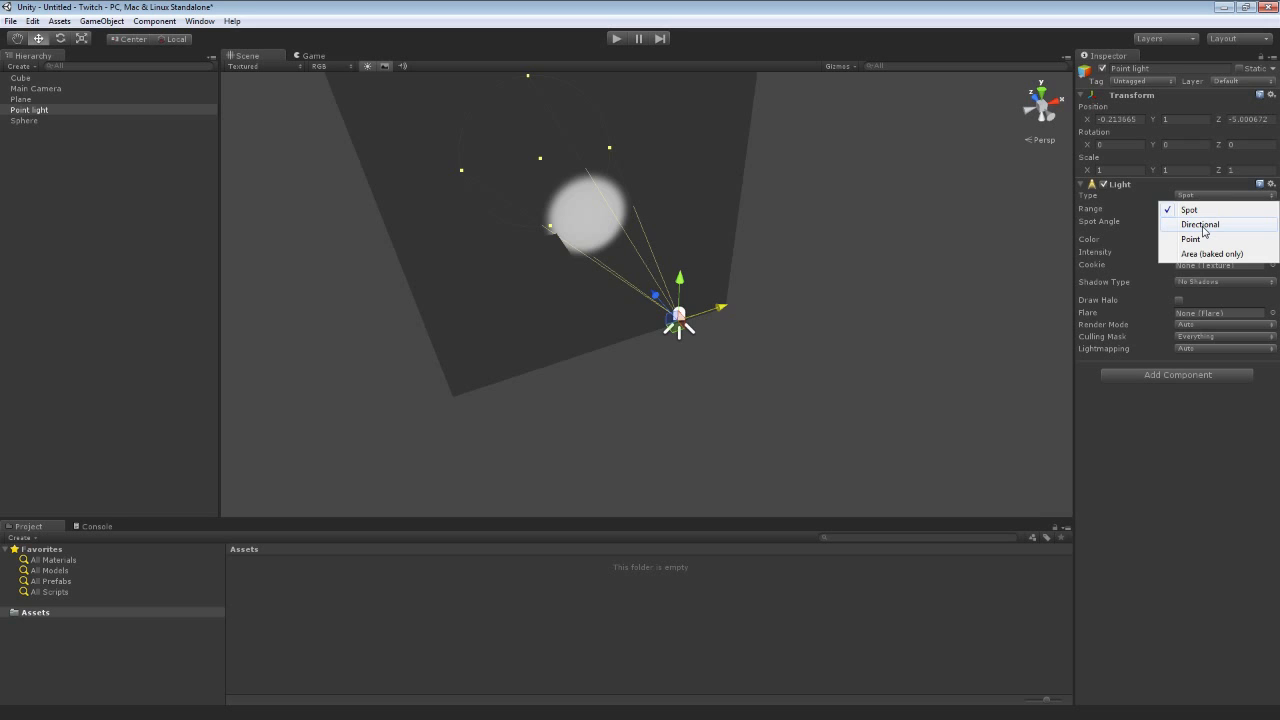
left_click(1202, 225)
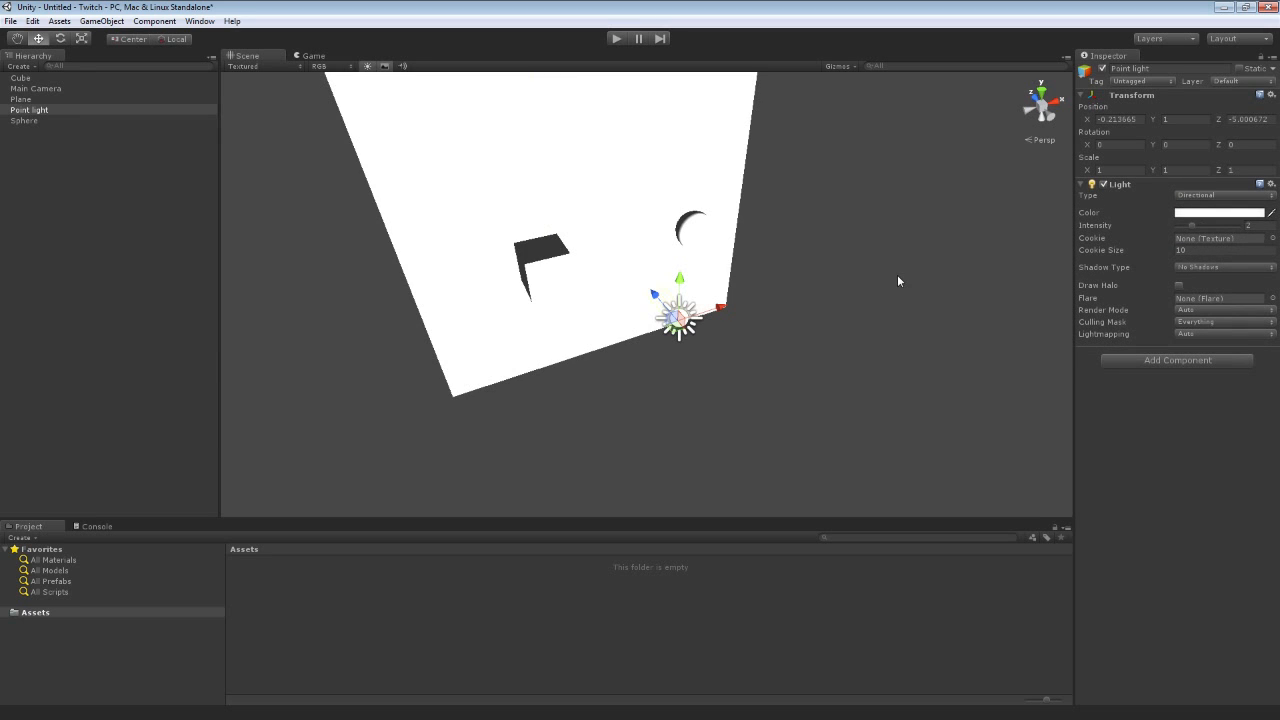
left_click_drag(901, 268, 1018, 218, "alt")
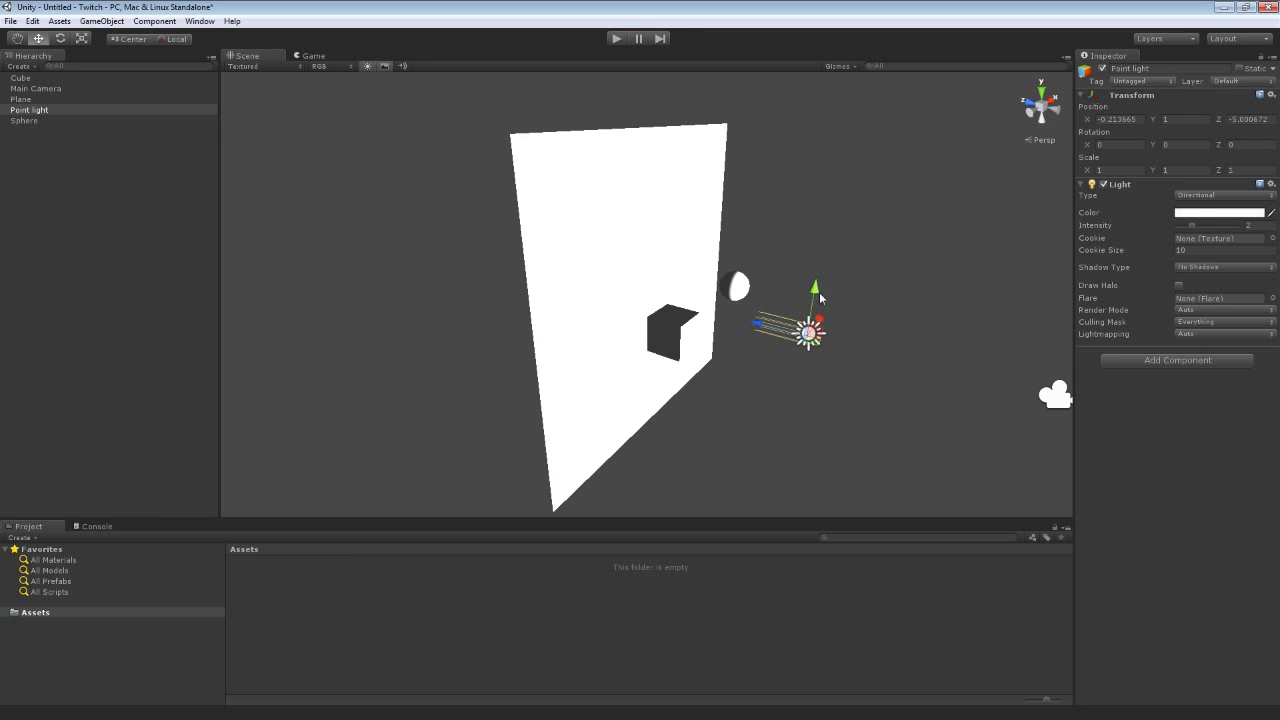
middle_click_drag(883, 305, 953, 280)
Move the directional light around in front of the plane to about X -0.34, Y 1.67, Z -4.90.
mouse_move(893, 284)
left_mouse_down()
mouse_move(899, 214)
mouse_move(901, 322)
mouse_move(905, 172)
mouse_move(929, 290)
mouse_move(814, 356)
mouse_move(905, 282)
mouse_move(811, 259)
mouse_move(875, 294)
left_mouse_up()
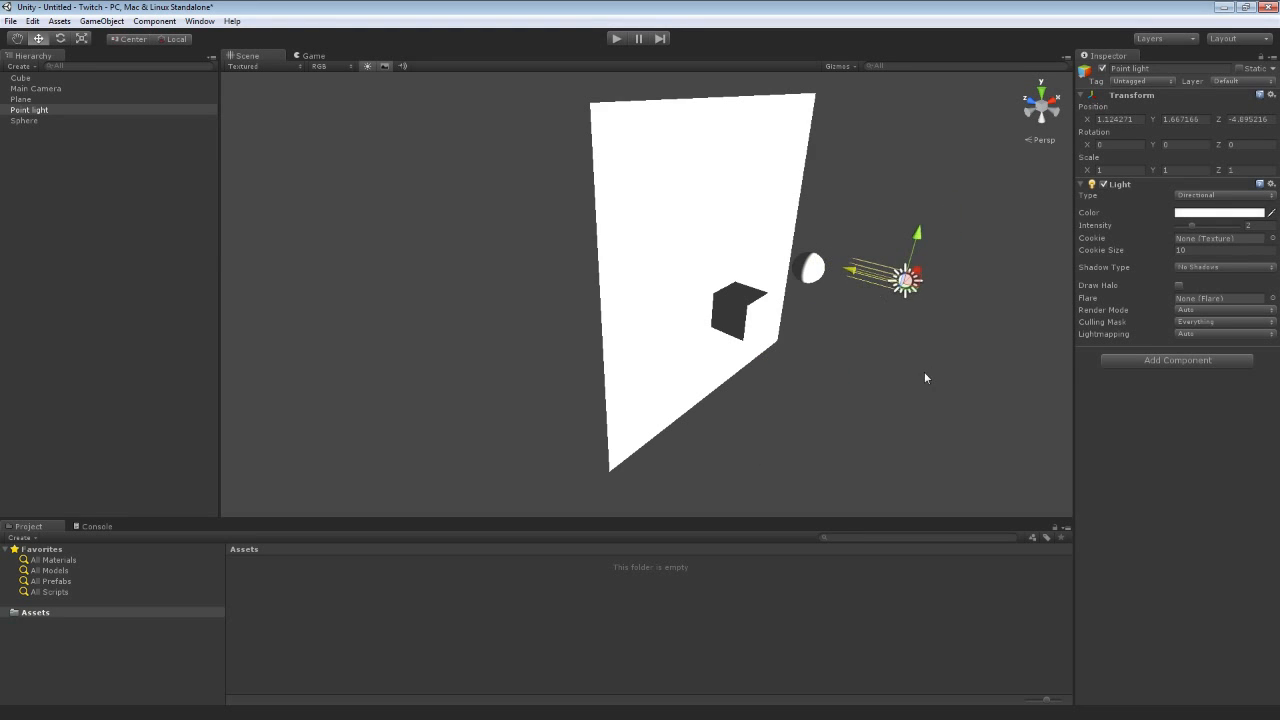
right_click_drag(925, 373, 783, 386)
left_click_drag(832, 368, 727, 372)
scroll(800, 372, "down", 5)
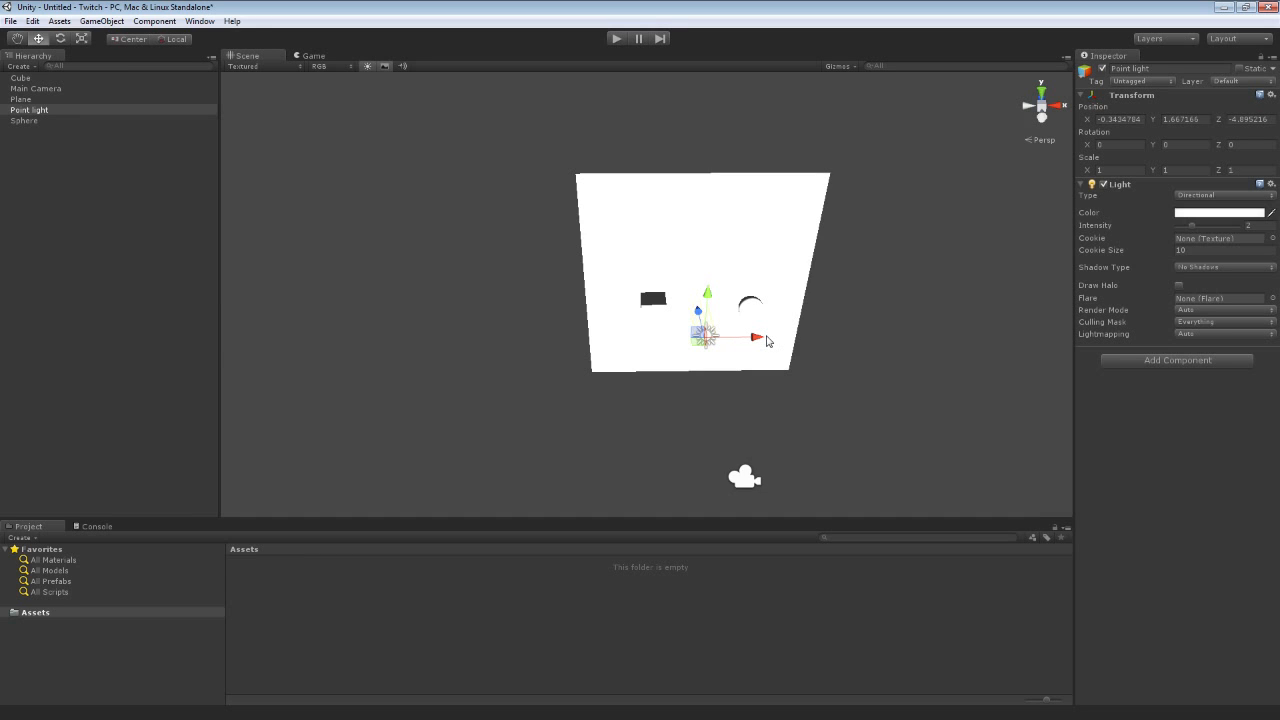
Rotate the directional light to about 1.83 degrees around its X axis.
left_click_drag(846, 300, 977, 306, "alt")
key("e")
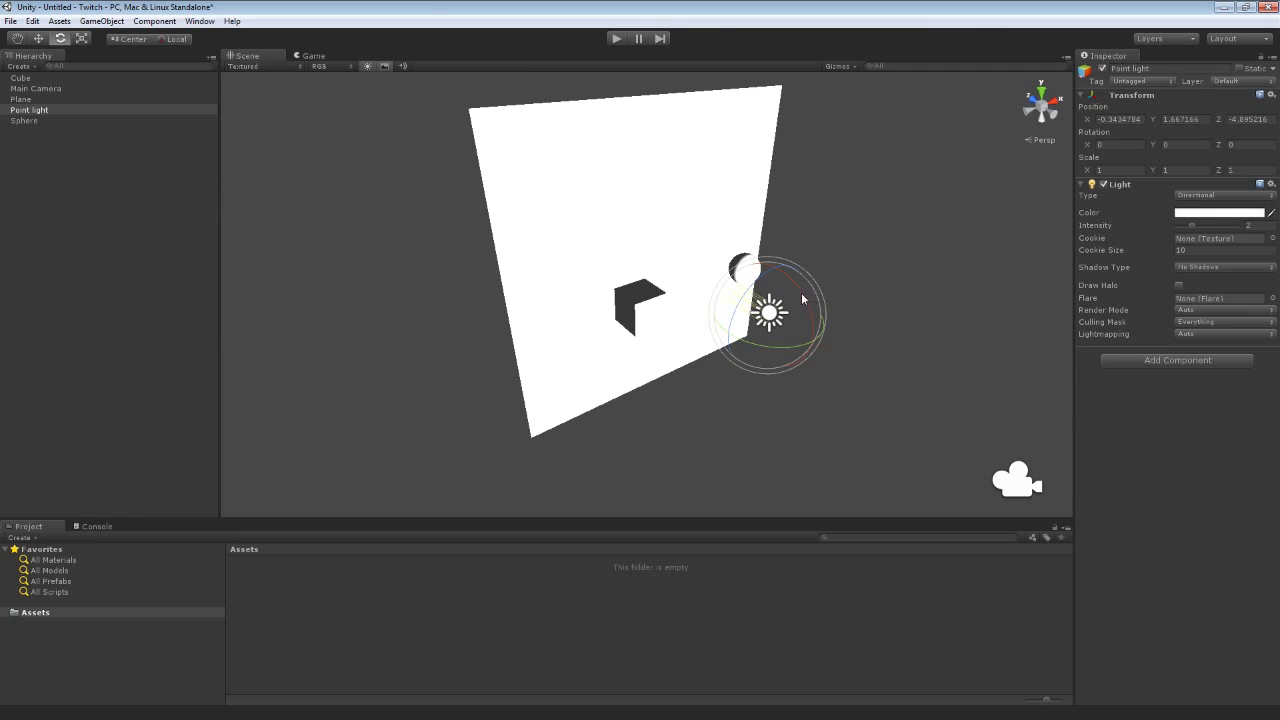
mouse_move(802, 298)
left_mouse_down()
mouse_move(853, 473)
mouse_move(805, 320)
left_mouse_up()
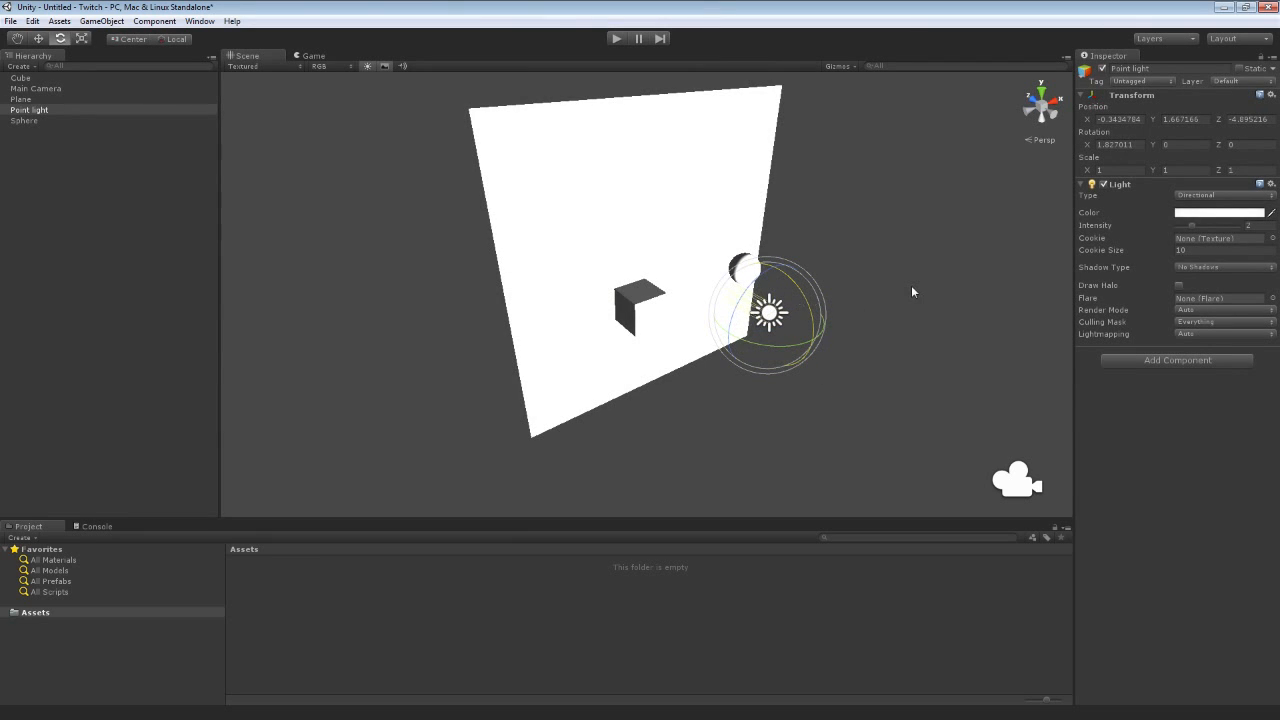
Undo the directional light's last rotation and set its shadow type to Soft Shadows.
key("ctrl+z")
left_click(1199, 267)
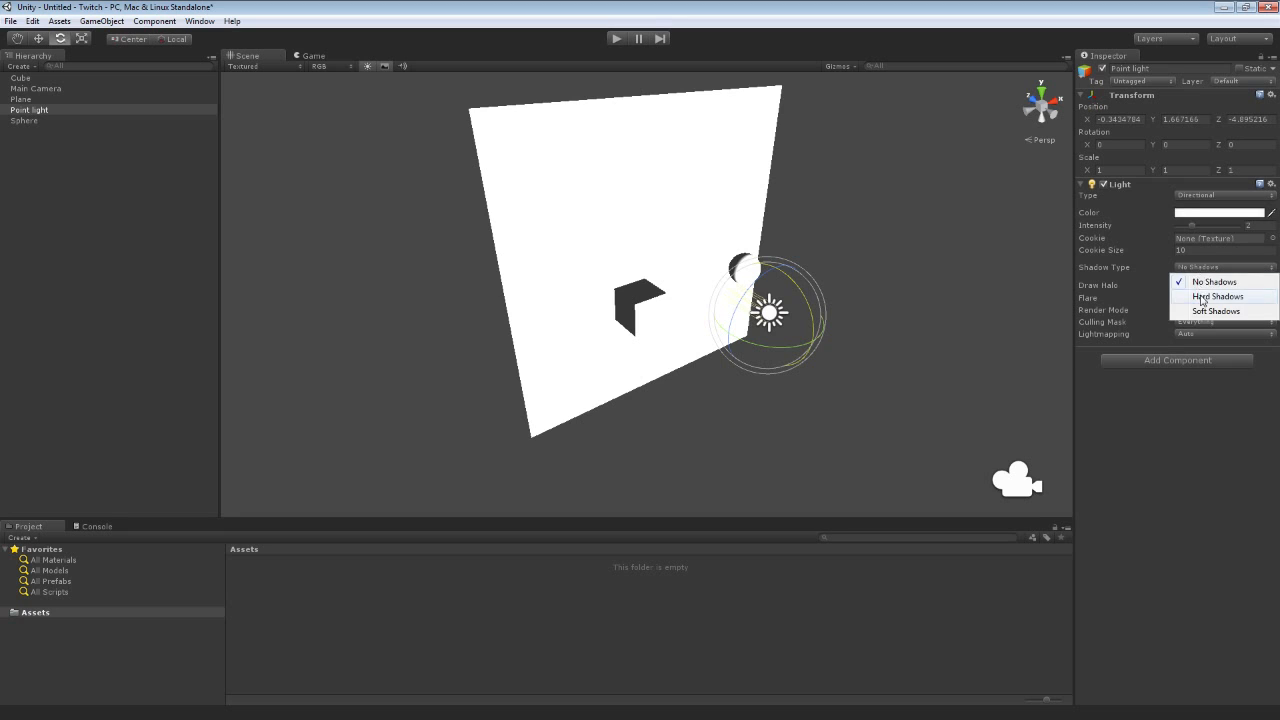
left_click(1200, 294)
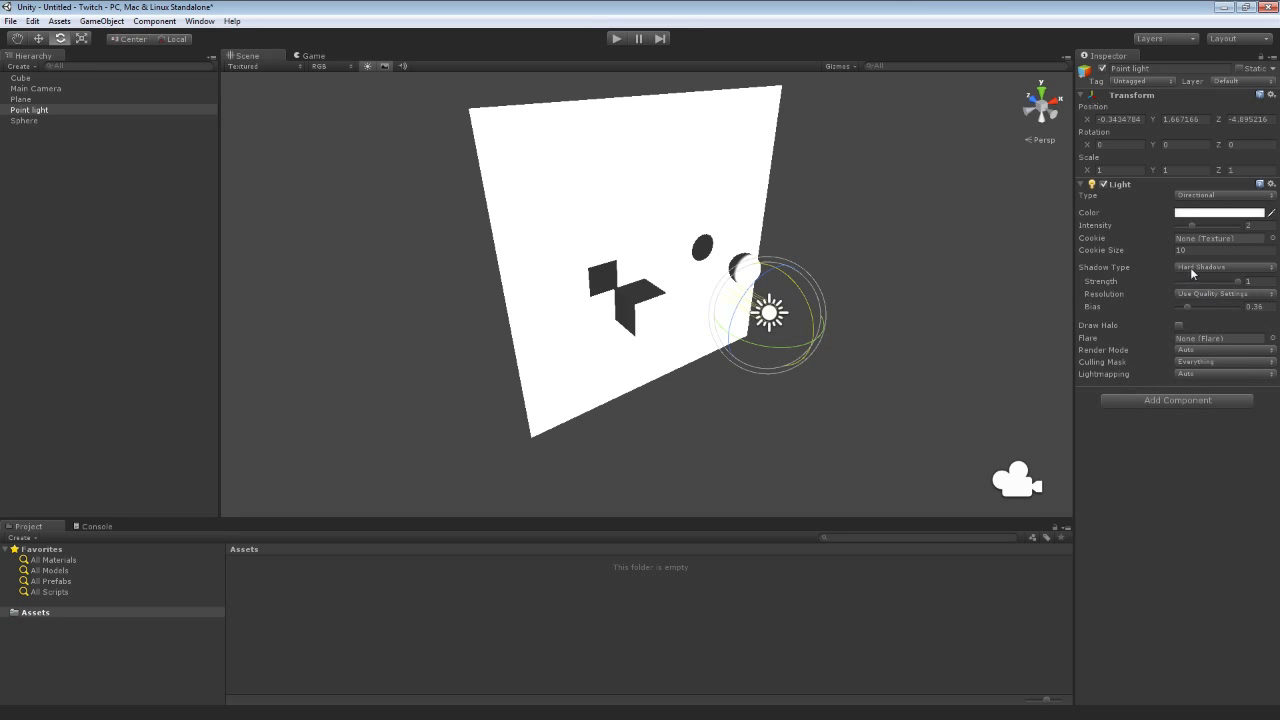
left_click(1192, 267)
left_click(1203, 311)
Examine the soft shadows of the cube and sphere up close and in the Game view.
left_click_drag(962, 267, 707, 230, "alt")
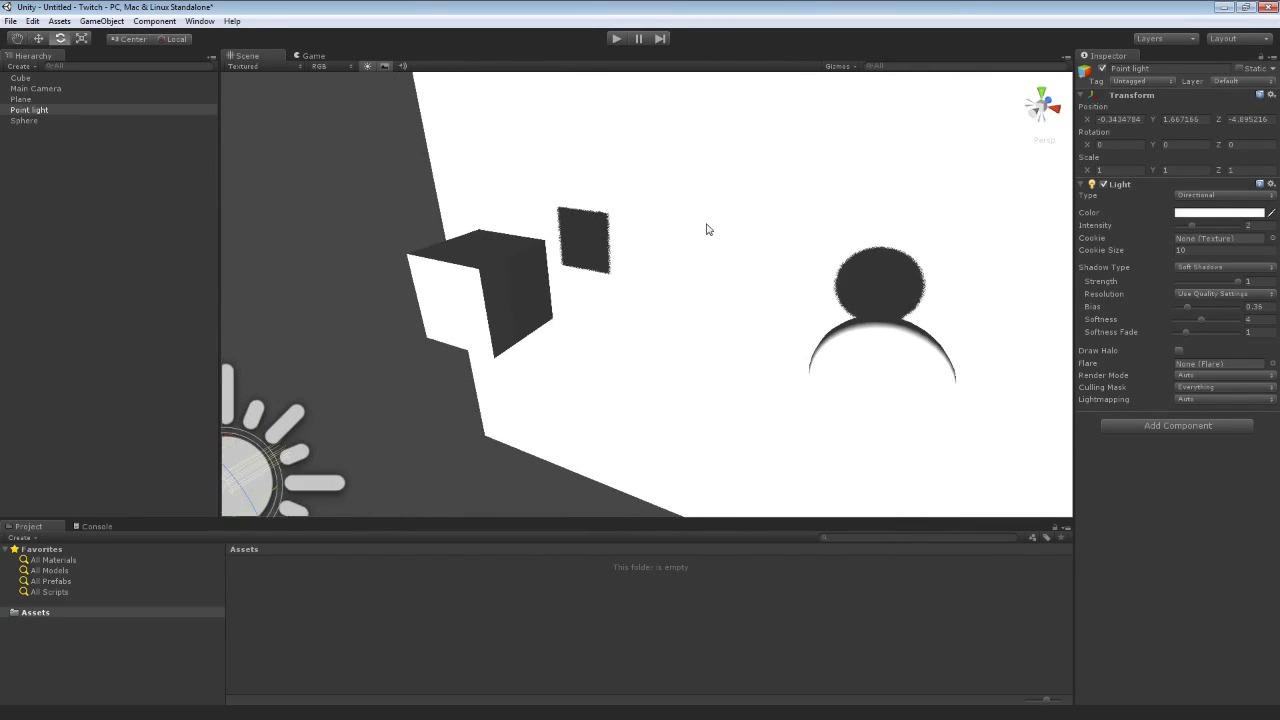
left_click(310, 55)
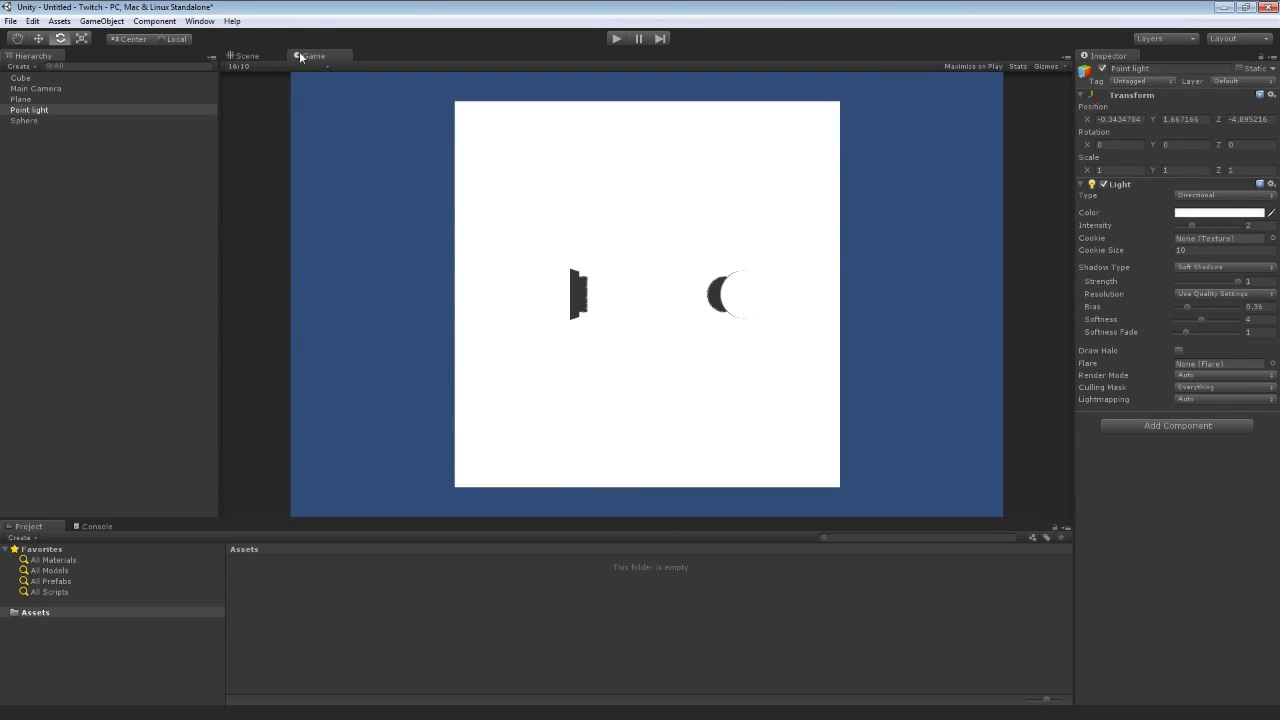
left_click(243, 56)
left_click_drag(674, 206, 928, 222, "alt")
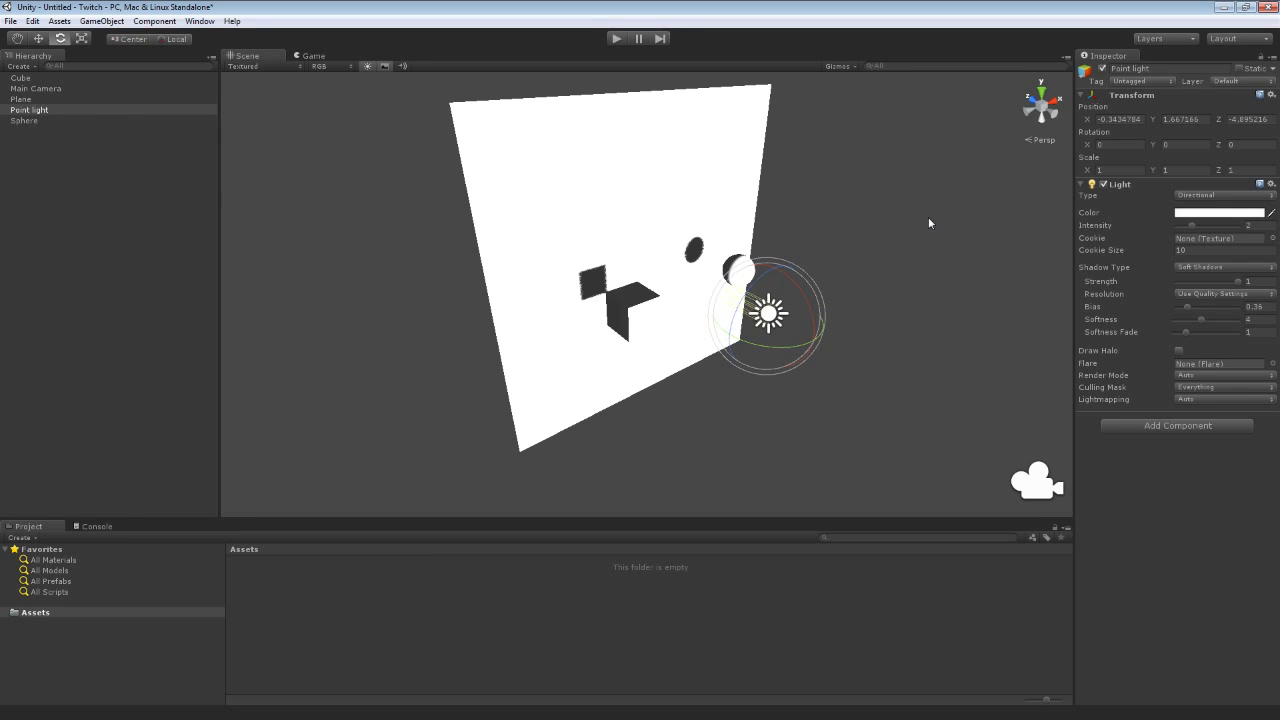
Undo a trial Y-axis rotation of the directional light and move it away from the plane to about Z -5.50.
mouse_move(797, 354)
left_mouse_down()
mouse_move(737, 357)
mouse_move(867, 341)
mouse_move(700, 363)
mouse_move(882, 333)
mouse_move(737, 363)
mouse_move(848, 343)
mouse_move(784, 357)
left_mouse_up()
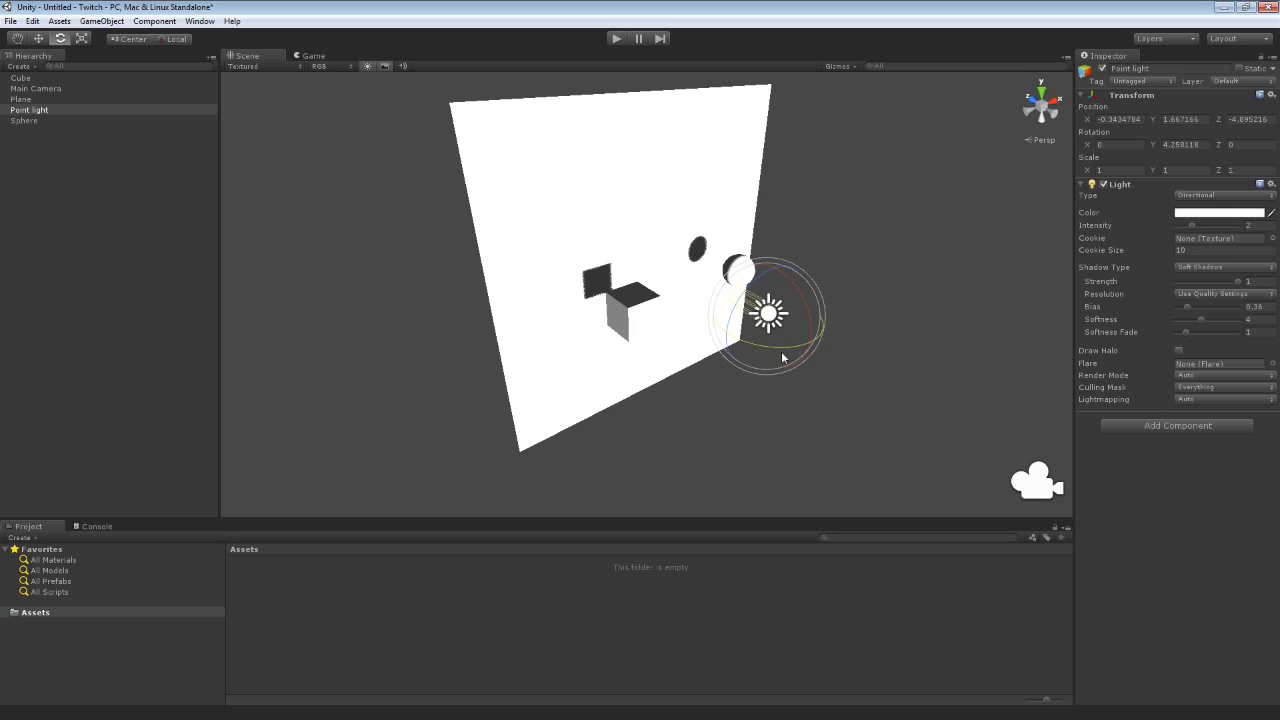
key("ctrl+z")
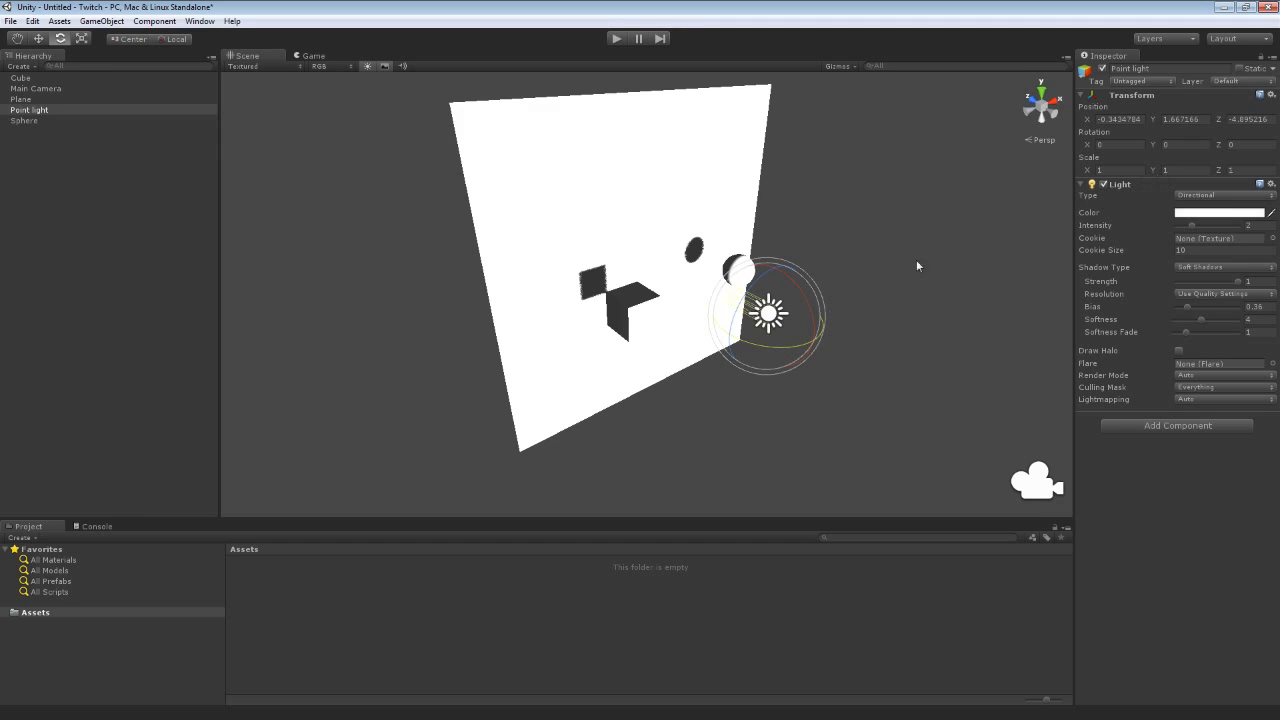
key("w")
left_click_drag(727, 301, 760, 321)
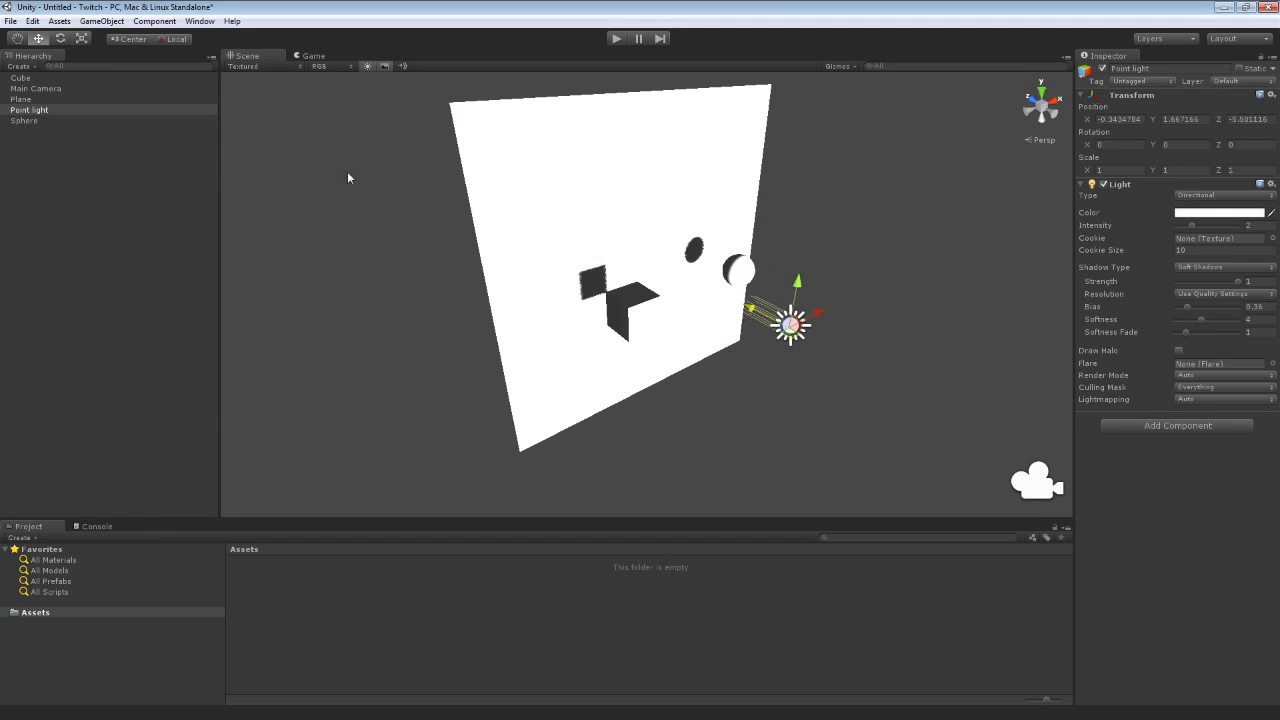
Try the Forward rendering path in the Player settings, then restore Deferred Lighting.
left_click(34, 21)
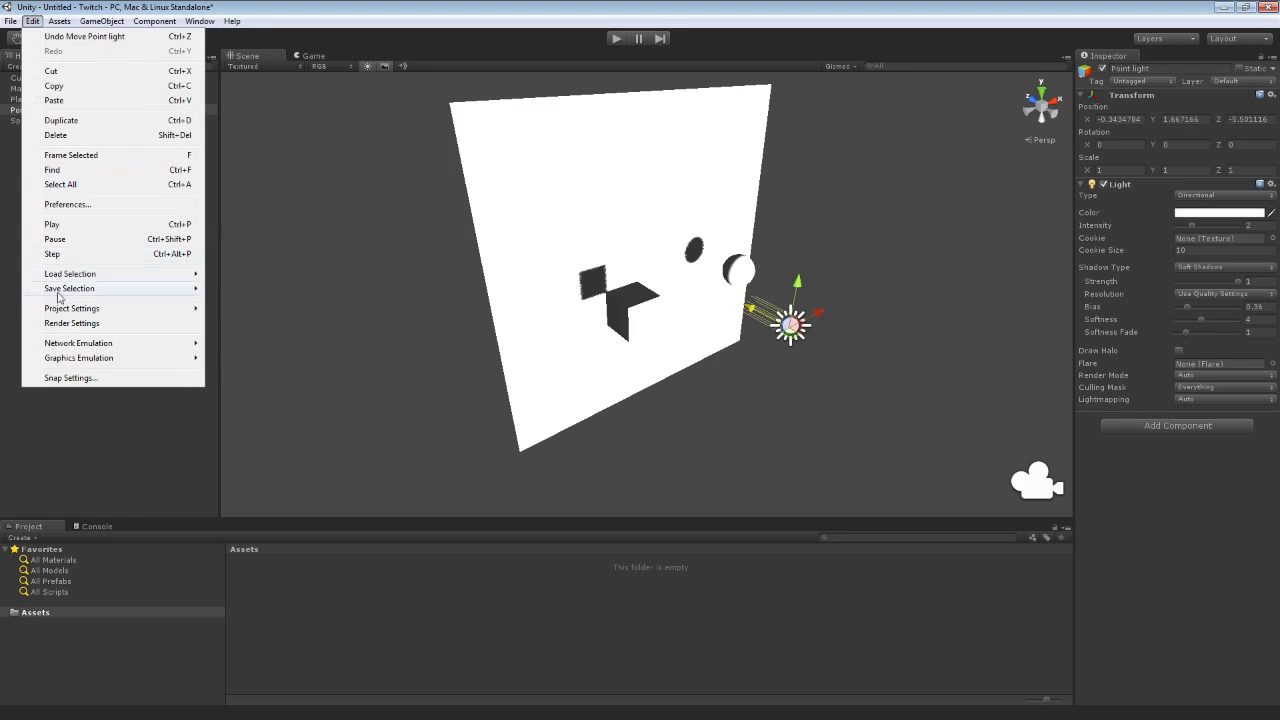
mouse_move(98, 310)
left_click(264, 368)
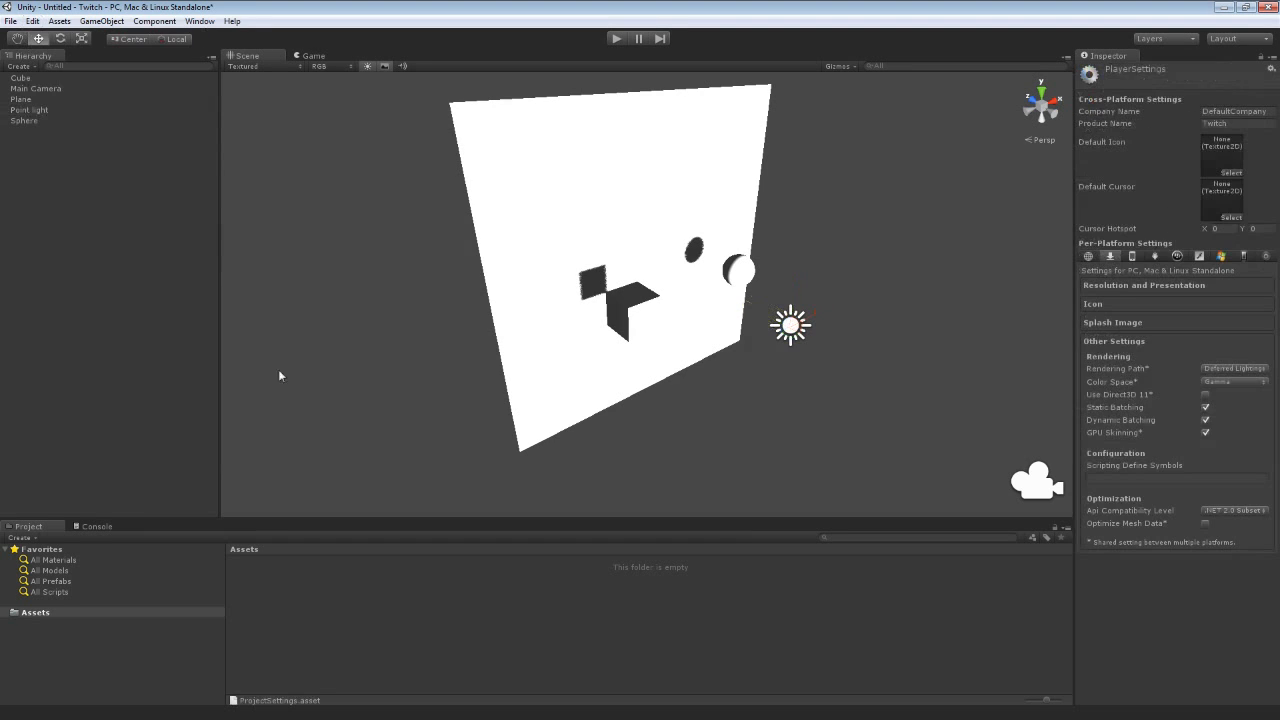
left_click(1211, 370)
left_click(1205, 392)
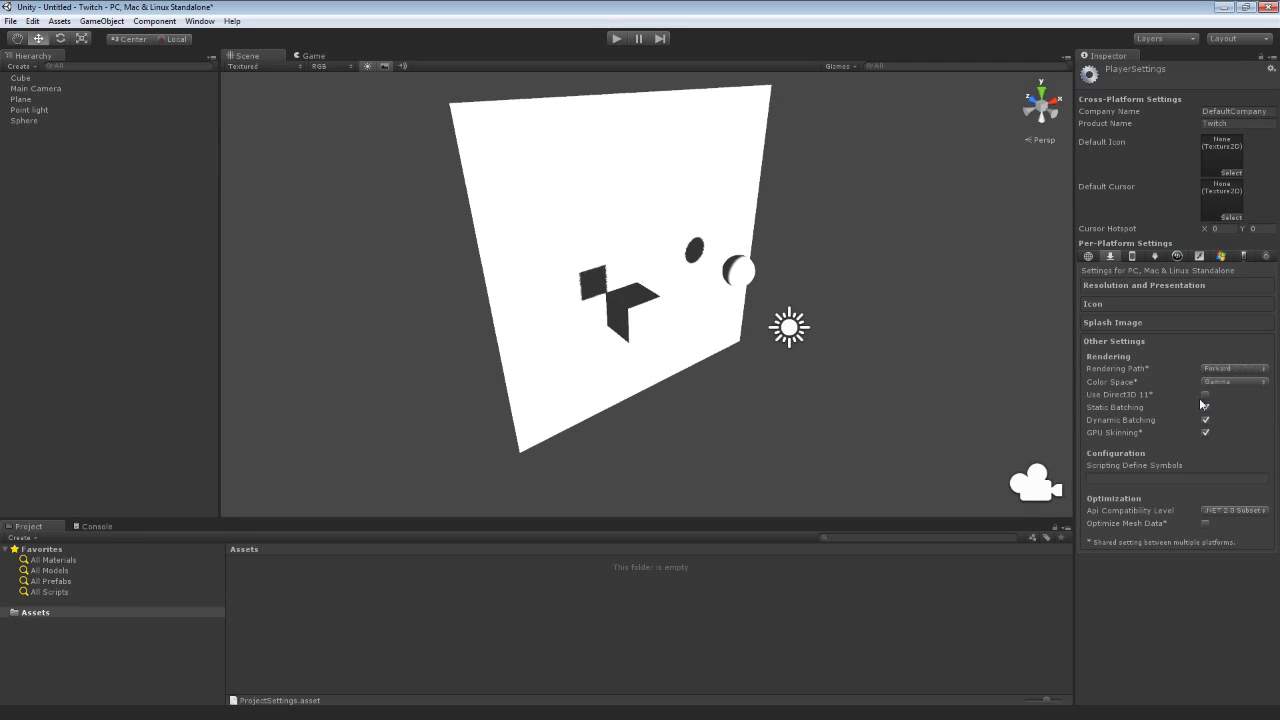
mouse_move(928, 314)
left_mouse_down("alt")
mouse_move(674, 331)
mouse_move(938, 330)
left_mouse_up("alt")
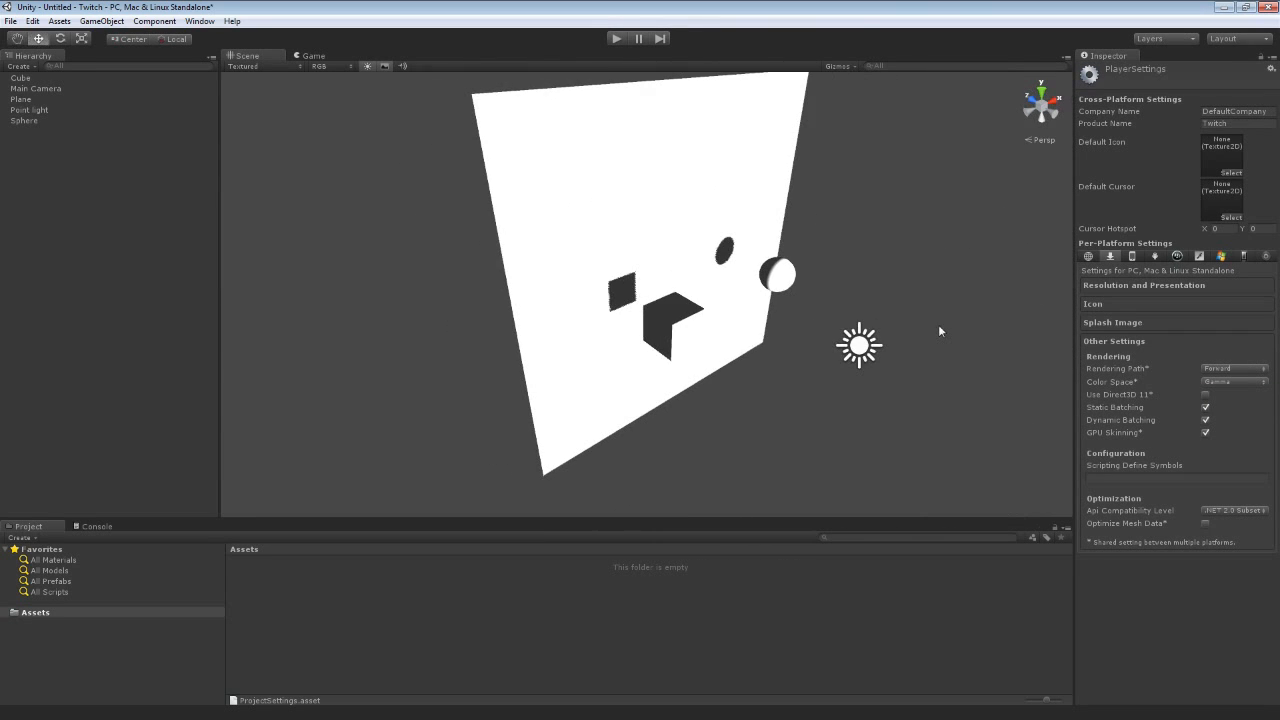
left_click(1221, 369)
left_click(1207, 412)
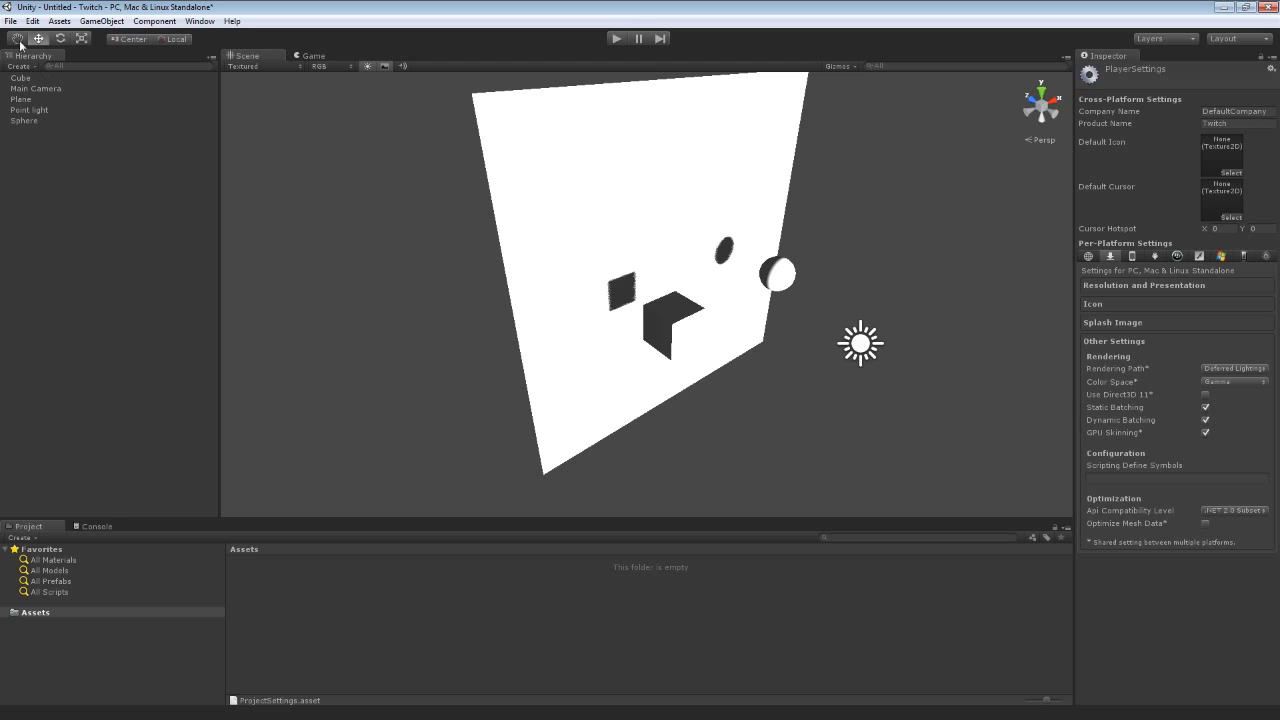
Change the directional light's type to Area (baked only) and turn off scene lighting in the Scene view.
left_click(862, 346)
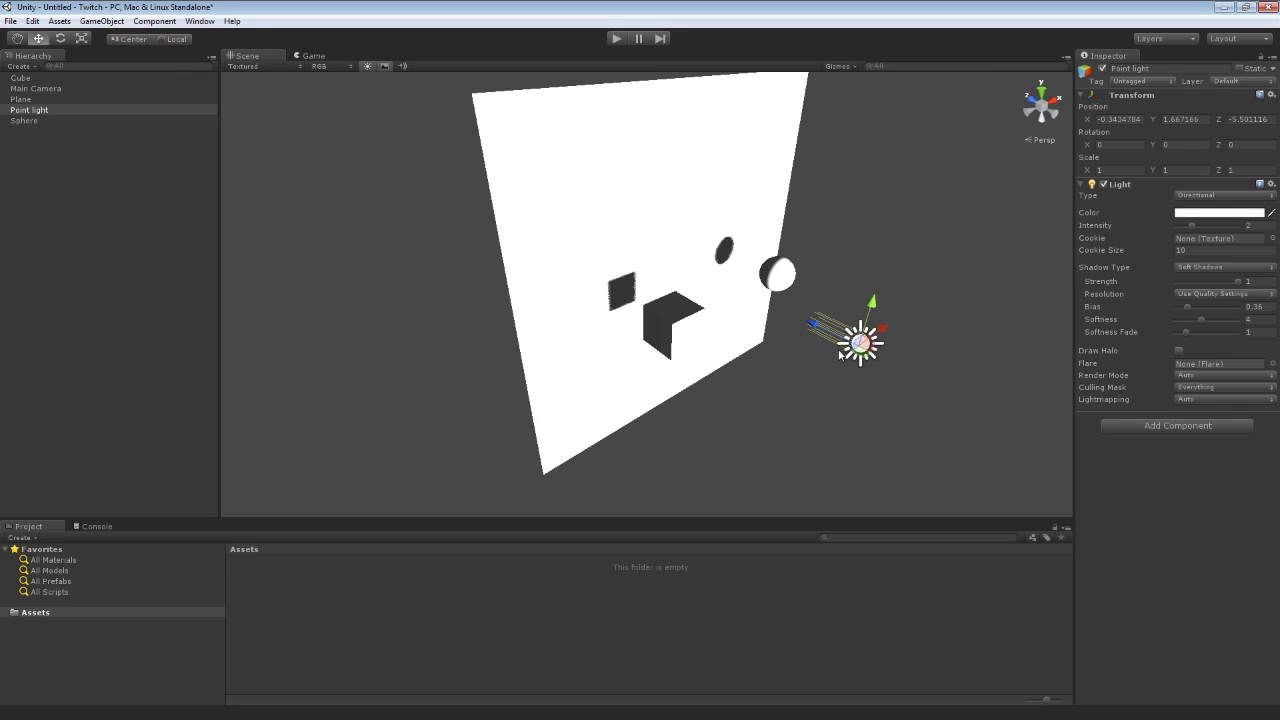
left_click(1195, 196)
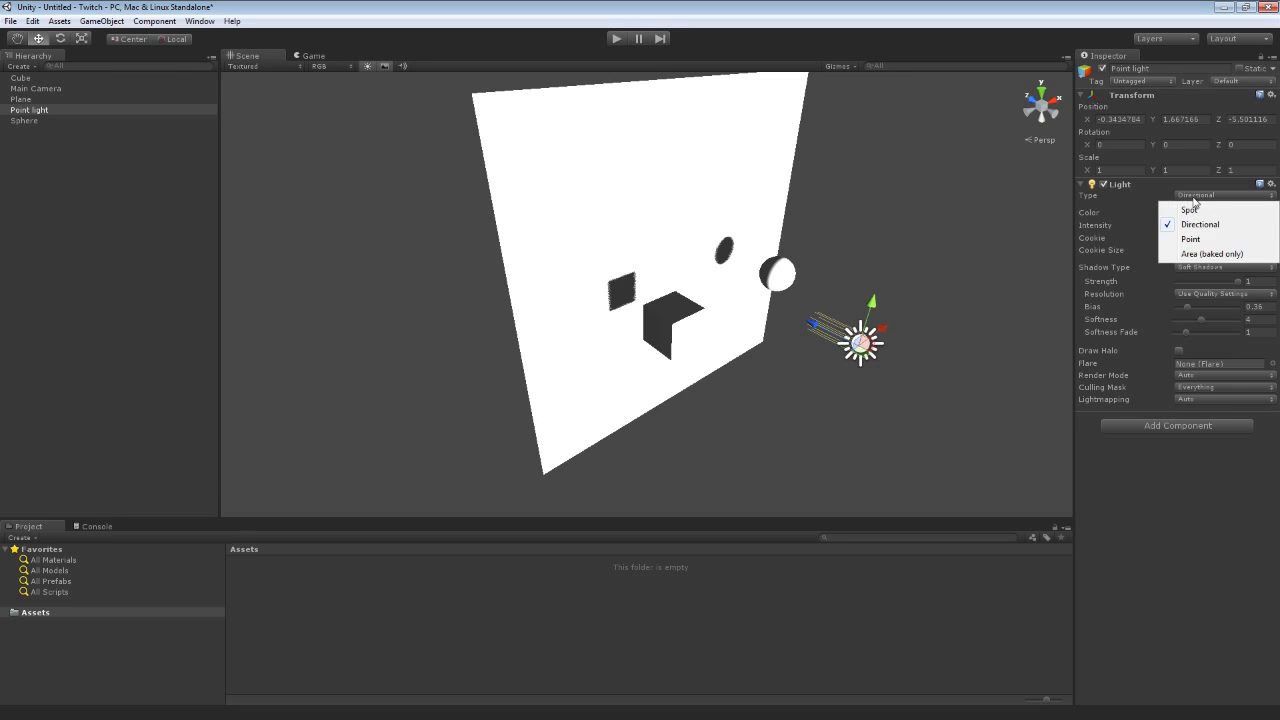
left_click(1191, 254)
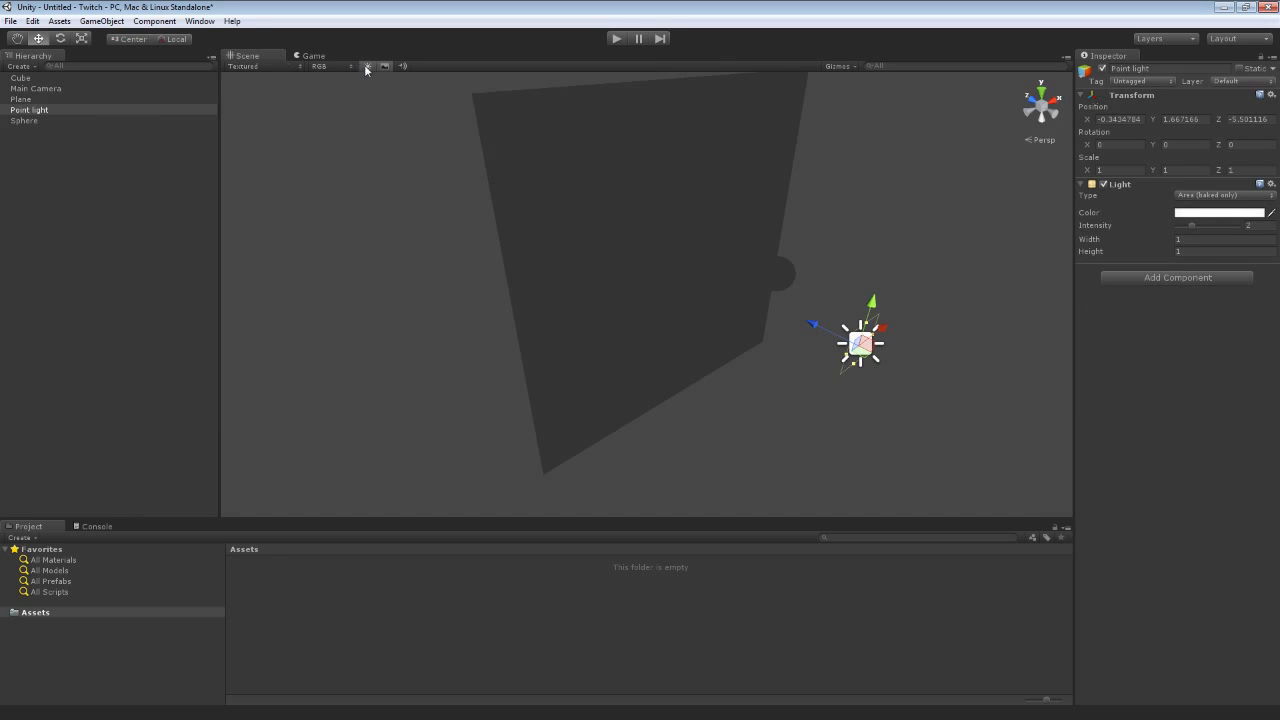
left_click(366, 65)
left_click_drag(595, 372, 535, 307, "alt")
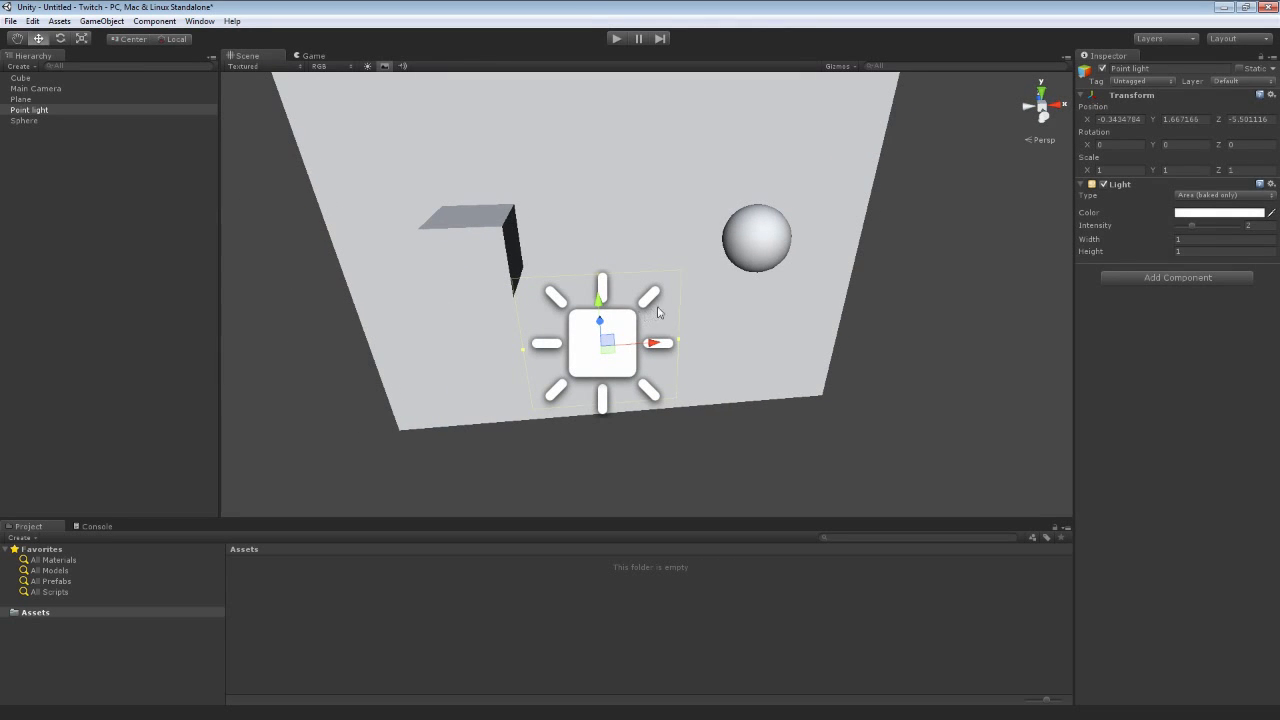
Set the area light's width to about 2.67 and its height to 2.5, and inspect its outline from both sides.
left_click_drag(1145, 243, 1170, 254)
type("2.5")
left_click_drag(966, 303, 686, 288, "alt")
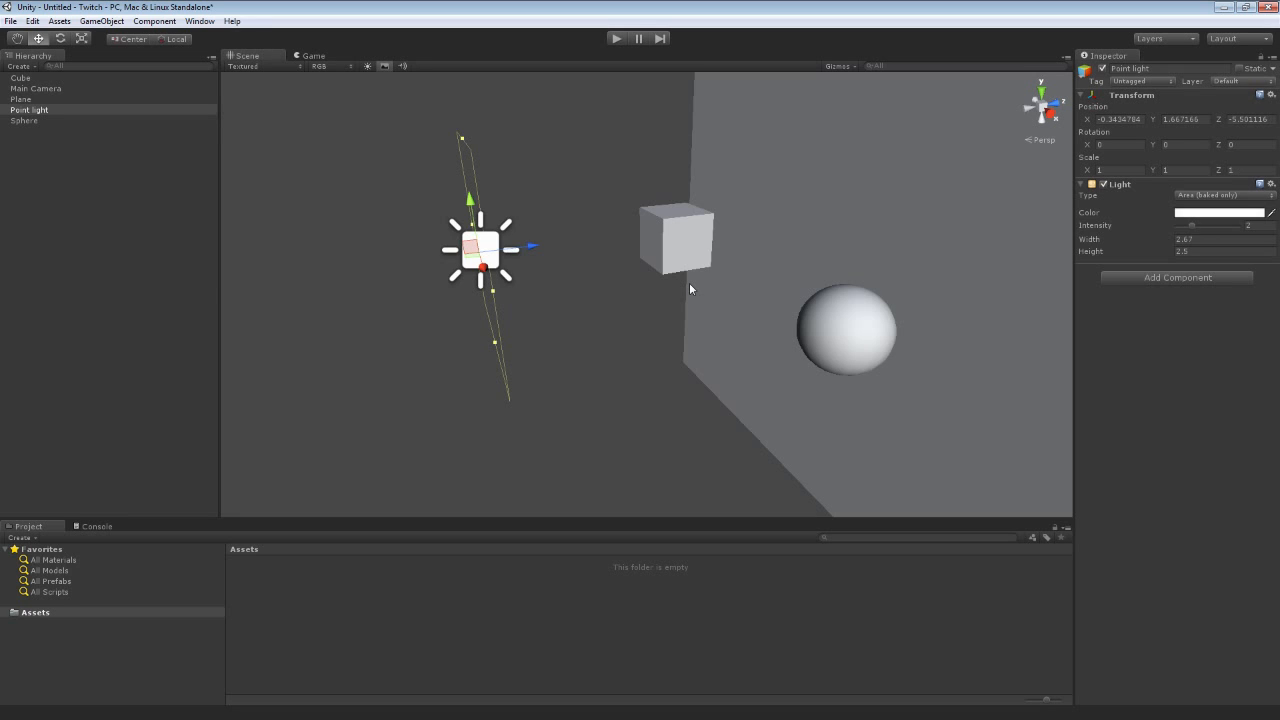
left_click_drag(689, 286, 825, 320, "alt")
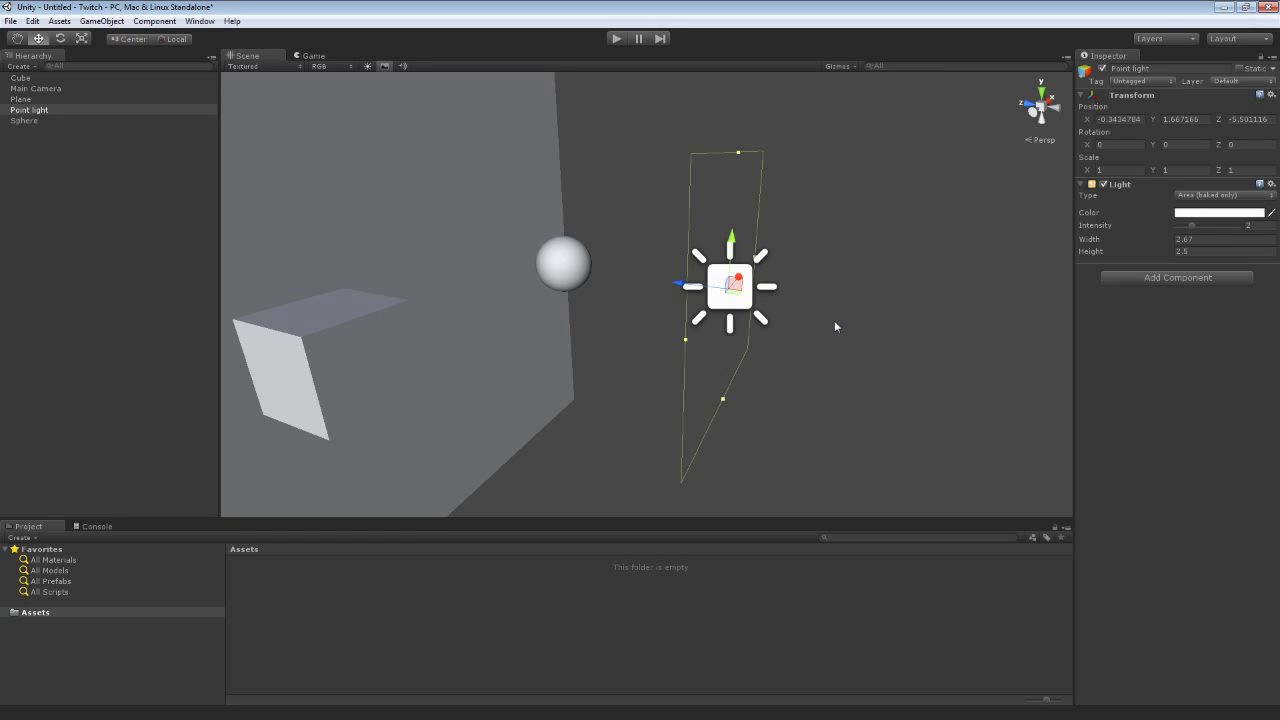
Return the light to Directional under scene lighting and lower its intensity to about 0.96.
left_click(1207, 195)
left_click(1192, 225)
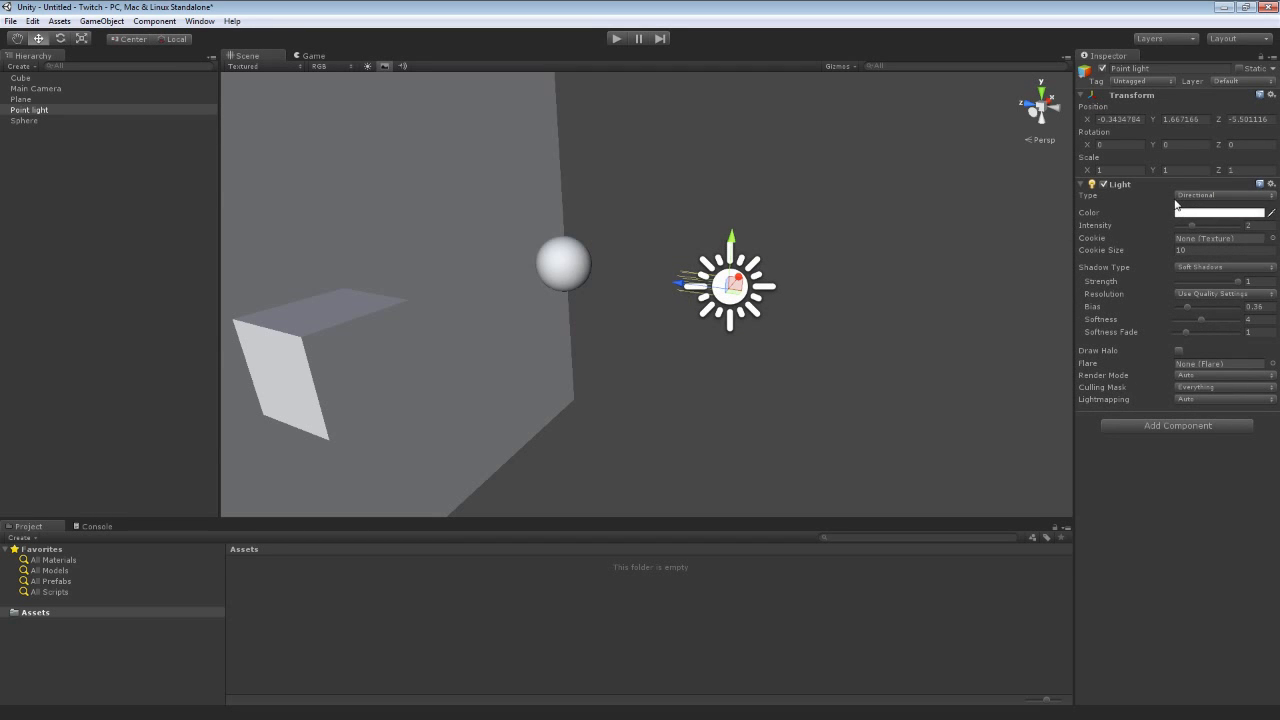
left_click(367, 65)
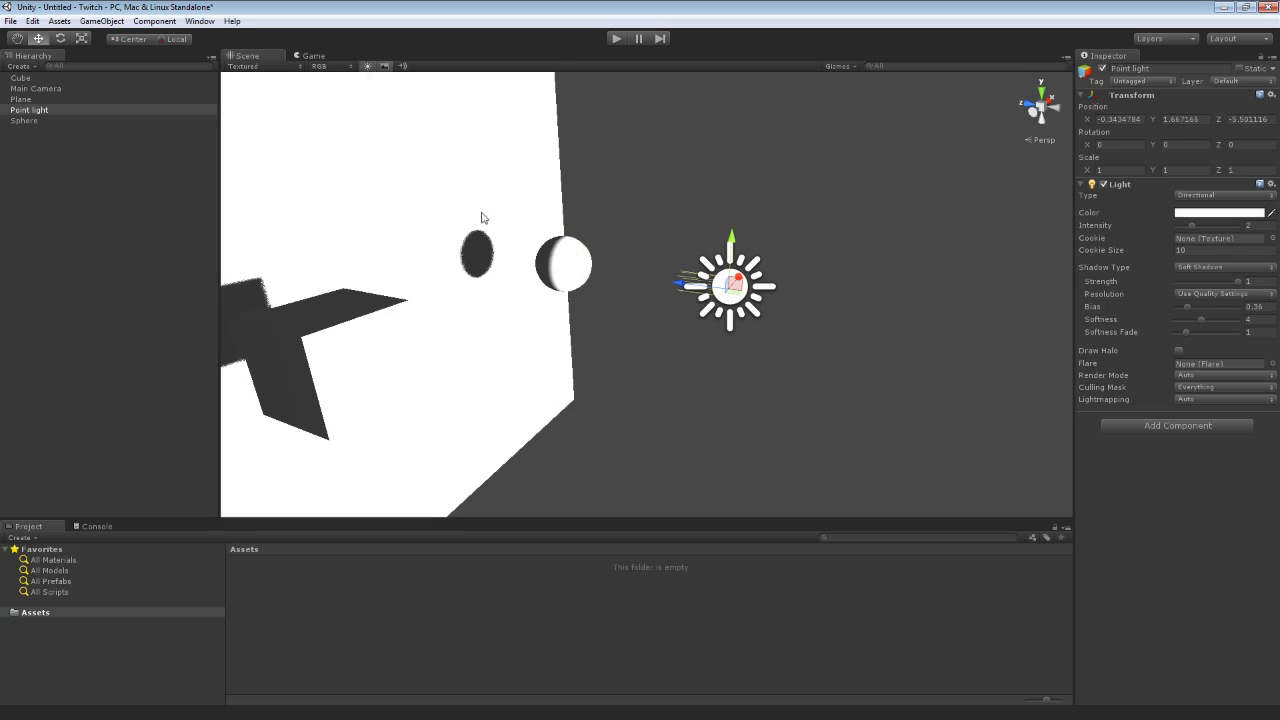
left_click_drag(1191, 227, 1184, 227)
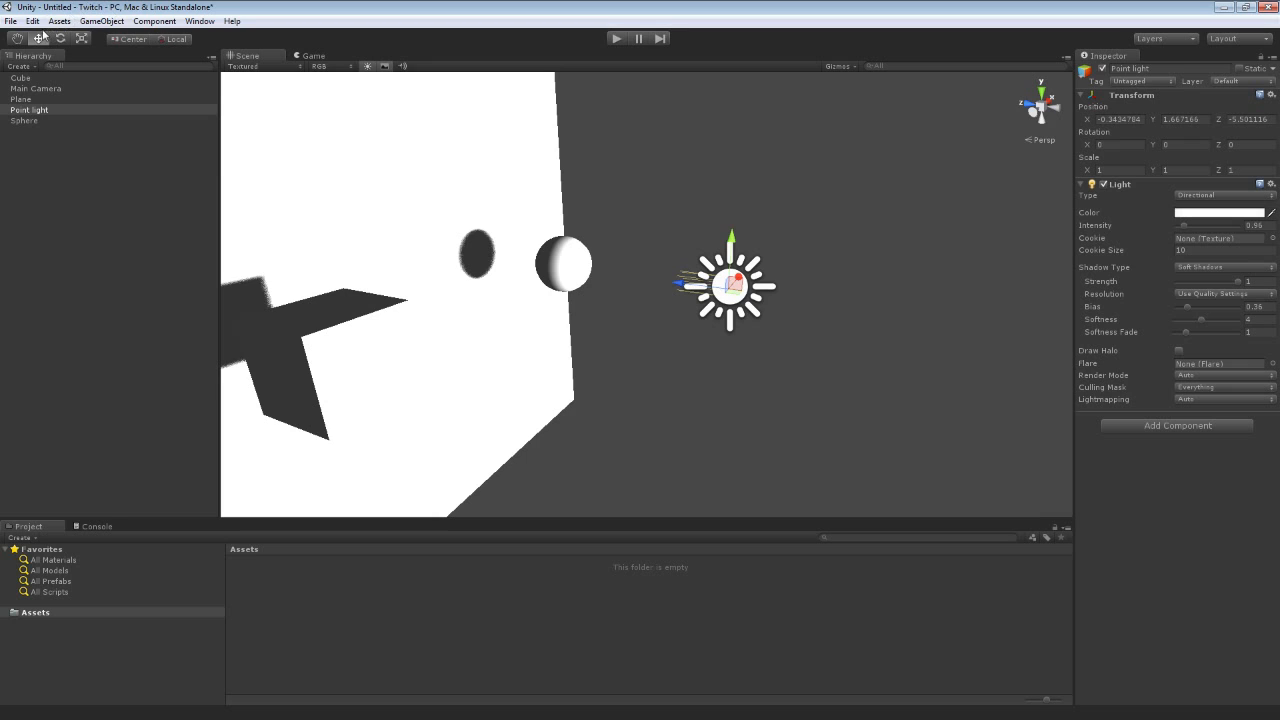
Add a second directional light and move it near the plane's lower corner, to about X 7.27, Y -2.15, Z -4.23.
left_click(101, 21)
mouse_move(117, 60)
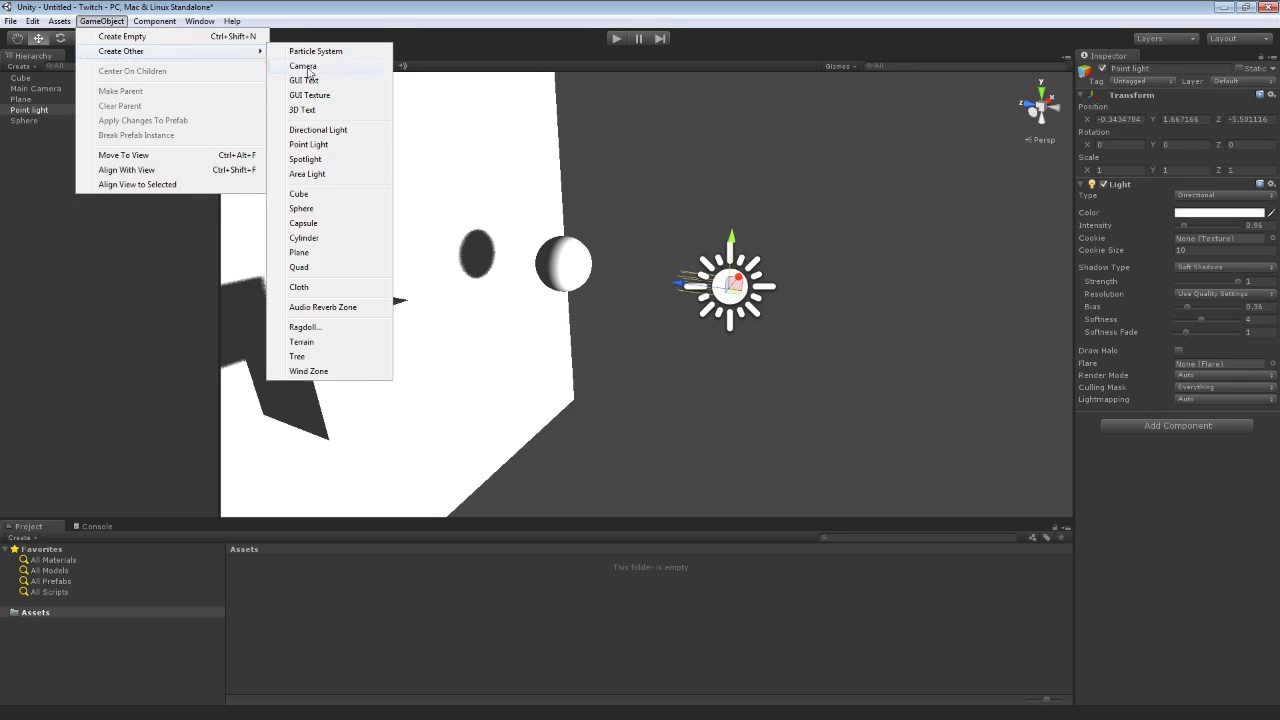
left_click(306, 134)
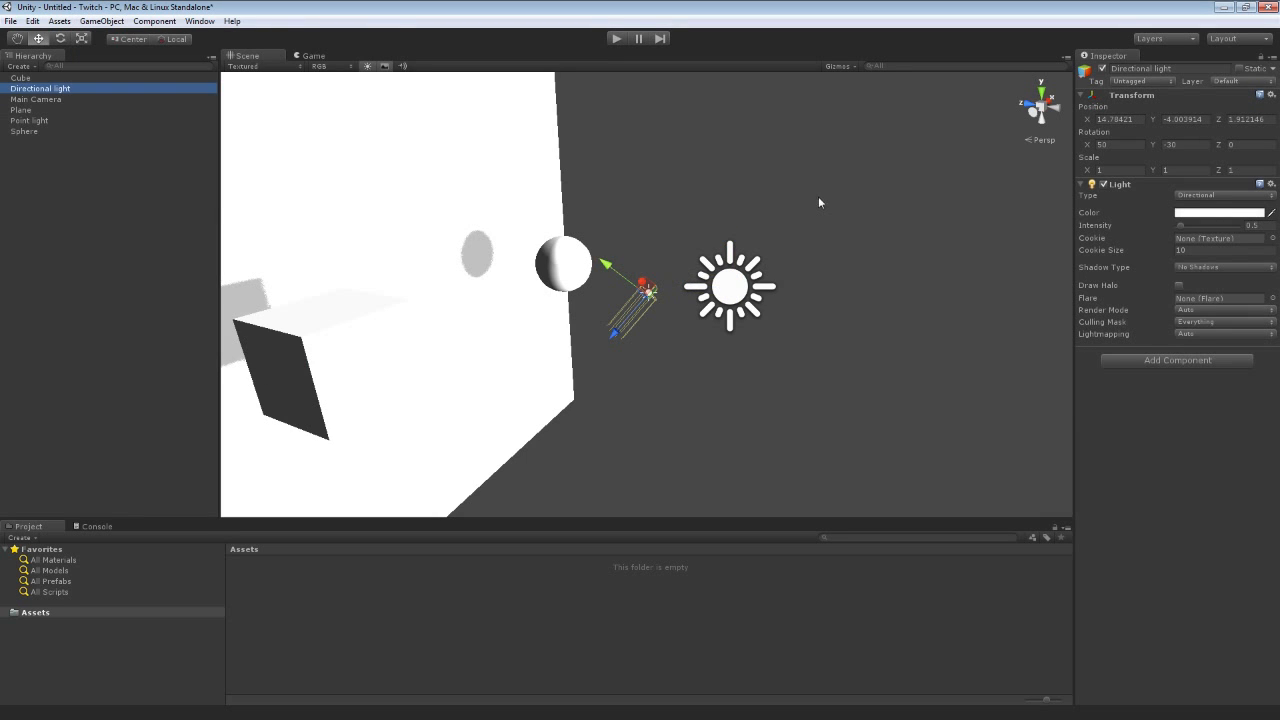
left_click_drag(823, 200, 706, 290, "alt")
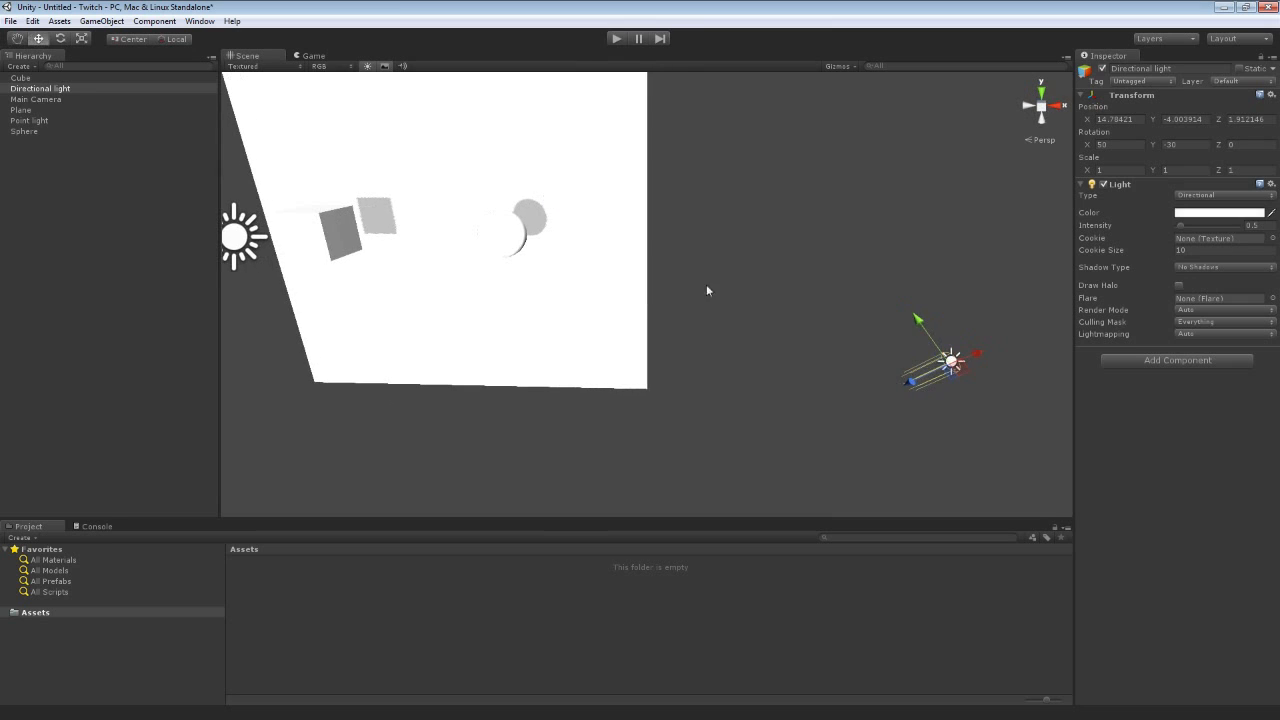
left_click_drag(912, 387, 792, 413)
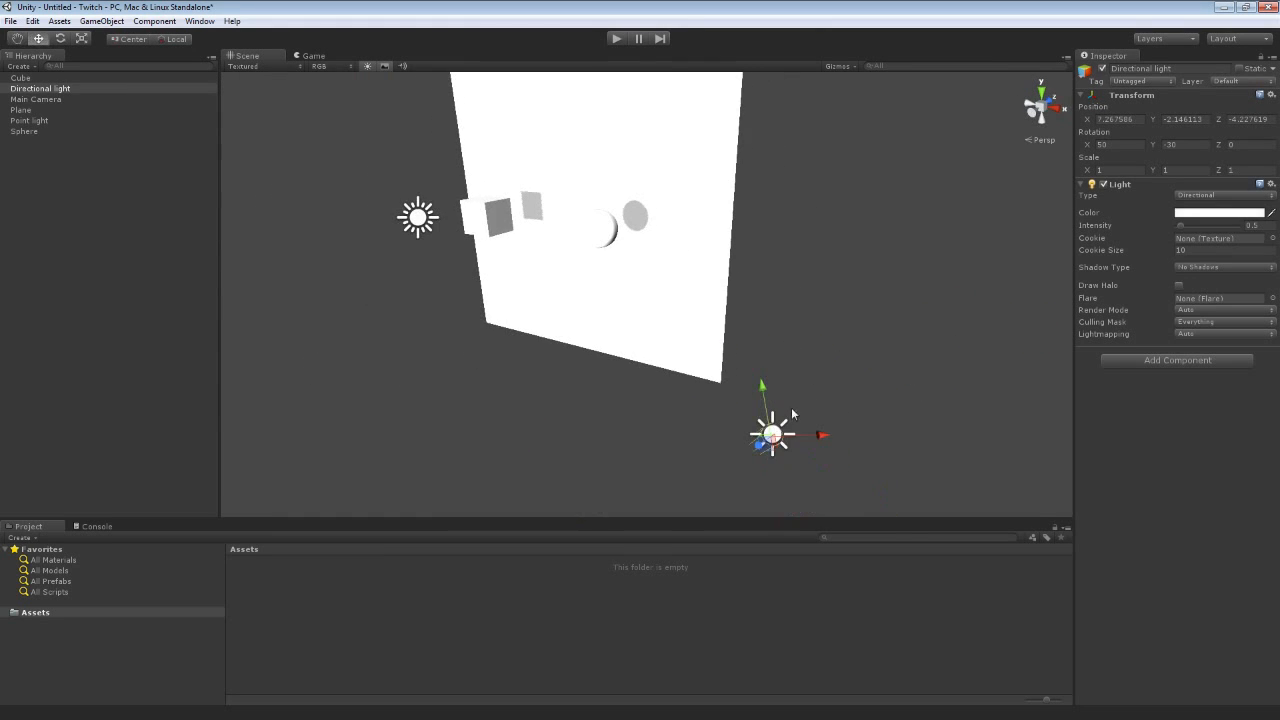
left_click_drag(893, 385, 789, 366, "alt")
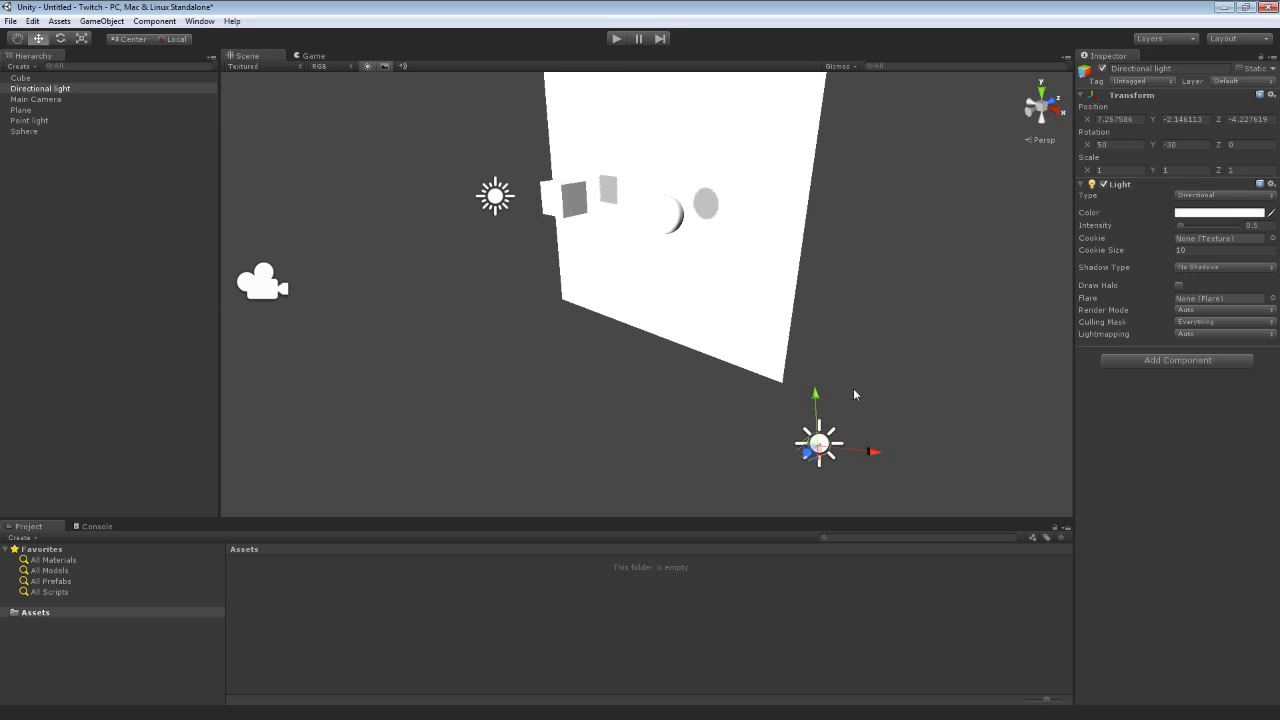
Give the second directional light Hard Shadows and rotate it to about X 76.5, Y 33.9, Z 55.2 degrees.
key("e")
mouse_move(833, 433)
left_mouse_down()
mouse_move(840, 450)
mouse_move(920, 443)
mouse_move(773, 448)
mouse_move(868, 447)
mouse_move(827, 441)
left_mouse_up()
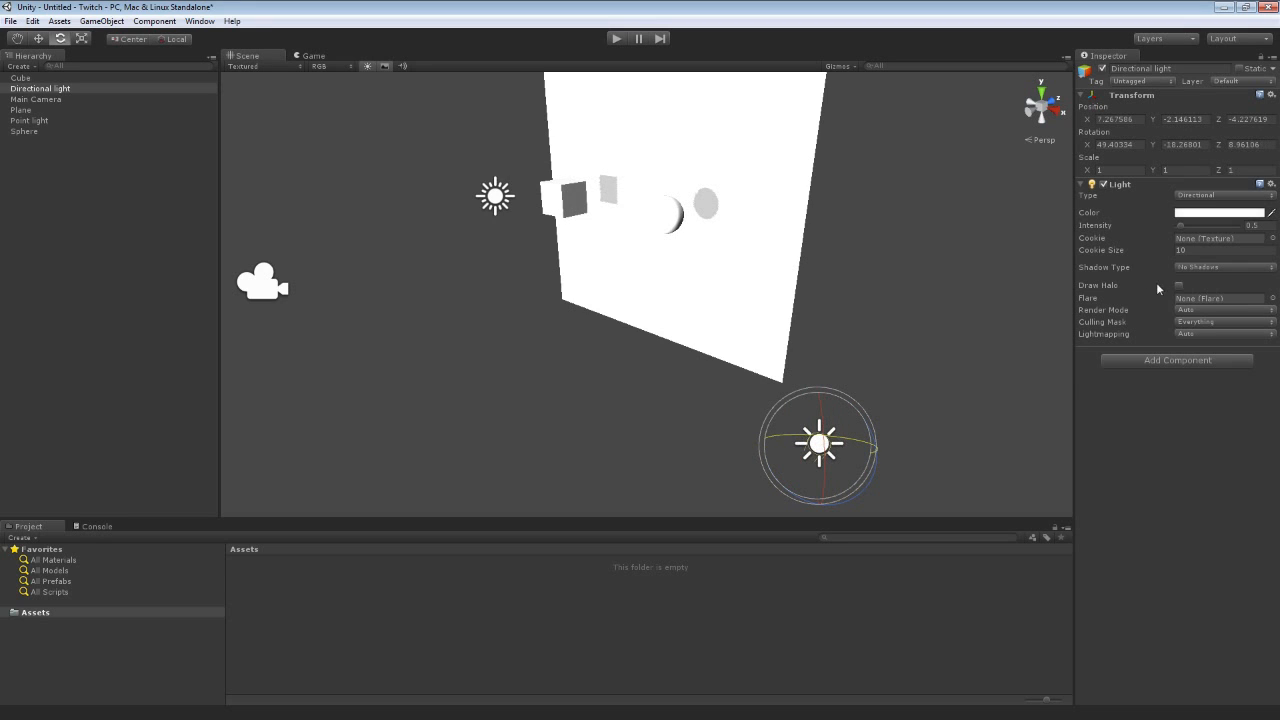
left_click(1189, 268)
left_click(1197, 298)
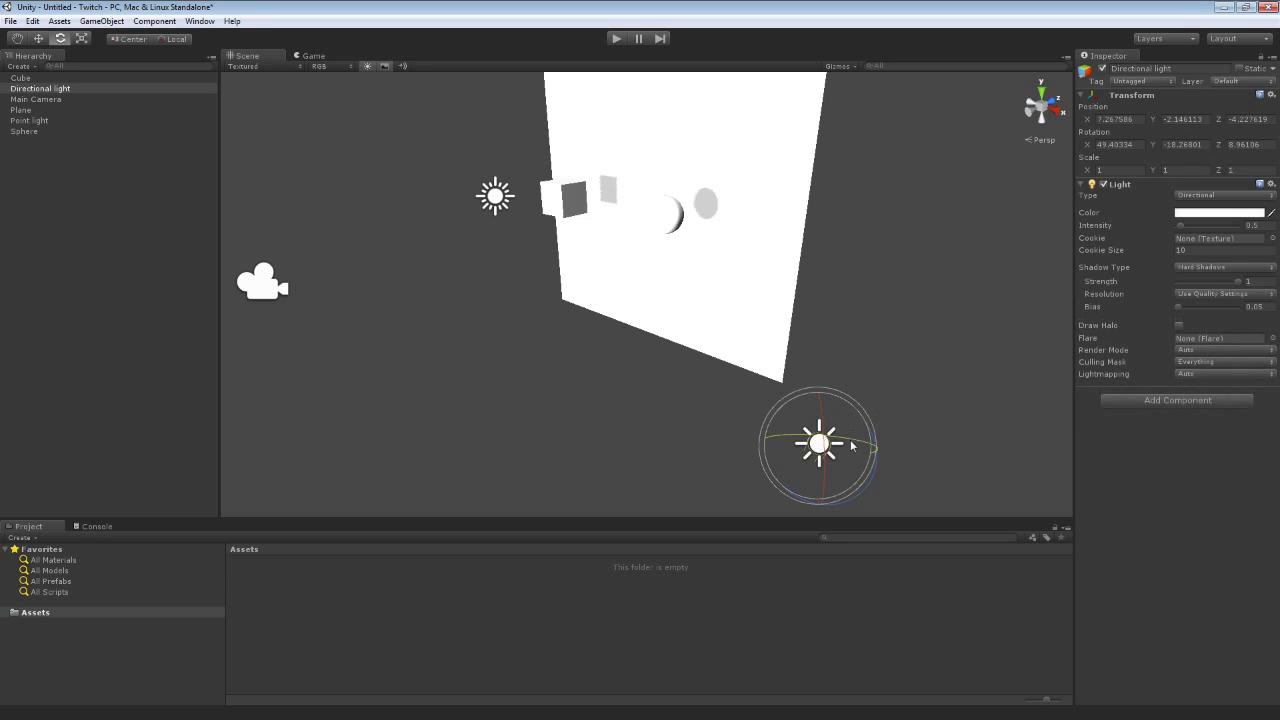
mouse_move(852, 444)
left_mouse_down()
mouse_move(818, 443)
mouse_move(817, 458)
mouse_move(812, 425)
mouse_move(860, 430)
left_mouse_up()
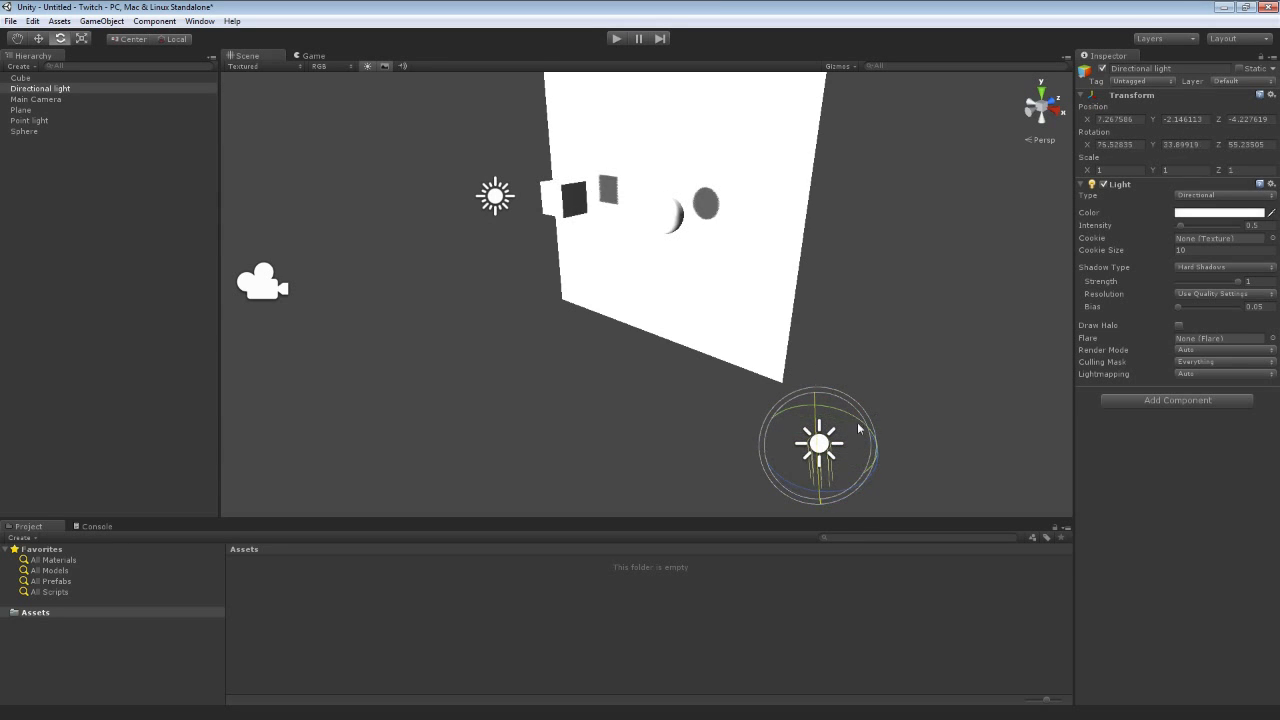
Delete the second directional light from the scene.
key("Delete")
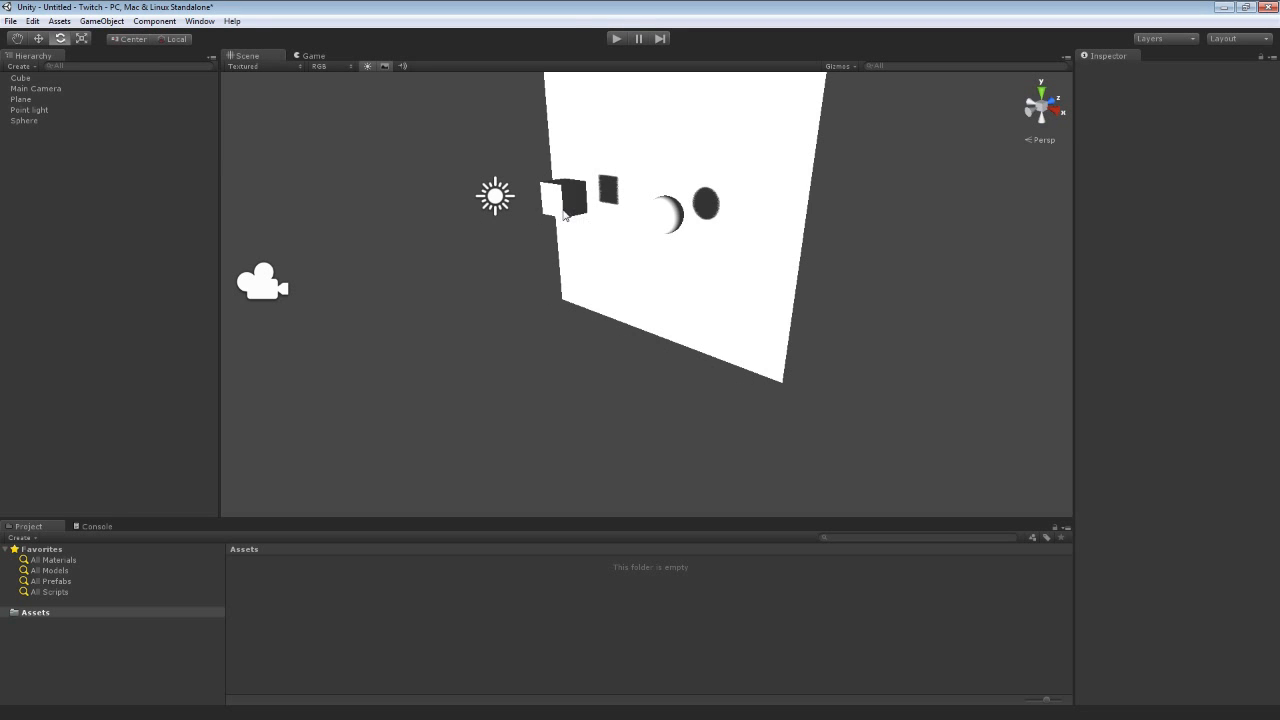
left_click_drag(548, 316, 798, 267, "alt")
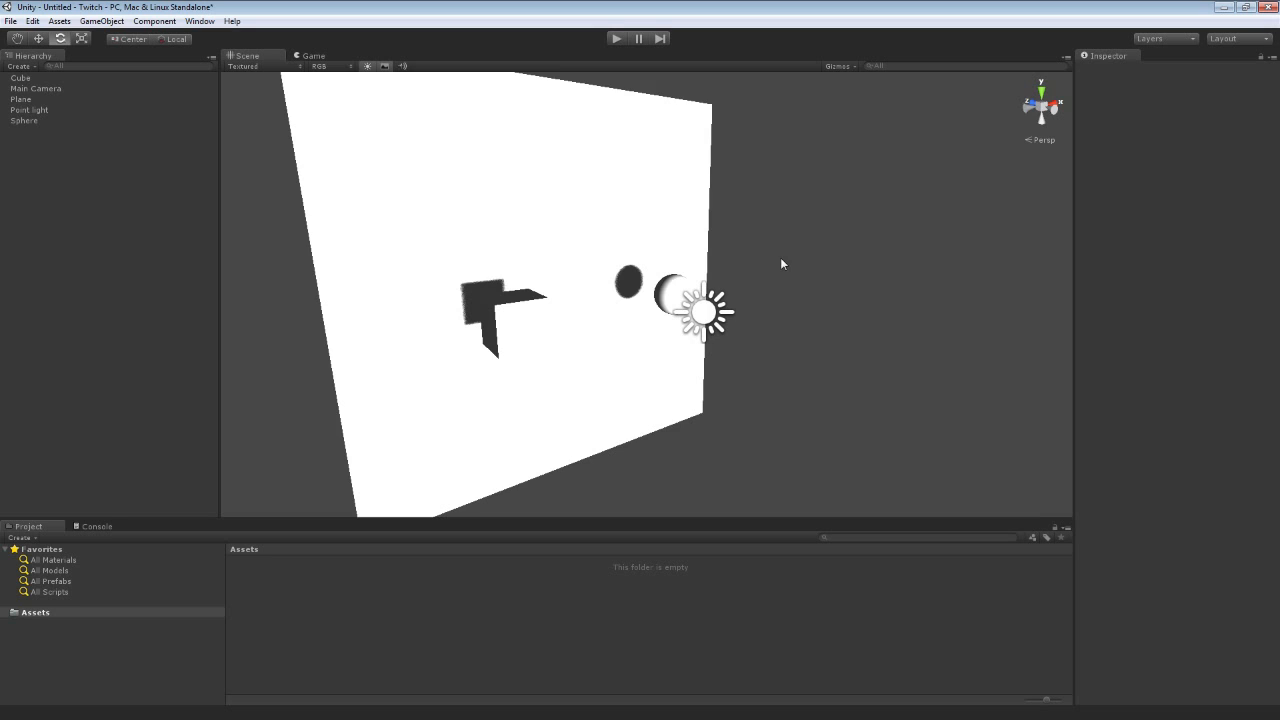
right_click_drag(783, 224, 846, 302)
Select the remaining light in front of the plane and change its type to Spot.
left_click(652, 288)
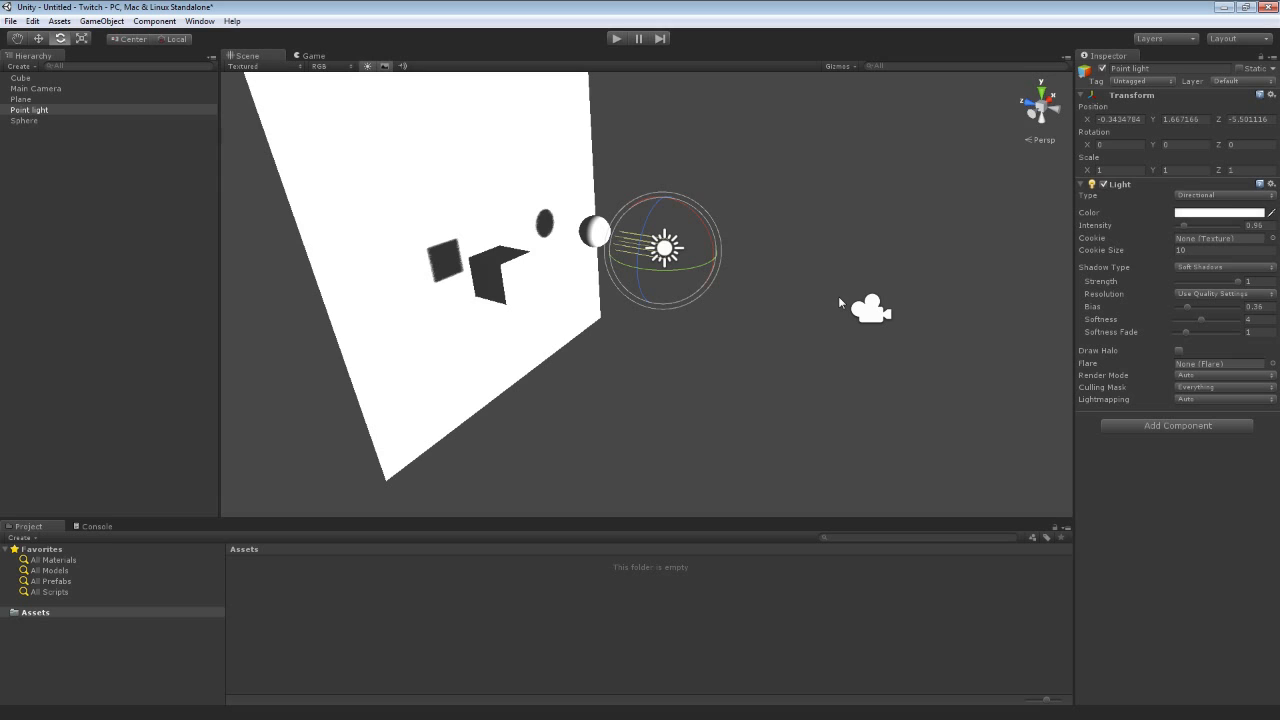
left_click(1180, 196)
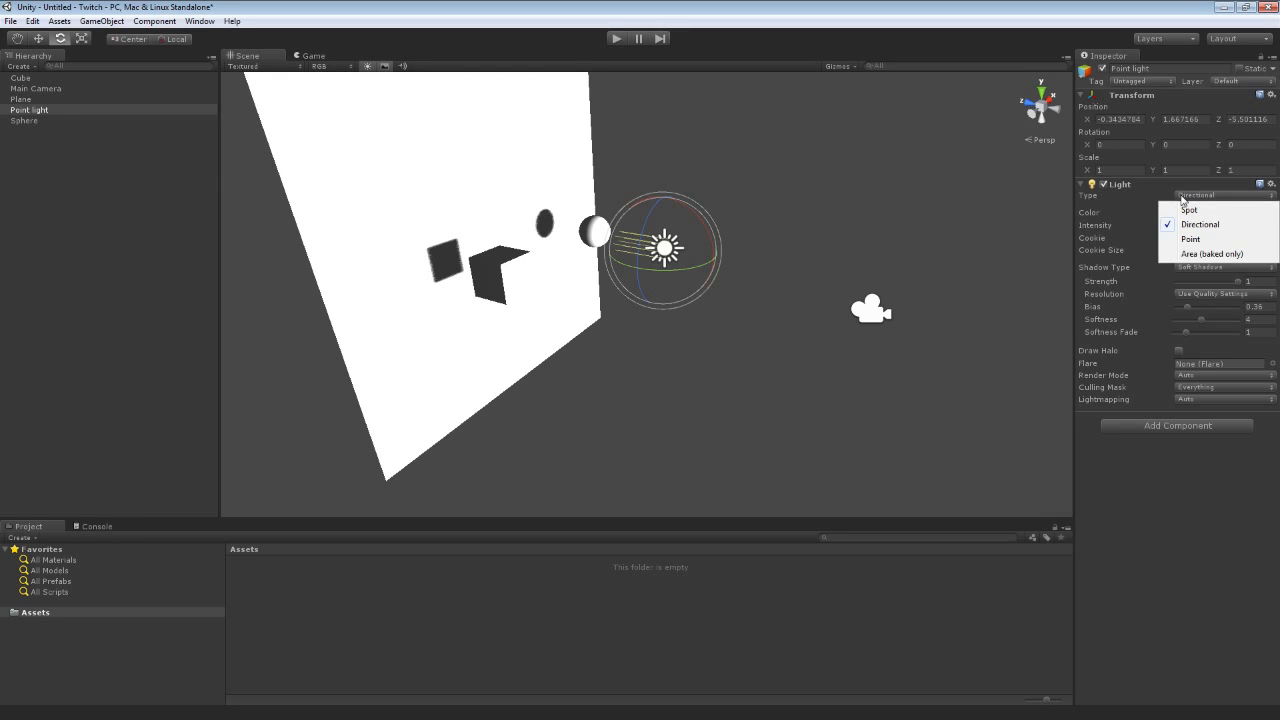
left_click(1188, 205)
Change the selected light's type from Spot to Point and set its range to 10.
left_click(1224, 195)
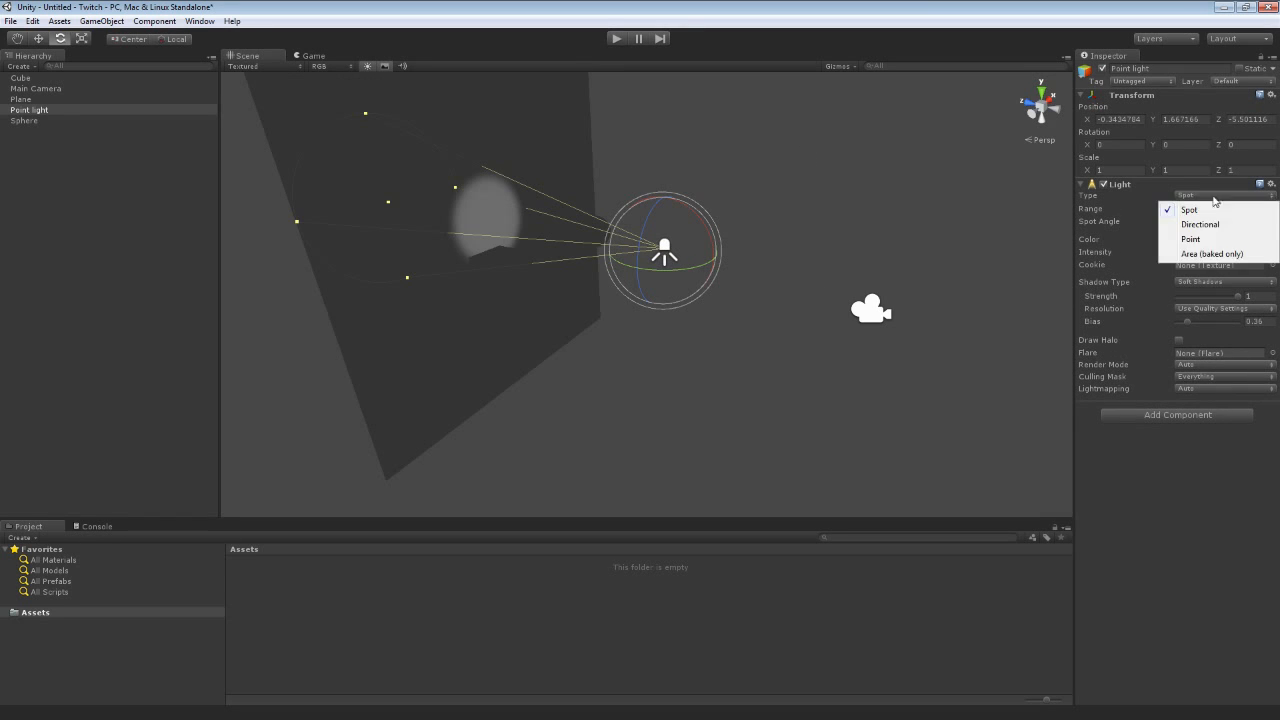
left_click(1195, 241)
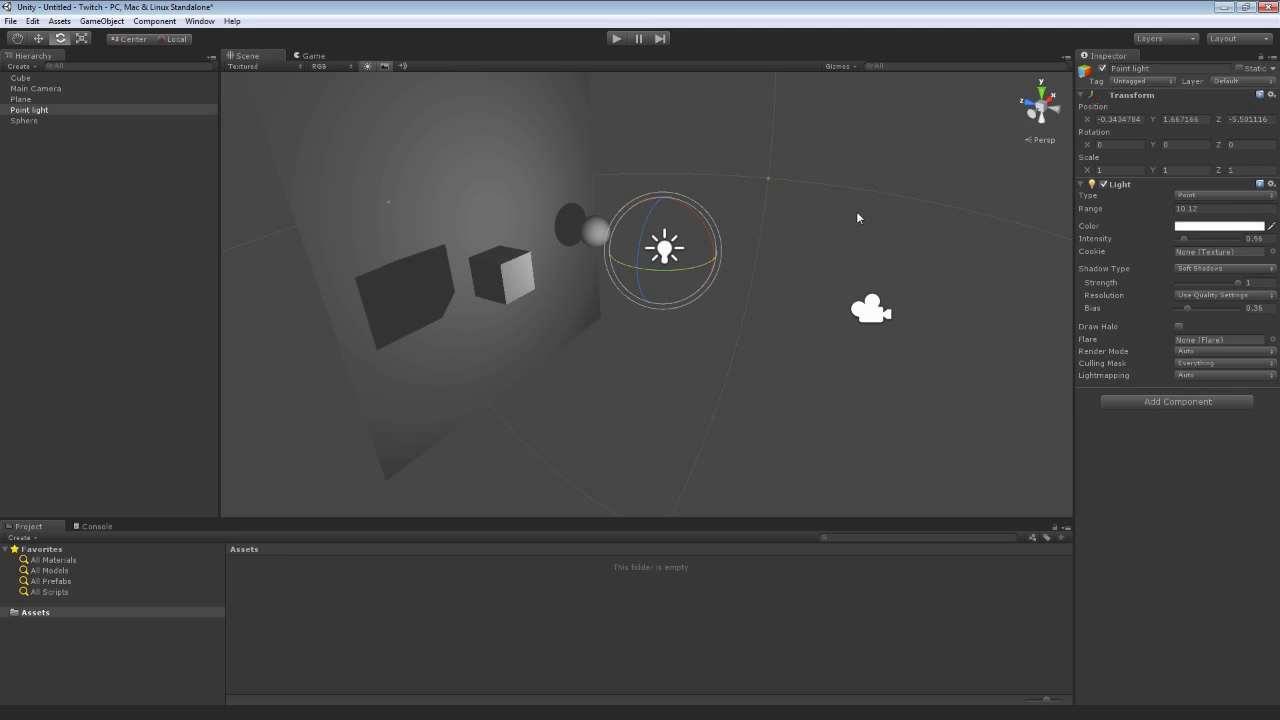
left_click(1151, 214)
type("10")
left_click_drag(1229, 209, 1134, 209)
type("10")
right_click_drag(950, 213, 986, 210)
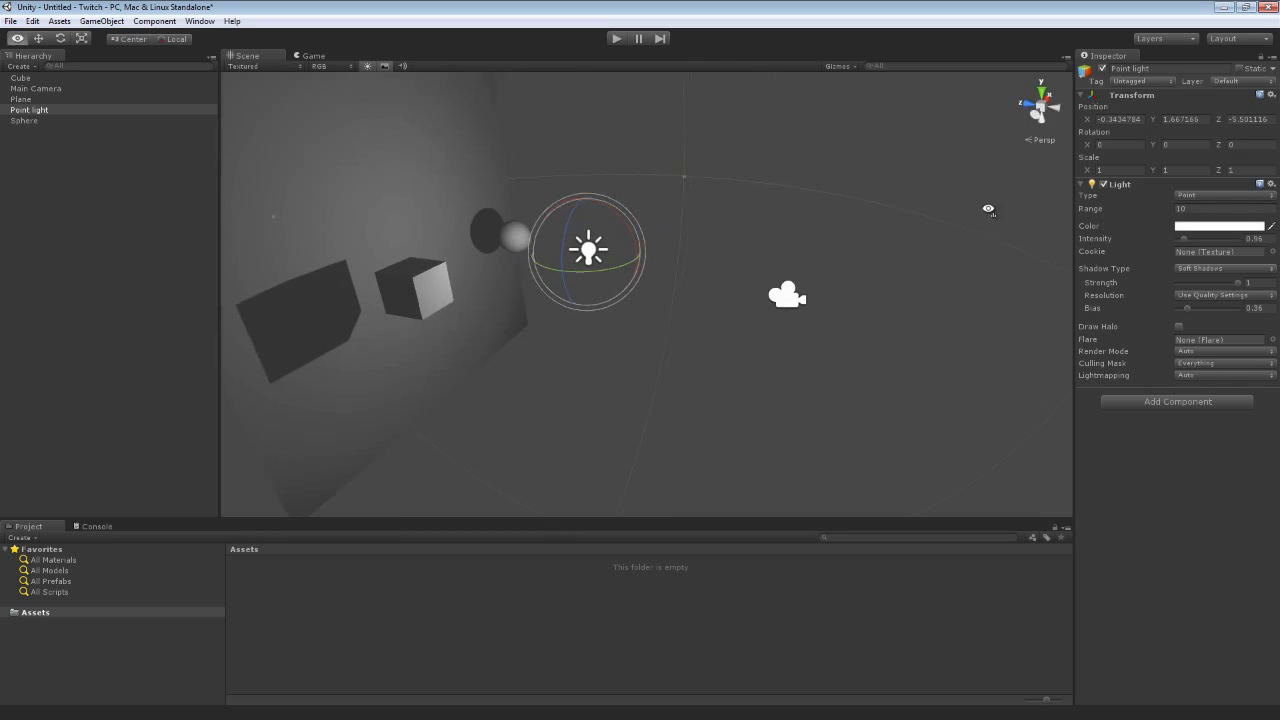
Set the point light's intensity to 2.
left_click(1265, 240)
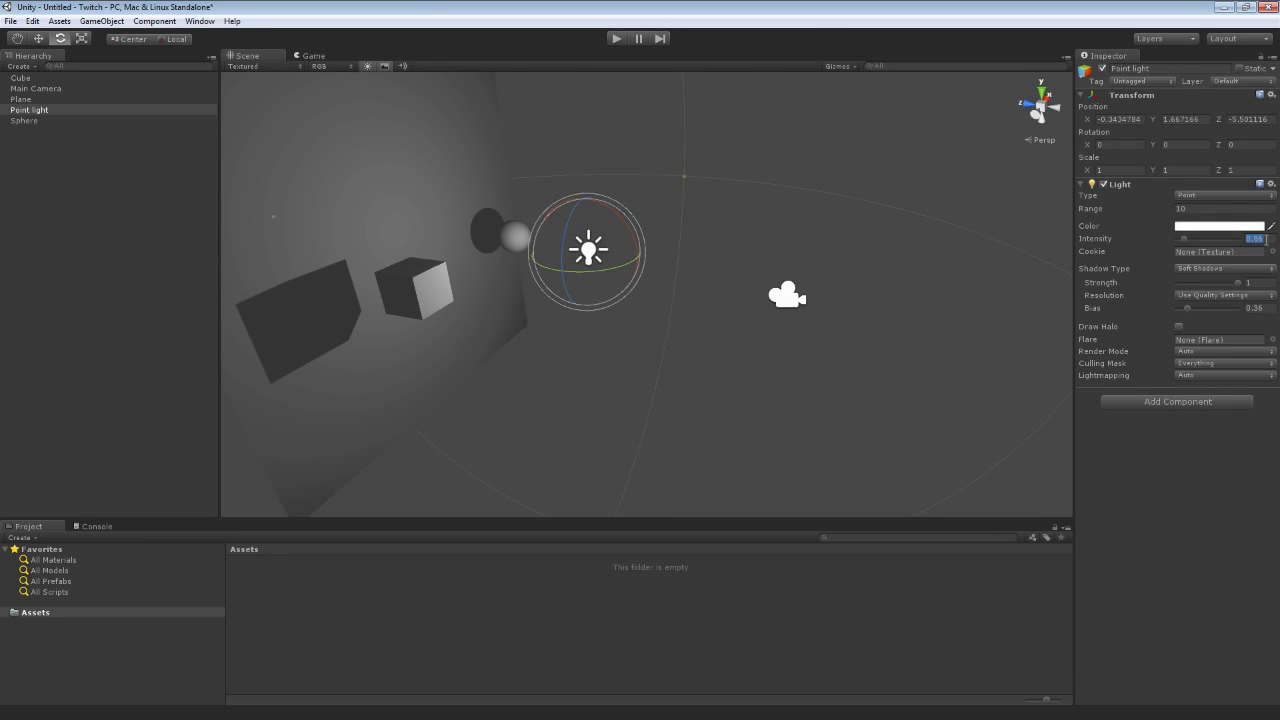
type("20")
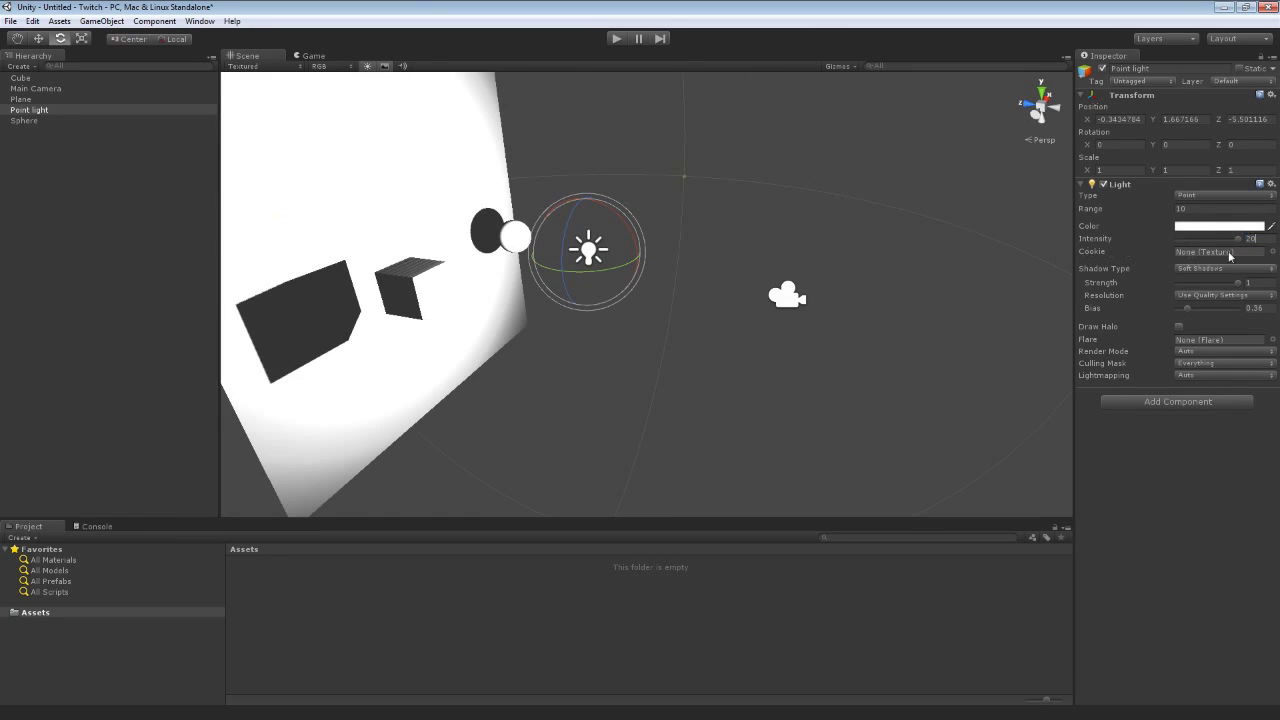
key("BackSpace")
key("Return")
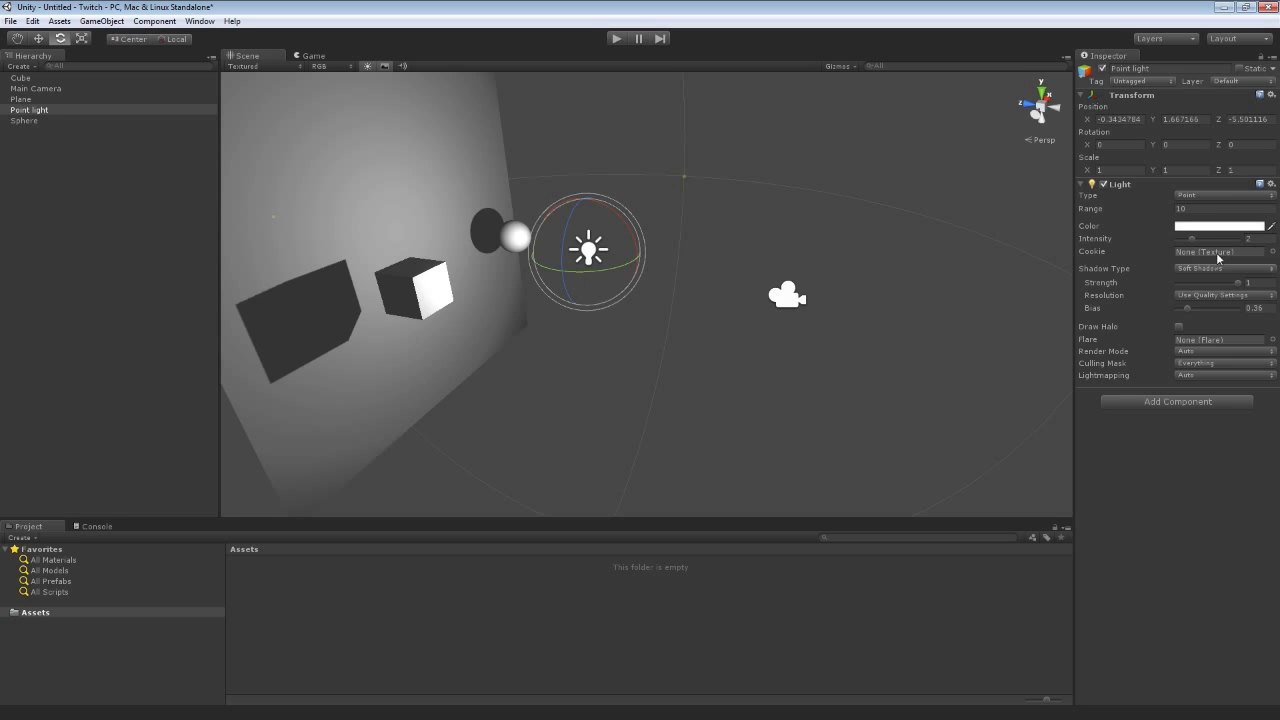
right_click_drag(829, 158, 776, 164)
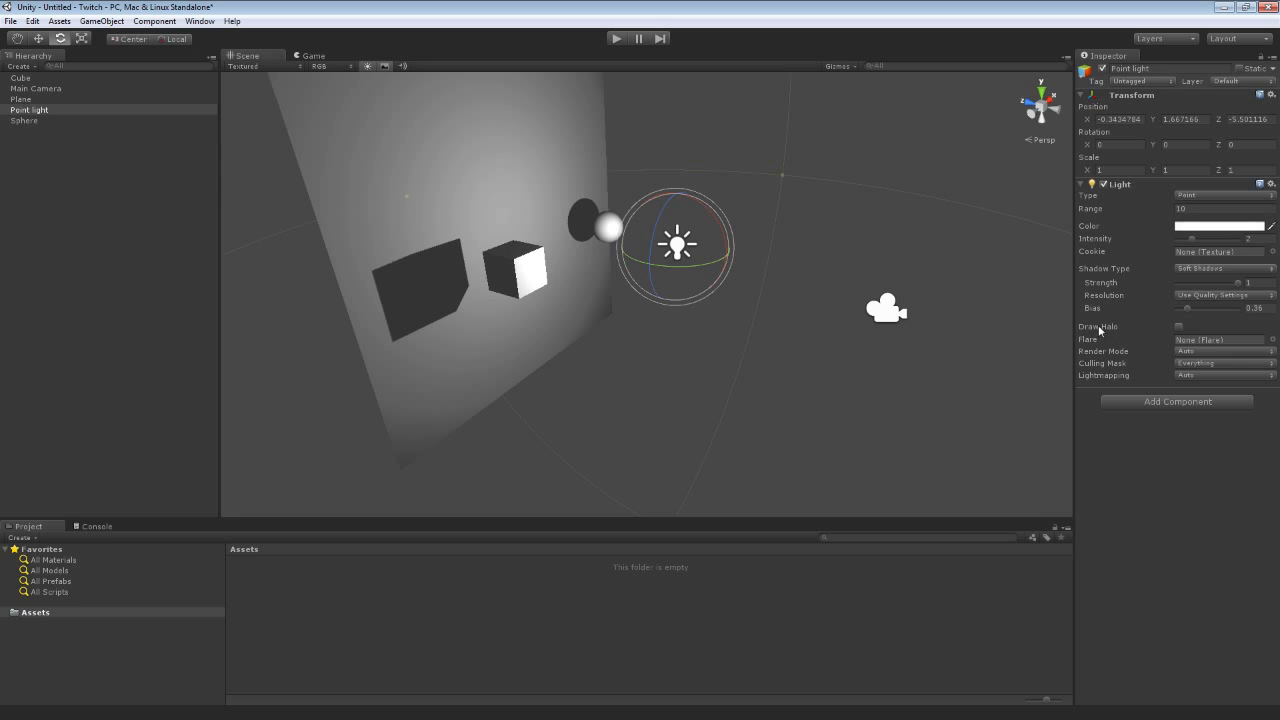
Toggle the point light's Draw Halo option on and off to compare the scene, leaving it on.
left_click(1179, 326)
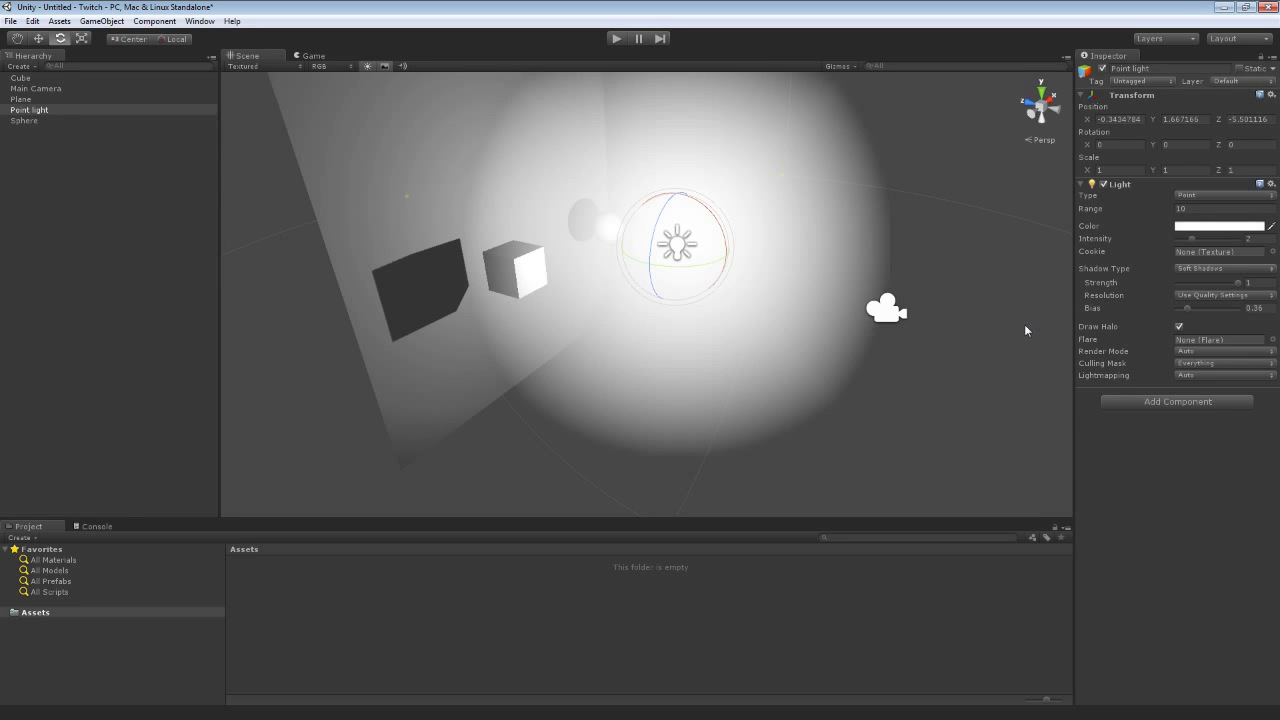
left_click_drag(1024, 324, 957, 272, "alt")
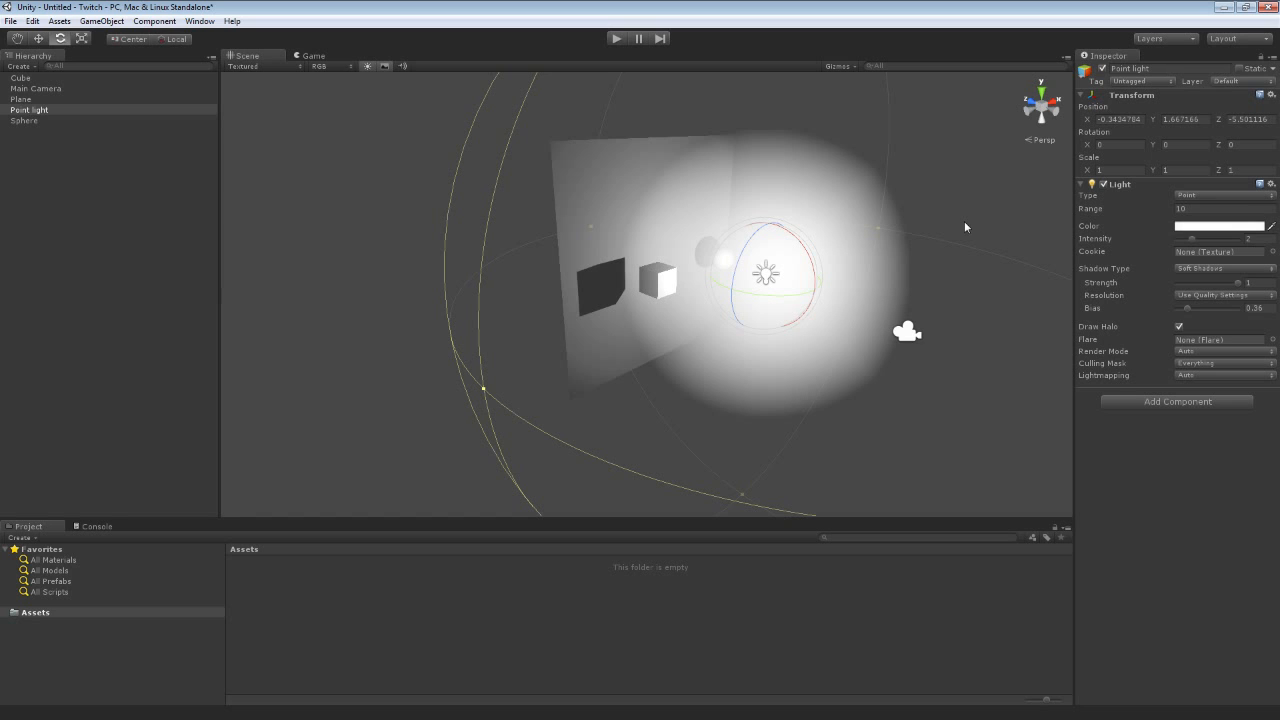
left_click_drag(966, 226, 1026, 245, "alt")
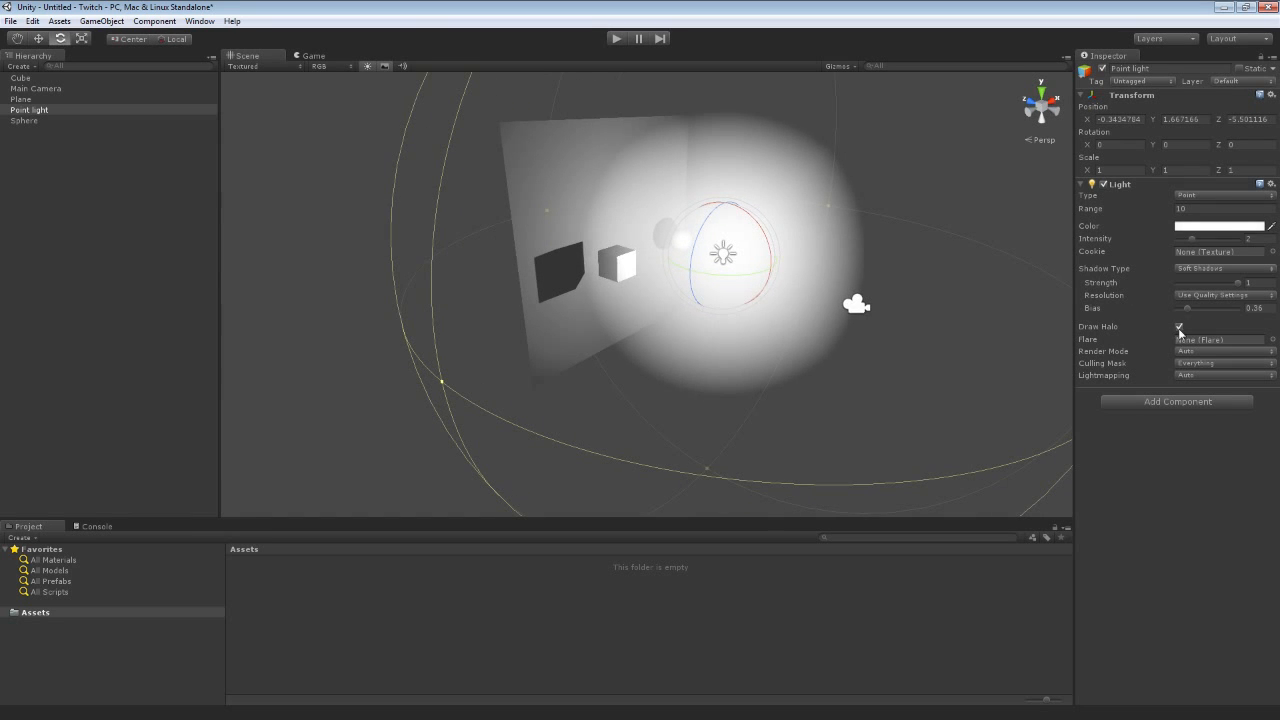
left_click(1179, 326)
scroll(1020, 262, "up", 10)
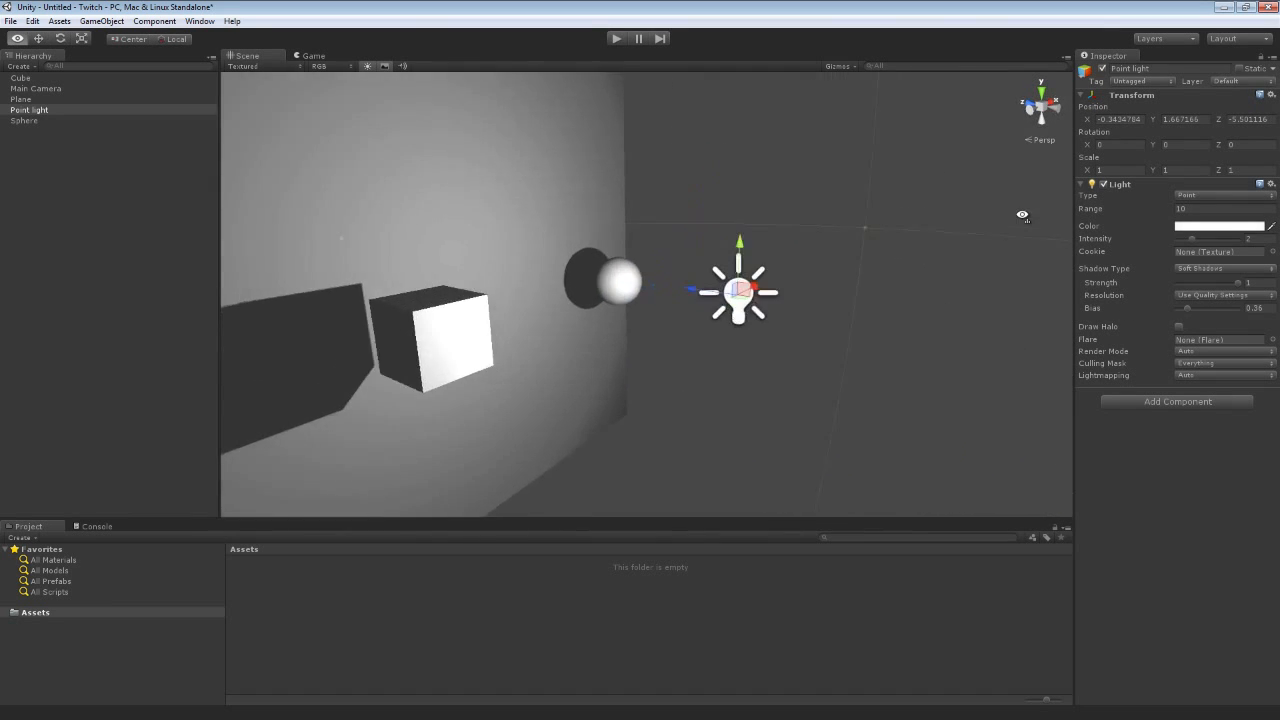
left_click_drag(985, 224, 970, 228, "alt")
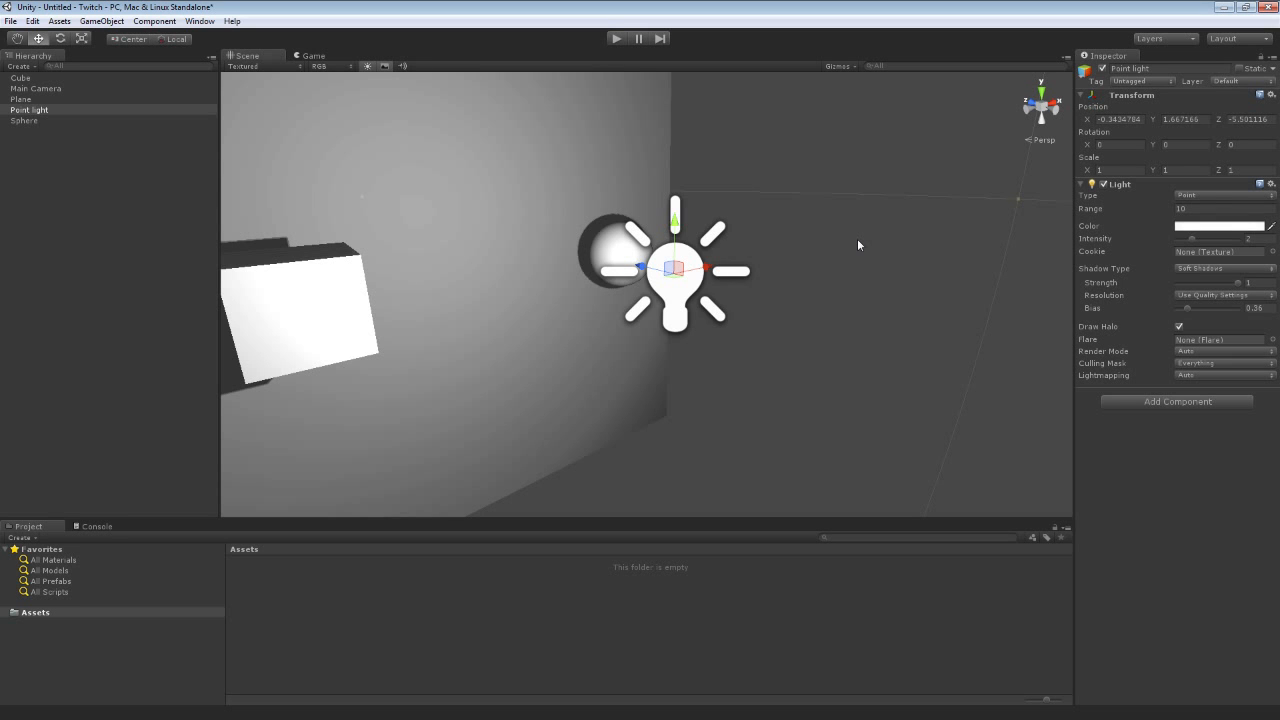
scroll(857, 238, "down", 6)
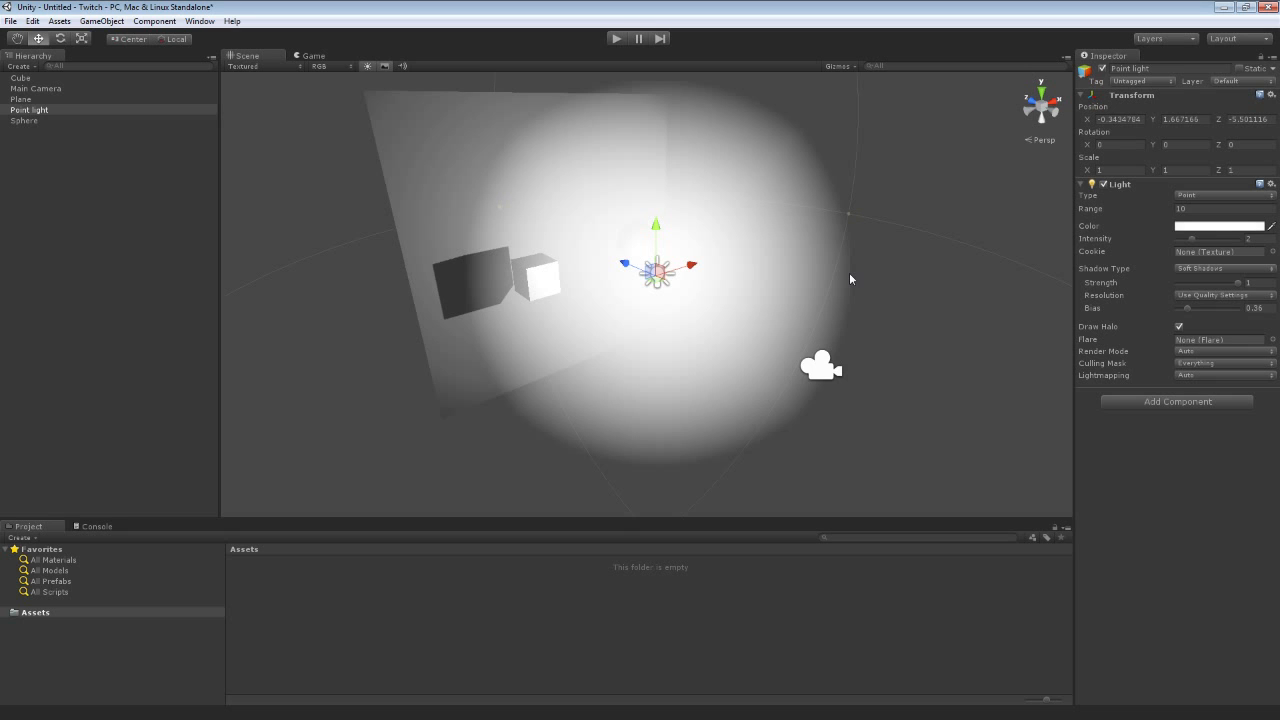
right_click_drag(850, 275, 953, 252)
key("w")
key("s")
key("a")
key("s")
key("w")
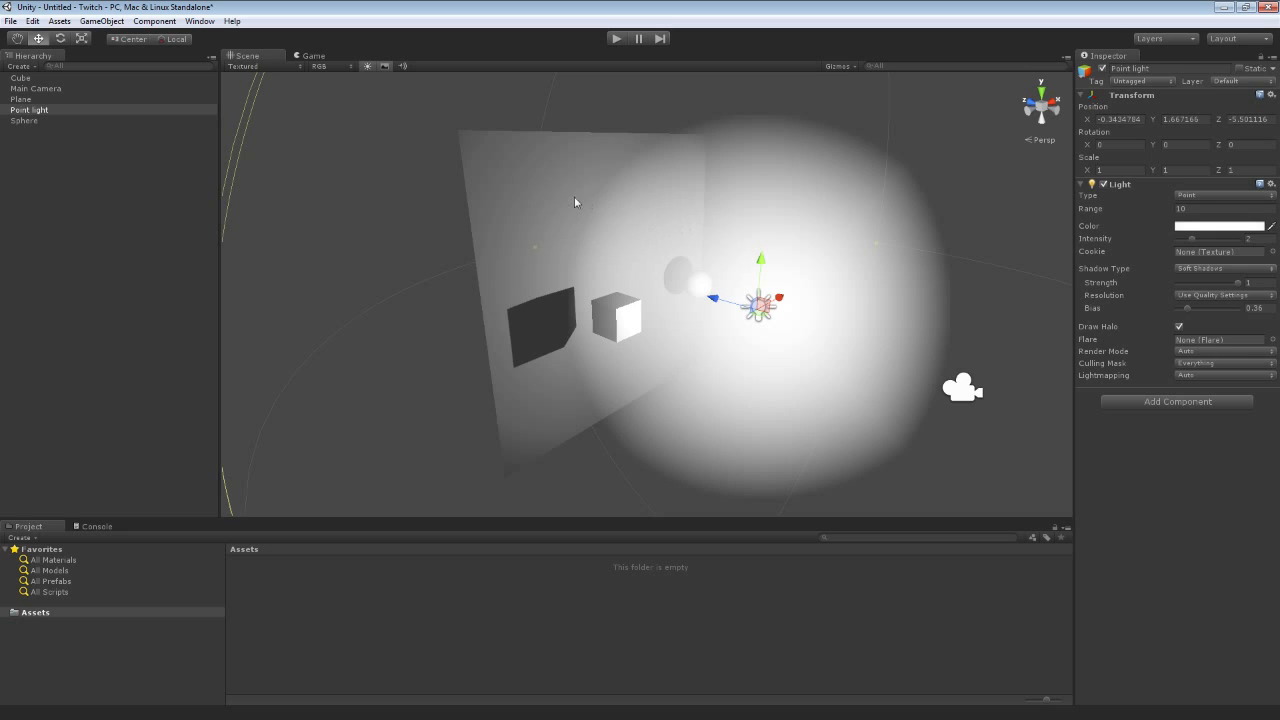
Open the scene's Render Settings and lower the Halo Strength to 0.12.
left_click(33, 21)
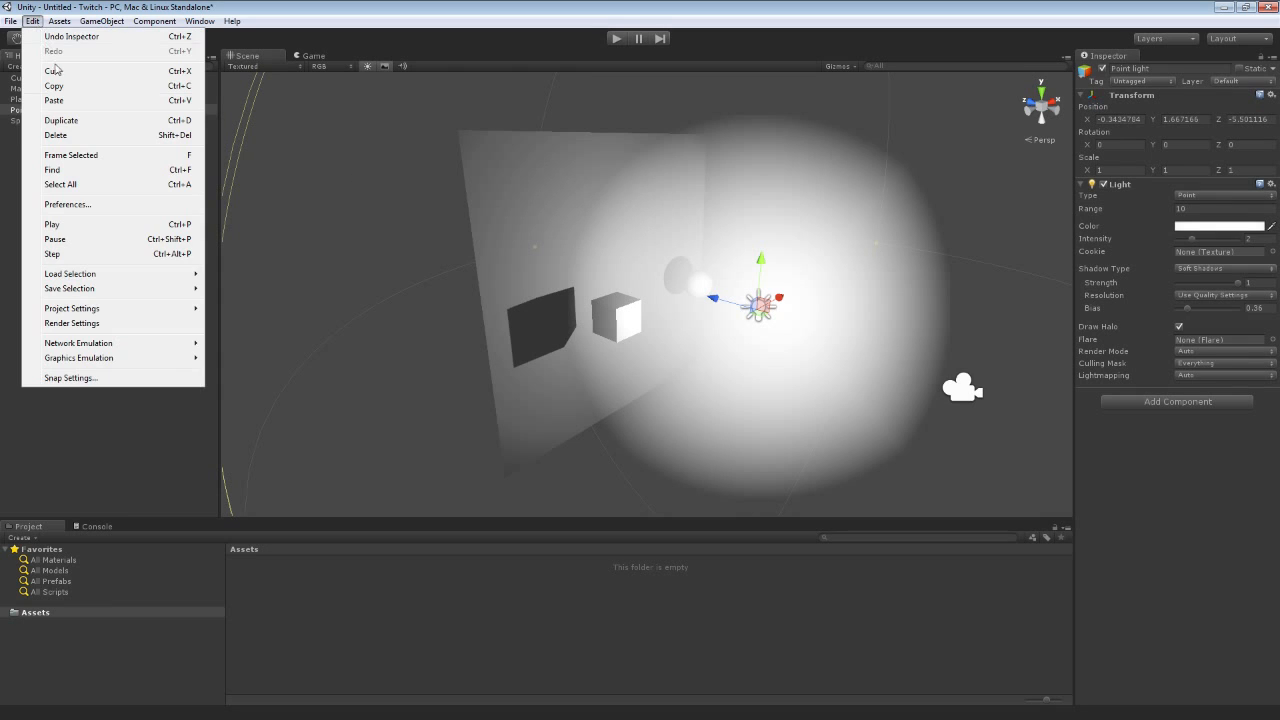
left_click(72, 323)
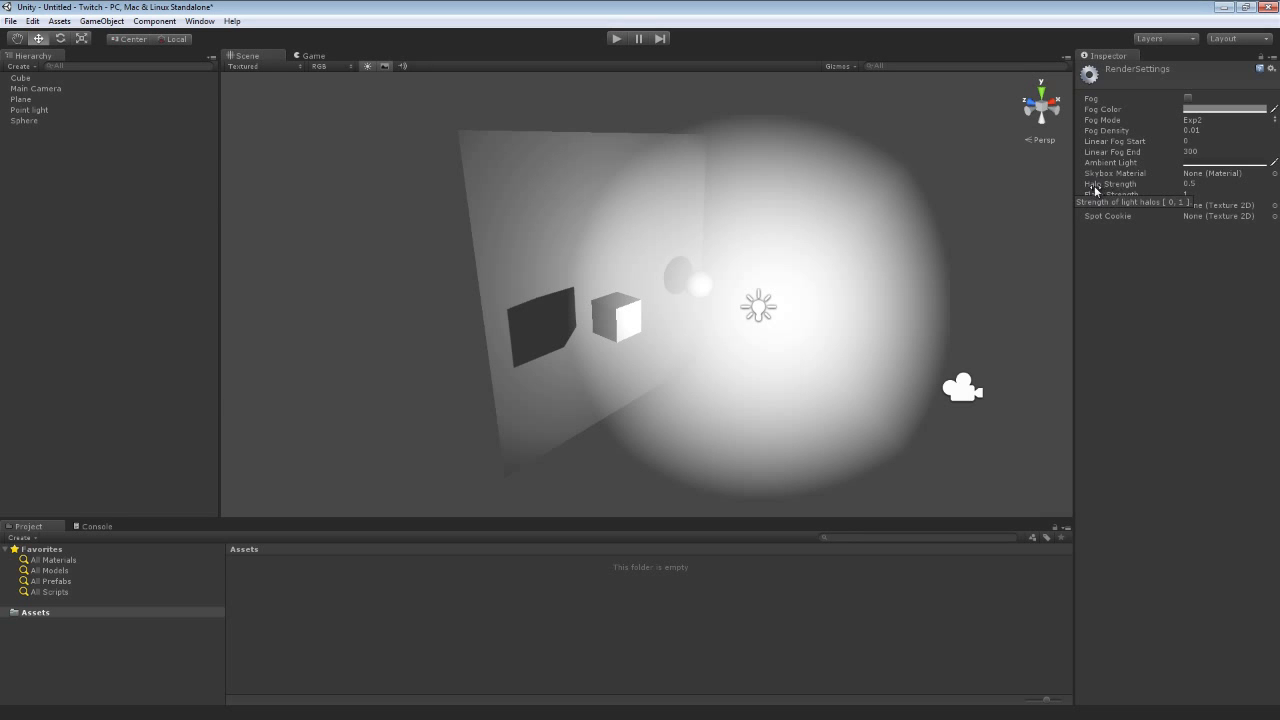
left_click(1204, 183)
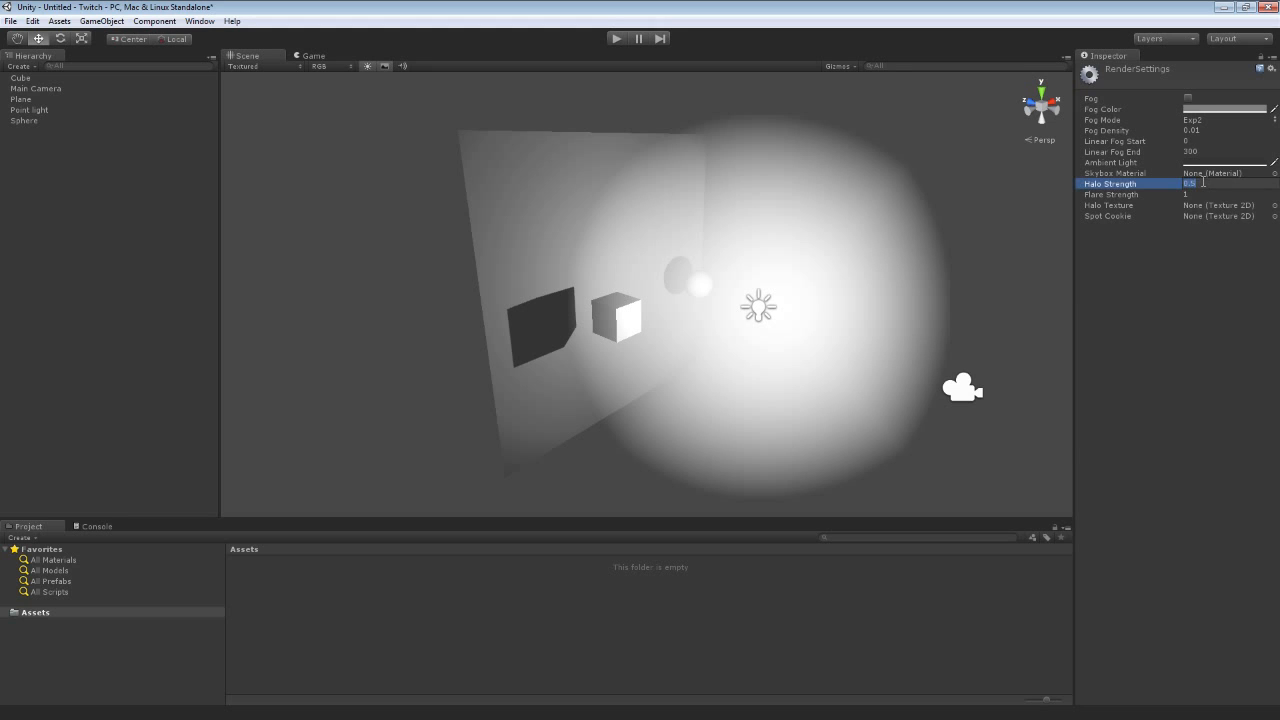
left_click_drag(1172, 185, 1147, 185)
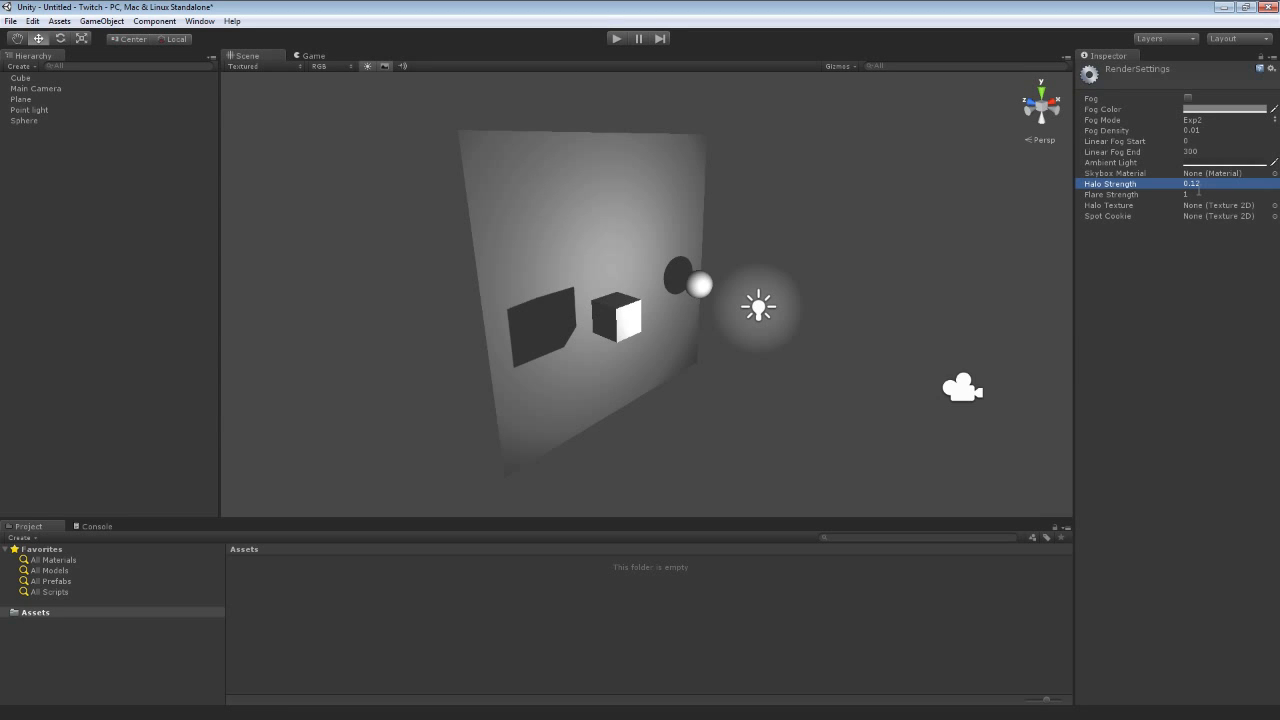
Set the Halo Strength in the Render Settings to 0.5.
left_click(1211, 186)
type("5")
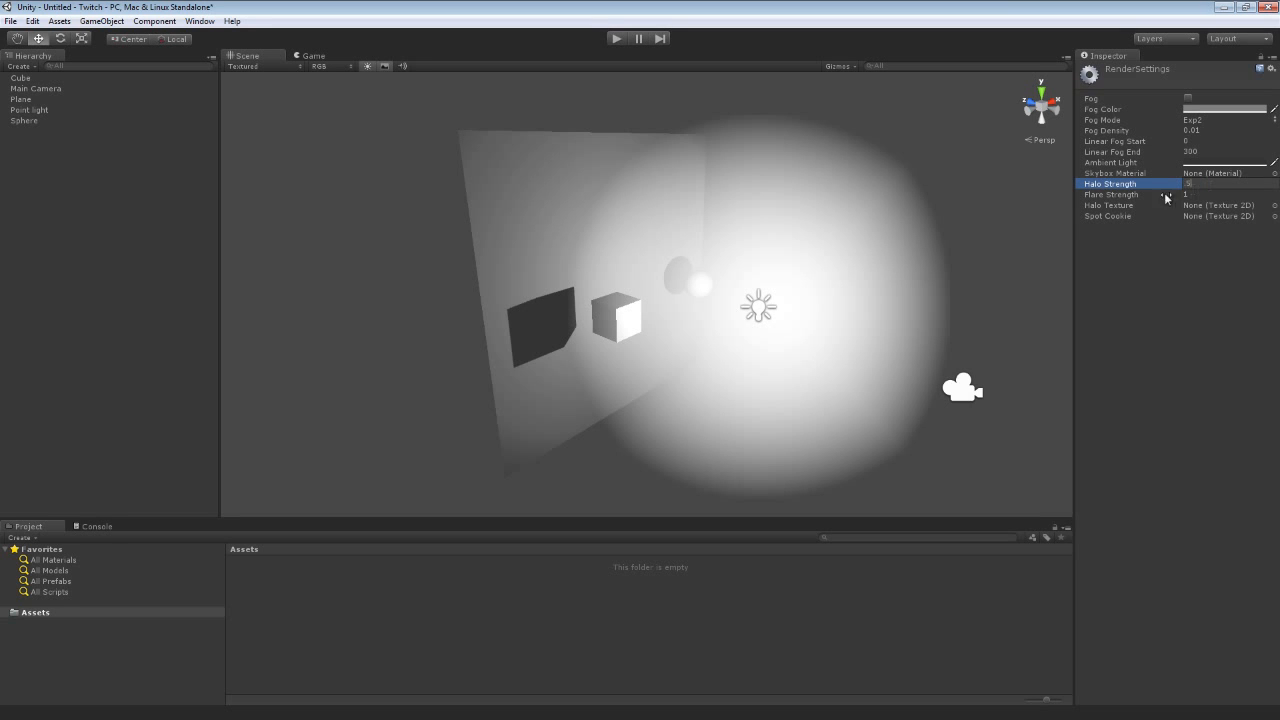
right_click_drag(998, 174, 957, 192)
key("s")
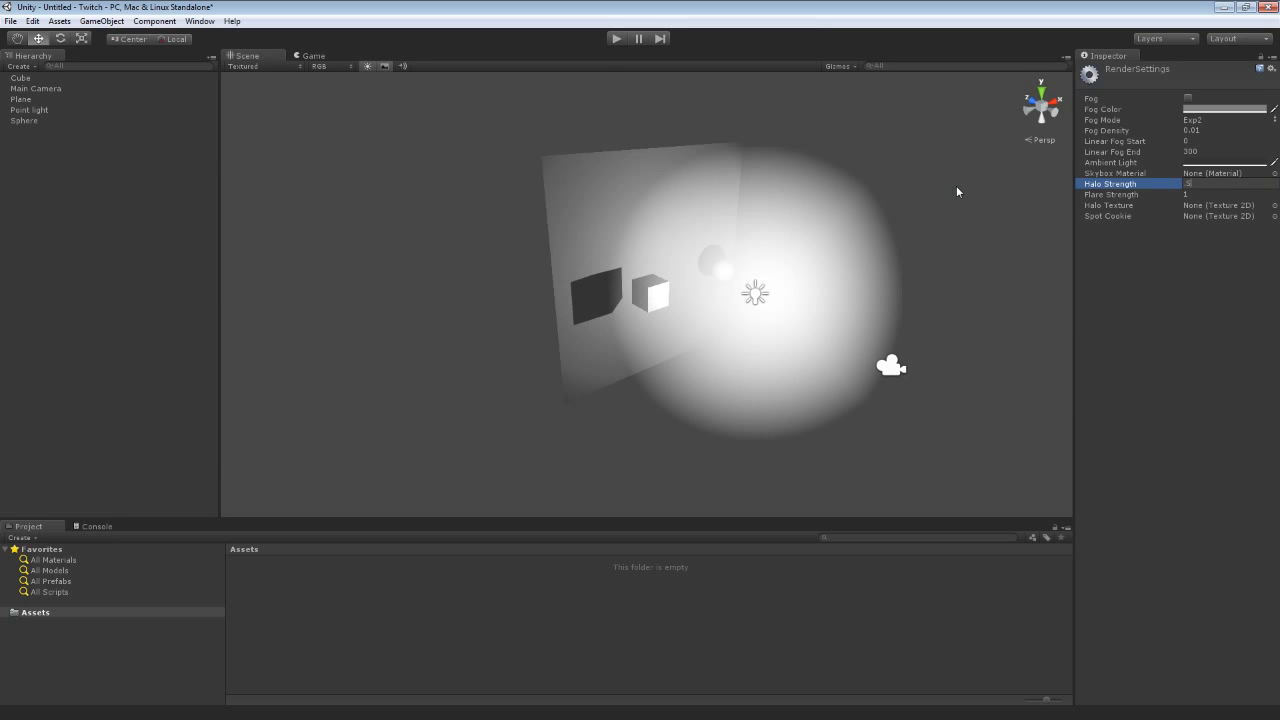
Select the point light and compare its halo with the type set to Directional and Spot, ending on Point.
left_click(755, 294)
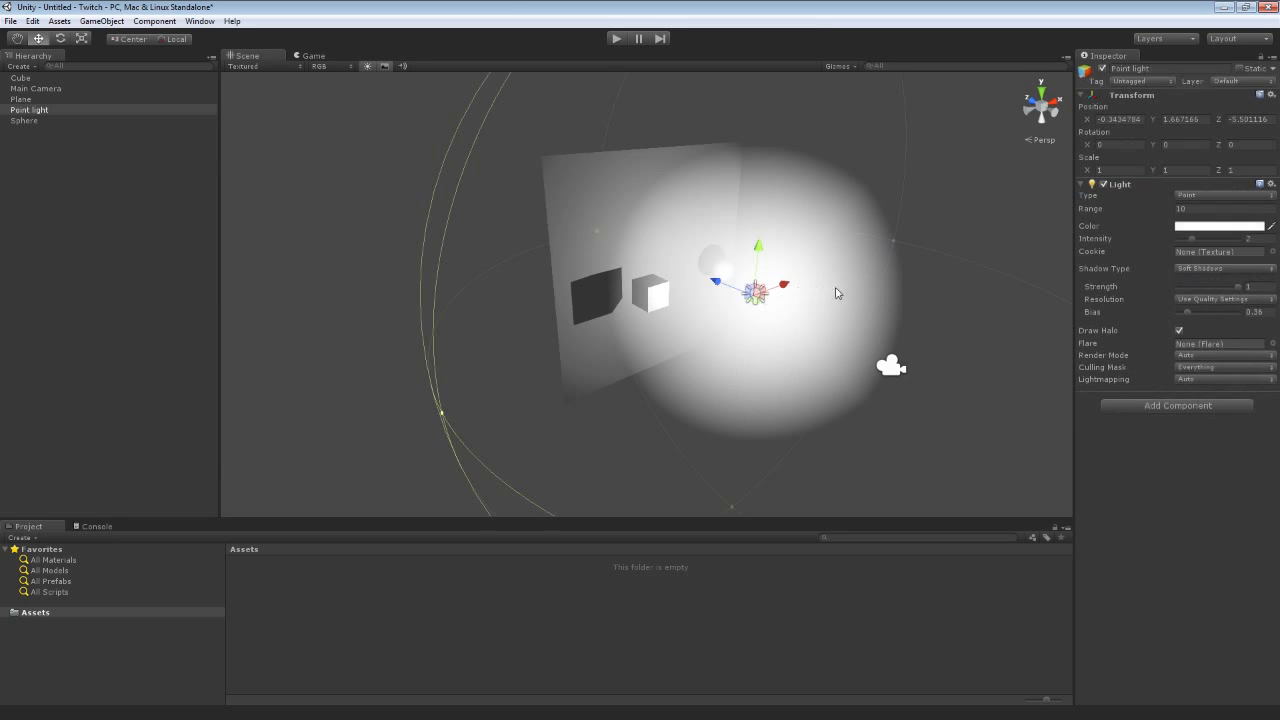
left_click(1192, 197)
left_click(1187, 213)
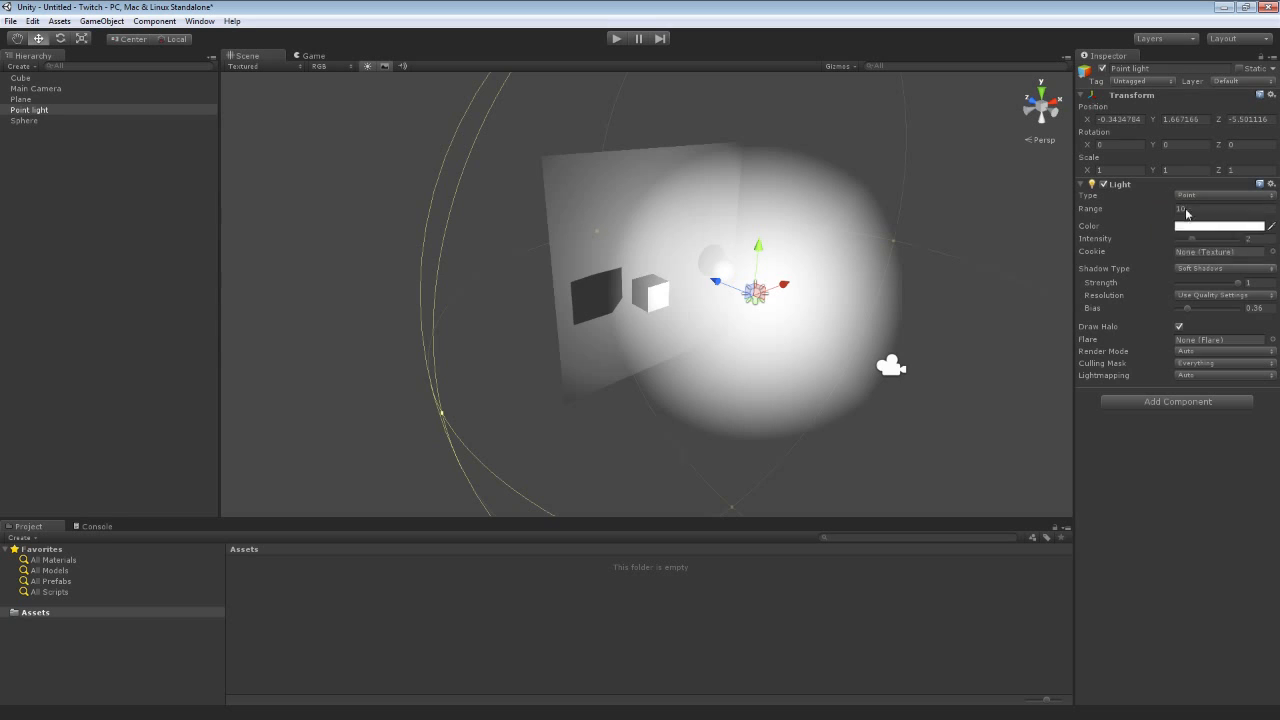
left_click(1192, 198)
left_click(1192, 226)
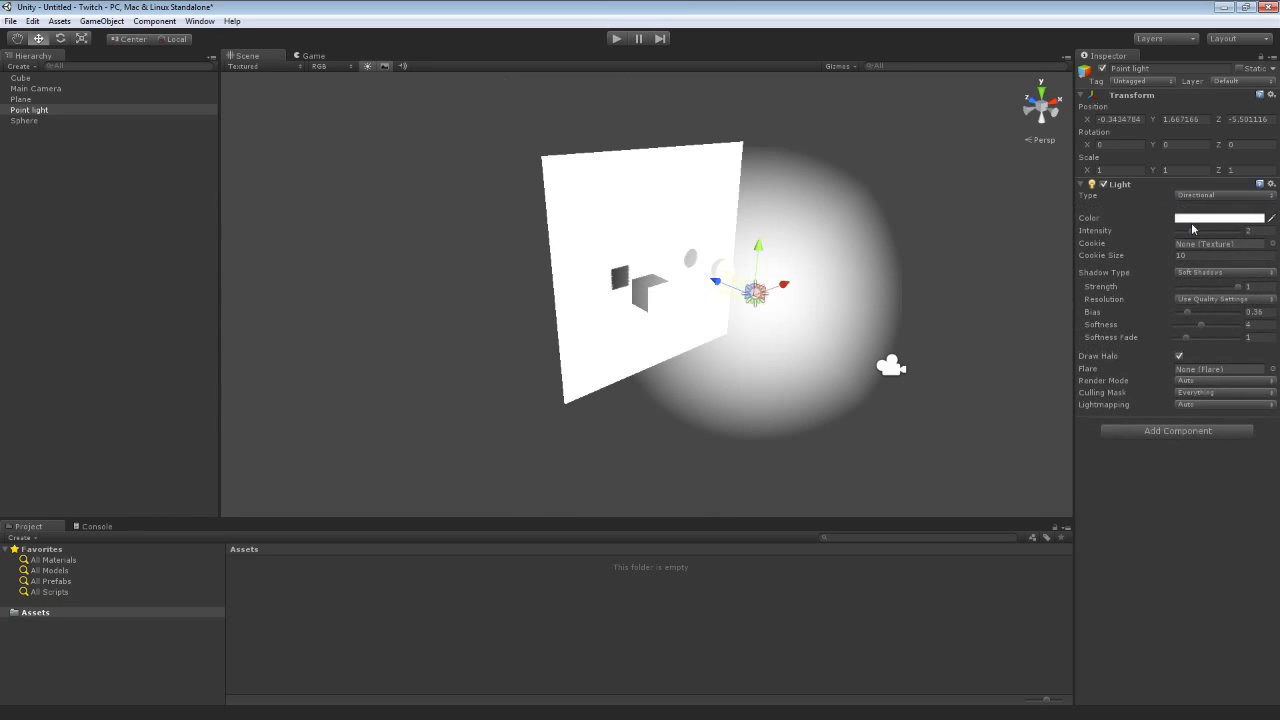
left_click(1200, 196)
left_click(1200, 208)
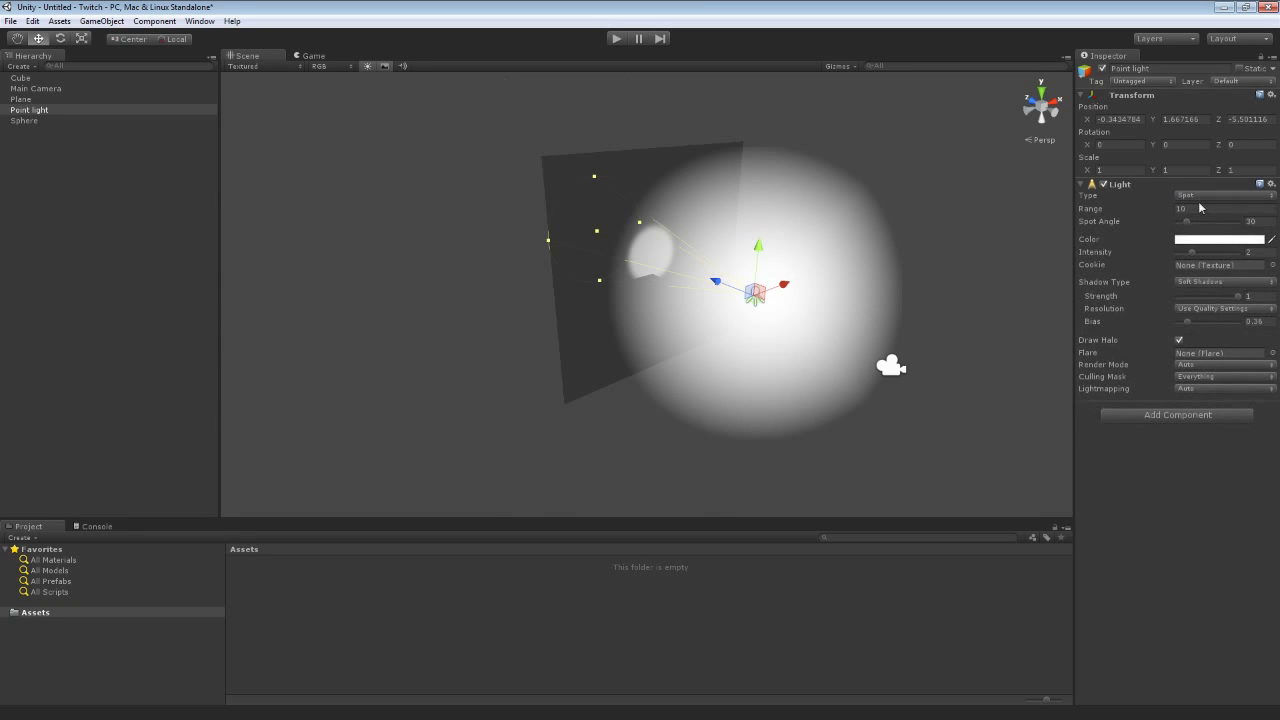
left_click(1200, 196)
left_click(1196, 240)
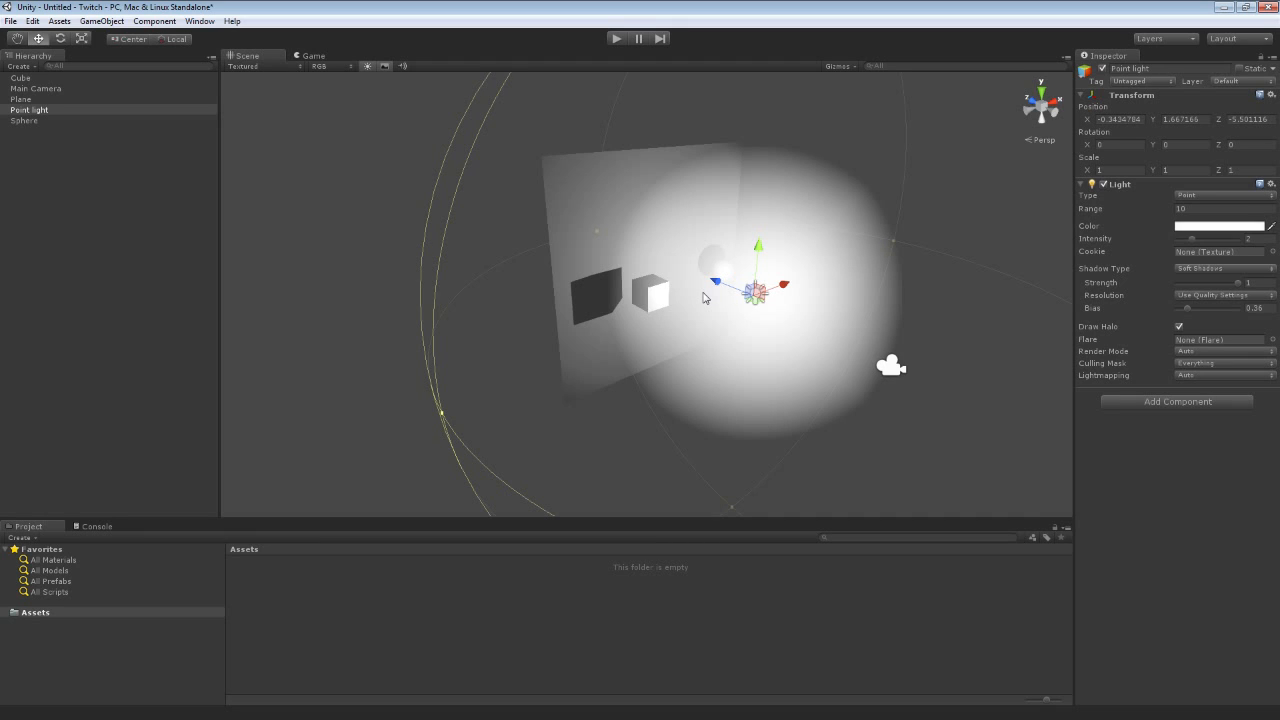
Replace the point light's Draw Halo option with a Halo effect component sized about 3.55.
left_click(1179, 326)
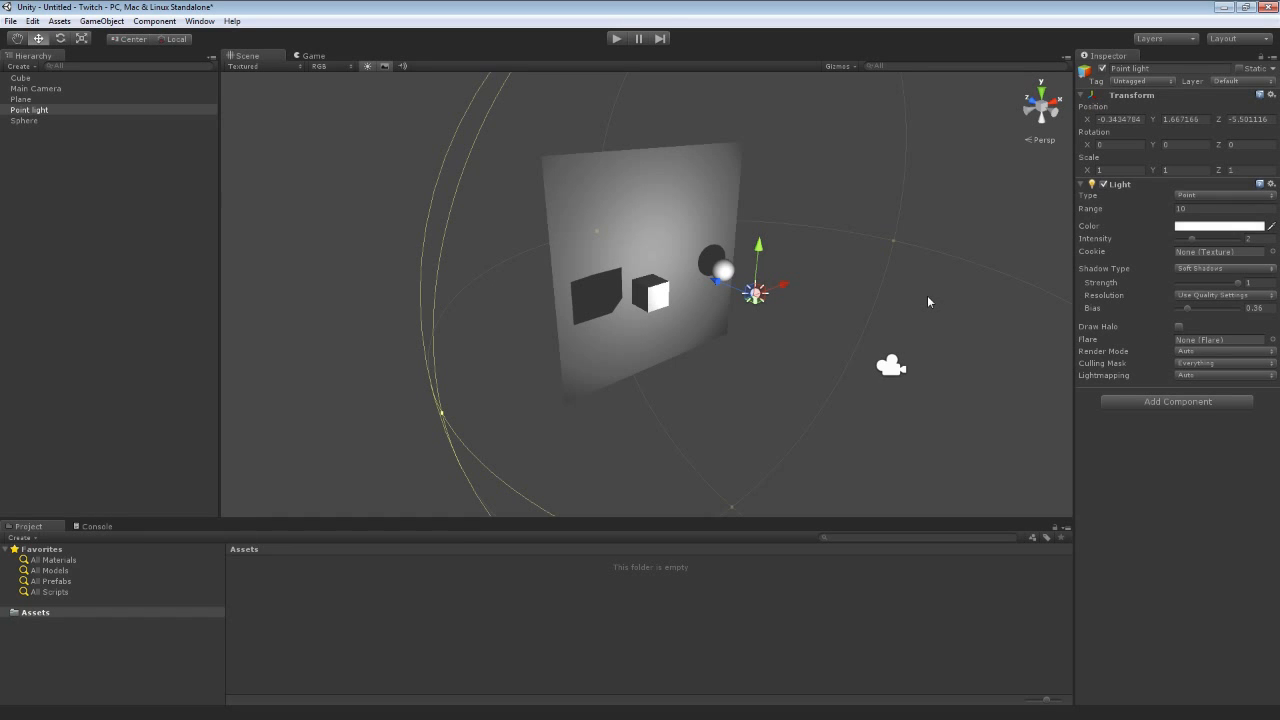
left_click(1144, 400)
left_click(1088, 405)
left_click(1156, 403)
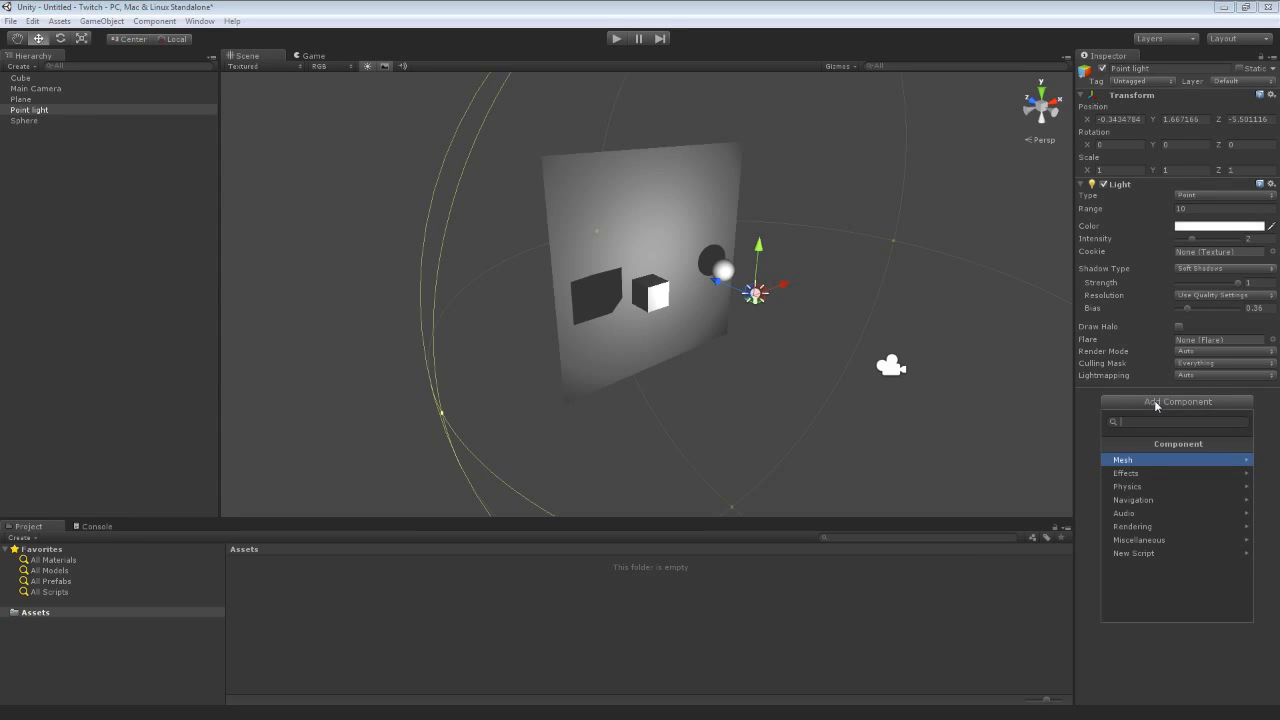
left_click(1130, 473)
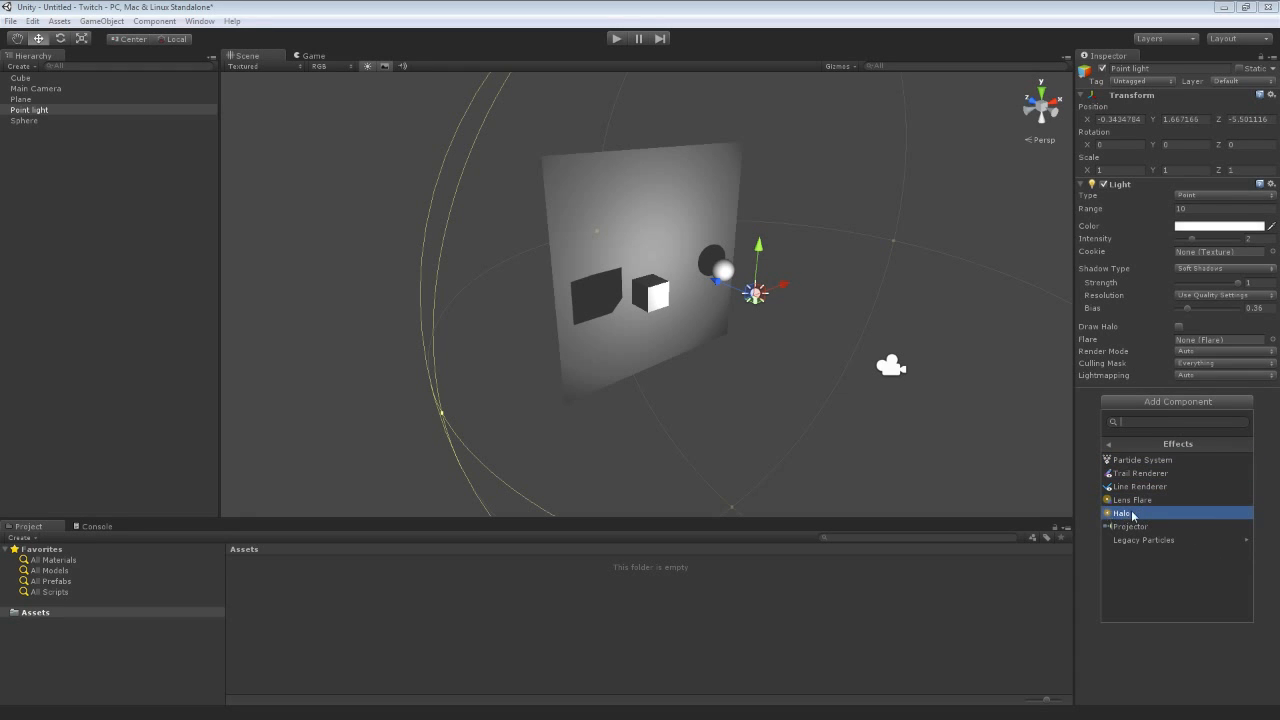
left_click(1139, 513)
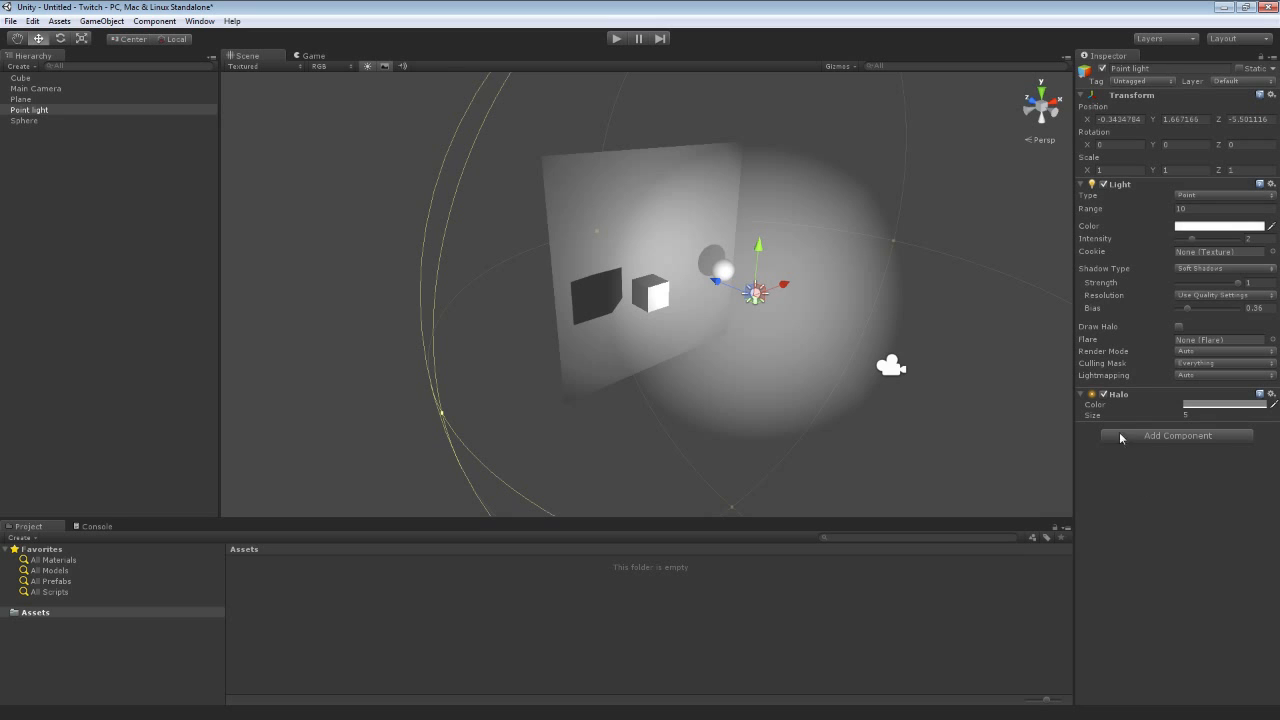
left_click_drag(1124, 420, 1090, 418)
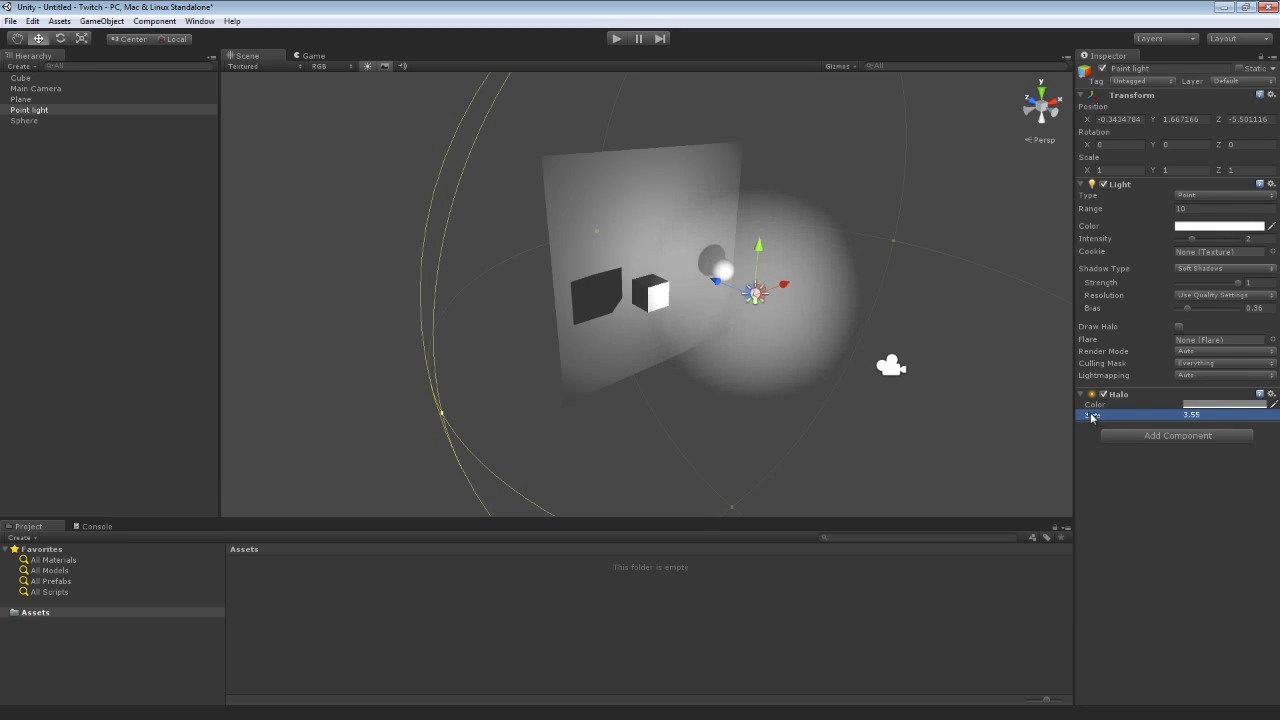
Set the Halo component's color on the point light to pure red (R 255, G 0, B 0).
left_click(1216, 404)
left_click(77, 89)
left_click_drag(77, 89, 118, 59)
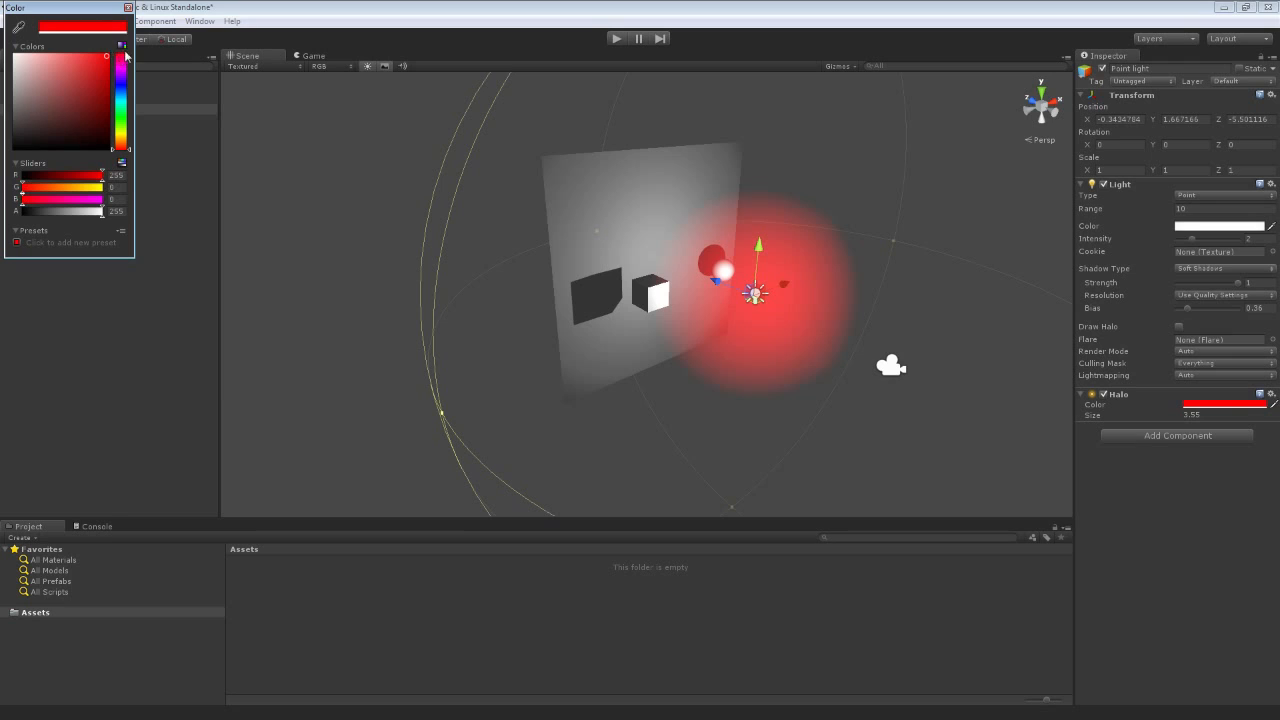
left_click(128, 8)
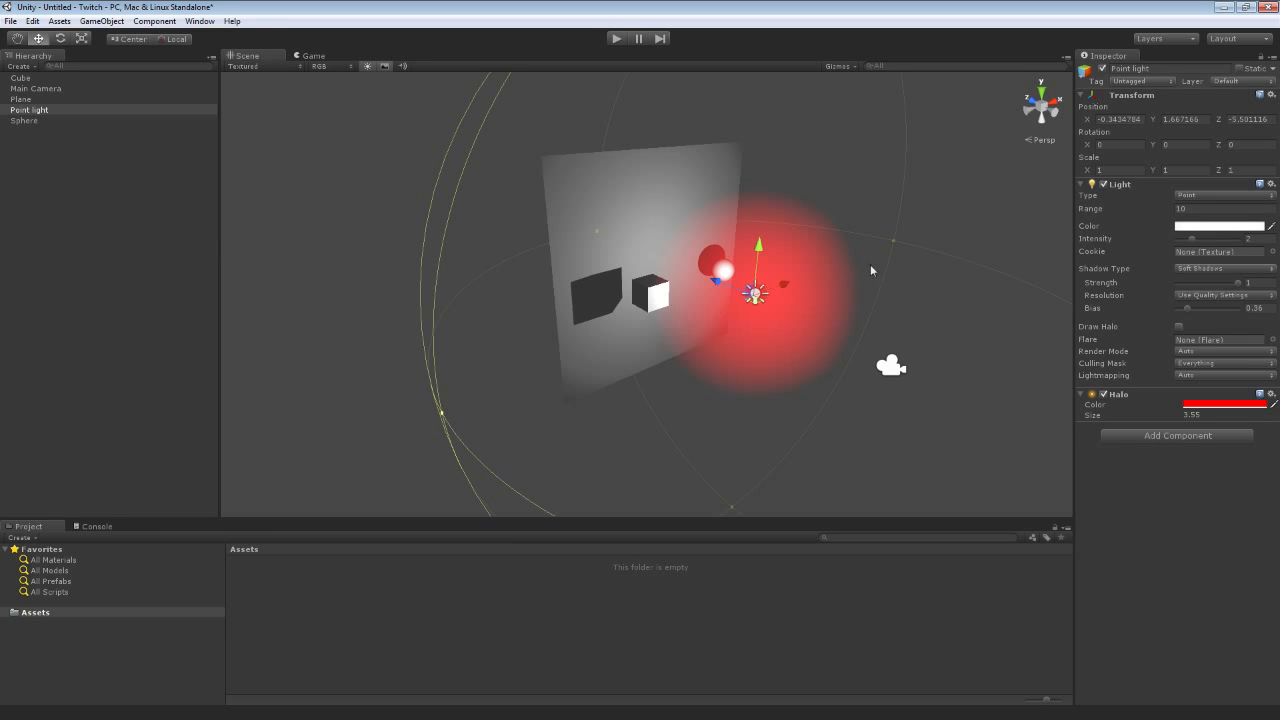
Toggle the point light's Draw Halo option on and off several times to compare it with the Halo component.
left_click(1179, 327)
left_click(1179, 327)
left_click(1179, 327)
left_click(1179, 327)
left_click(1179, 327)
left_click(1179, 327)
Remove the Halo component from the point light, and switch Draw Halo on and back off.
right_click(1114, 397)
left_click(1172, 426)
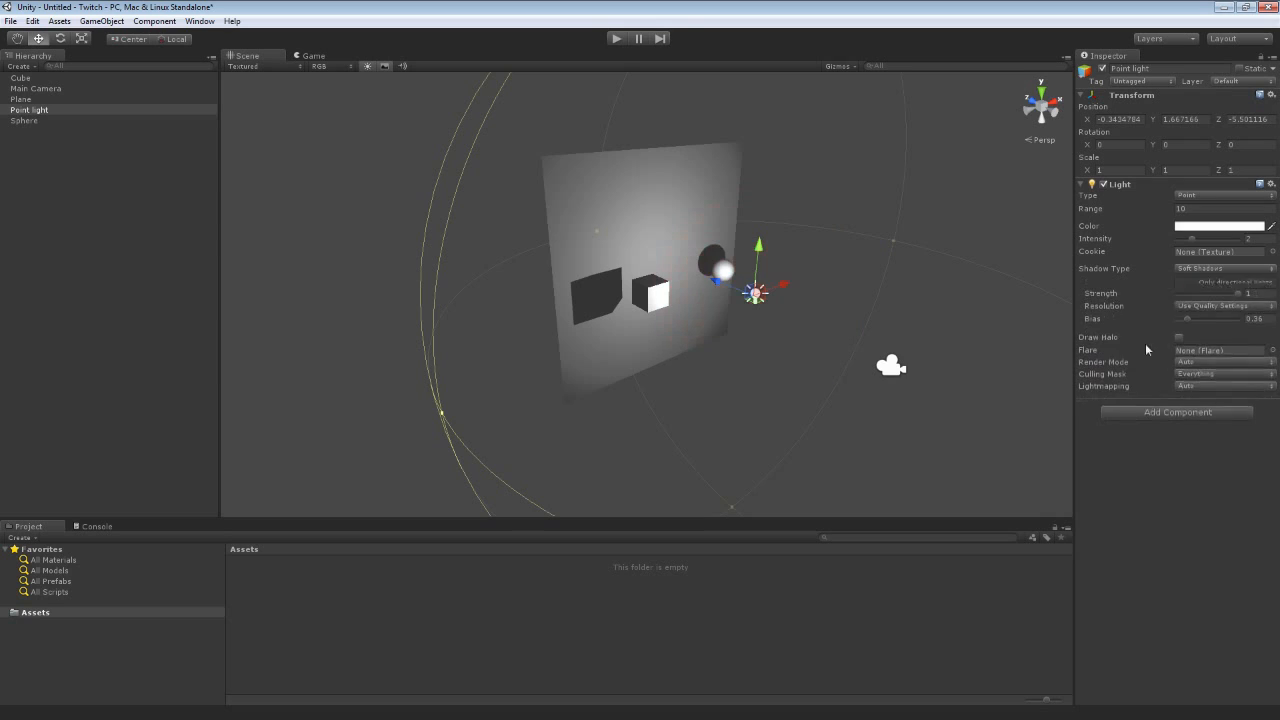
left_click(1179, 327)
left_click(1179, 327)
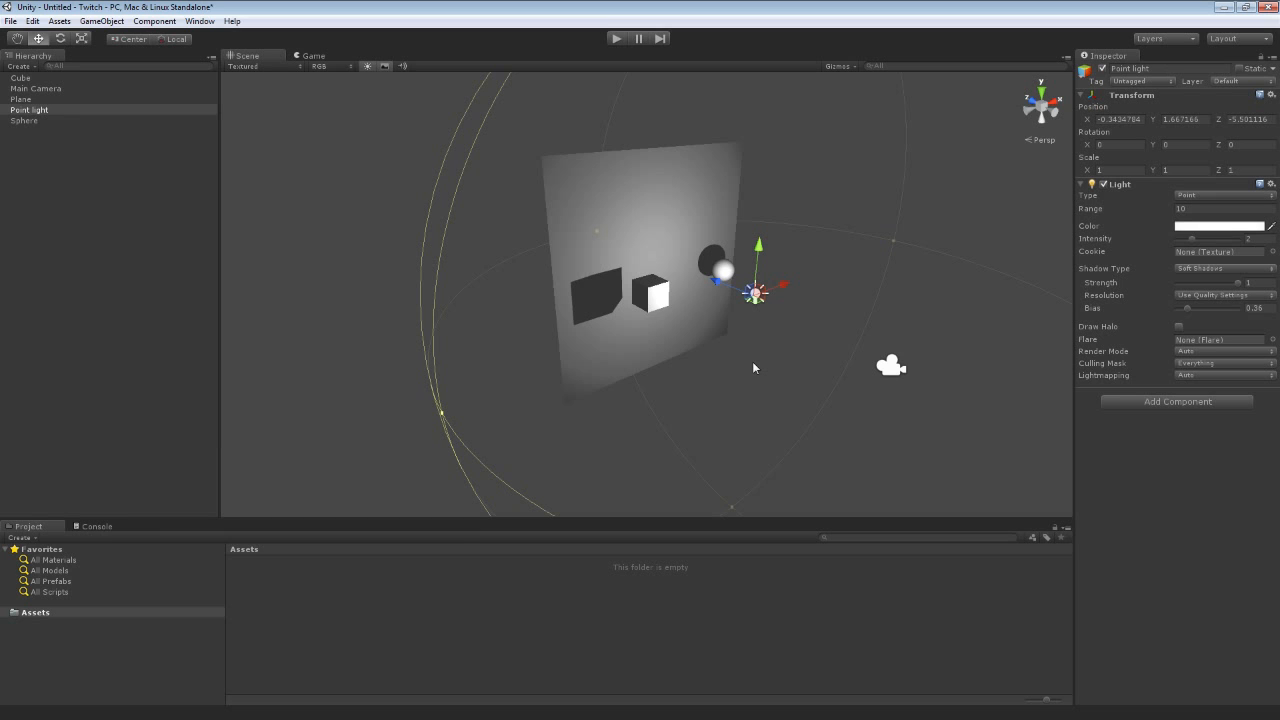
Examine the lighting on the plane, cube and sphere up close in the scene and through the game camera.
right_click_drag(741, 360, 616, 313)
key("w")
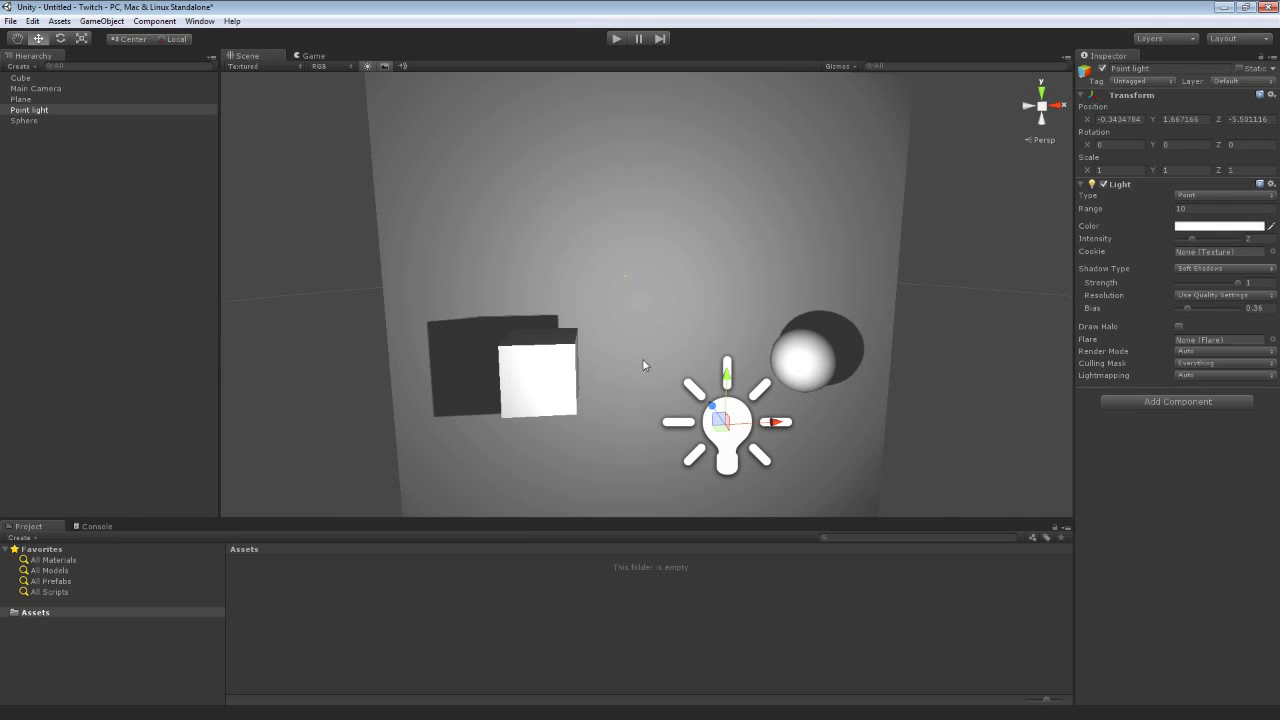
left_click(313, 57)
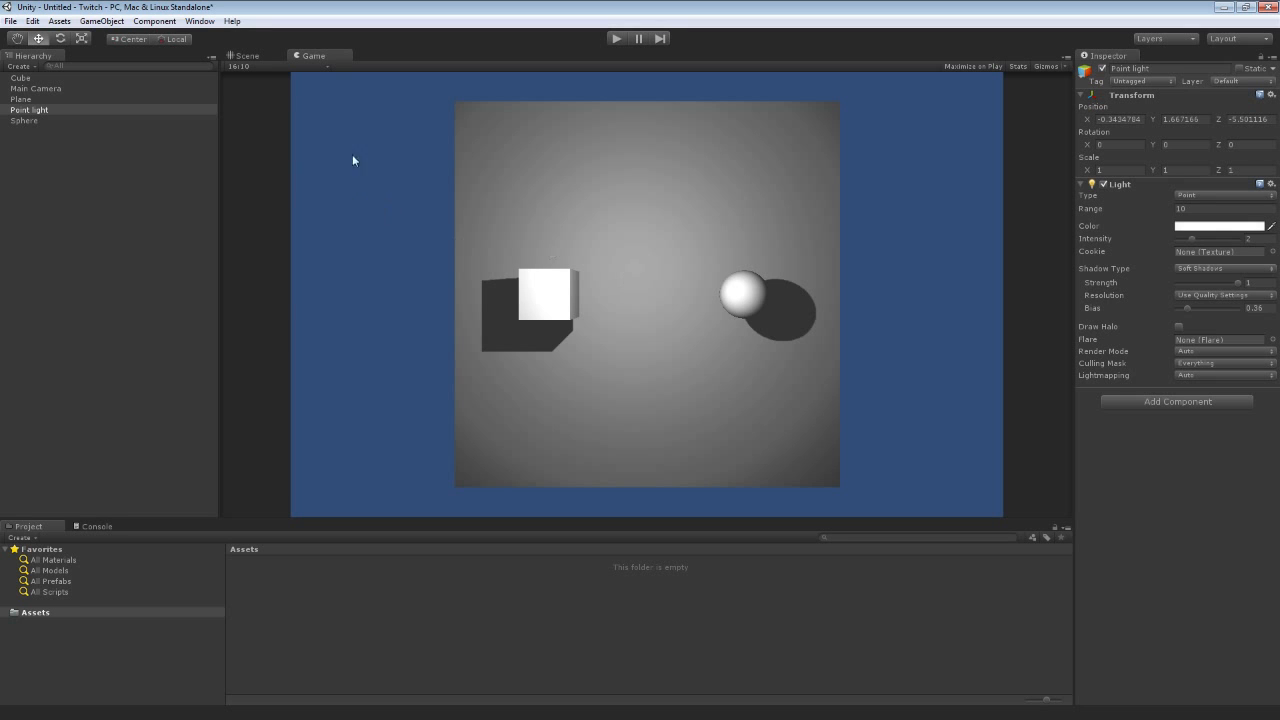
left_click(246, 56)
left_click_drag(314, 291, 443, 328, "alt")
scroll(335, 316, "down", 5)
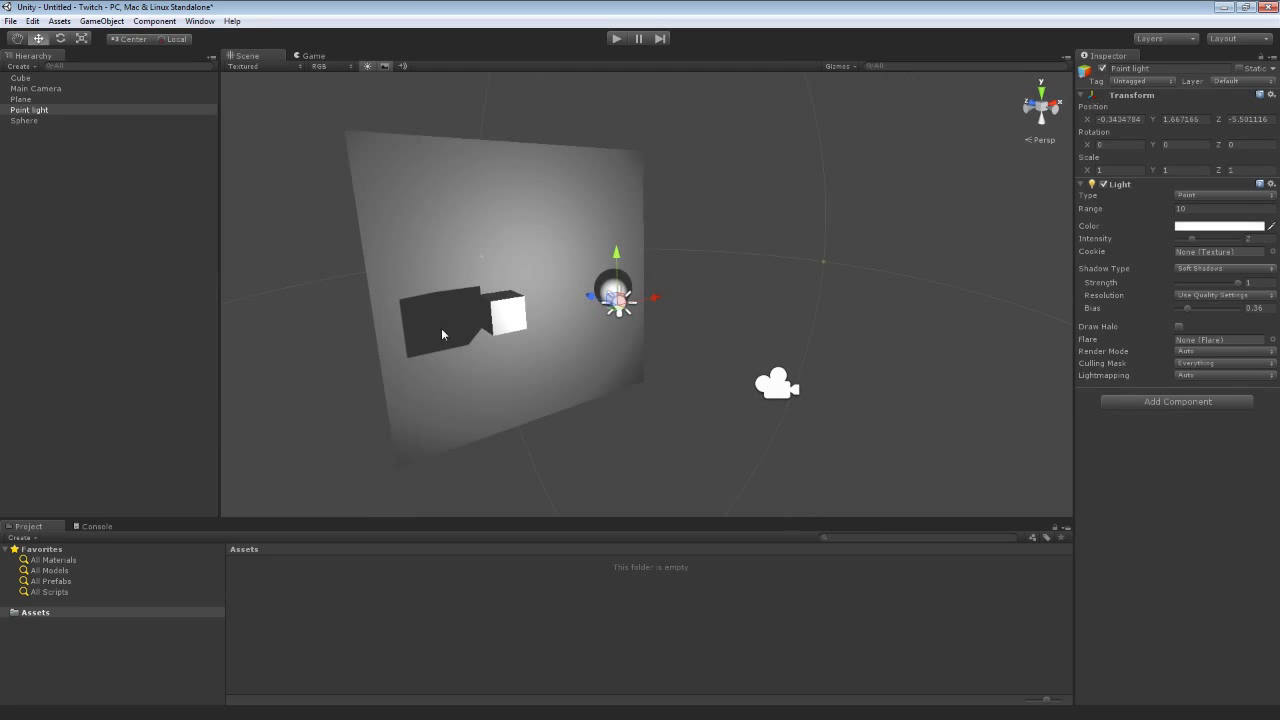
Toggle HDR on the Main Camera and compare the rendered game image, leaving HDR off.
left_click(782, 391)
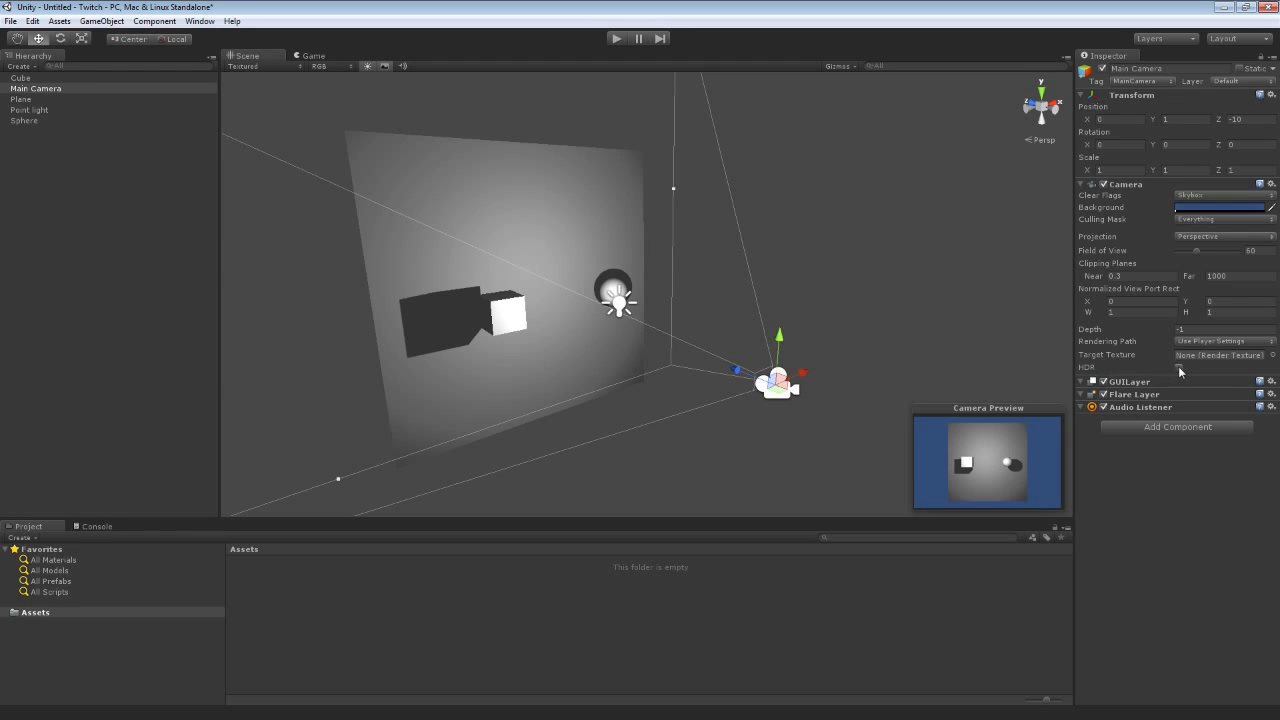
left_click(310, 56)
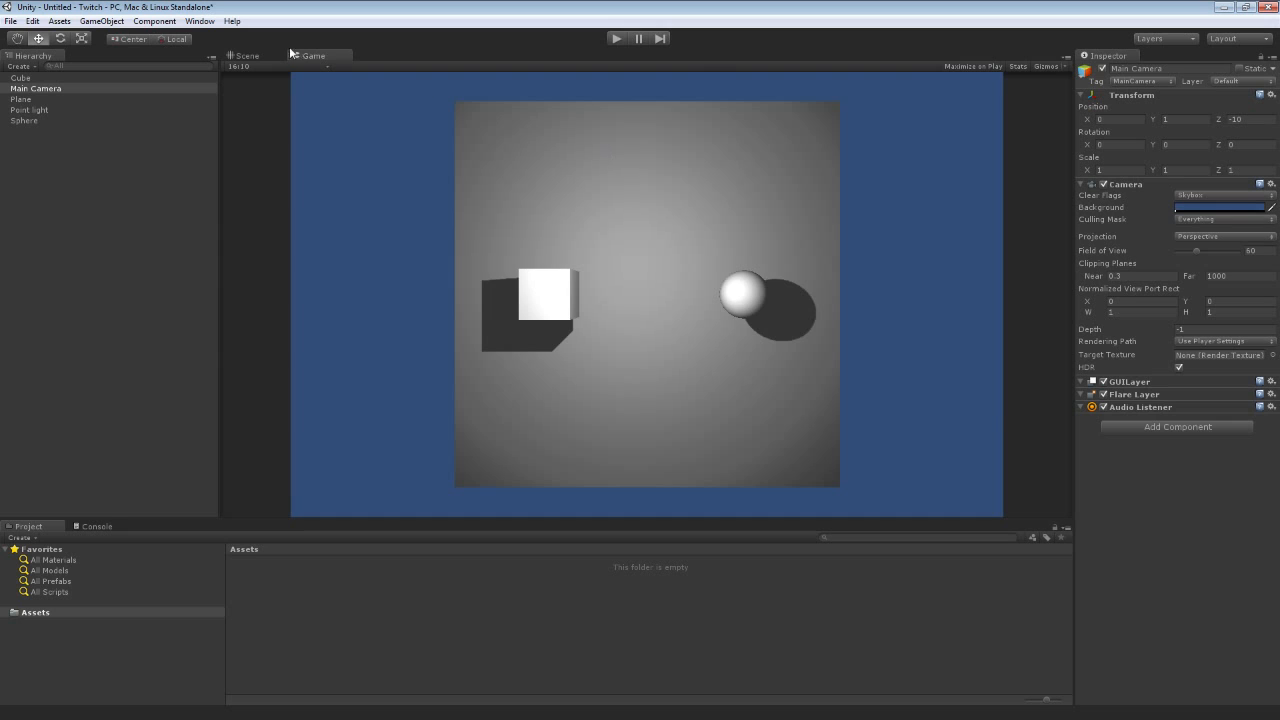
left_click(244, 56)
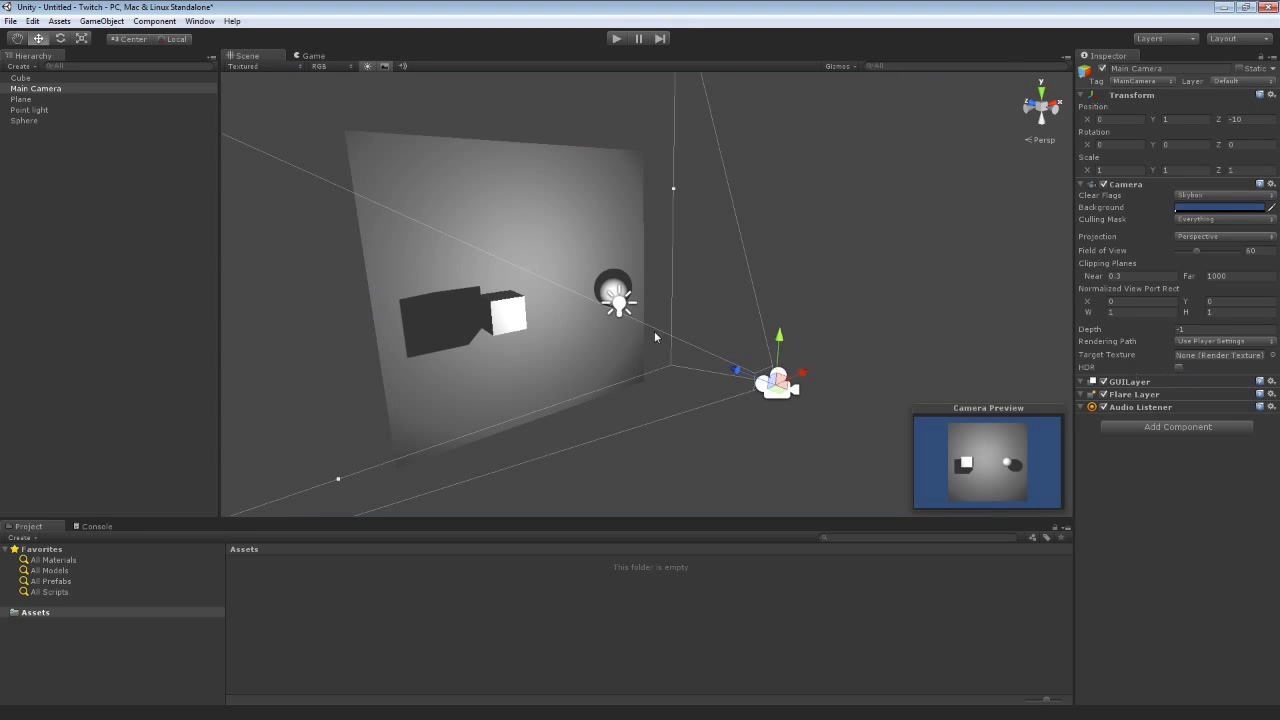
right_click_drag(917, 234, 887, 253)
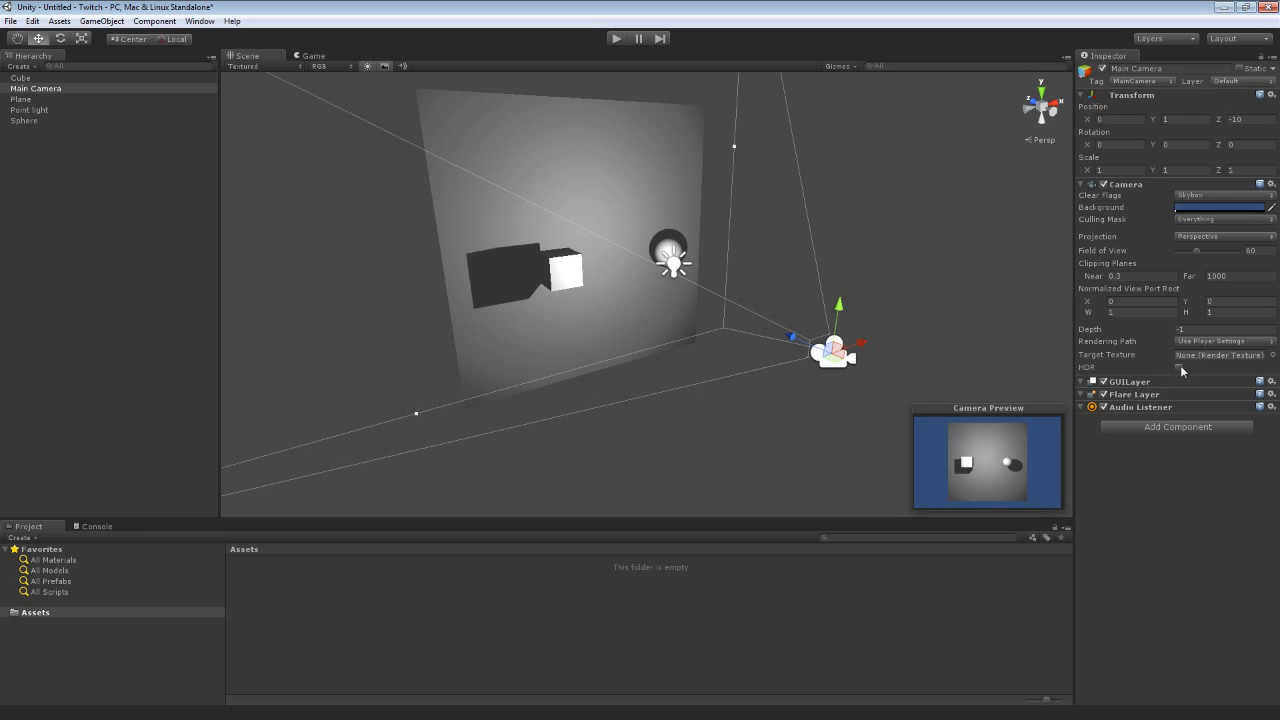
Select the point light and check which flare assets are available for its Flare property.
right_click_drag(900, 230, 894, 191)
key("w")
right_click_drag(940, 250, 911, 273)
key("w")
key("s")
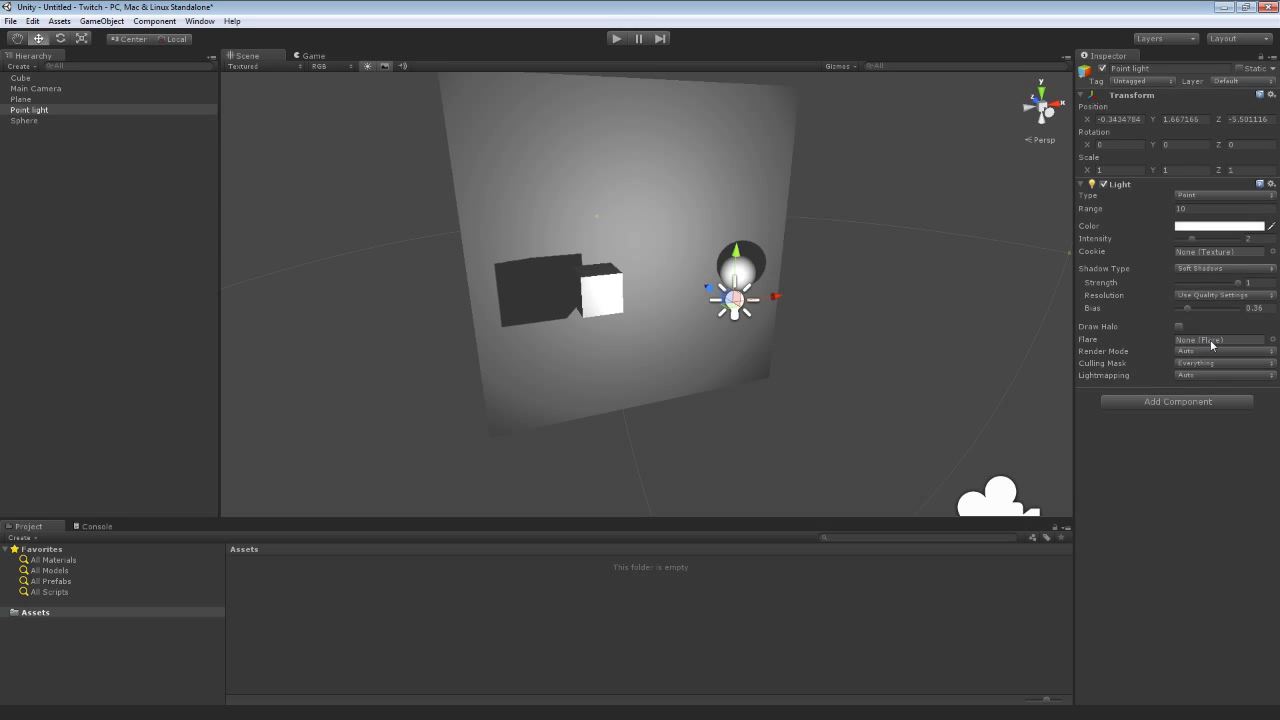
left_click(1273, 339)
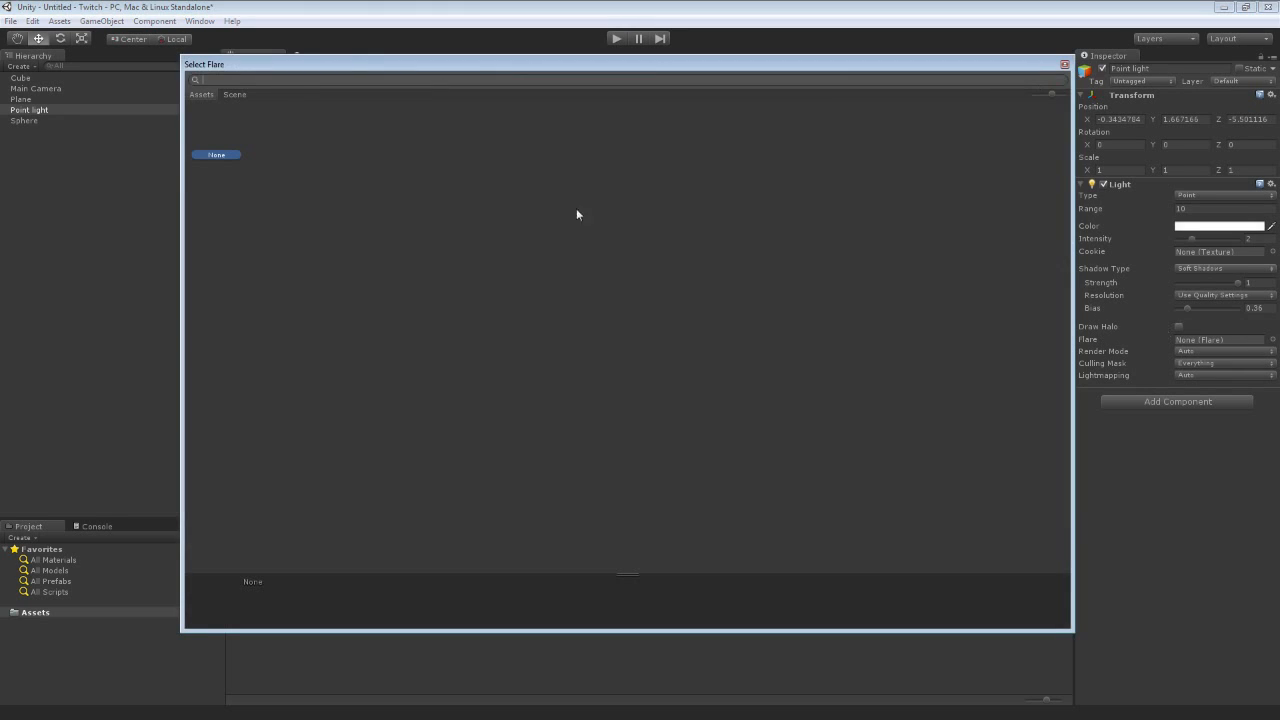
left_click(1064, 64)
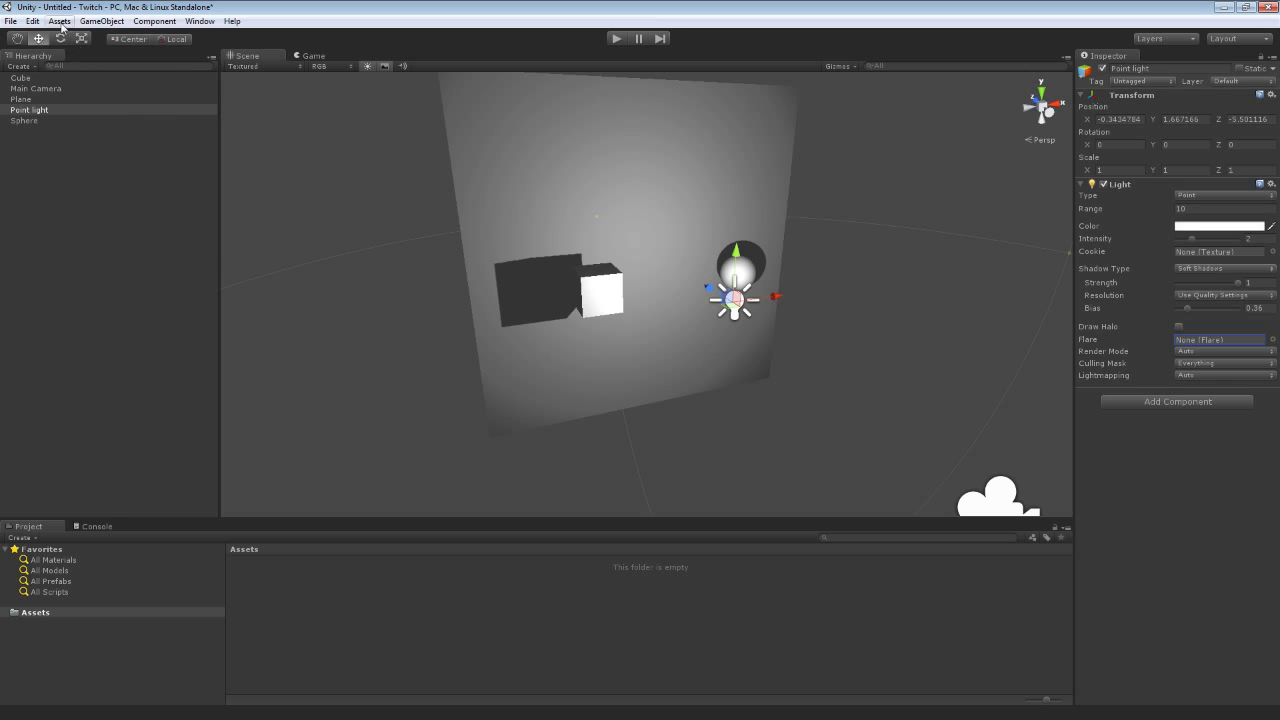
Import all items of the Light Flares standard package into the project.
left_click(60, 21)
mouse_move(106, 116)
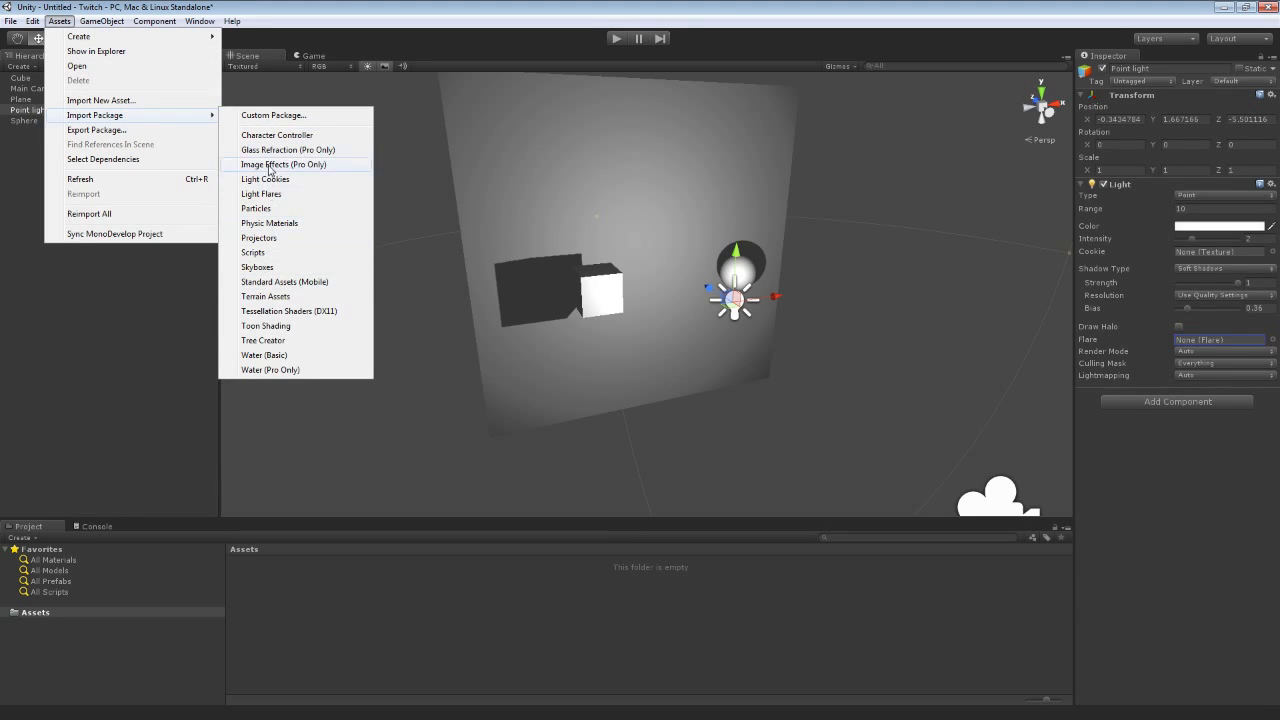
left_click(262, 194)
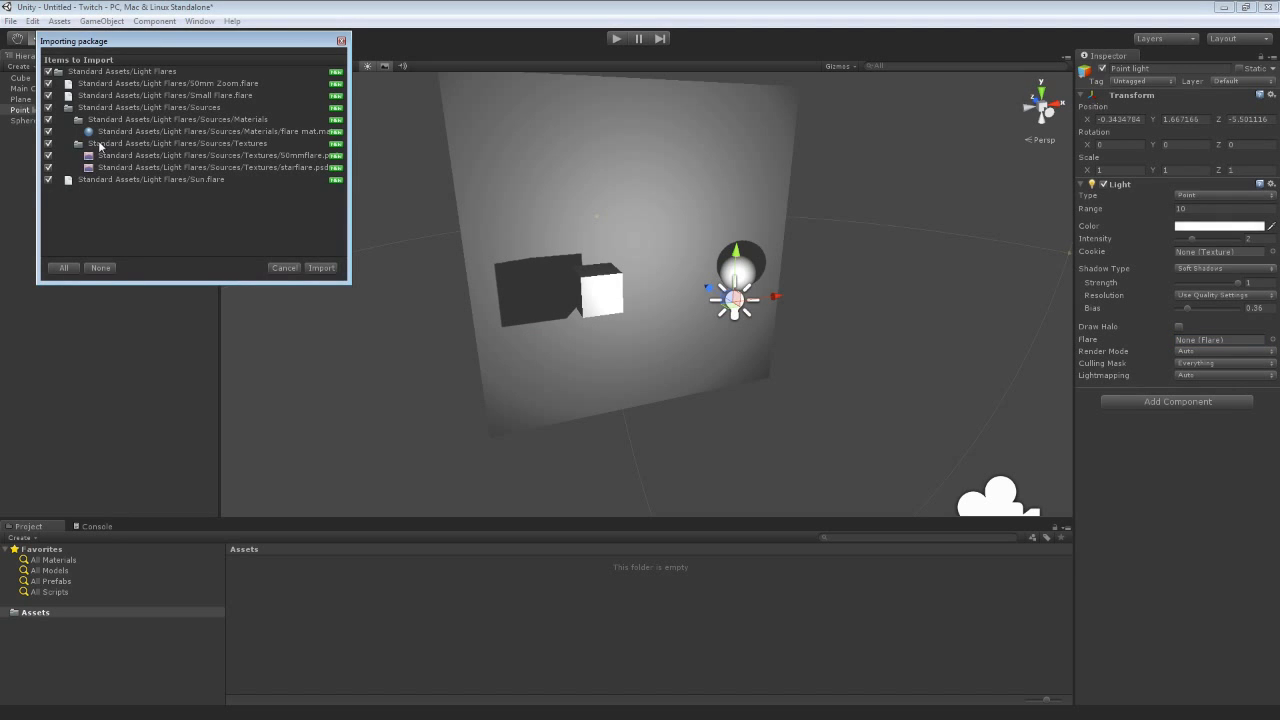
left_click(322, 268)
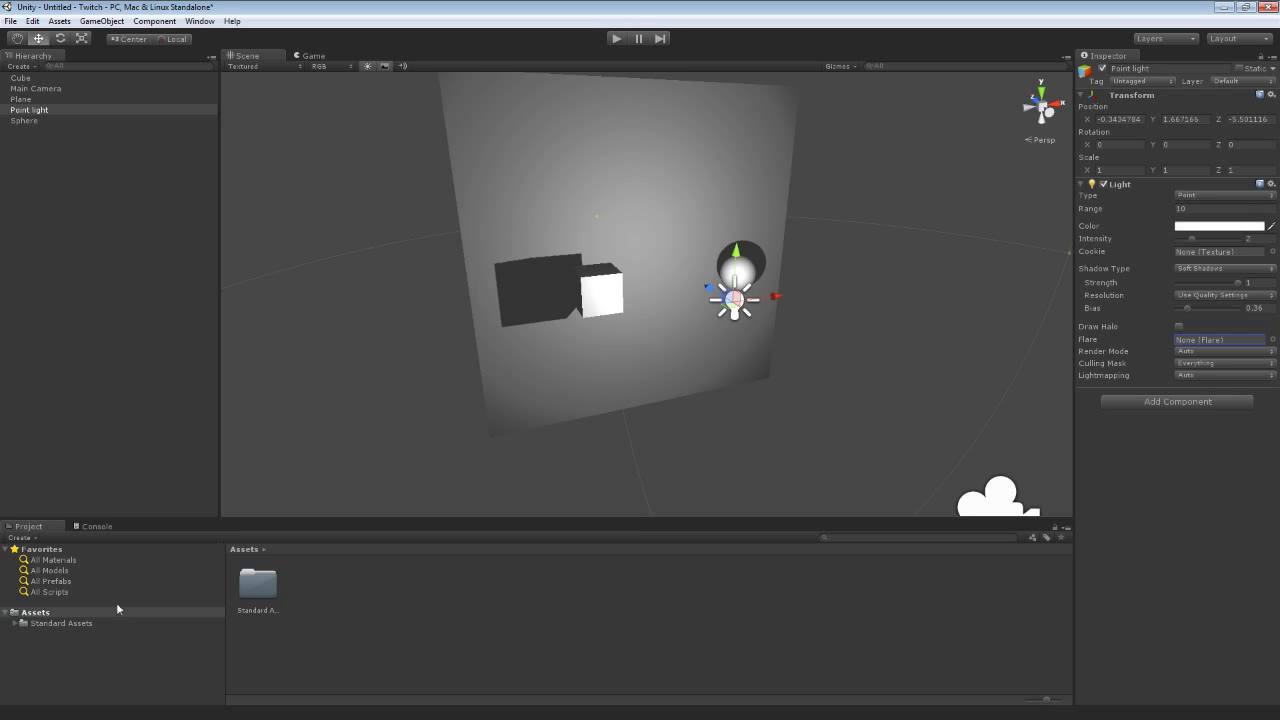
left_click(78, 623)
left_click(28, 613)
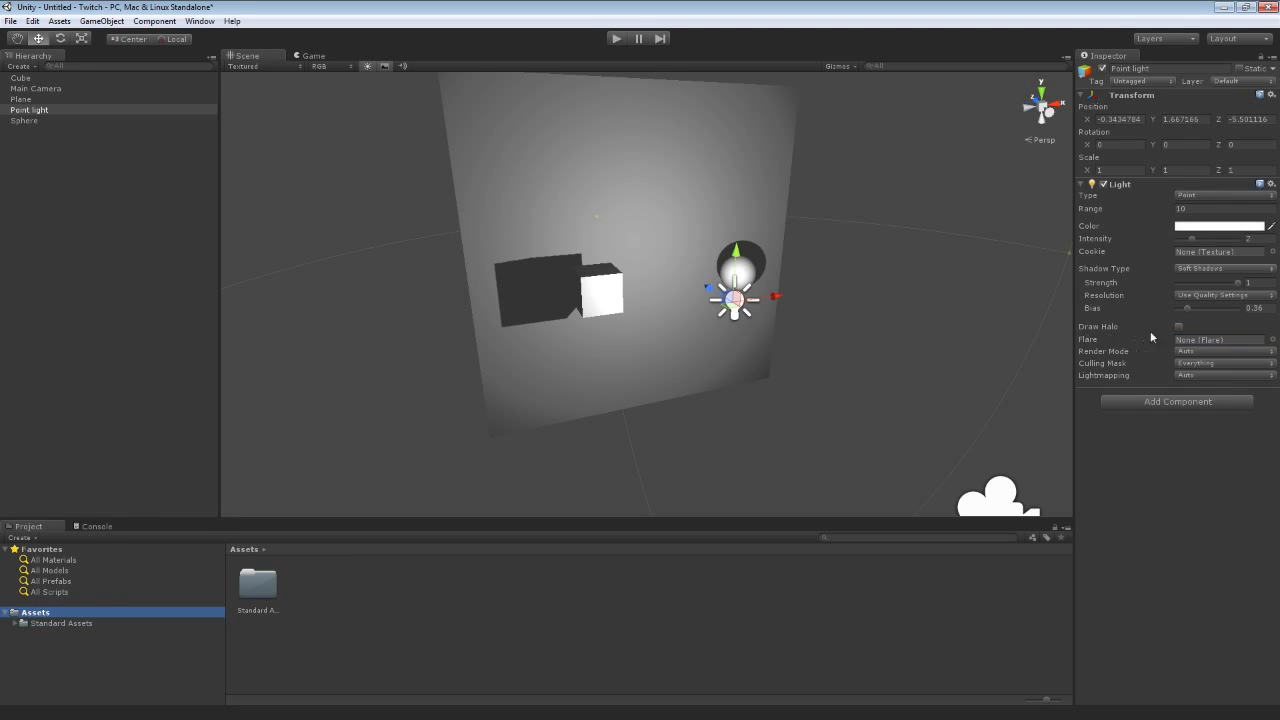
Try the flares available for the point light and assign 50mm Zoom.
left_click(1272, 340)
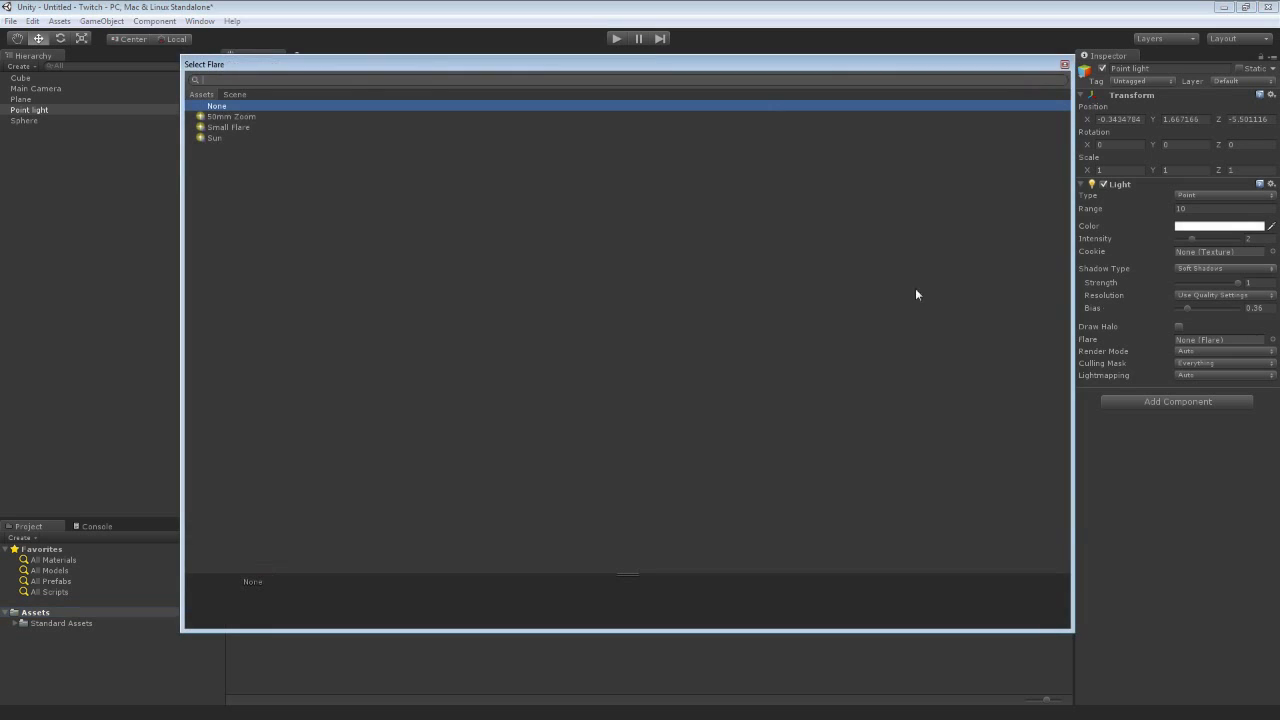
left_click(229, 118)
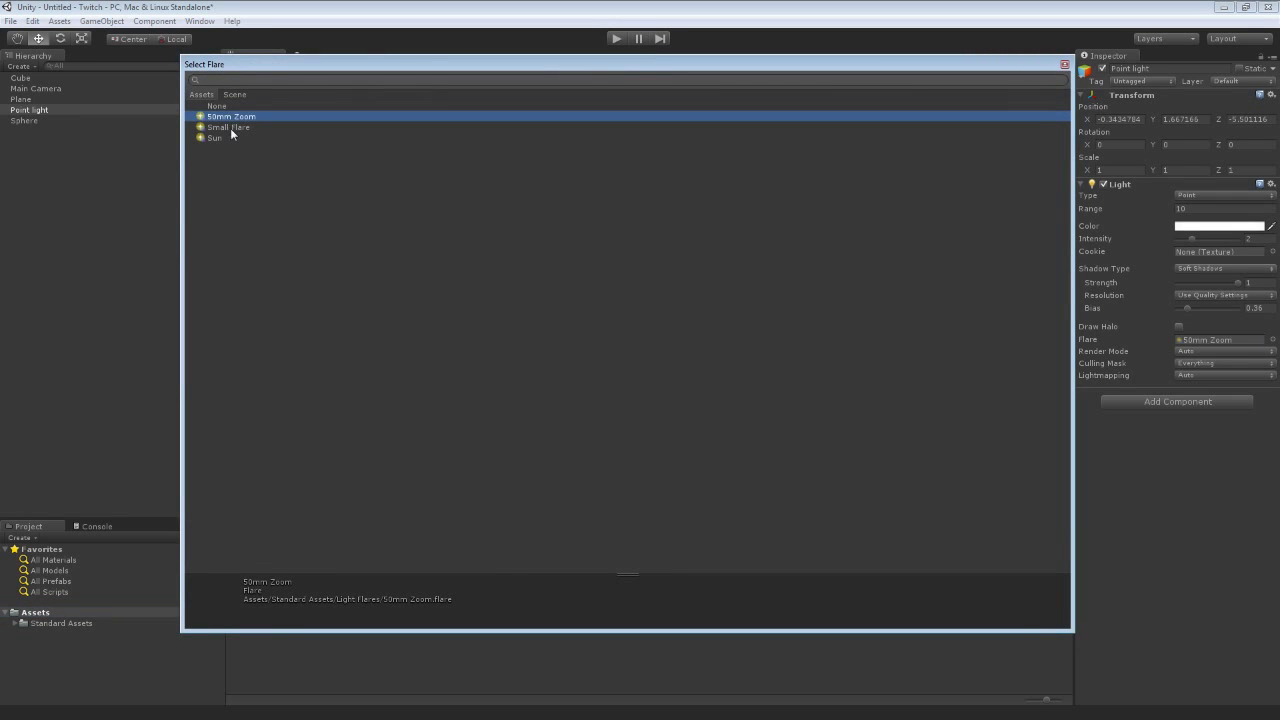
left_click(233, 127)
left_click(229, 138)
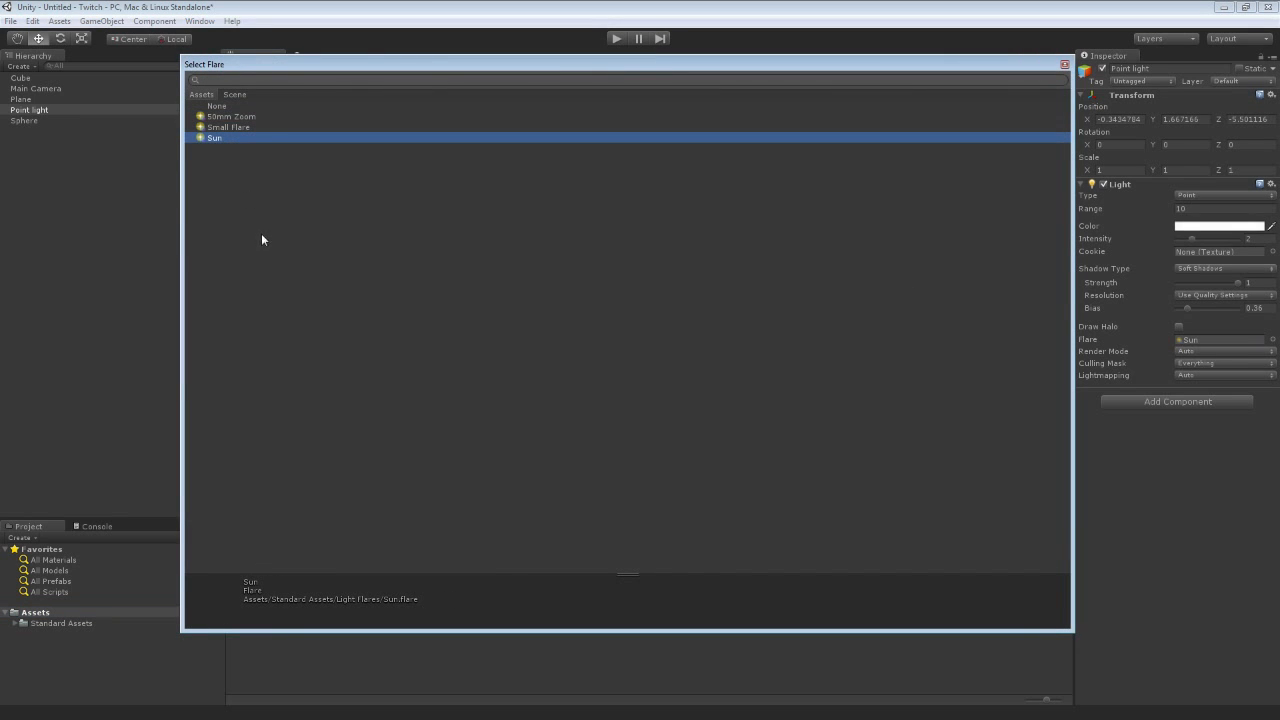
double_click(227, 118)
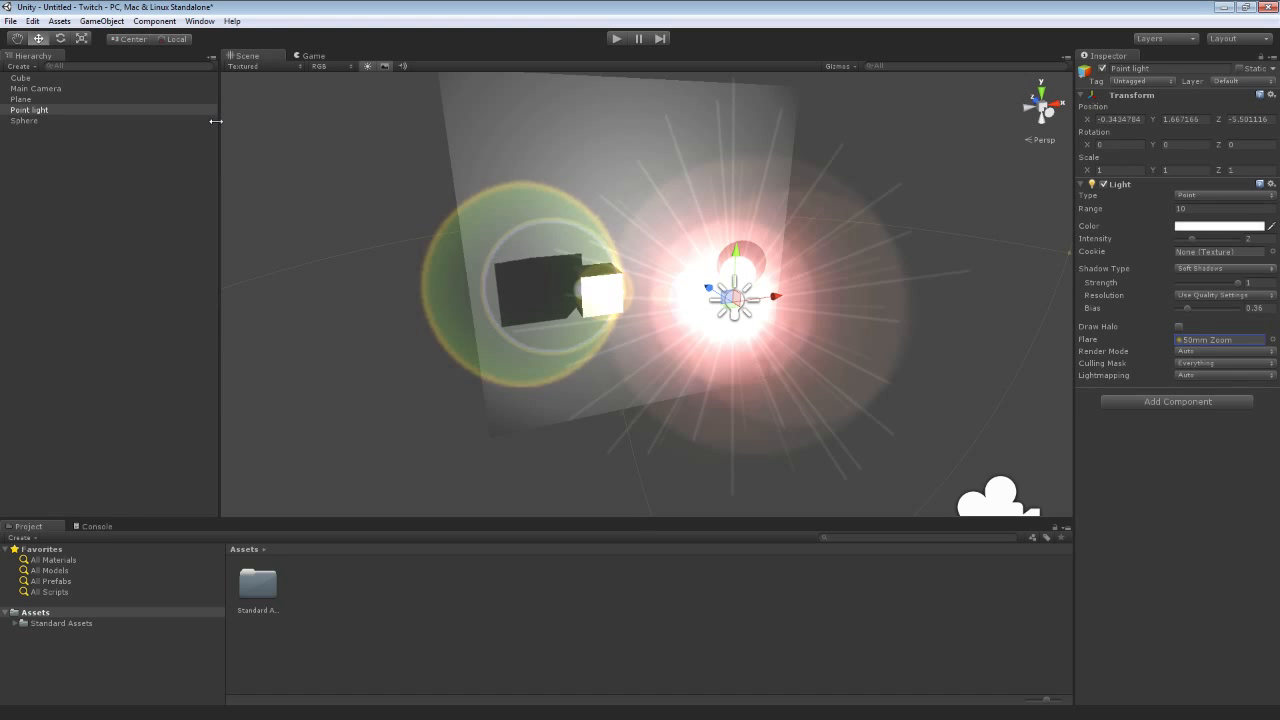
Shift the point light slightly along X and examine its lens flare from several angles and through the game camera.
mouse_move(494, 222)
left_mouse_down("alt")
mouse_move(414, 163)
mouse_move(380, 163)
mouse_move(443, 180)
mouse_move(490, 217)
left_mouse_up("alt")
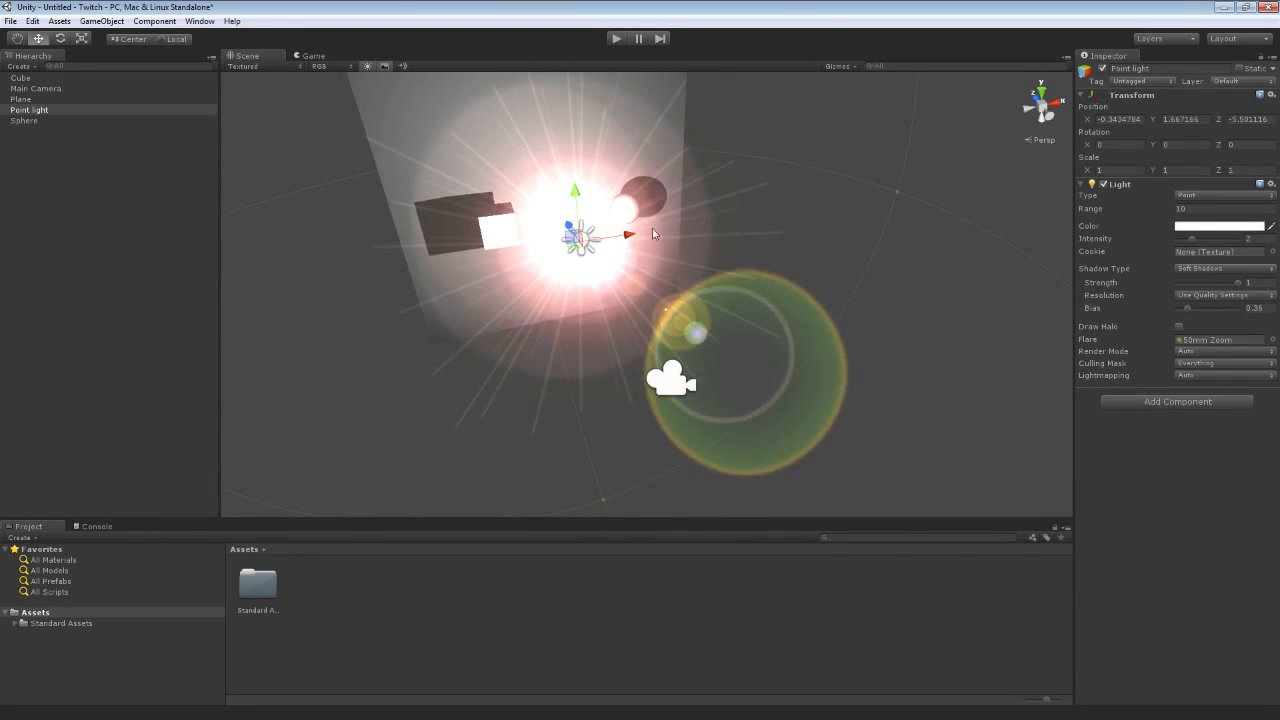
left_click_drag(635, 241, 644, 317)
left_click(722, 226)
left_click(706, 220)
left_click_drag(817, 203, 455, 60, "alt")
left_click(316, 57)
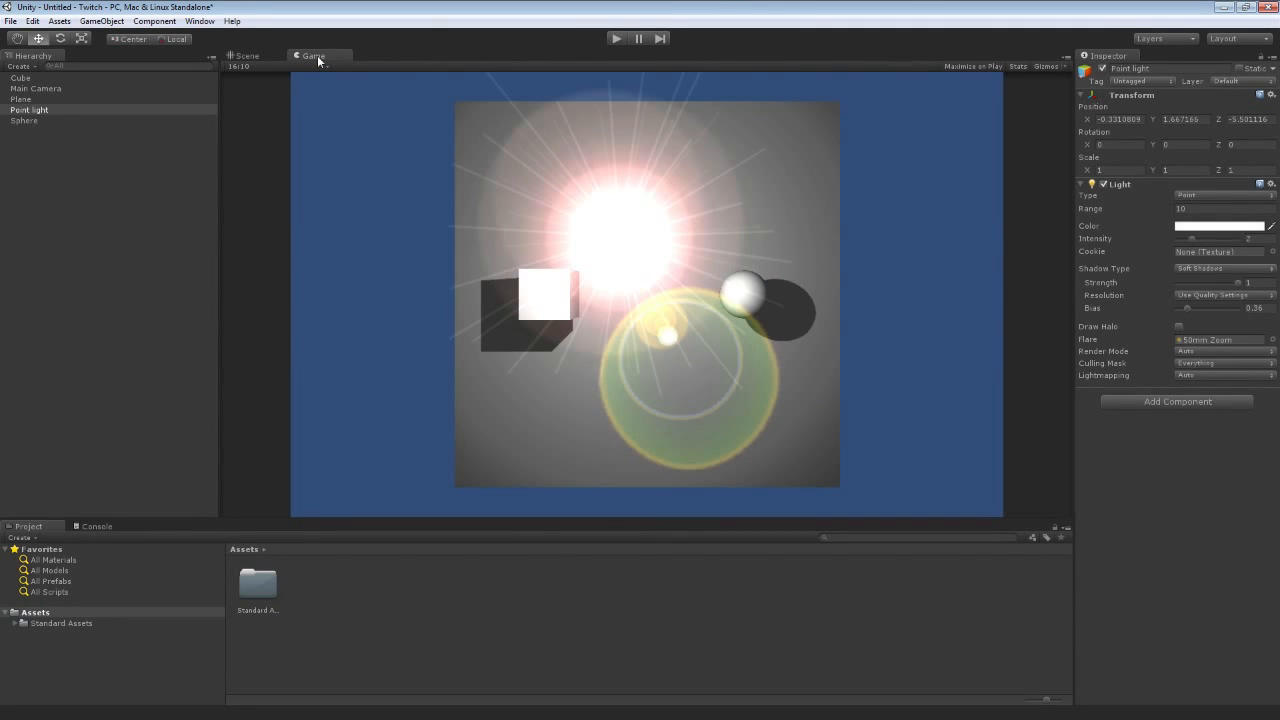
left_click(248, 57)
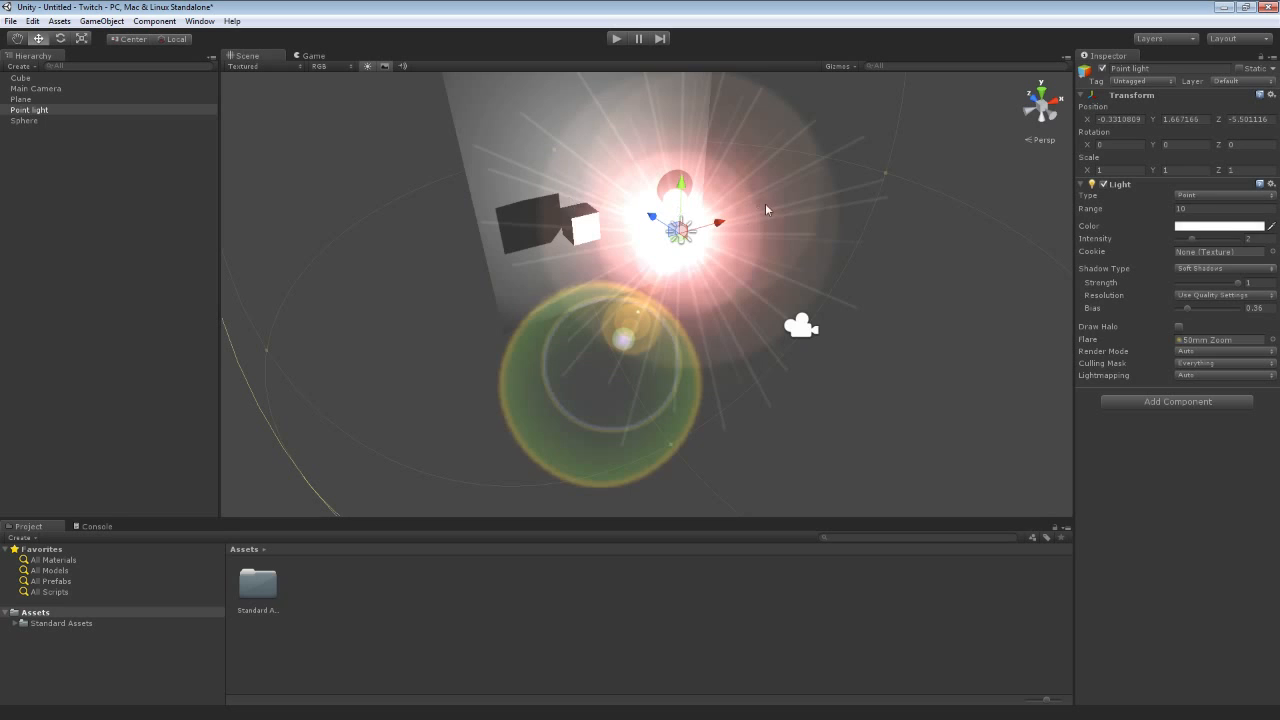
Set the point light's position to X 0, Y 1, Z -5.
left_click(1120, 119)
type("0")
key("Tab")
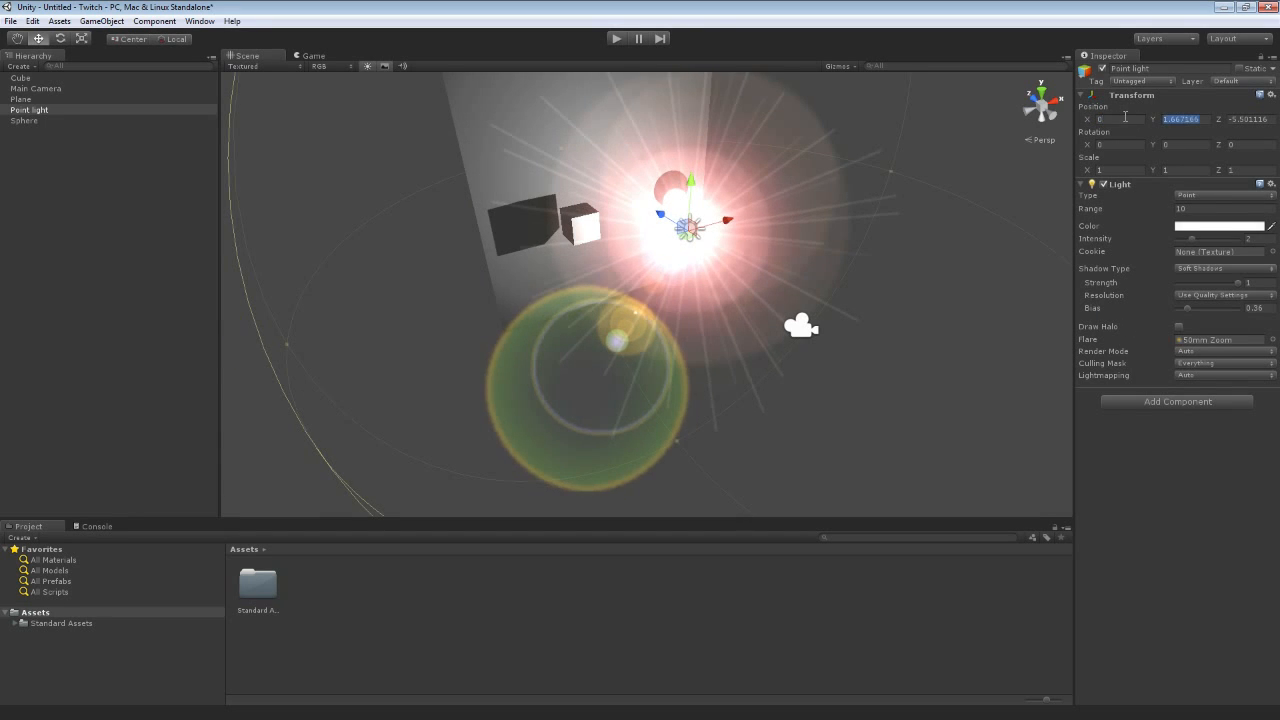
type("1")
key("Tab")
type("-5")
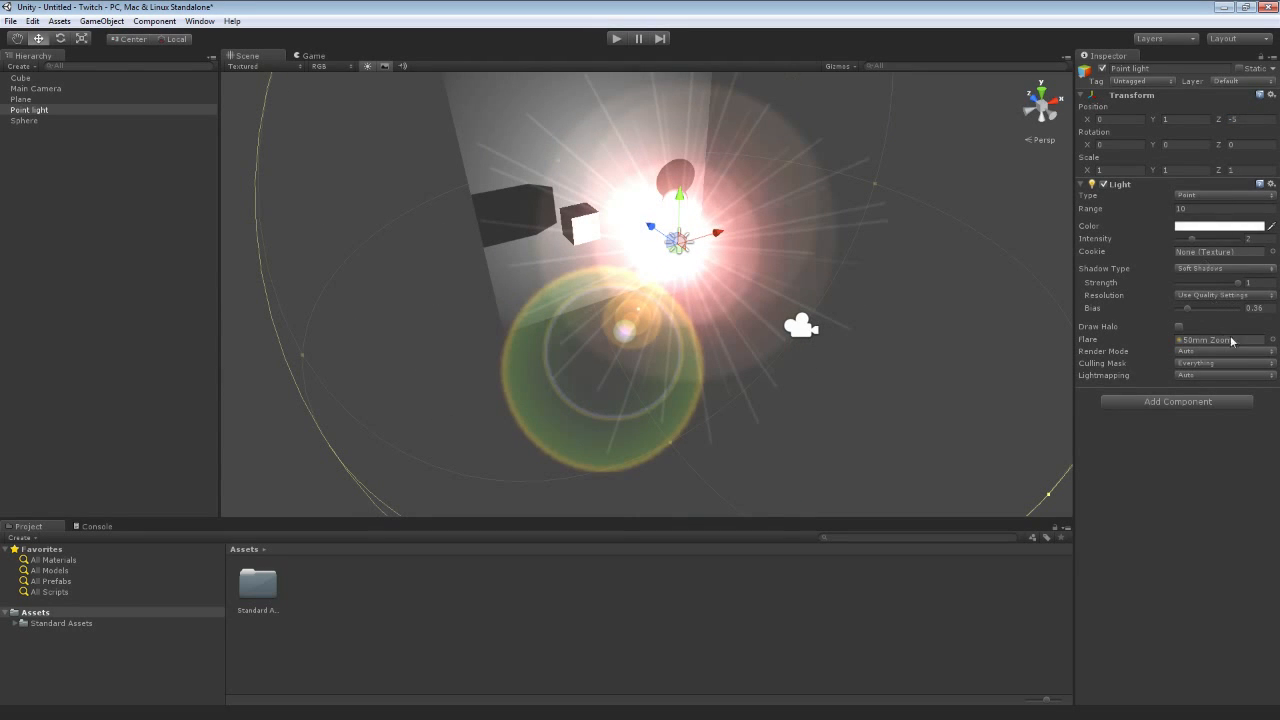
Try the Sun flare on the point light.
left_click(1274, 340)
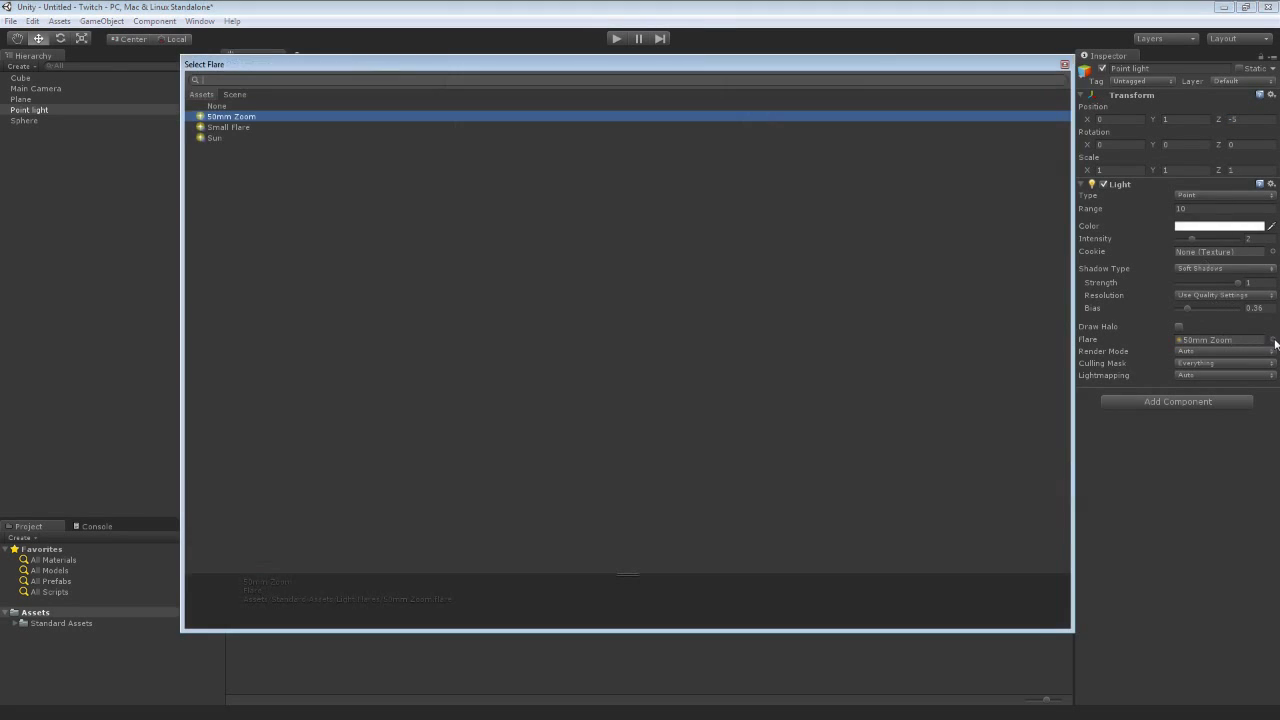
left_click(215, 139)
double_click(215, 139)
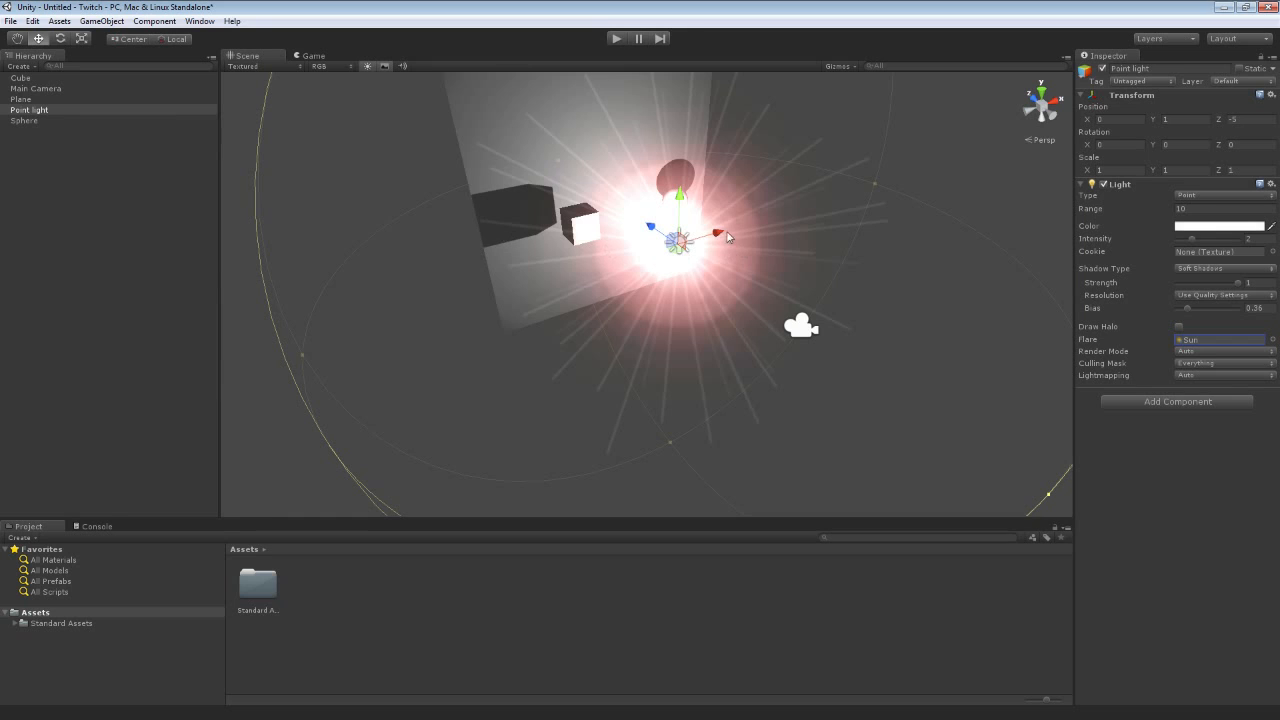
Assign Small Flare to the point light and check its look in the scene and through the game camera.
left_click(1274, 340)
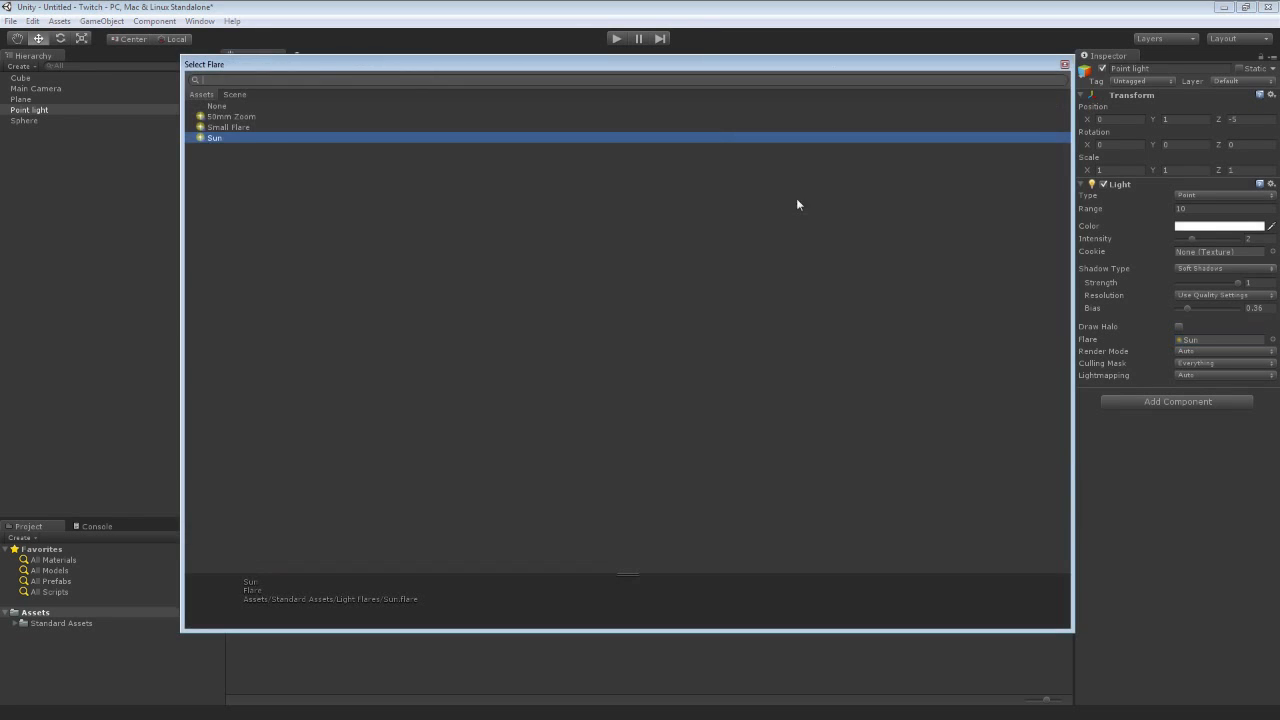
left_click(228, 128)
double_click(228, 128)
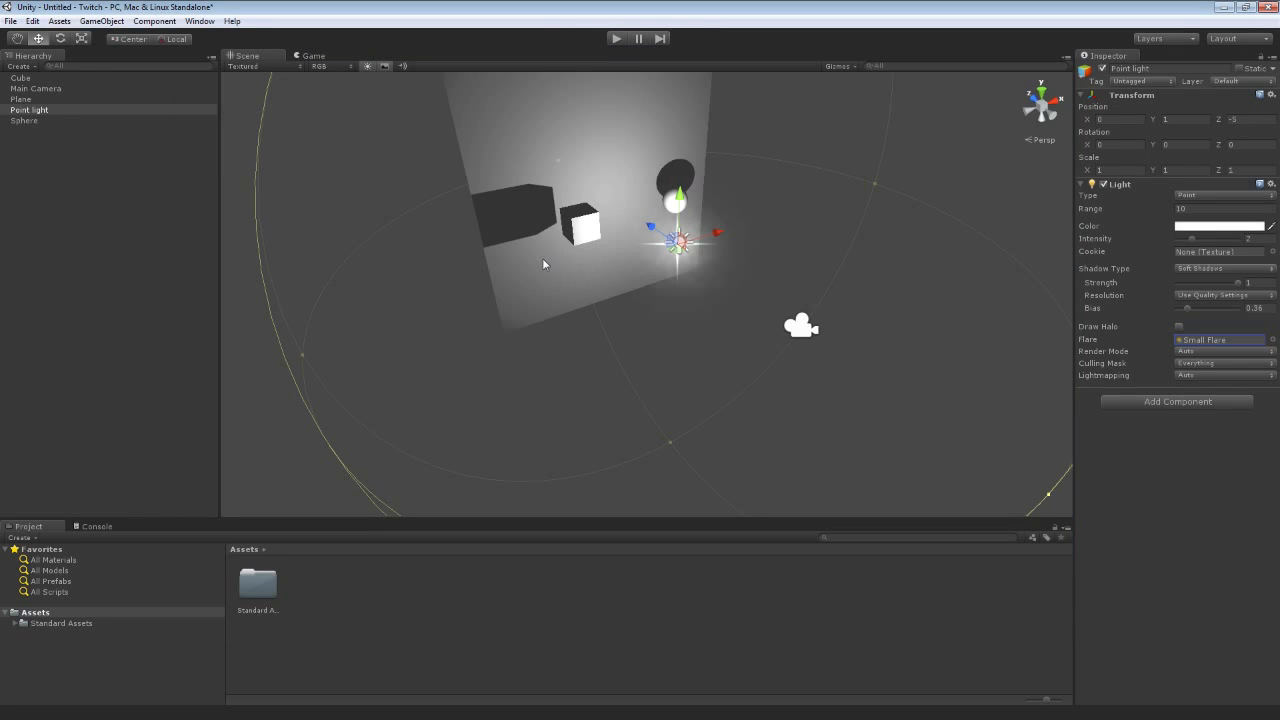
left_click_drag(542, 263, 271, 246, "alt")
scroll(271, 246, "up", 5)
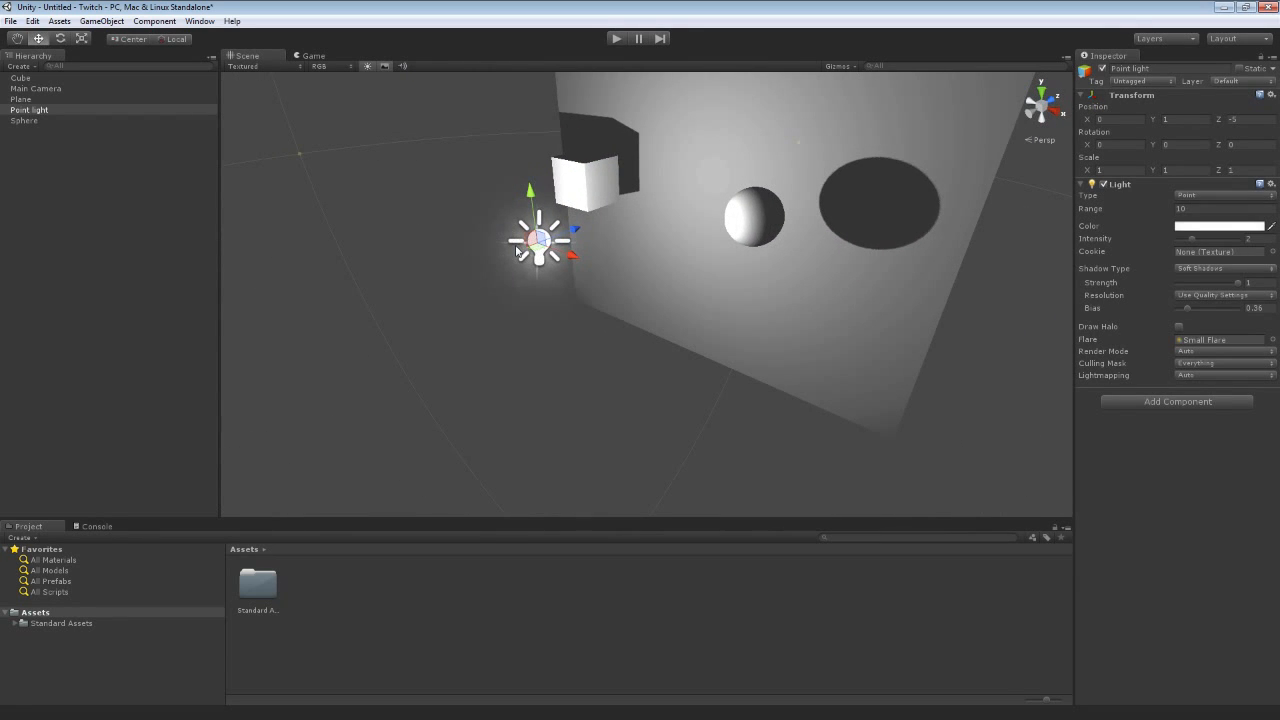
left_click(311, 56)
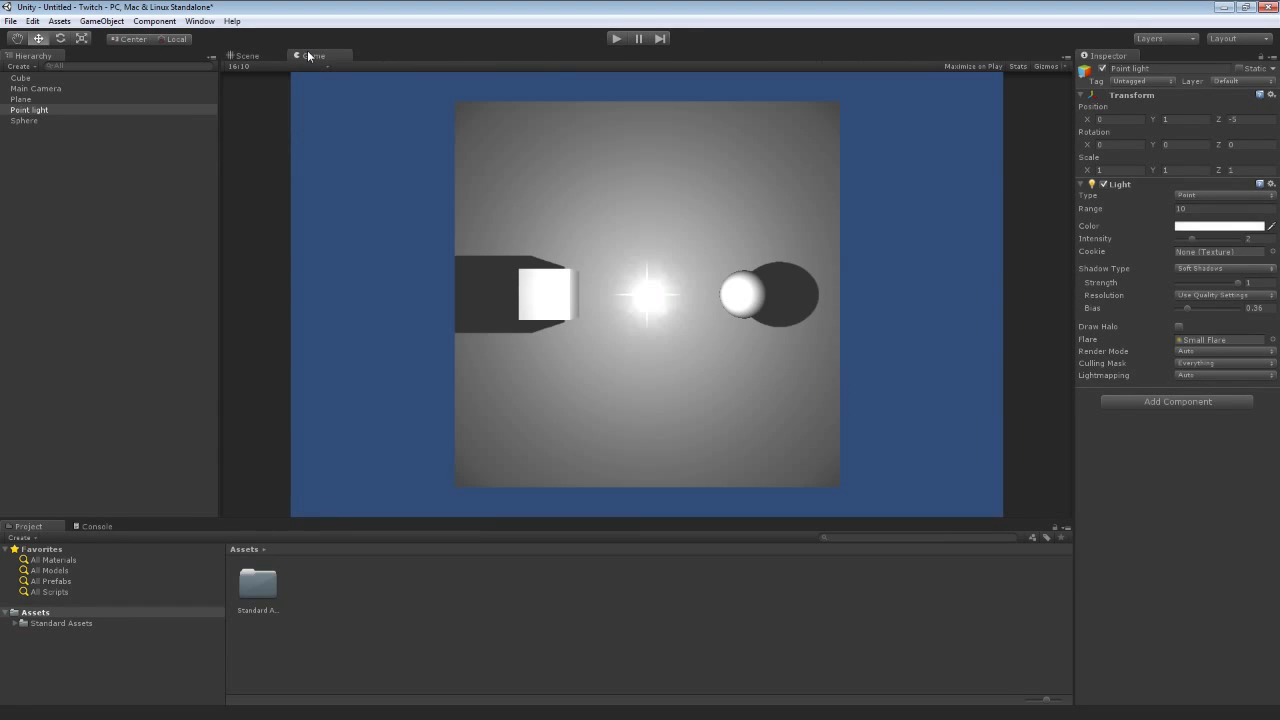
left_click(252, 56)
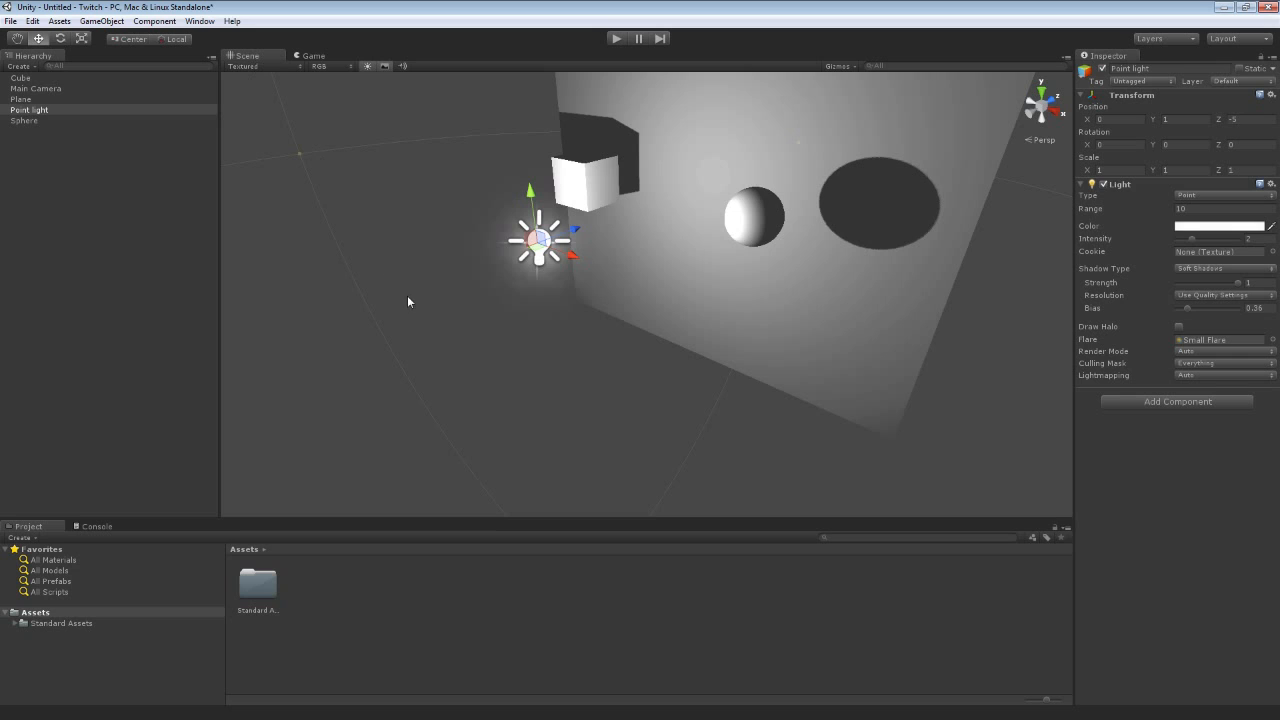
Open the scene's render settings and examine the flare strength and the available halo textures.
left_click(33, 21)
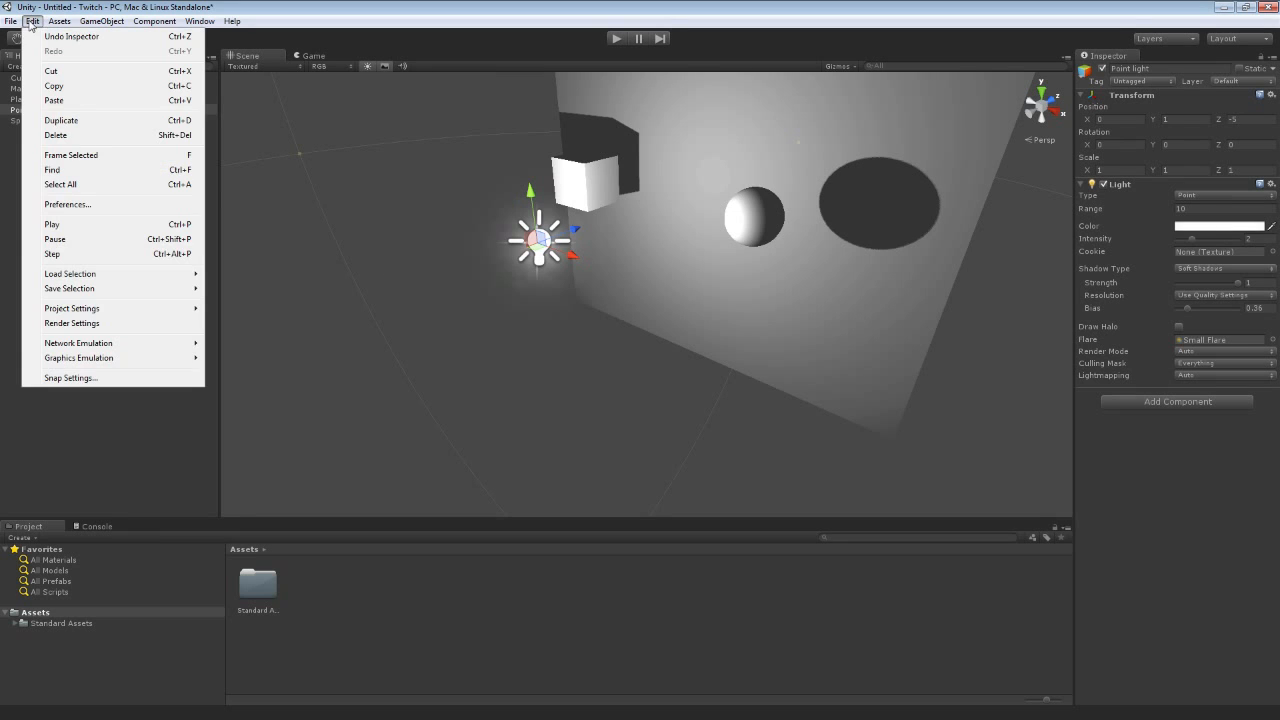
left_click(72, 323)
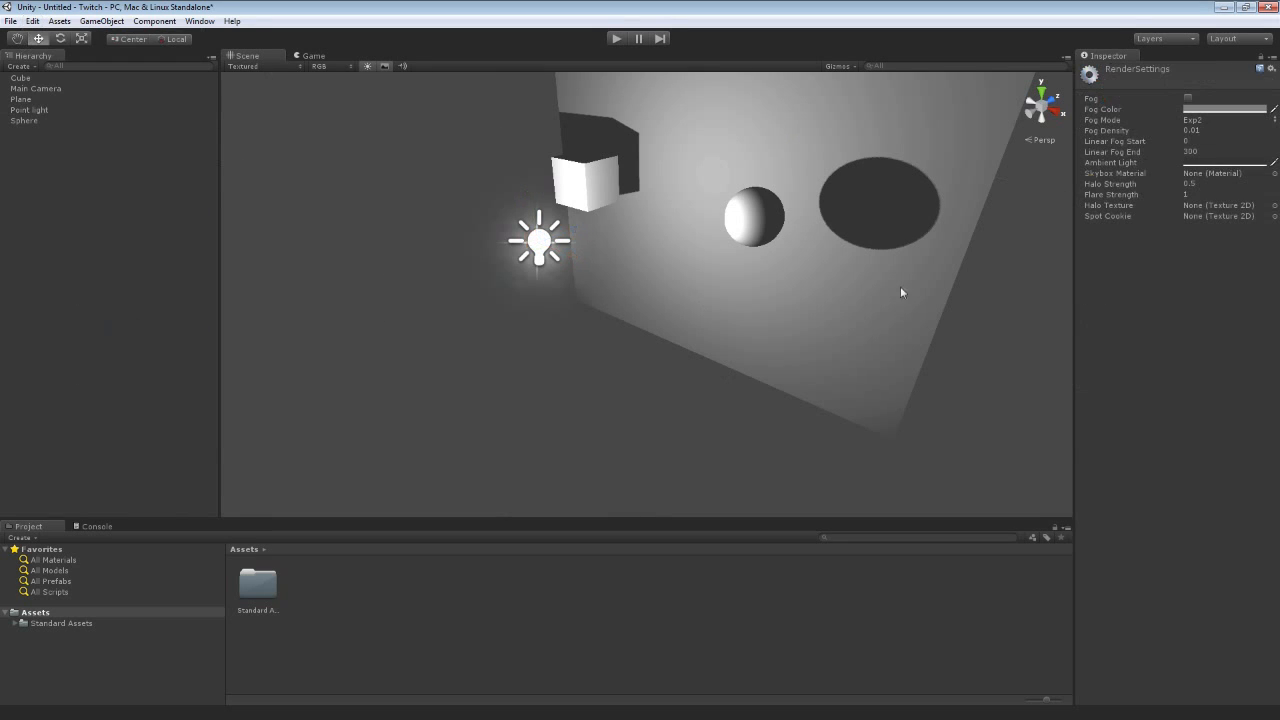
mouse_move(1126, 195)
left_mouse_down()
mouse_move(1116, 199)
mouse_move(1148, 199)
mouse_move(1100, 199)
mouse_move(1165, 199)
mouse_move(1122, 199)
mouse_move(1148, 197)
left_mouse_up()
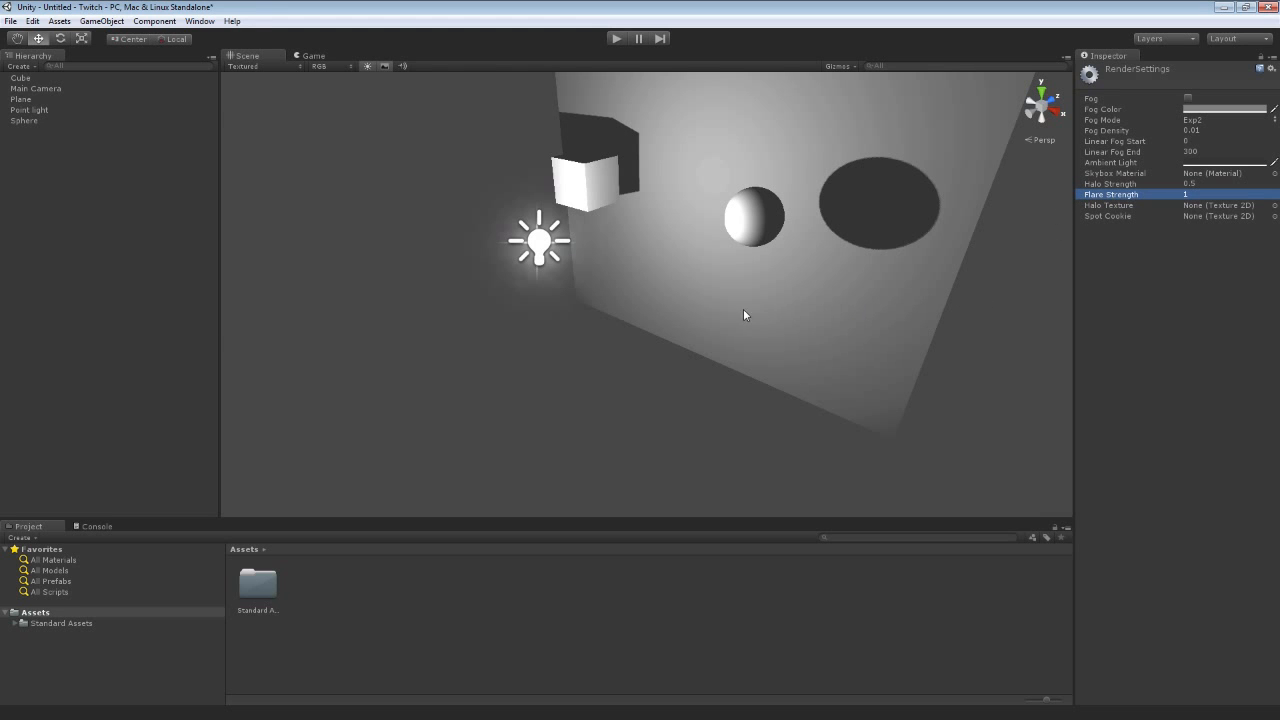
left_click_drag(478, 257, 651, 311, "alt")
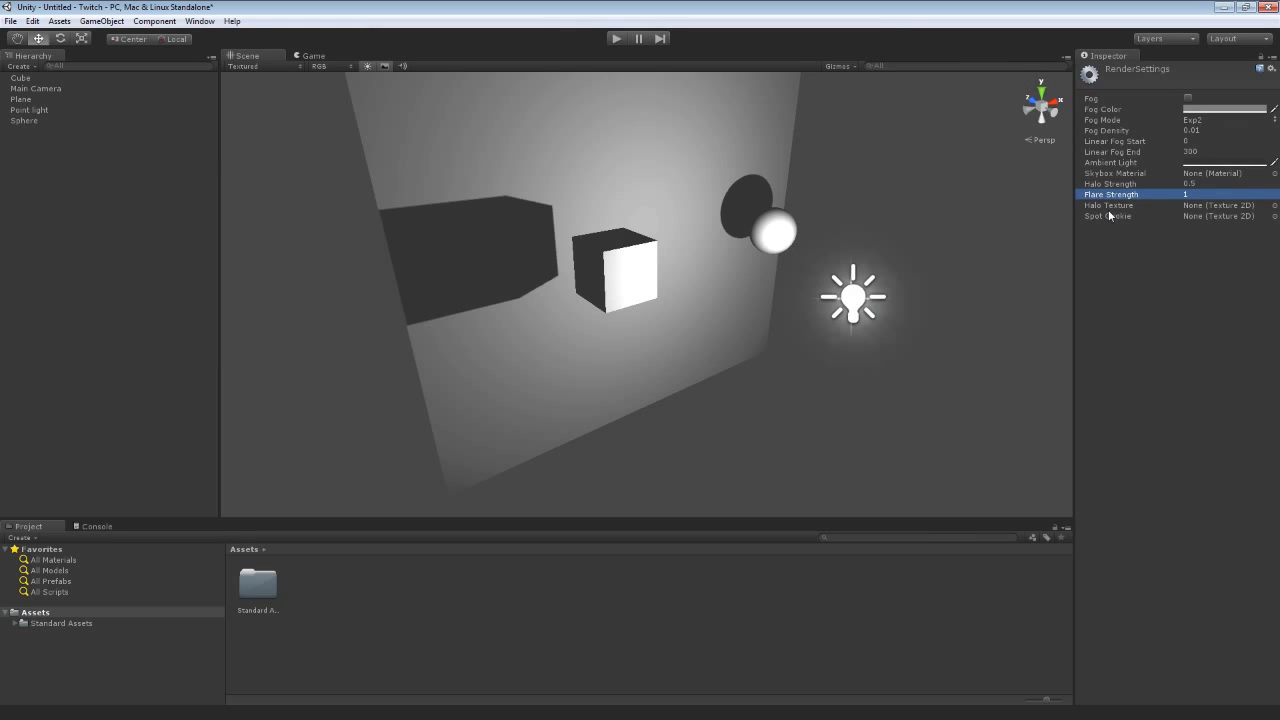
left_click(1192, 208)
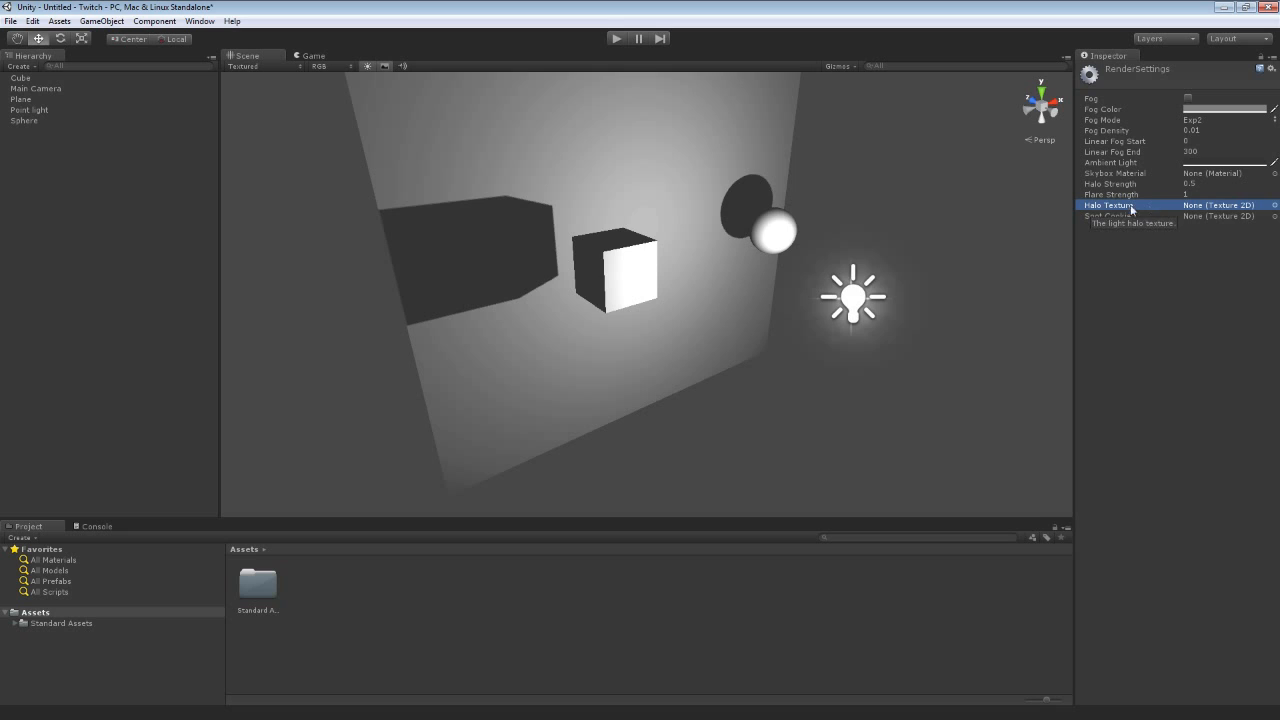
left_click(1272, 206)
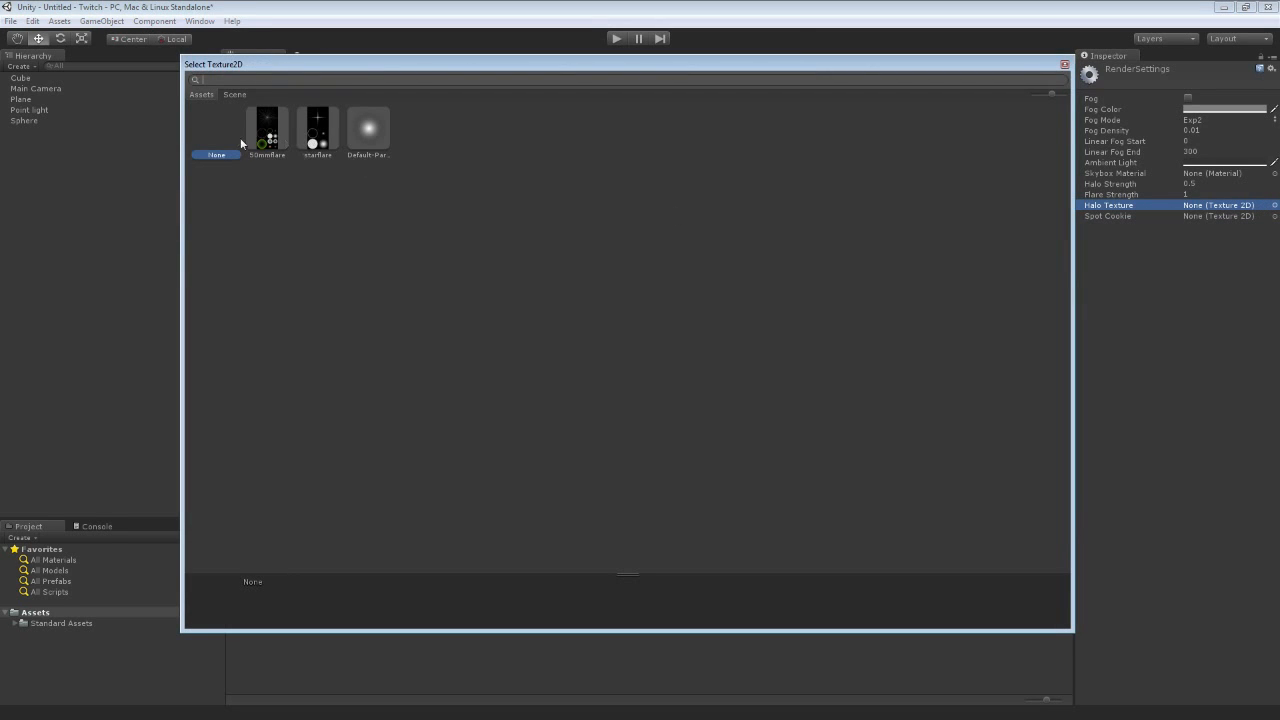
left_click(1065, 64)
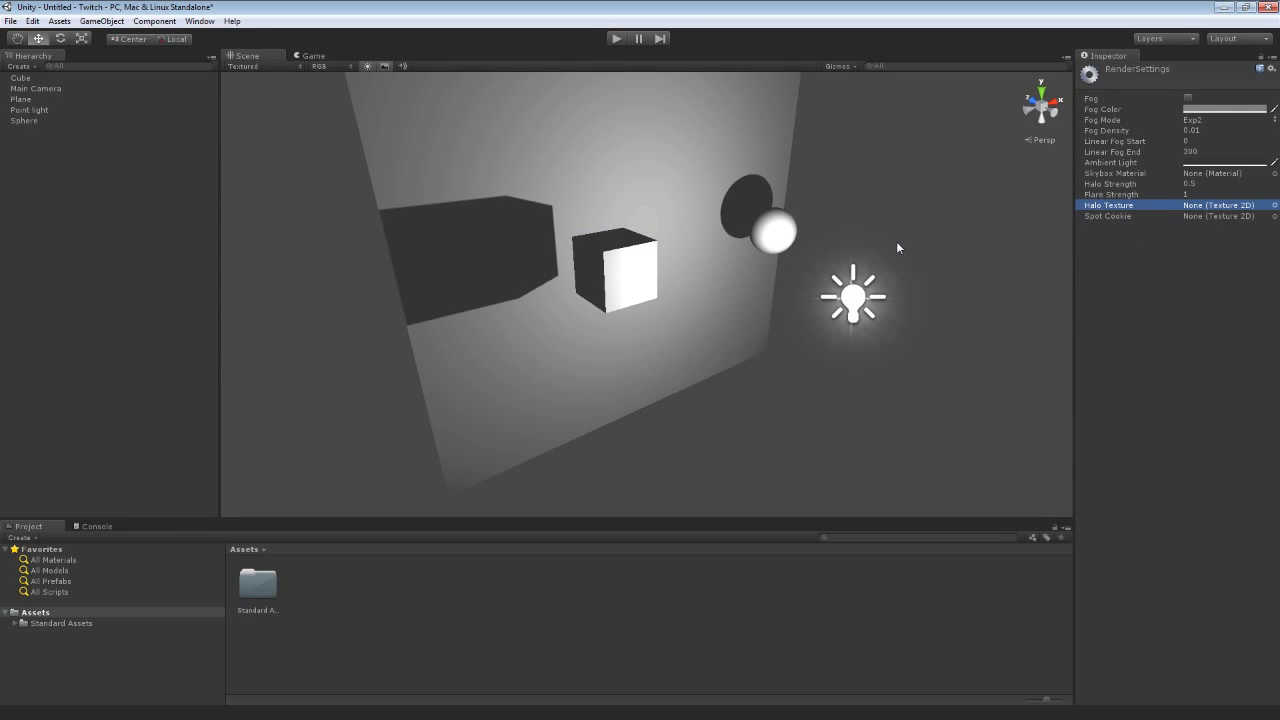
left_click_drag(916, 240, 859, 239, "alt")
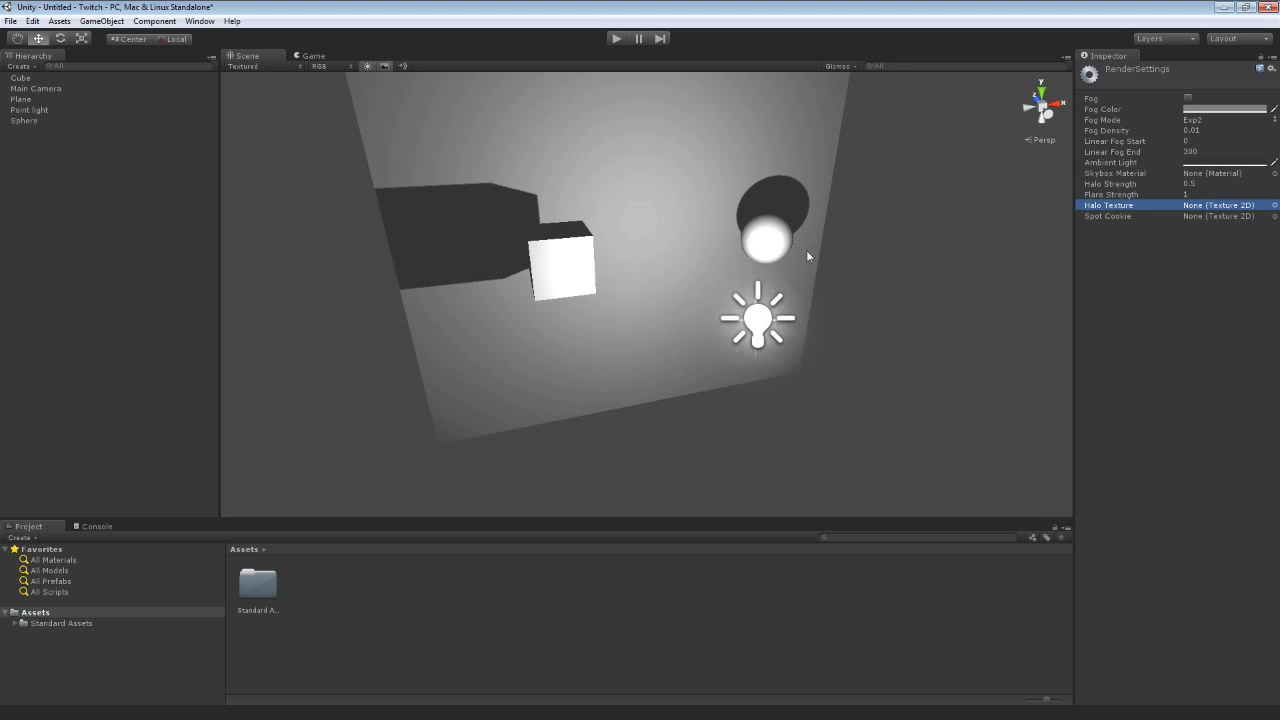
Remove the flare from the point light by setting its flare to None.
left_click(758, 318)
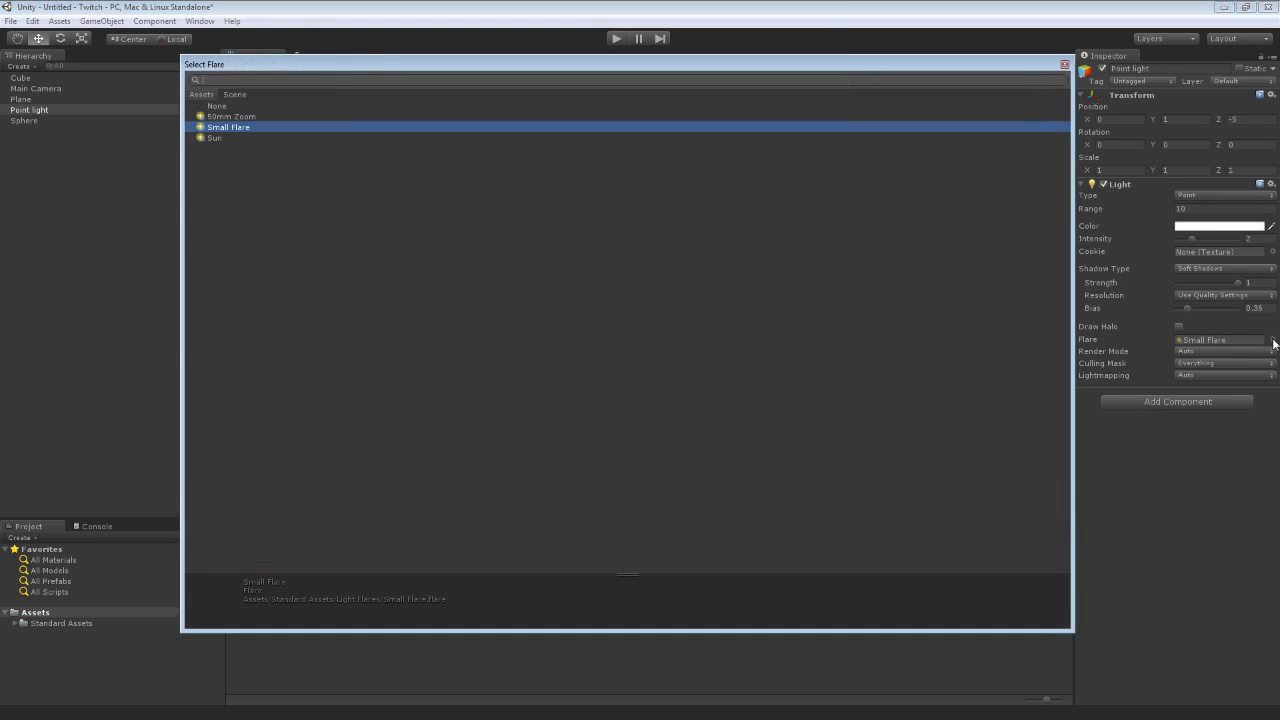
left_click(1272, 339)
double_click(216, 106)
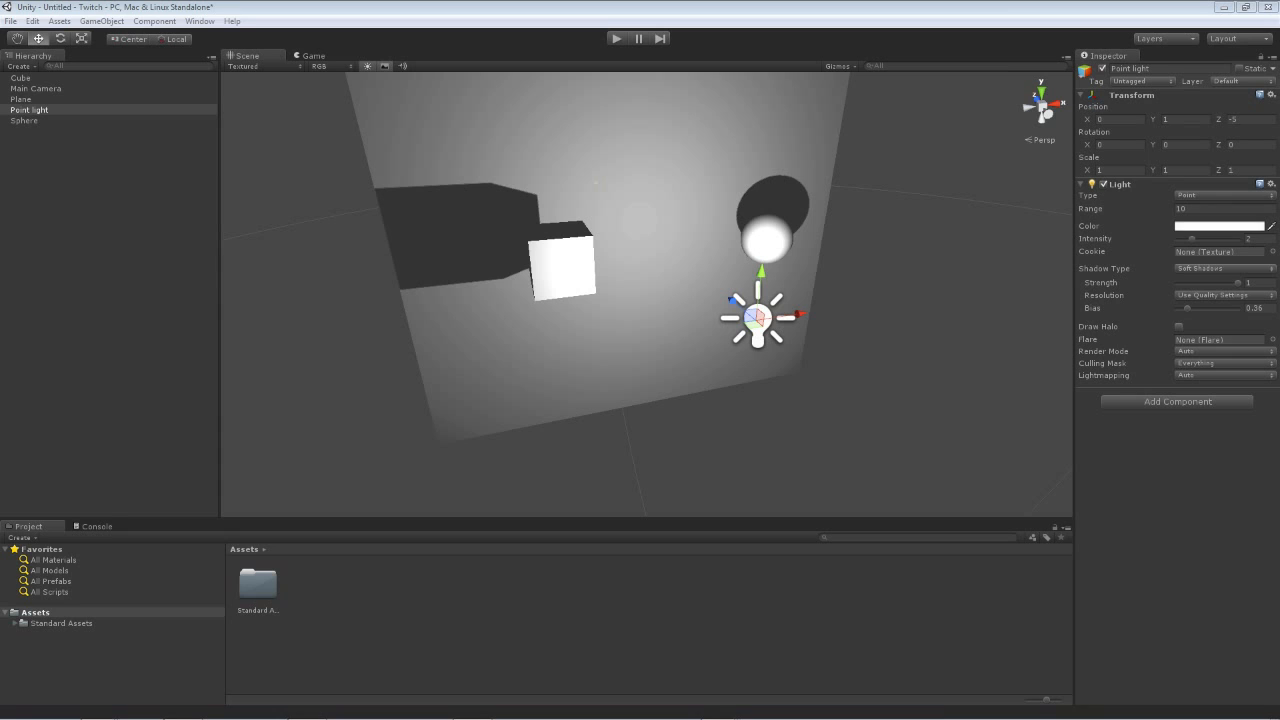
Import Logo.png from the Twitch Assets folder into the project's Assets folder and show its import settings.
left_click_drag(1279, 40, 997, 175)
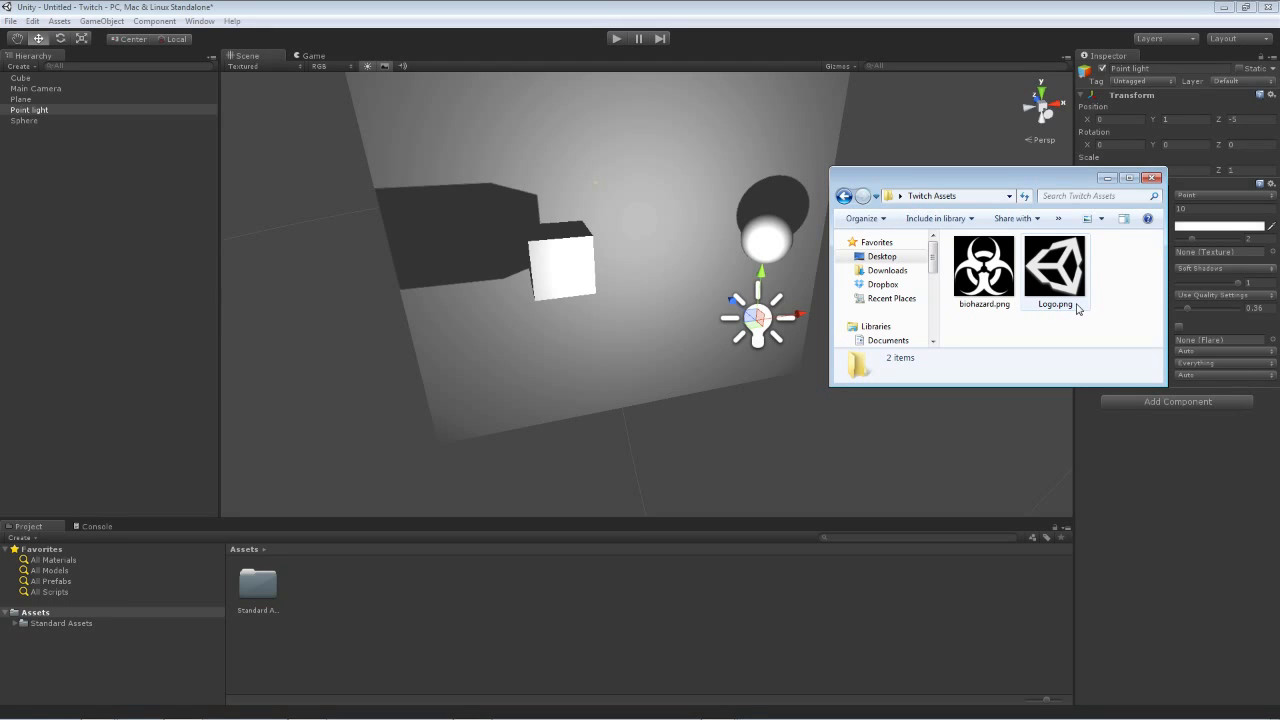
left_click_drag(1058, 272, 340, 628)
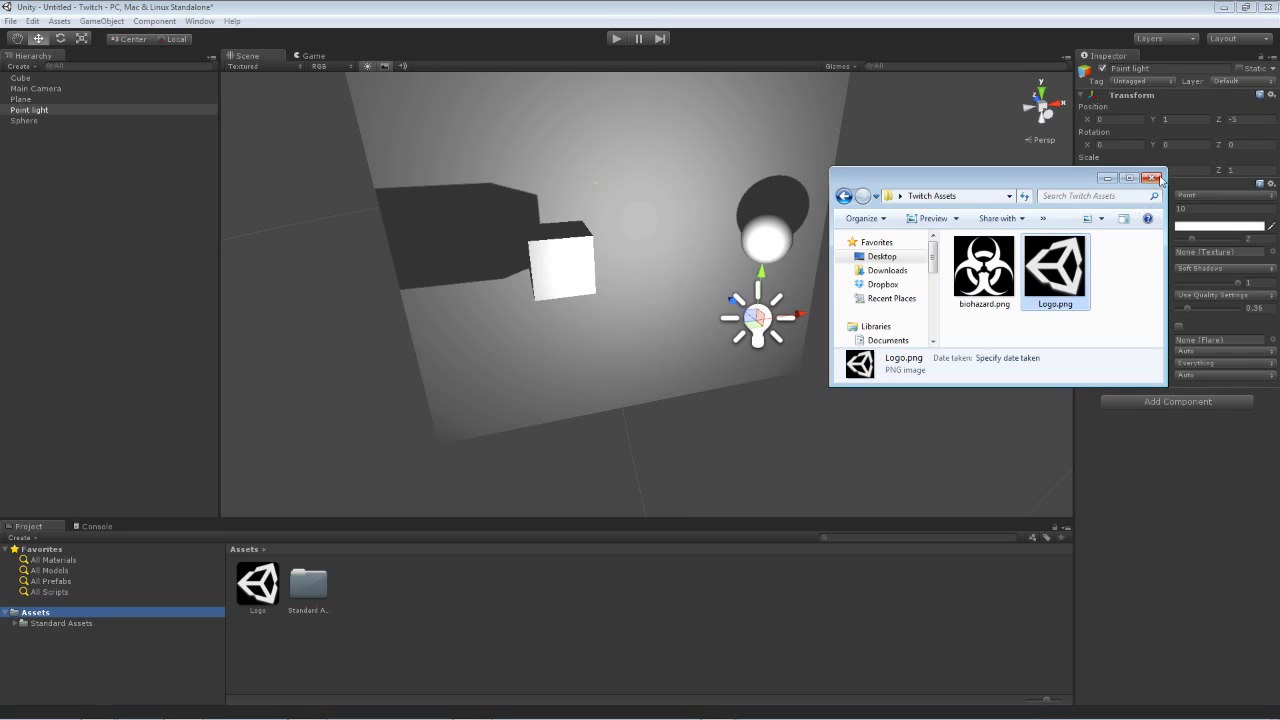
left_click_drag(993, 190, 1279, 194)
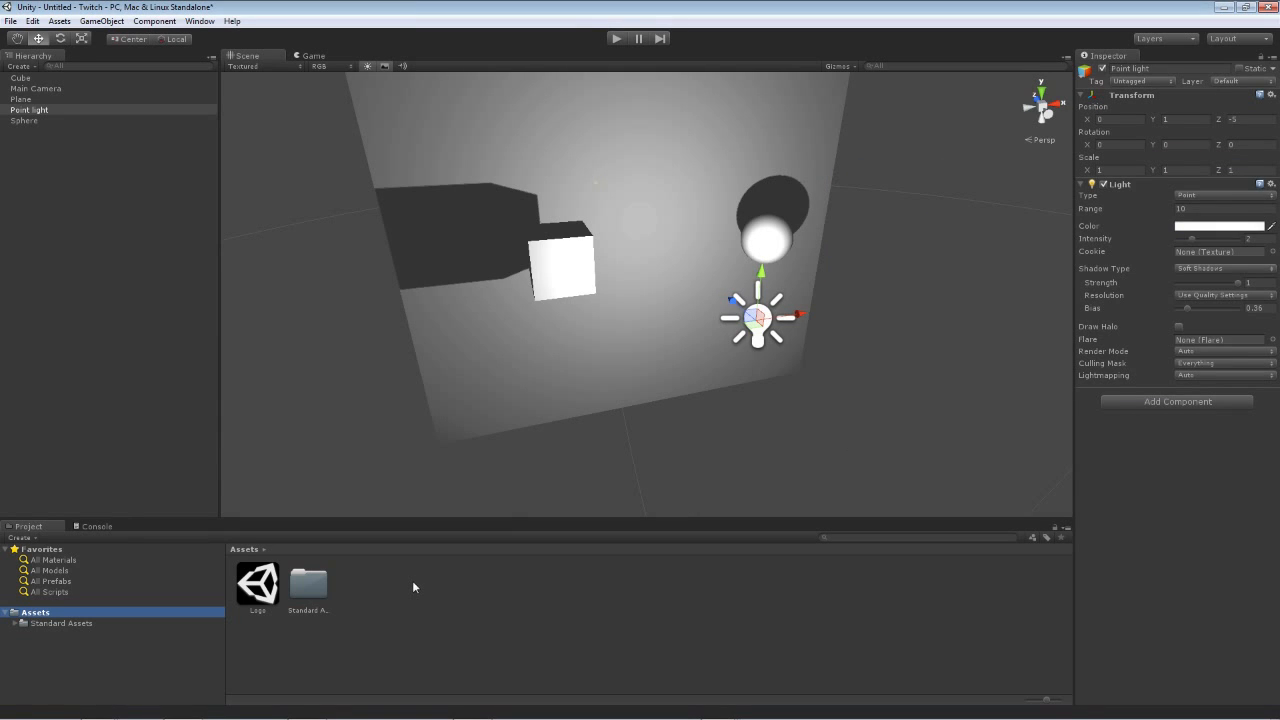
left_click(270, 590)
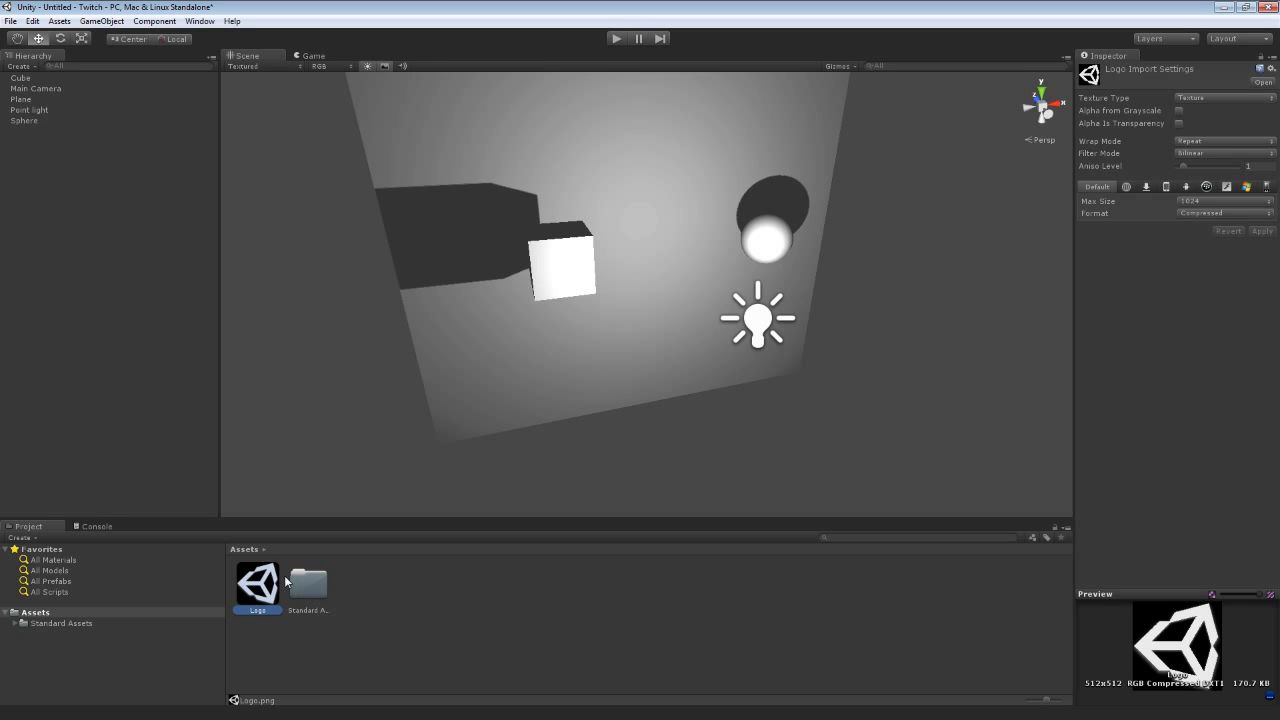
Try to assign the Logo texture as the point light's cookie.
left_click(758, 318)
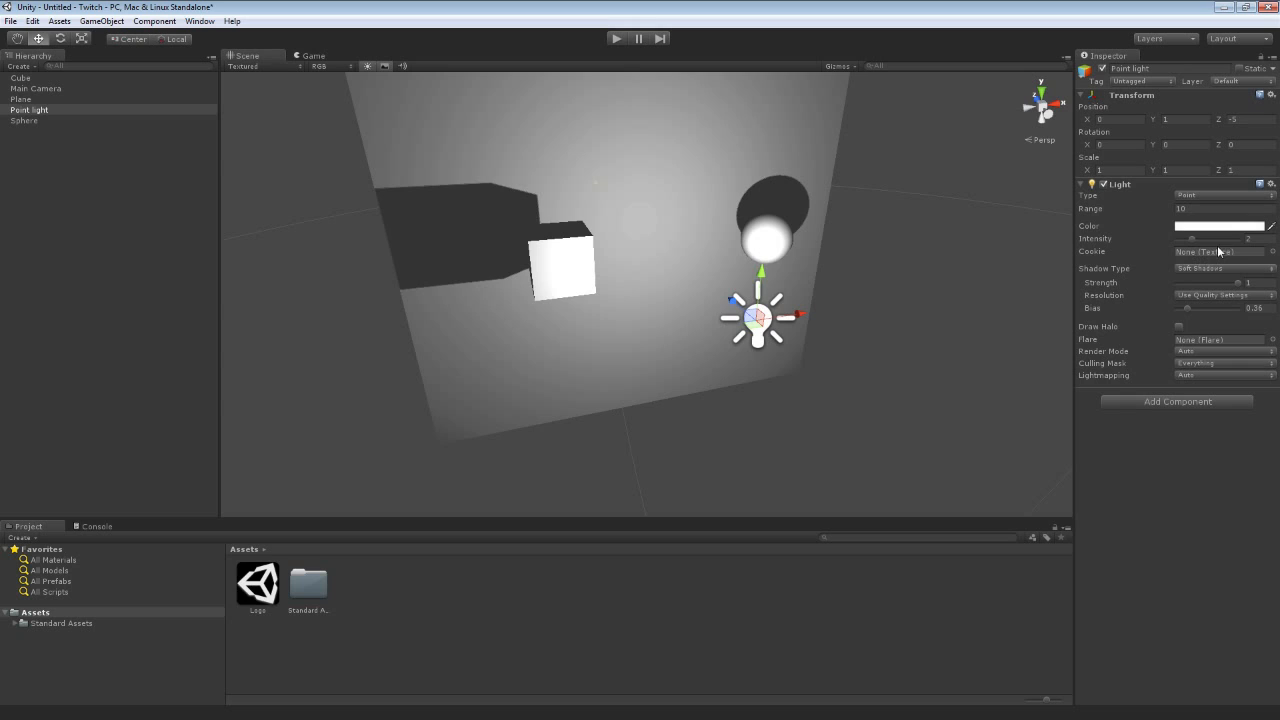
left_click(1272, 251)
left_click(317, 128)
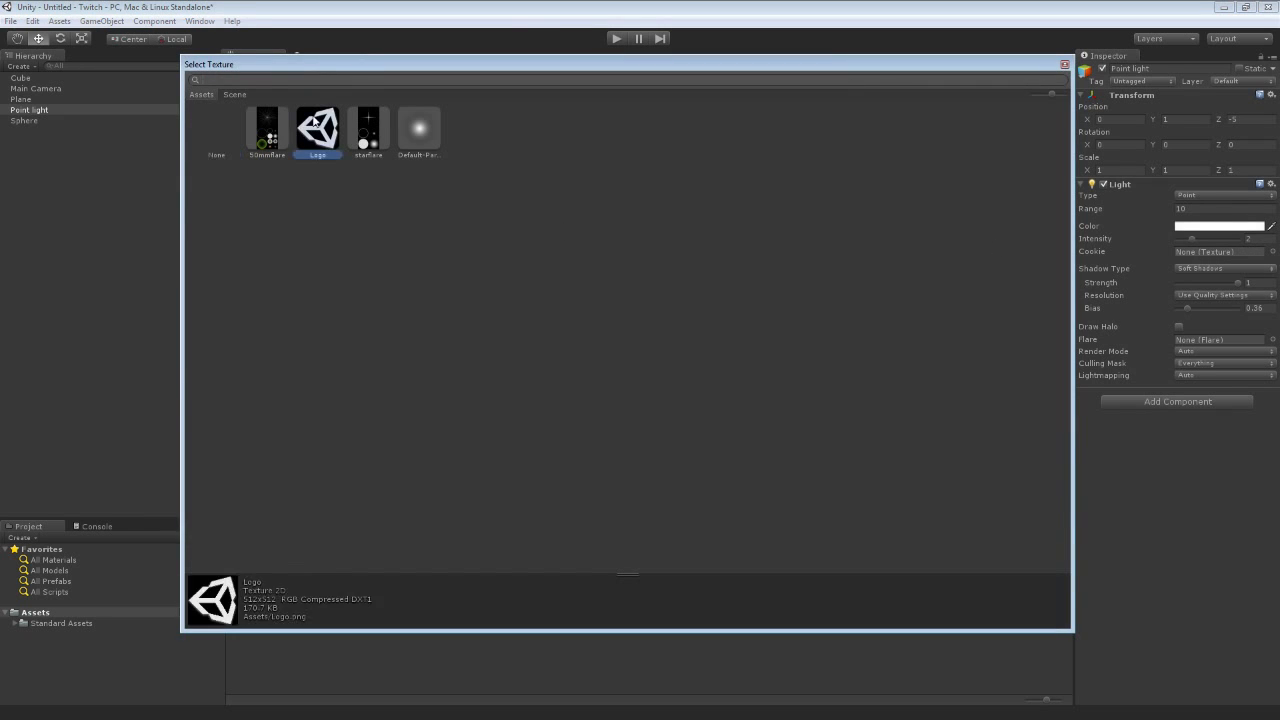
key("Escape")
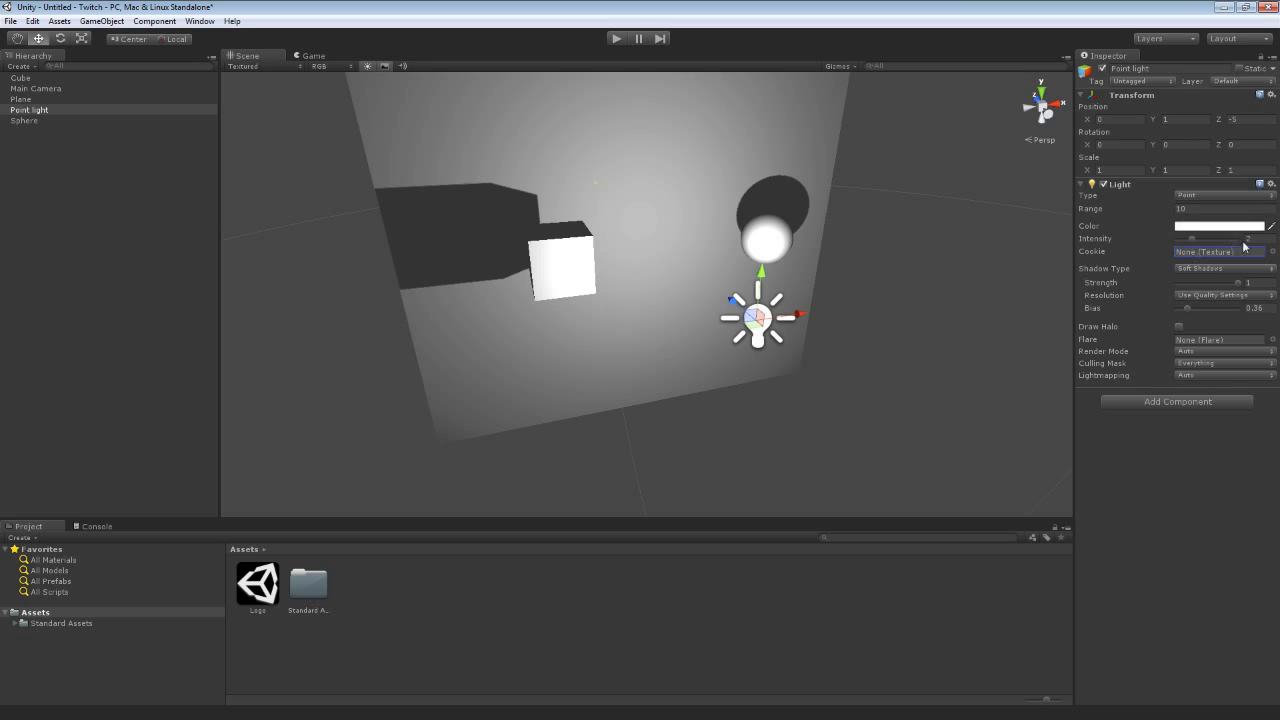
left_click(1272, 251)
left_click(317, 128)
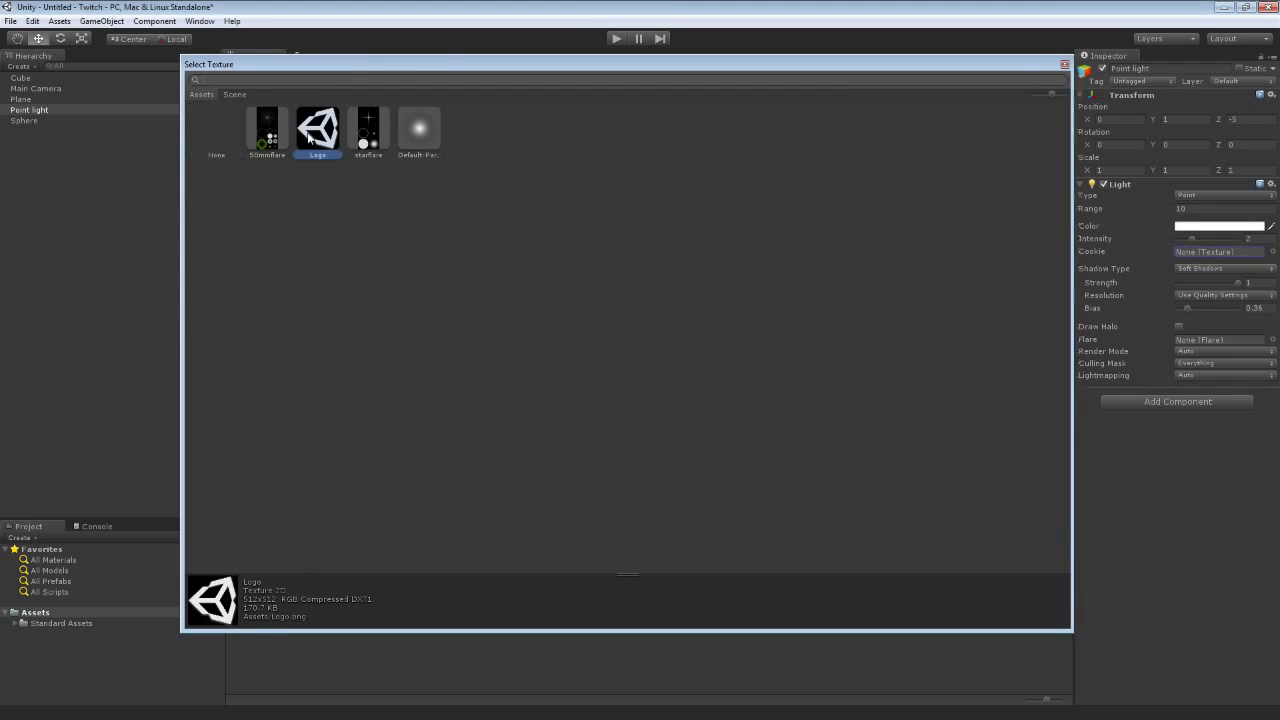
key("Escape")
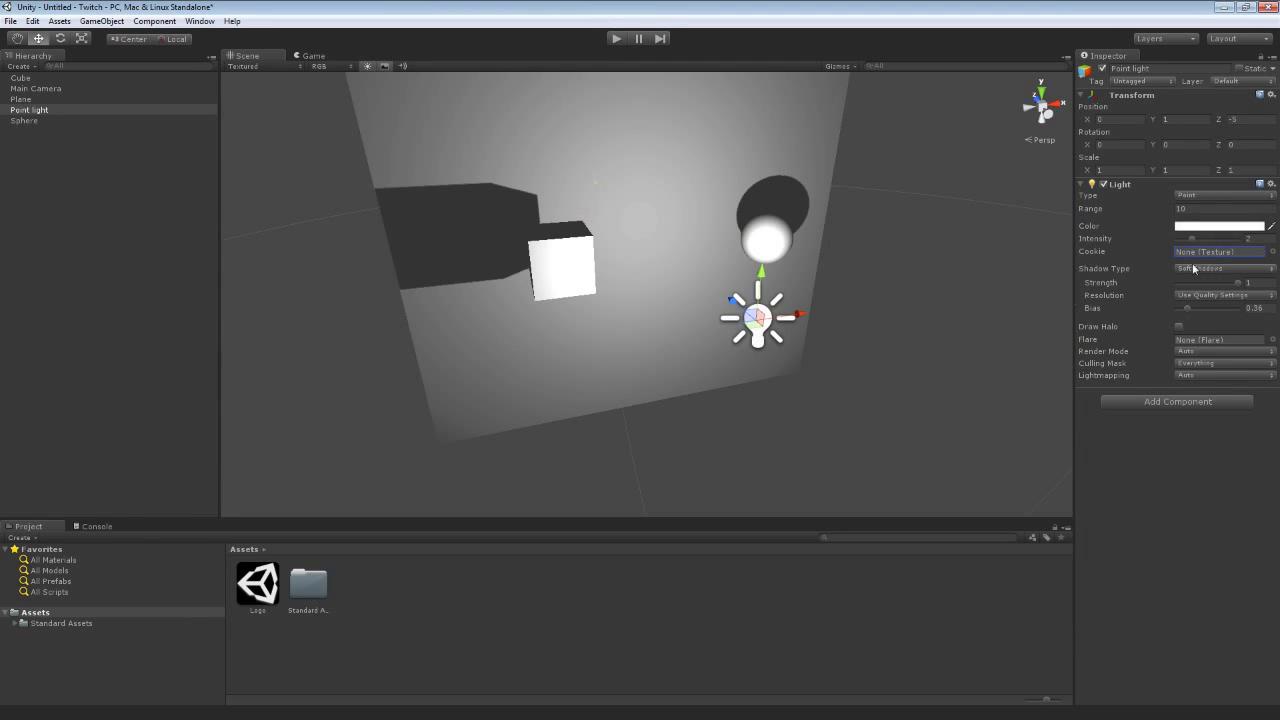
left_click(445, 600)
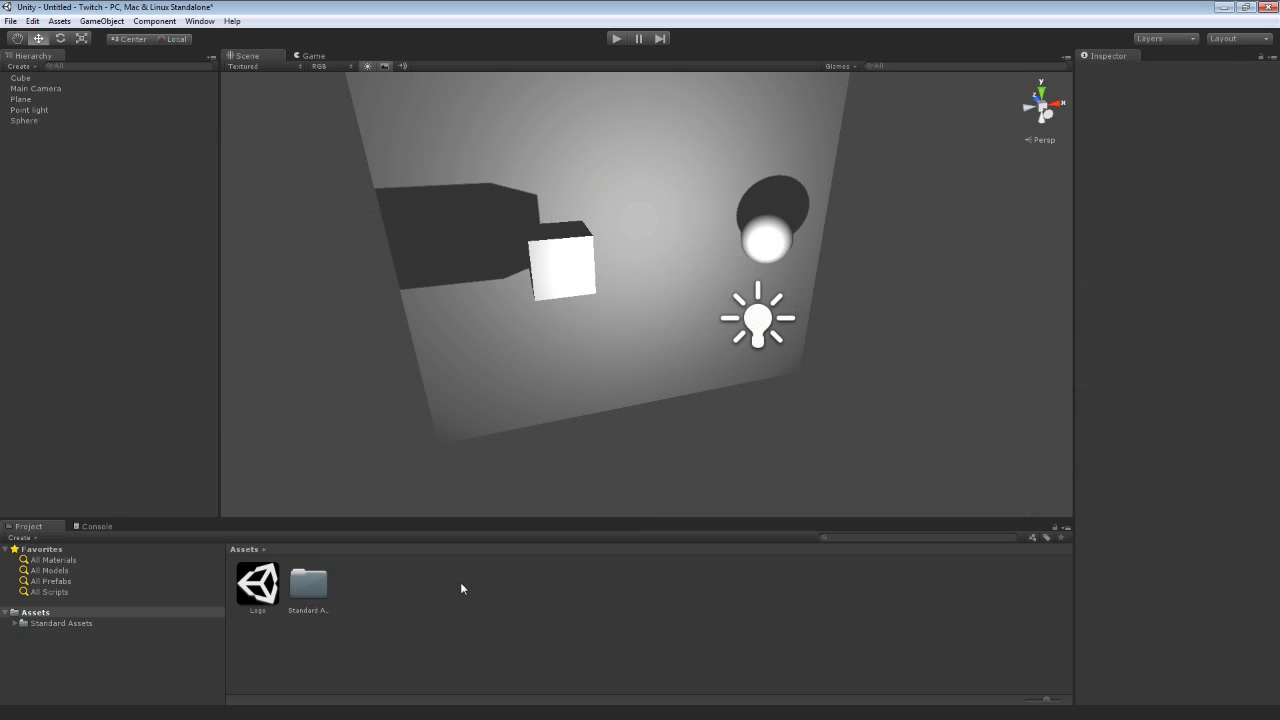
Try the Advanced texture type on the Logo image, and change it to Cookie with light type Point.
left_click(252, 595)
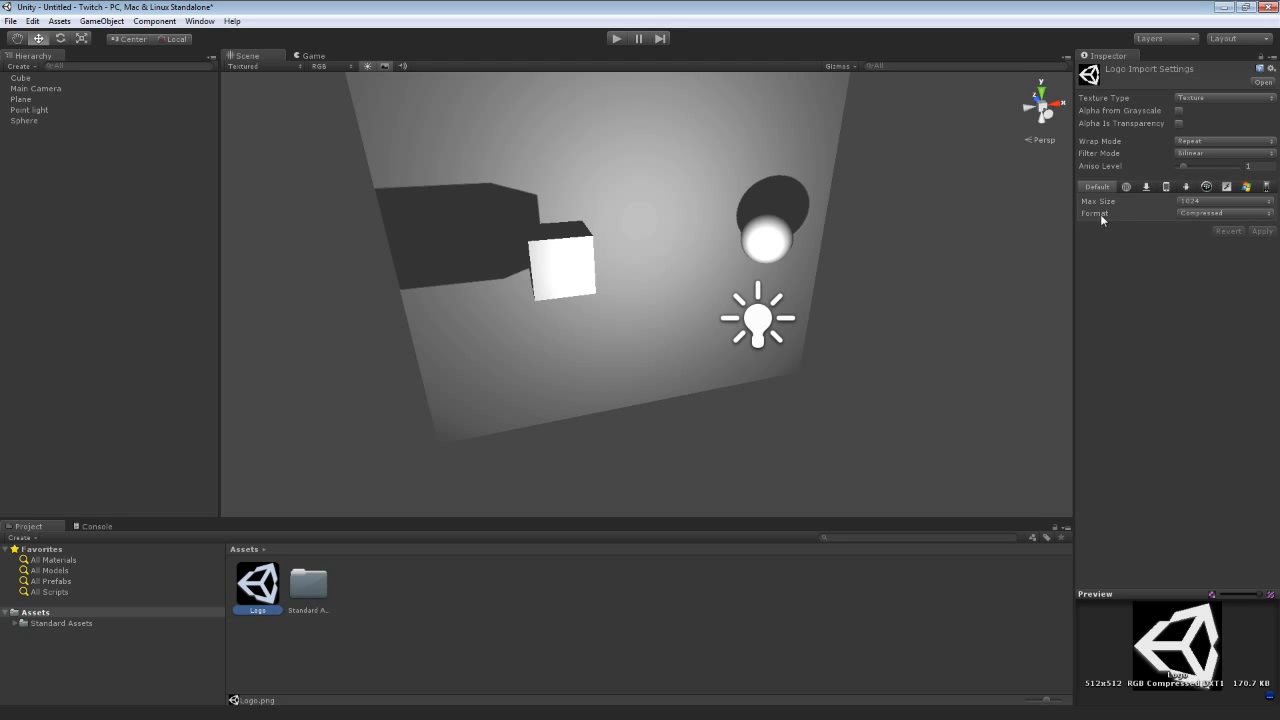
left_click(1206, 97)
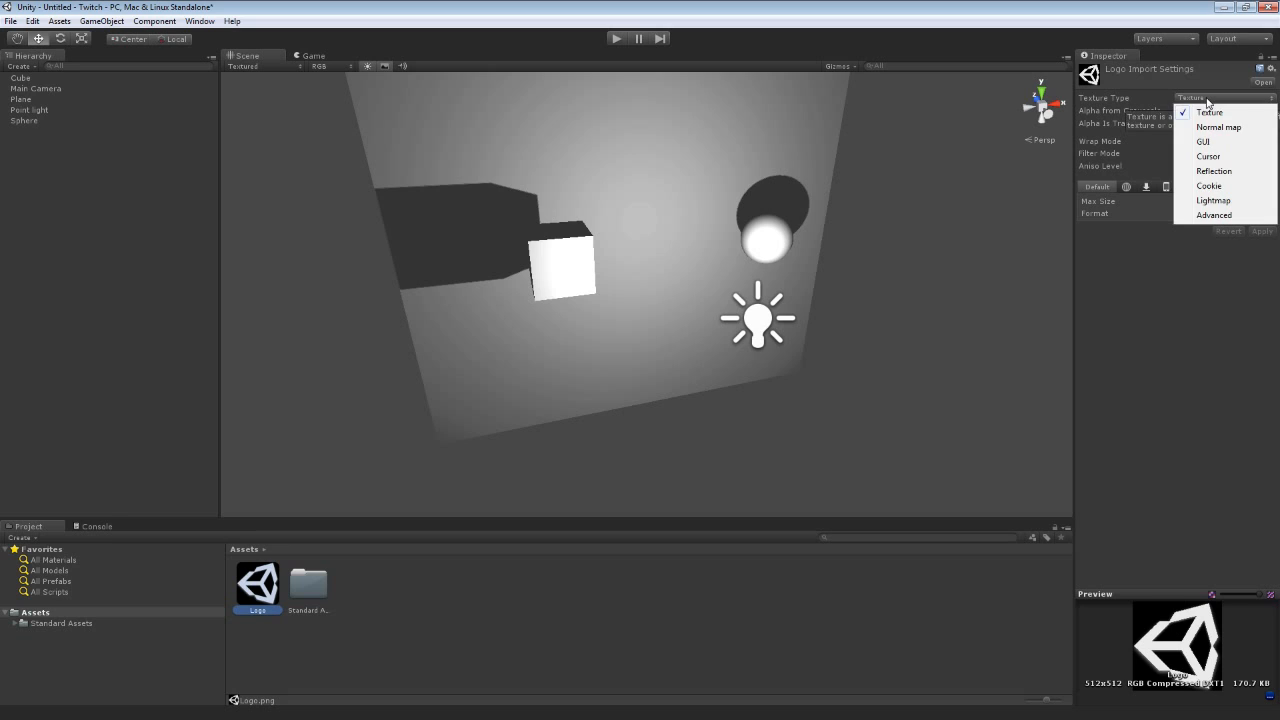
left_click(1203, 218)
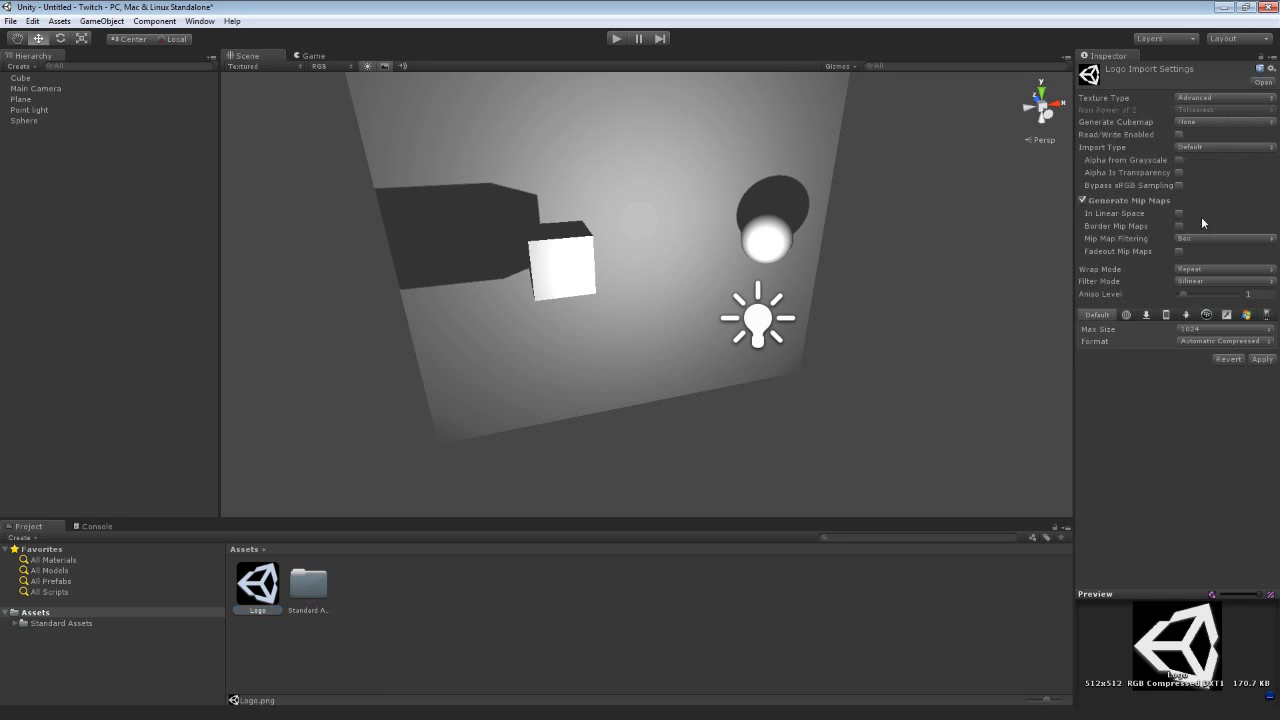
left_click(1183, 98)
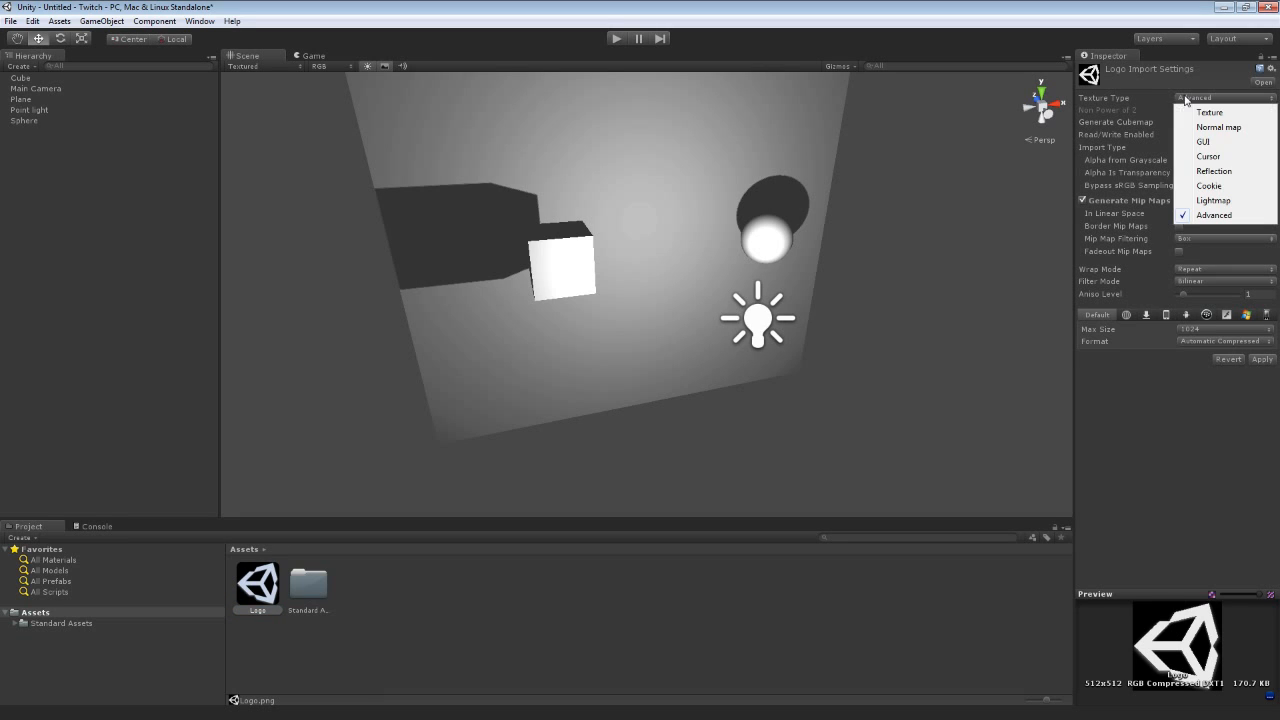
left_click(1210, 187)
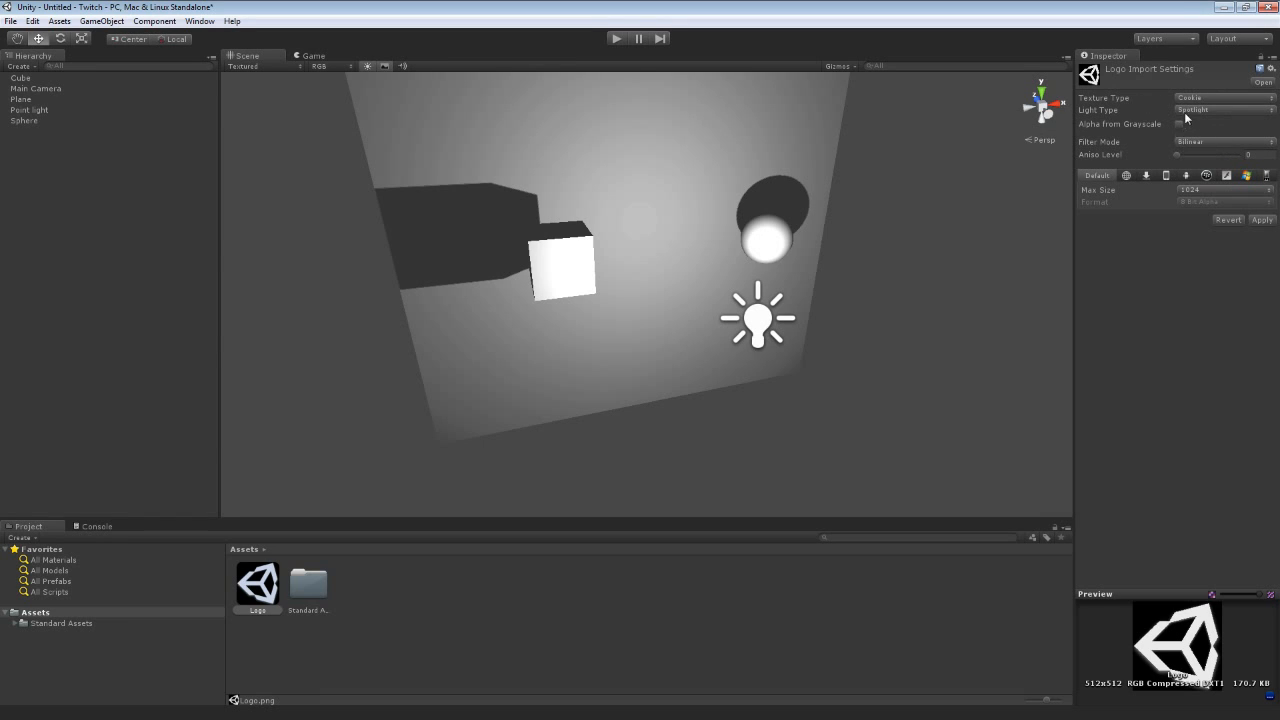
left_click(1184, 112)
left_click(1204, 157)
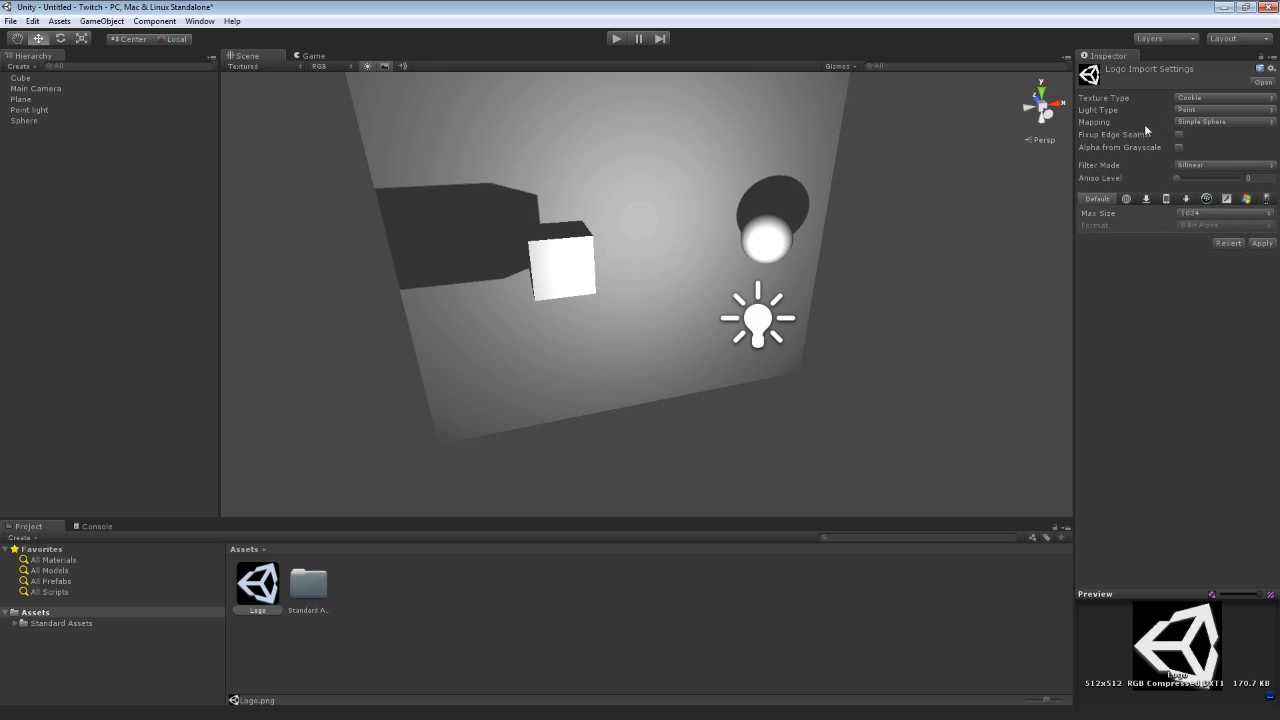
Make Logo an Advanced texture with a FullCubemap, Alpha from Grayscale and Border Mip Maps enabled, and apply the import settings.
left_click(1210, 98)
left_click(1214, 215)
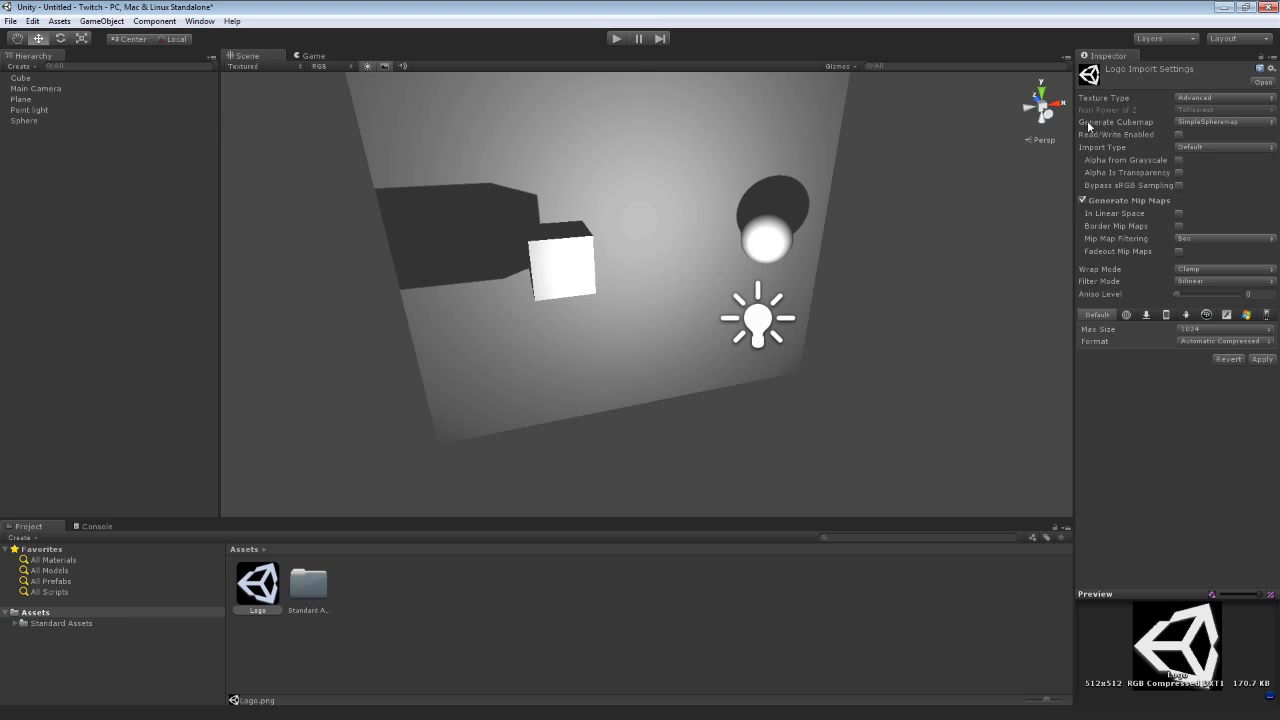
left_click(1198, 121)
left_click(1204, 211)
left_click(1179, 161)
left_click(1179, 227)
left_click(1262, 359)
left_click(247, 576)
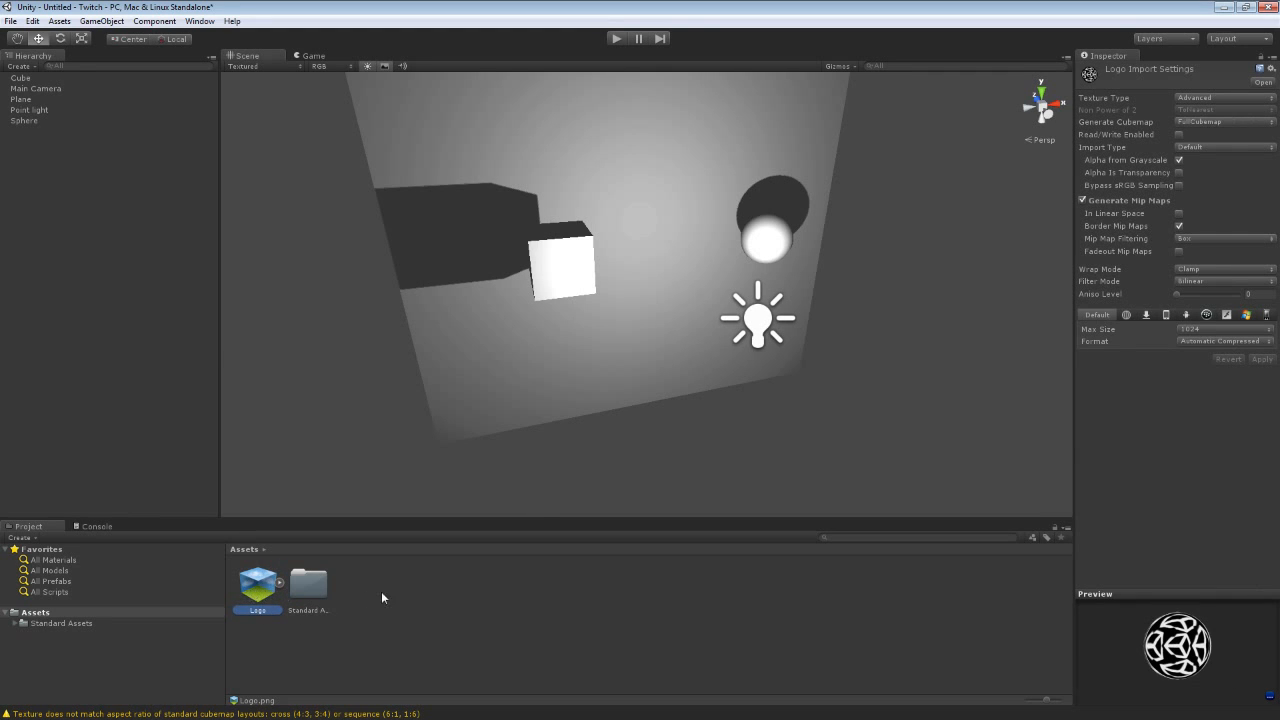
Assign the Logo cubemap as the point light's cookie.
left_click(755, 325)
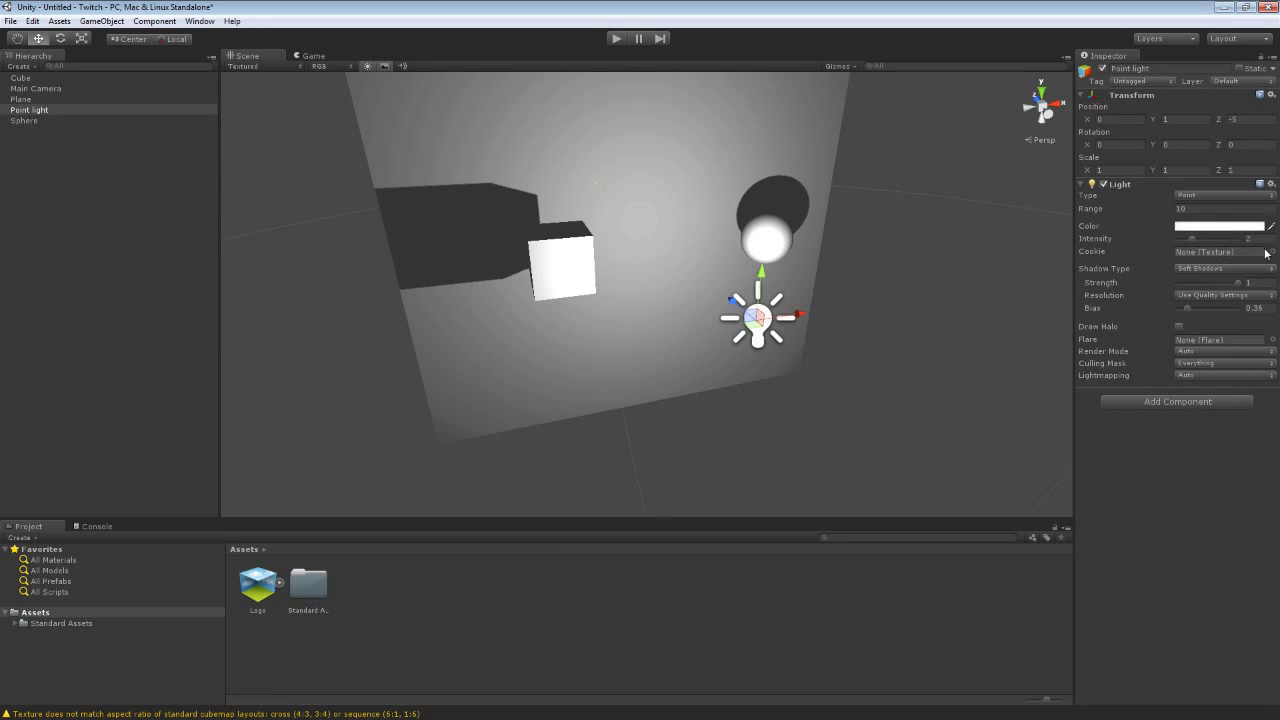
left_click(1272, 251)
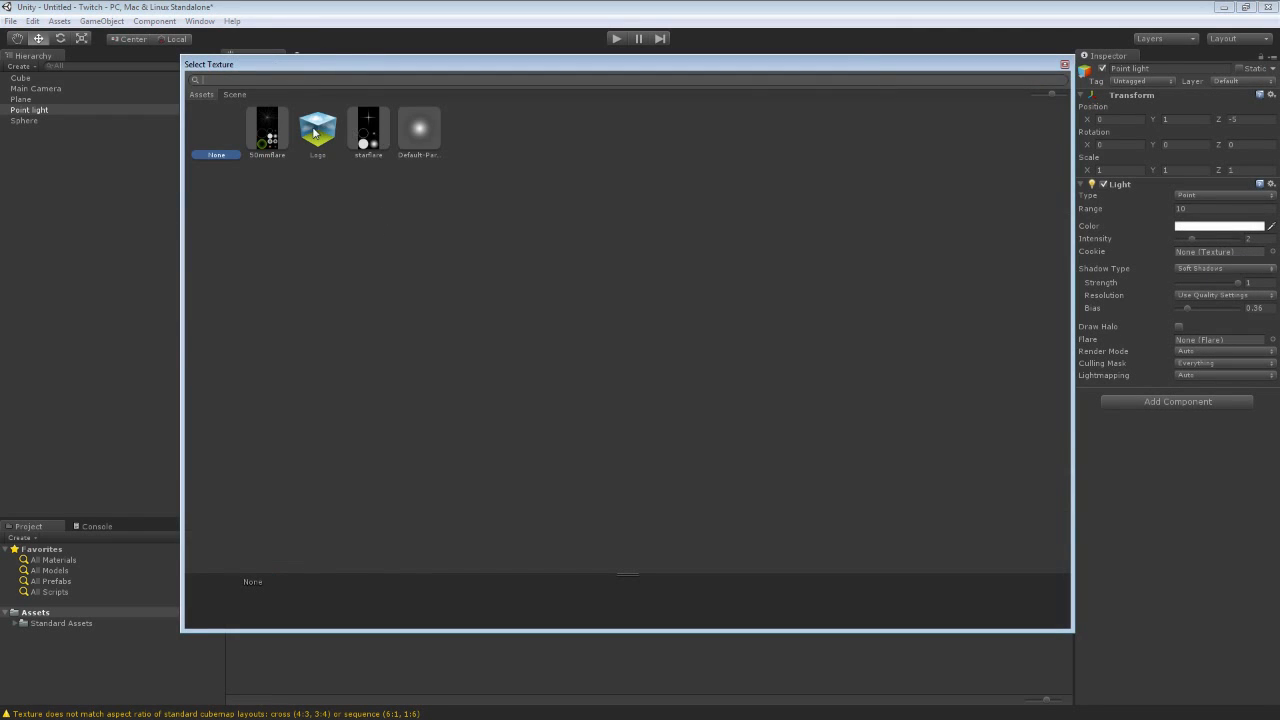
double_click(316, 130)
Move the point light along Z towards and away from the plane, ending at about Z -4.42, and examine the projected logo up close.
left_click_drag(511, 392, 513, 250, "alt")
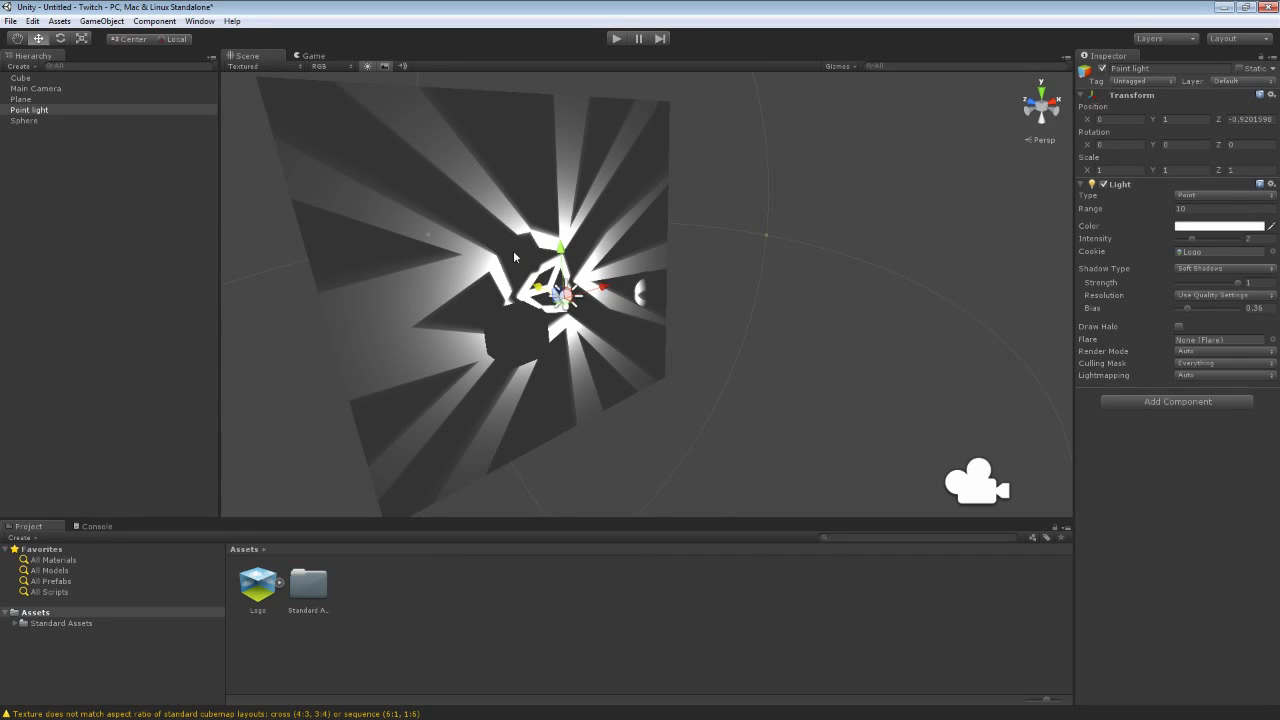
left_click_drag(513, 250, 487, 256)
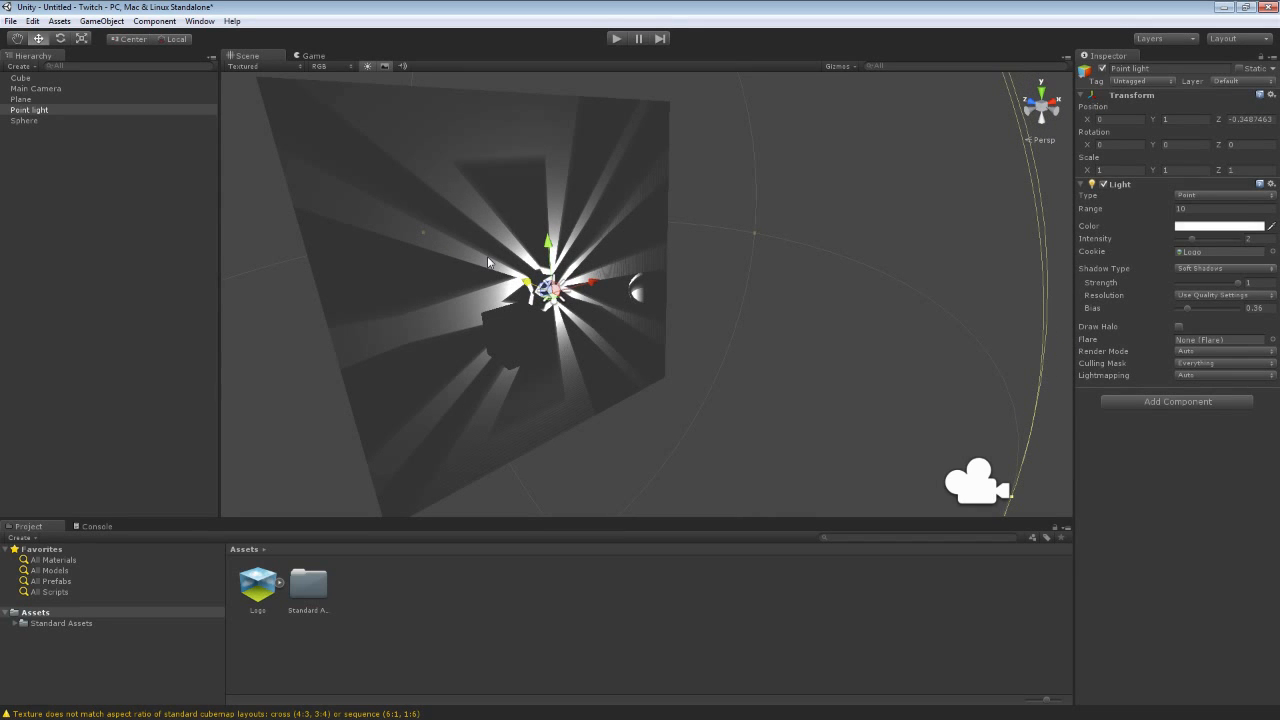
left_click_drag(487, 256, 627, 383)
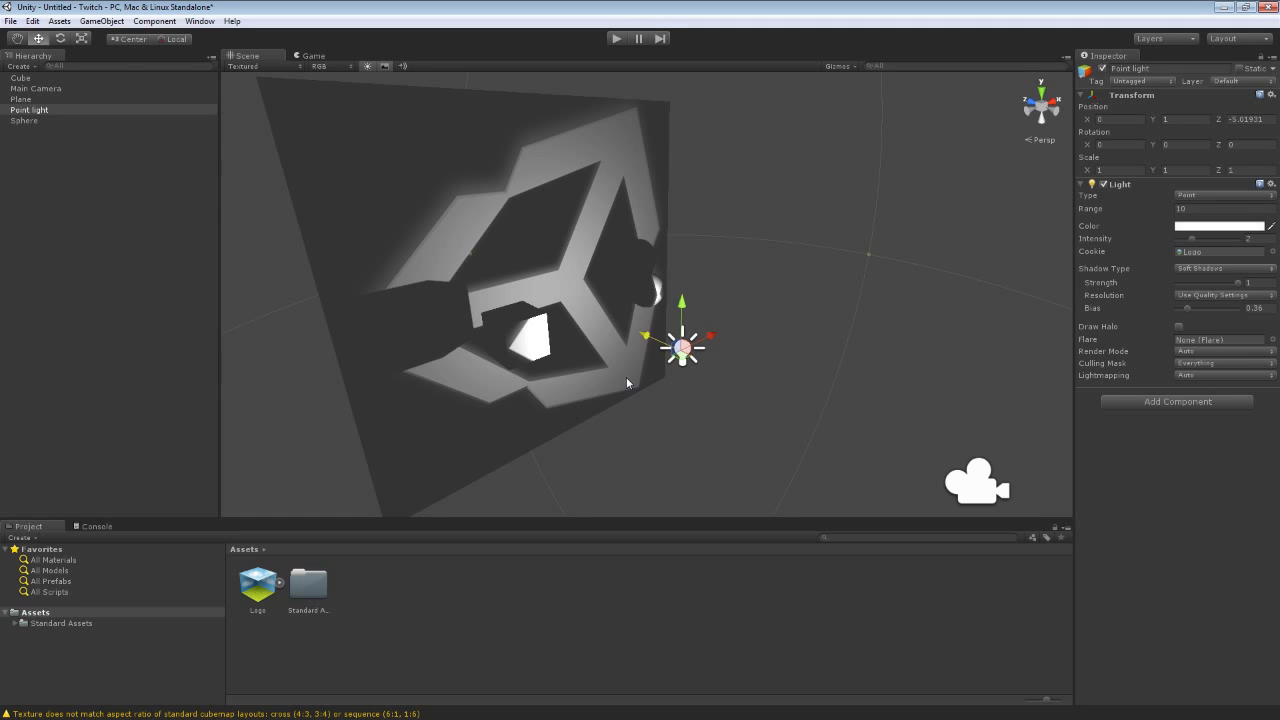
mouse_move(646, 337)
left_mouse_down()
mouse_move(766, 360)
mouse_move(572, 282)
mouse_move(662, 332)
mouse_move(630, 330)
left_mouse_up()
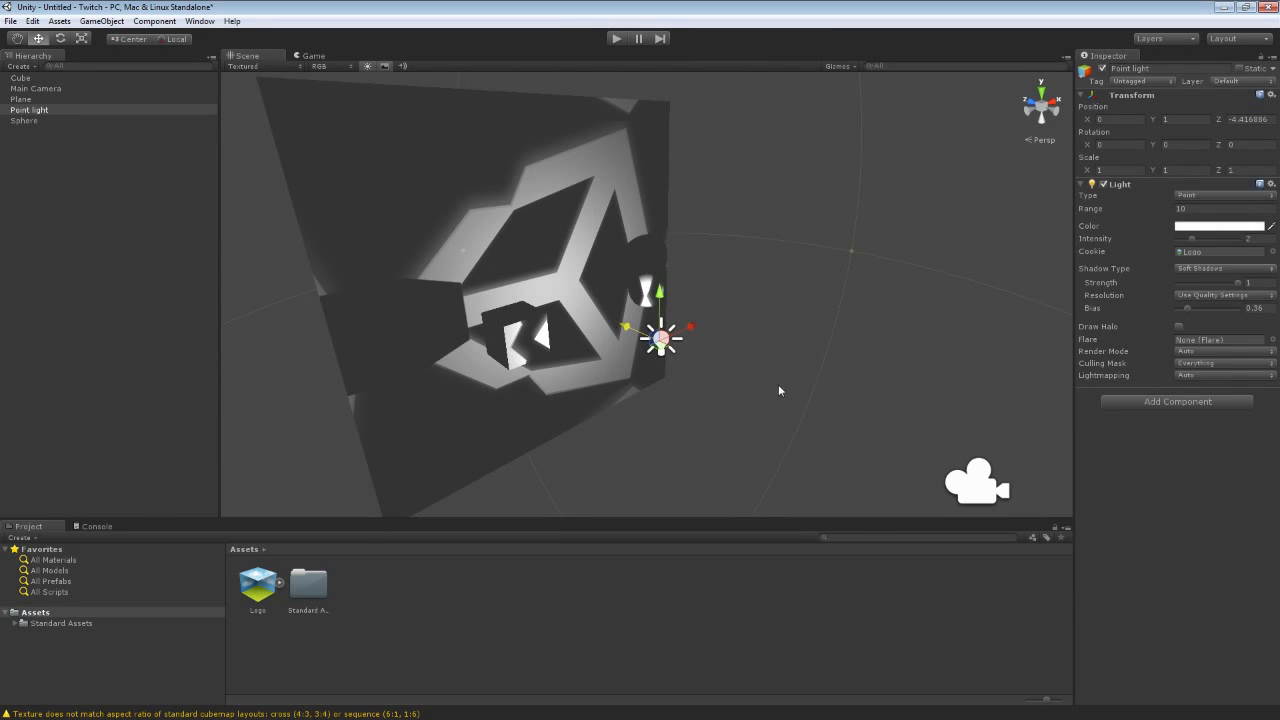
key("d")
right_click_drag(779, 386, 609, 383)
key("w")
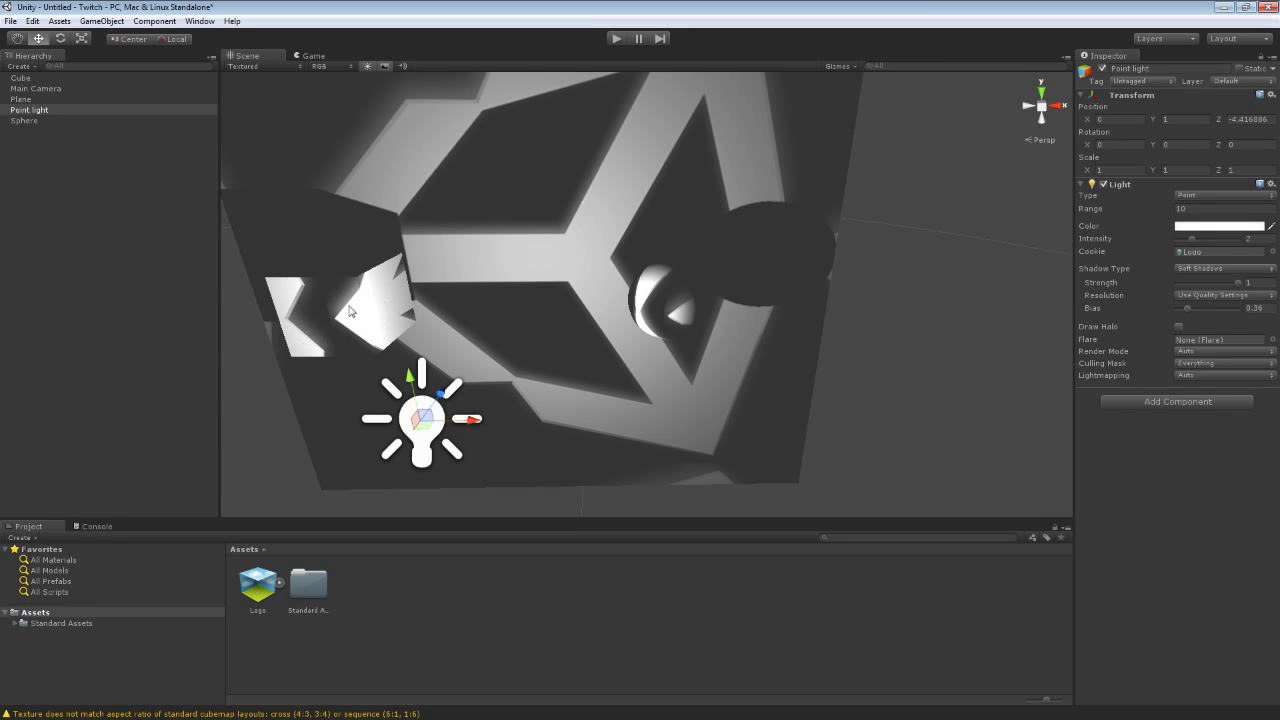
Duplicate the plane and move the copy straight up to about Y 11.05, above the original.
right_click_drag(691, 334, 491, 251)
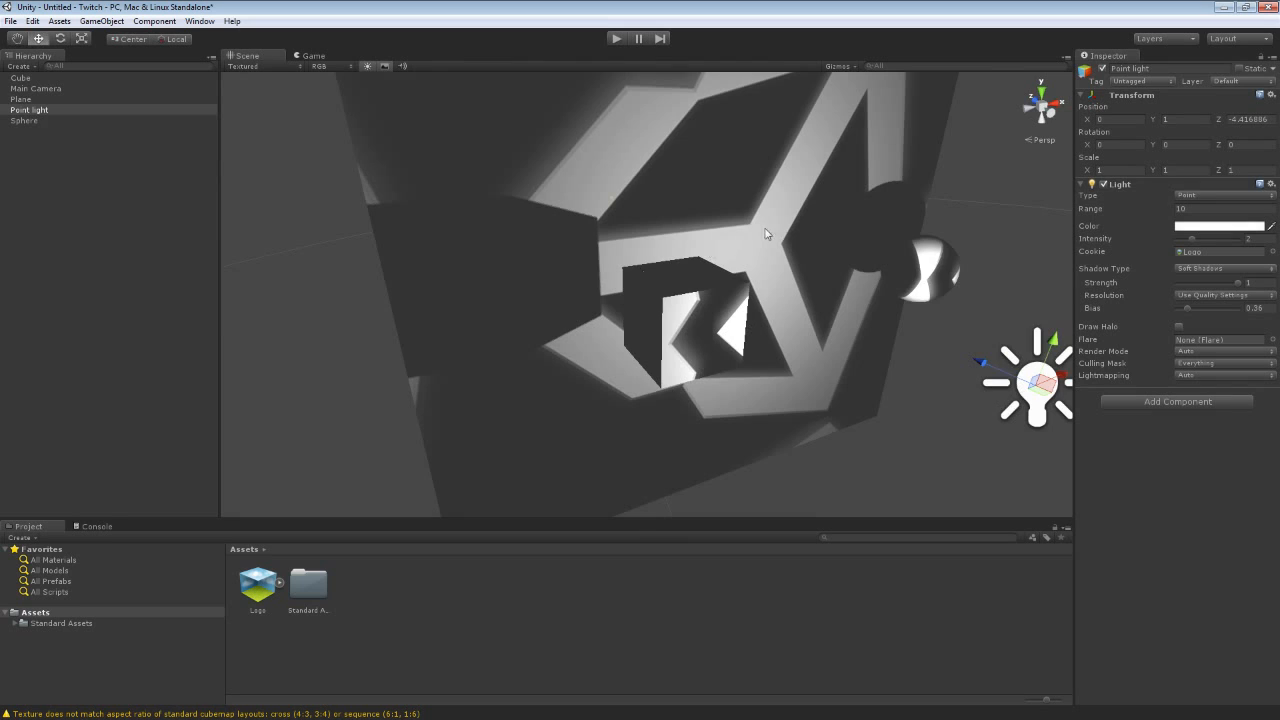
right_click_drag(765, 235, 586, 206)
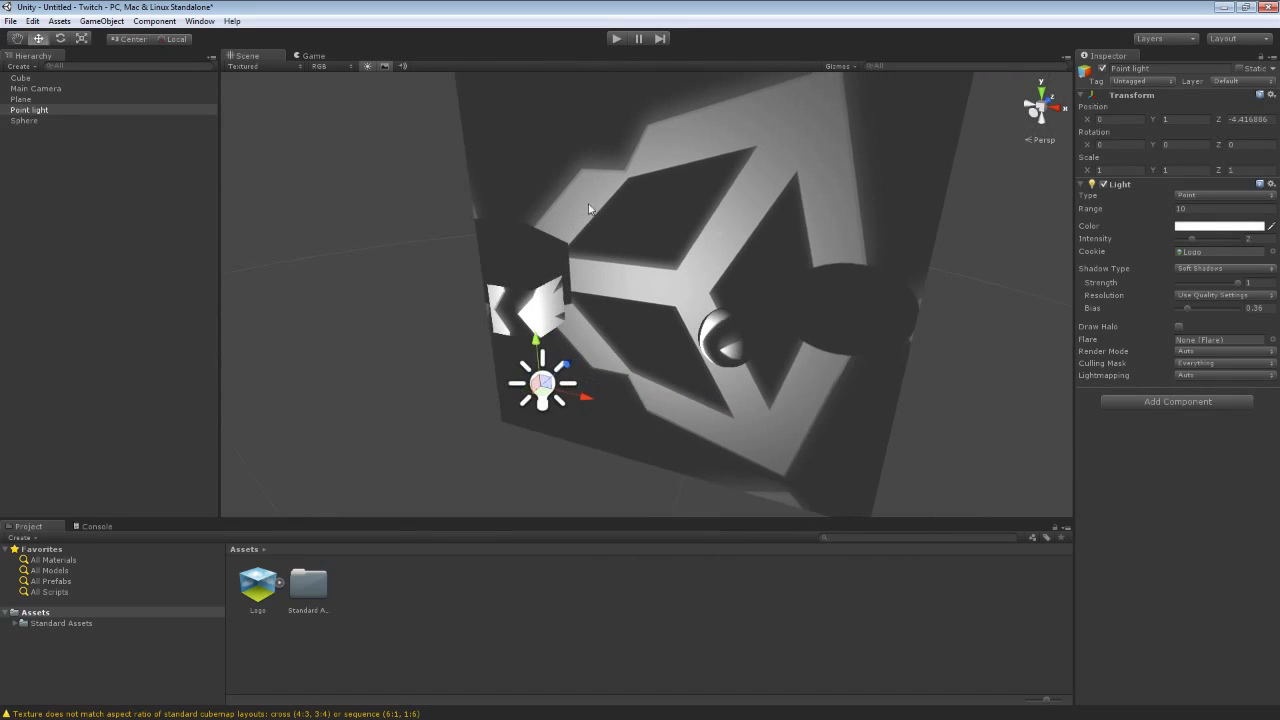
left_click(609, 184)
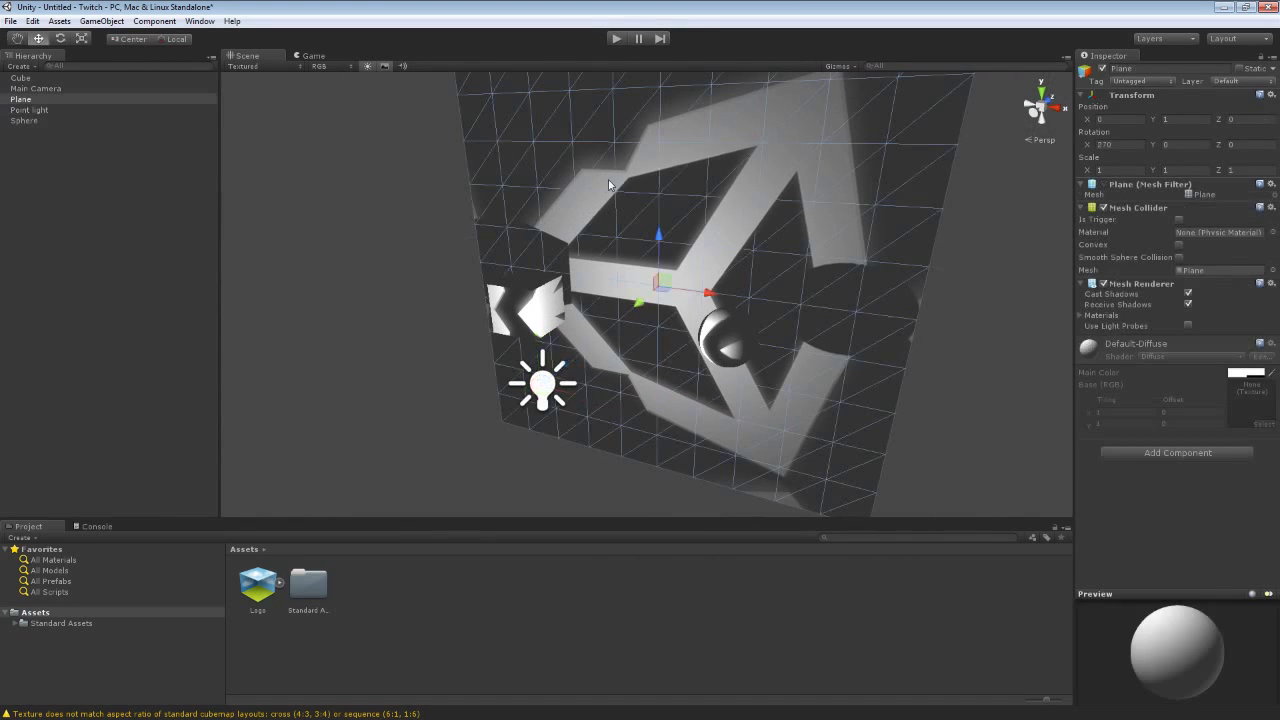
right_click(46, 103)
left_click(78, 158)
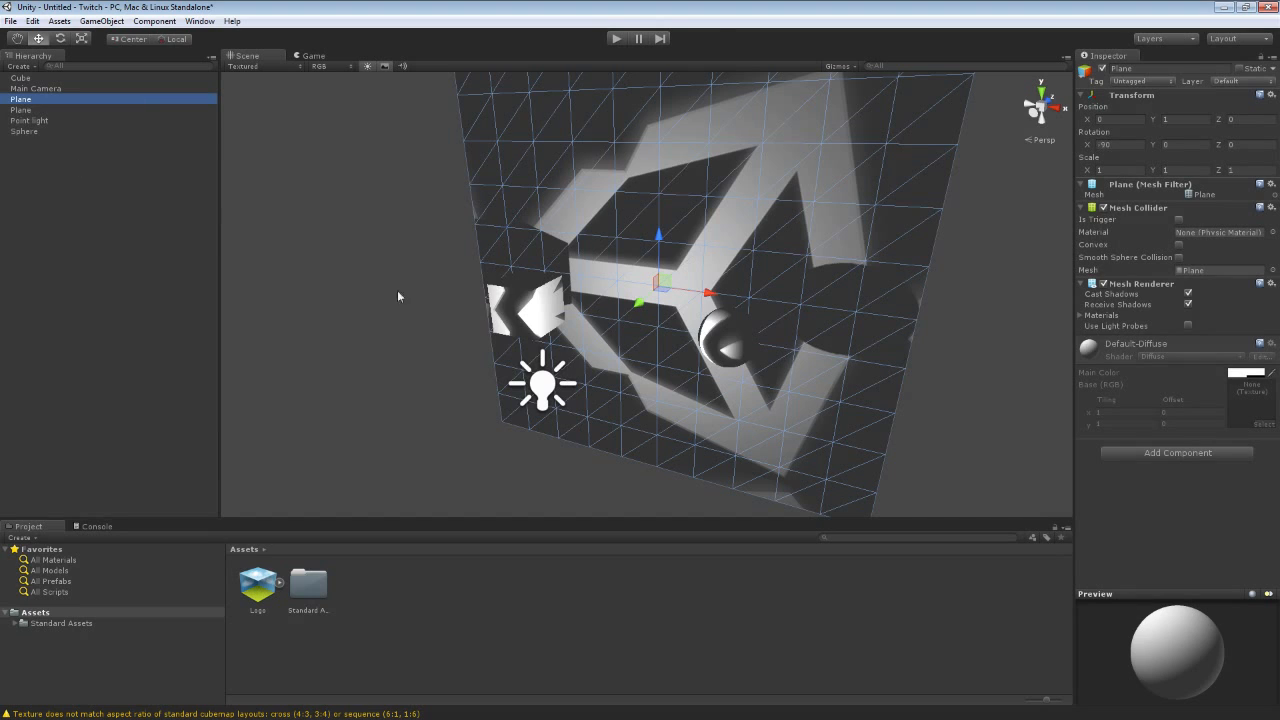
left_click_drag(656, 237, 663, 35)
right_click_drag(927, 277, 902, 167)
left_click_drag(566, 250, 560, 711)
key("f")
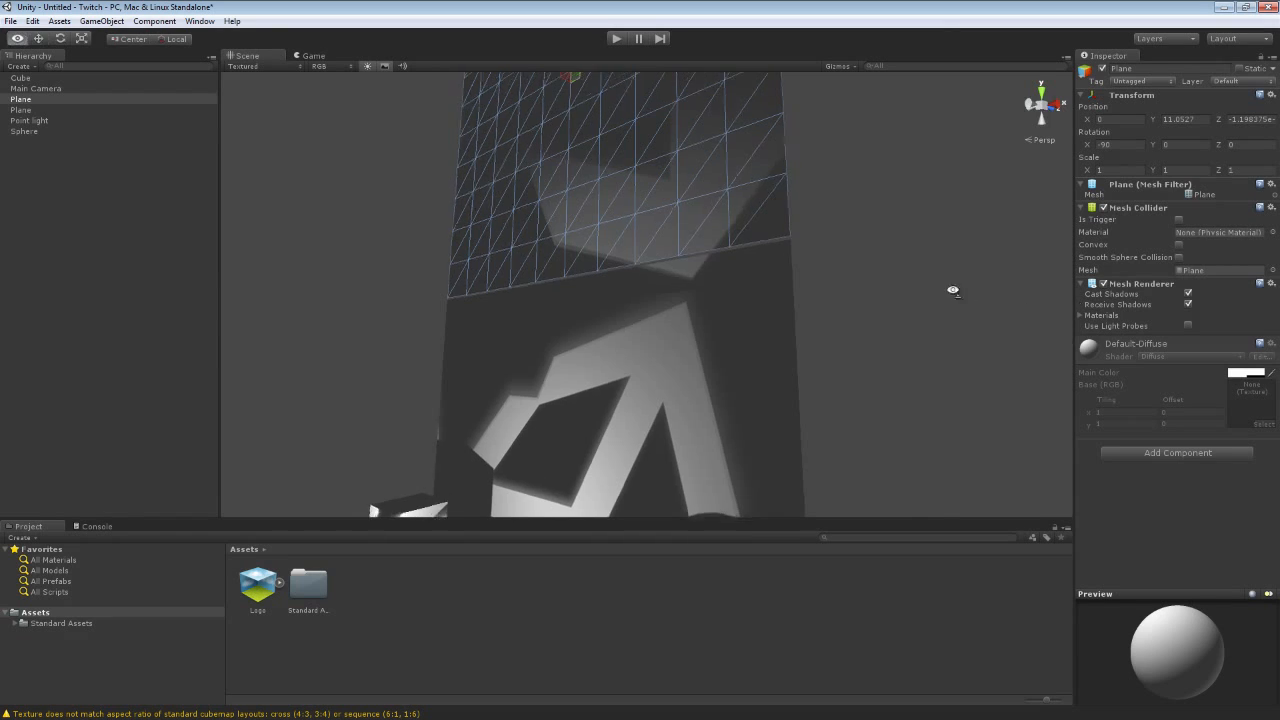
Tilt the upper plane to about -47.4 degrees around X and move it to about Y 8.74, Z -2.52.
key("e")
left_click_drag(568, 256, 626, 312)
key("w")
left_click_drag(556, 272, 1242, 405)
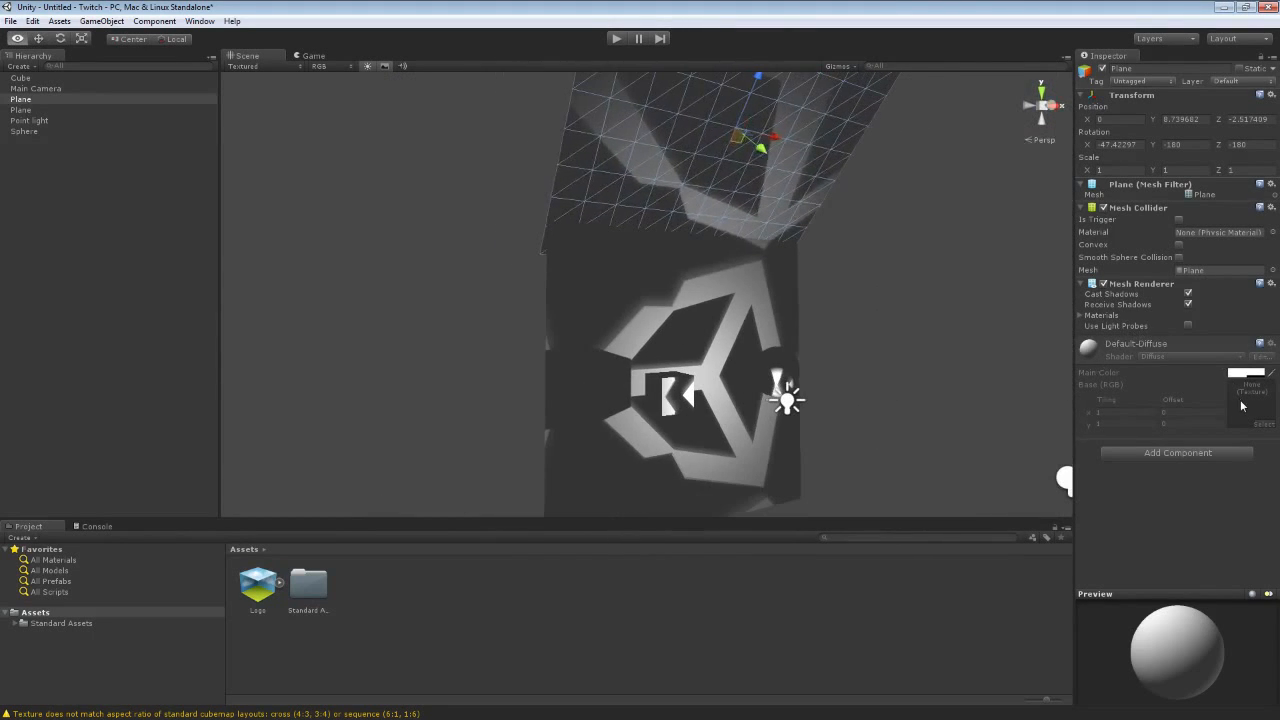
Increase the point light's range to 10.96 and its intensity to 4.49.
left_click(789, 400)
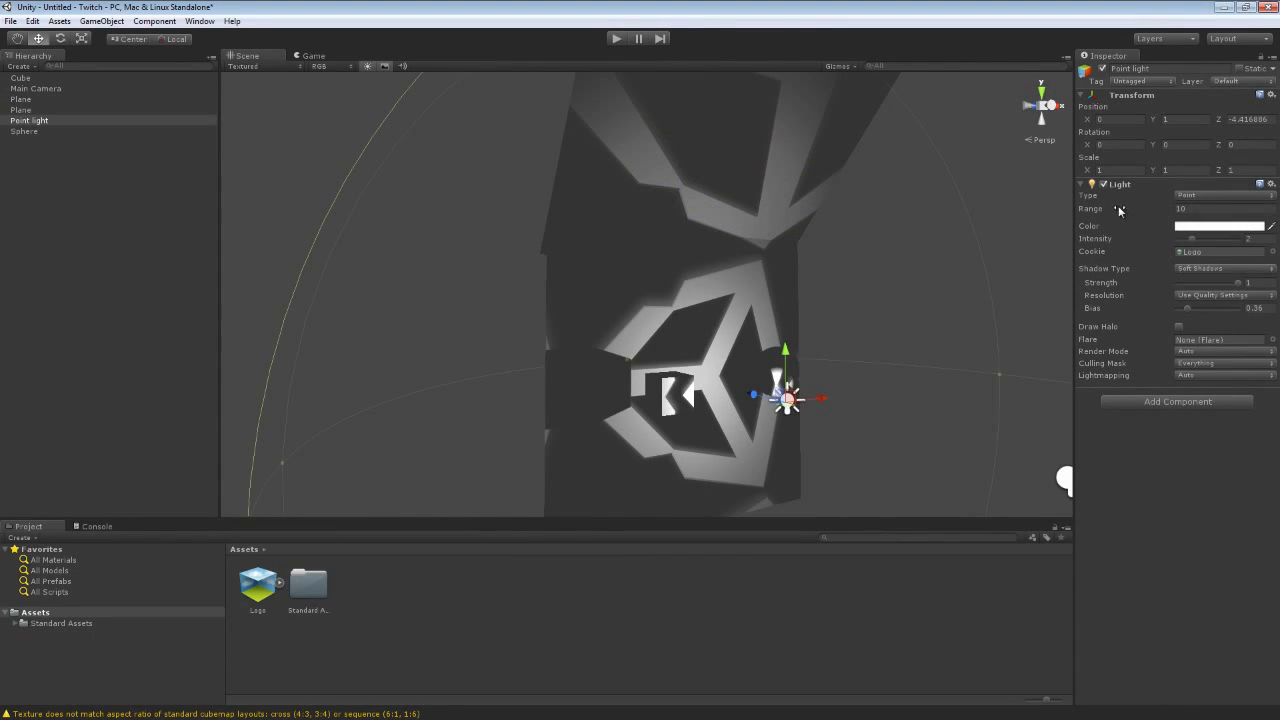
left_click_drag(1119, 210, 1142, 210)
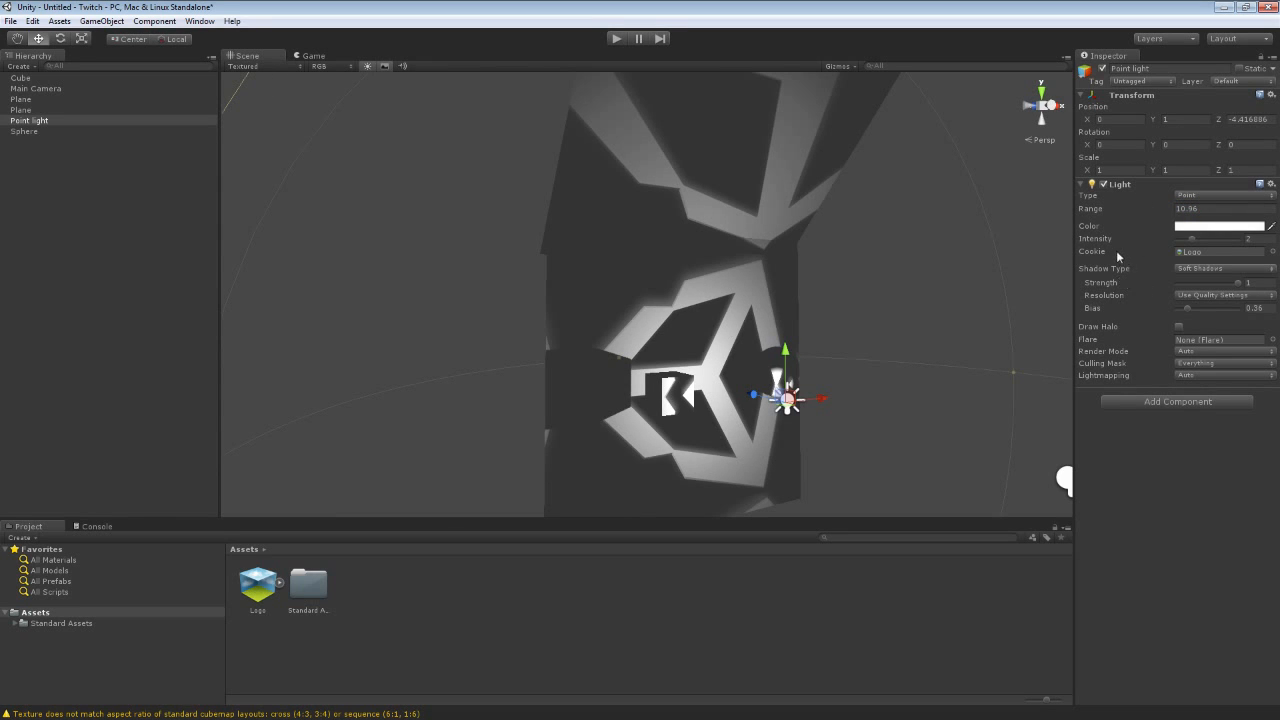
left_click_drag(1112, 243, 1123, 244)
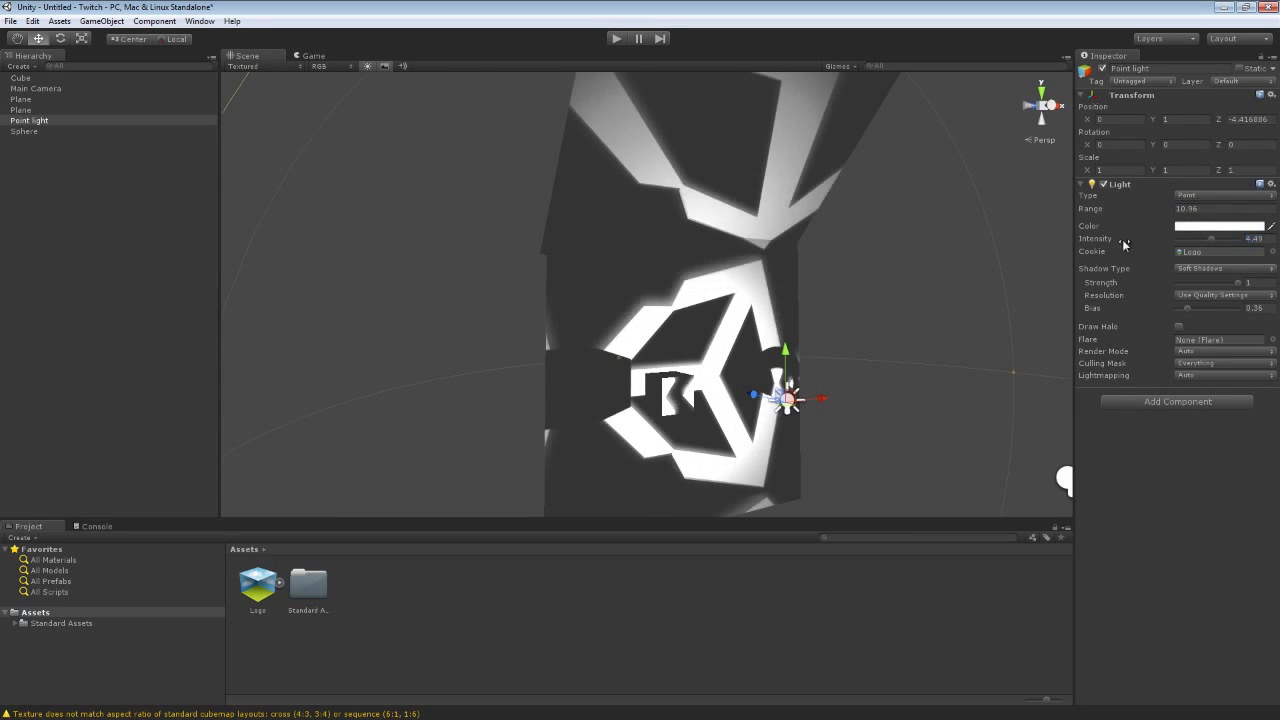
Move the tilted plane to about Y 9.73, Z -3.42 so its lower edge meets the upright plane.
left_click_drag(760, 230, 787, 186, "alt")
left_click(758, 182)
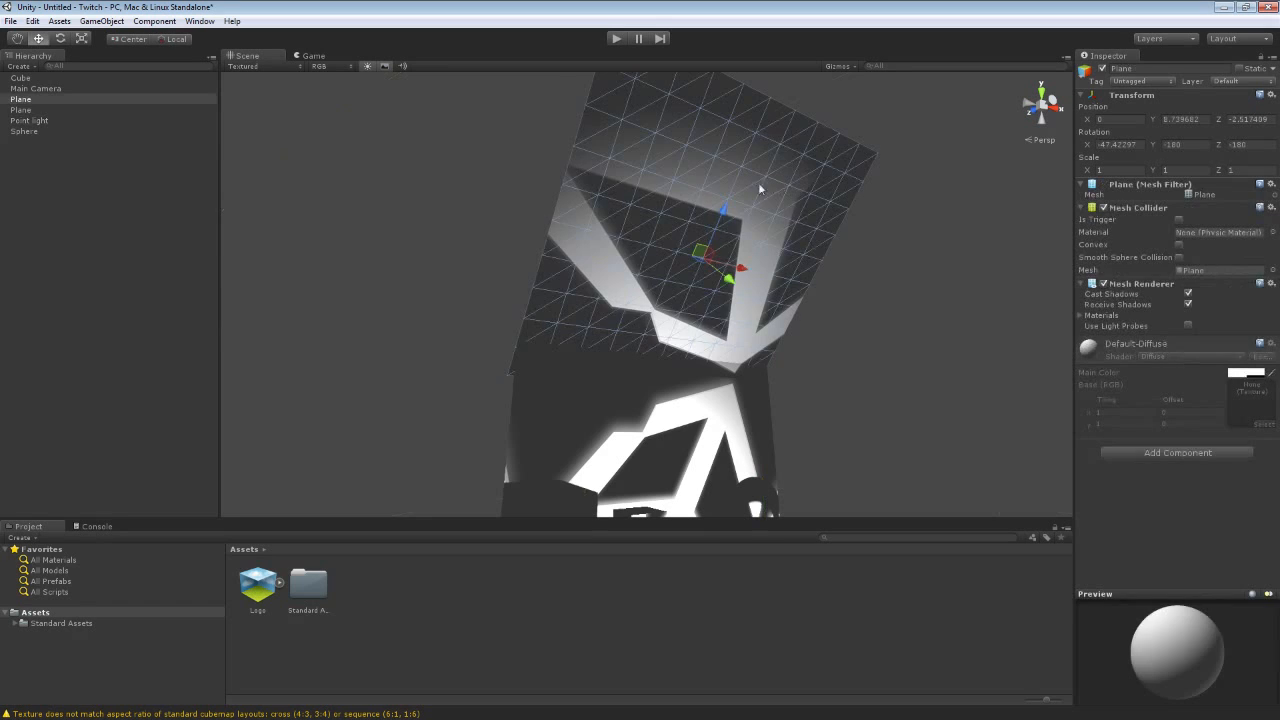
left_click_drag(728, 222, 759, 219)
key("e")
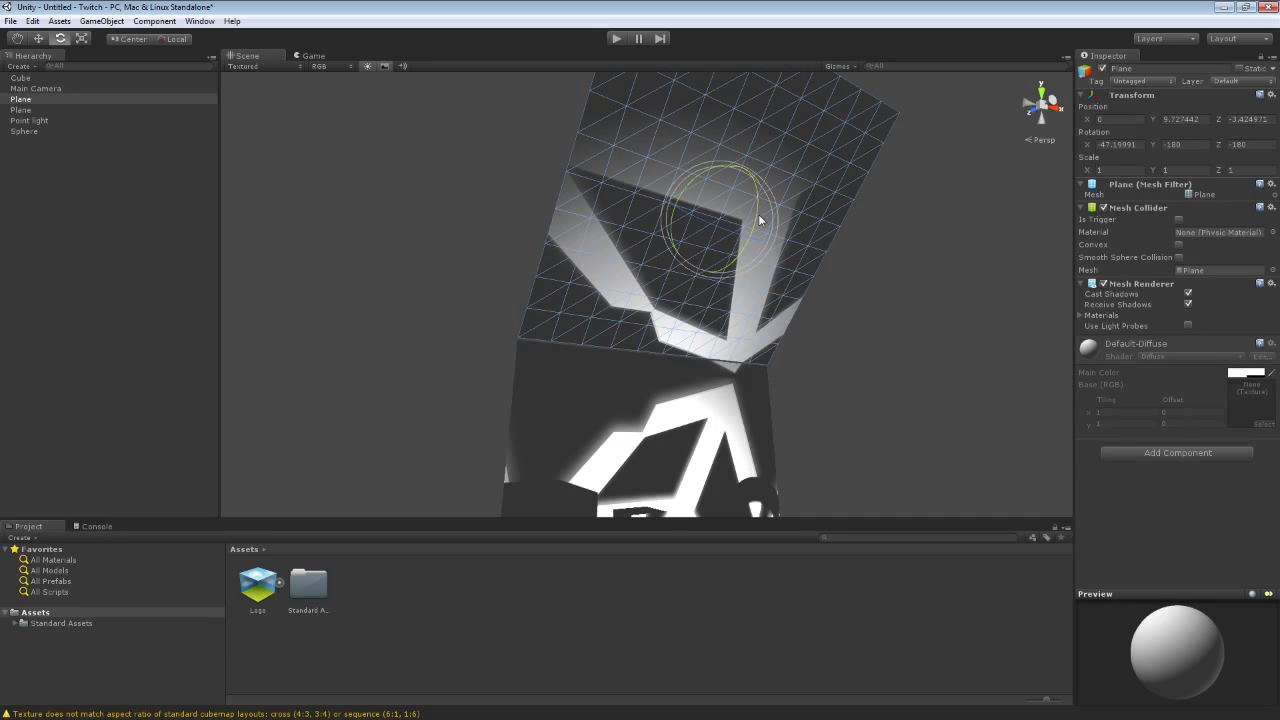
Move the point light along X to about -1.15 and examine the logo projected on both planes.
right_click_drag(783, 434, 869, 424)
left_click(866, 398)
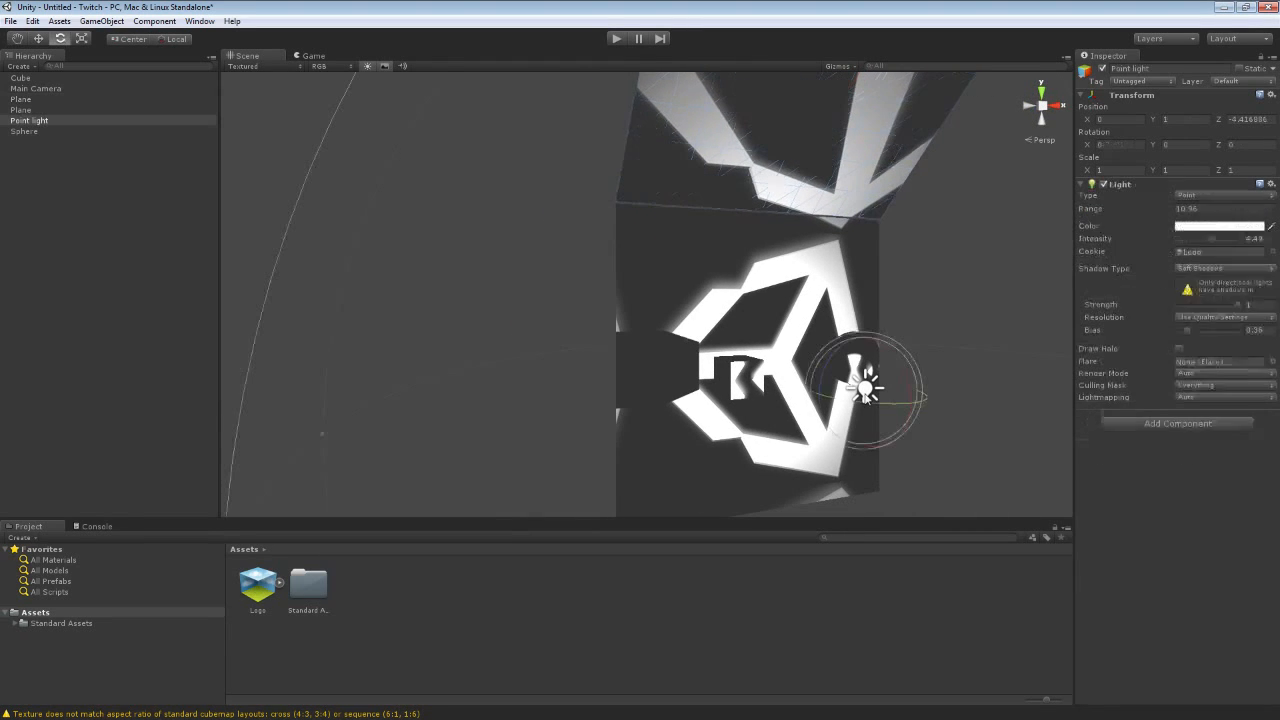
key("w")
left_click_drag(896, 384, 860, 410)
right_click_drag(970, 399, 1000, 380)
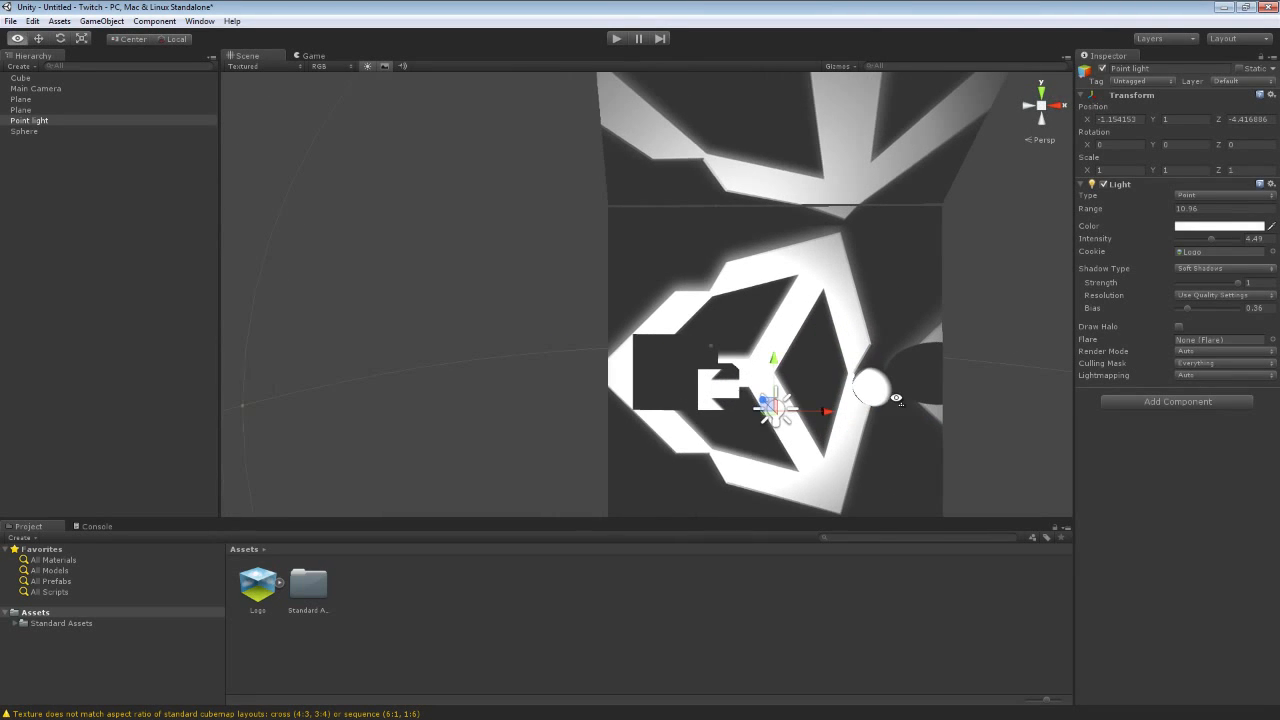
Set the point light's range to 10 and its intensity to 2.
left_click(1200, 208)
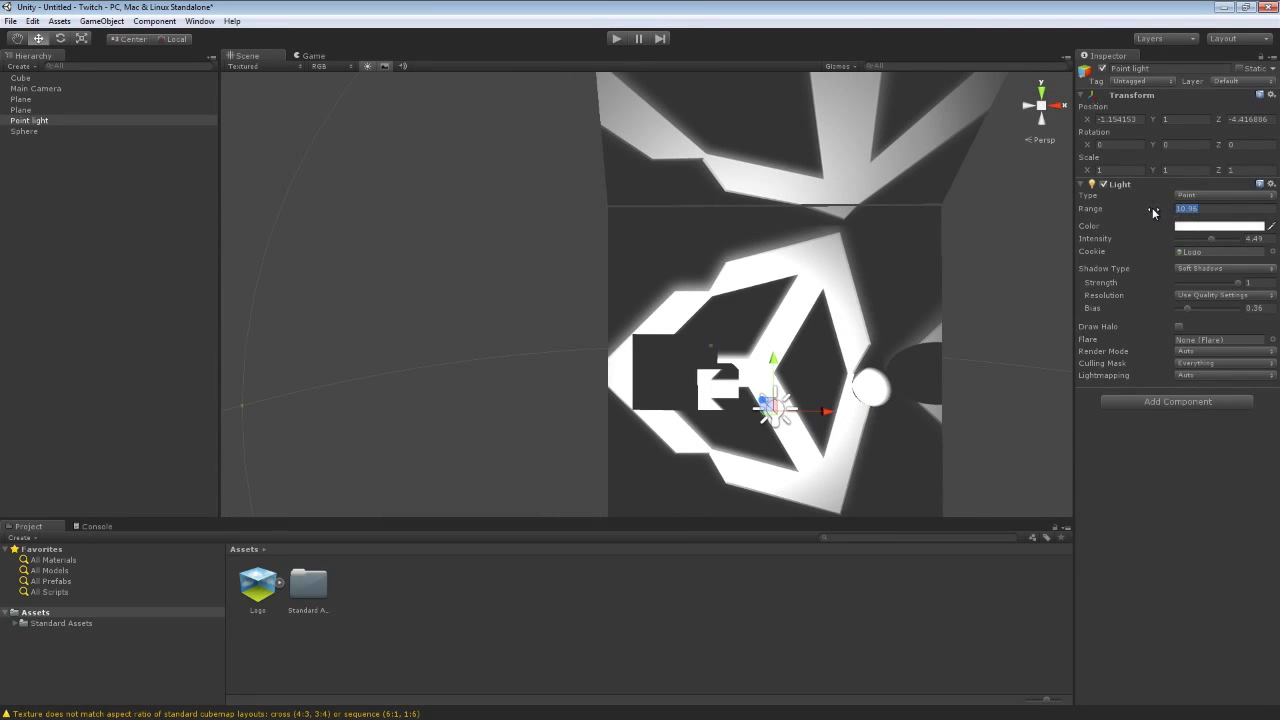
type("10")
key("Return")
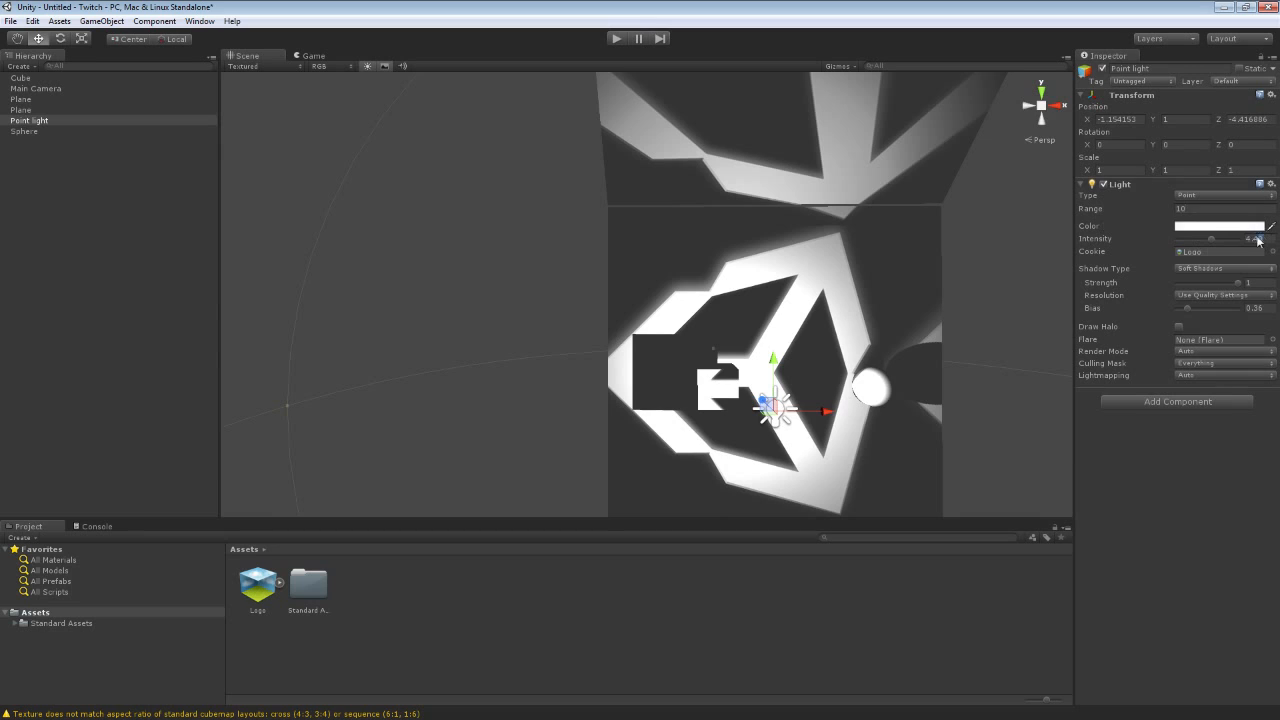
left_click_drag(1259, 241, 1232, 243)
type("2")
key("Return")
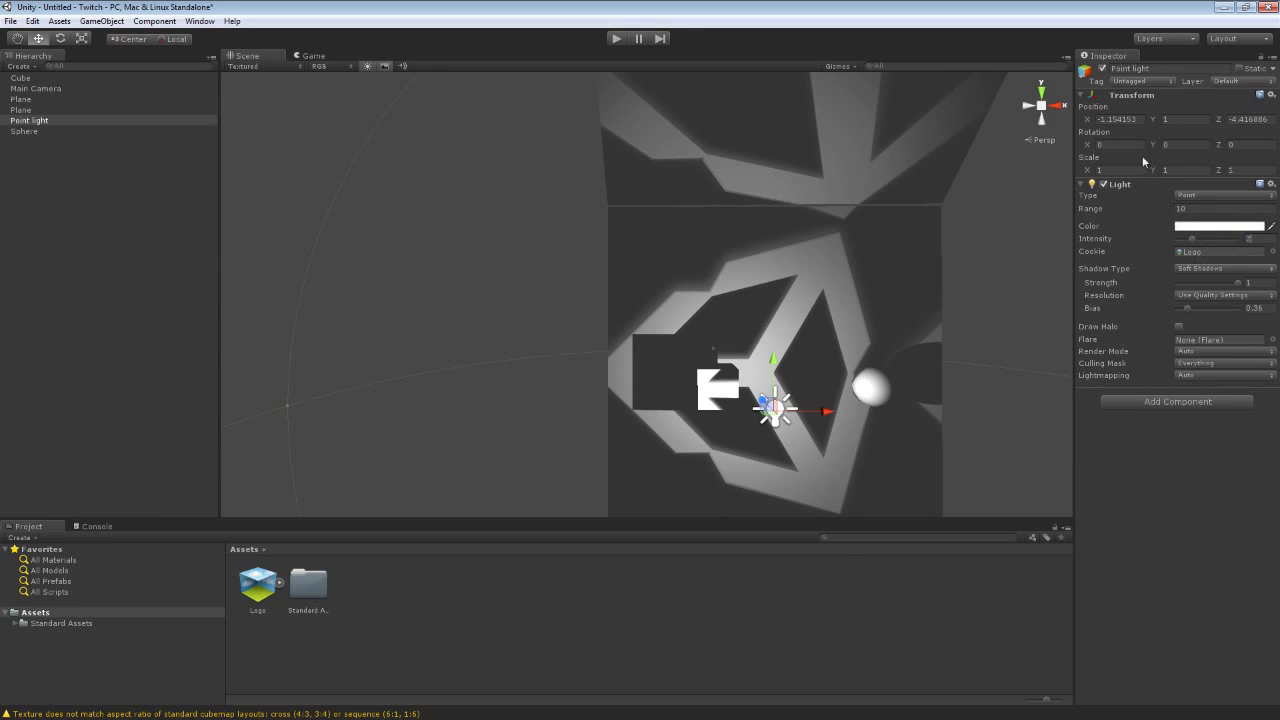
Set the point light's position to X 0 and Z -5.
left_click(1130, 118)
type("0")
key("Tab")
key("Tab")
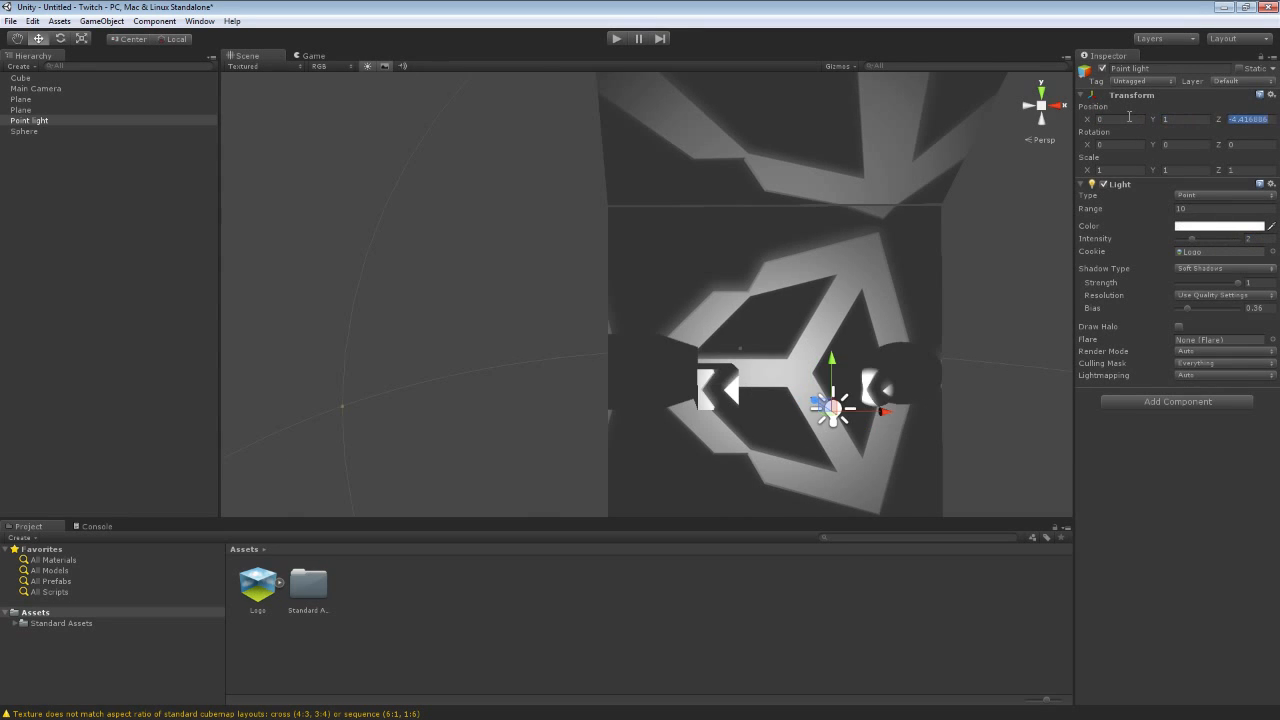
type("-5")
right_click_drag(489, 277, 589, 304)
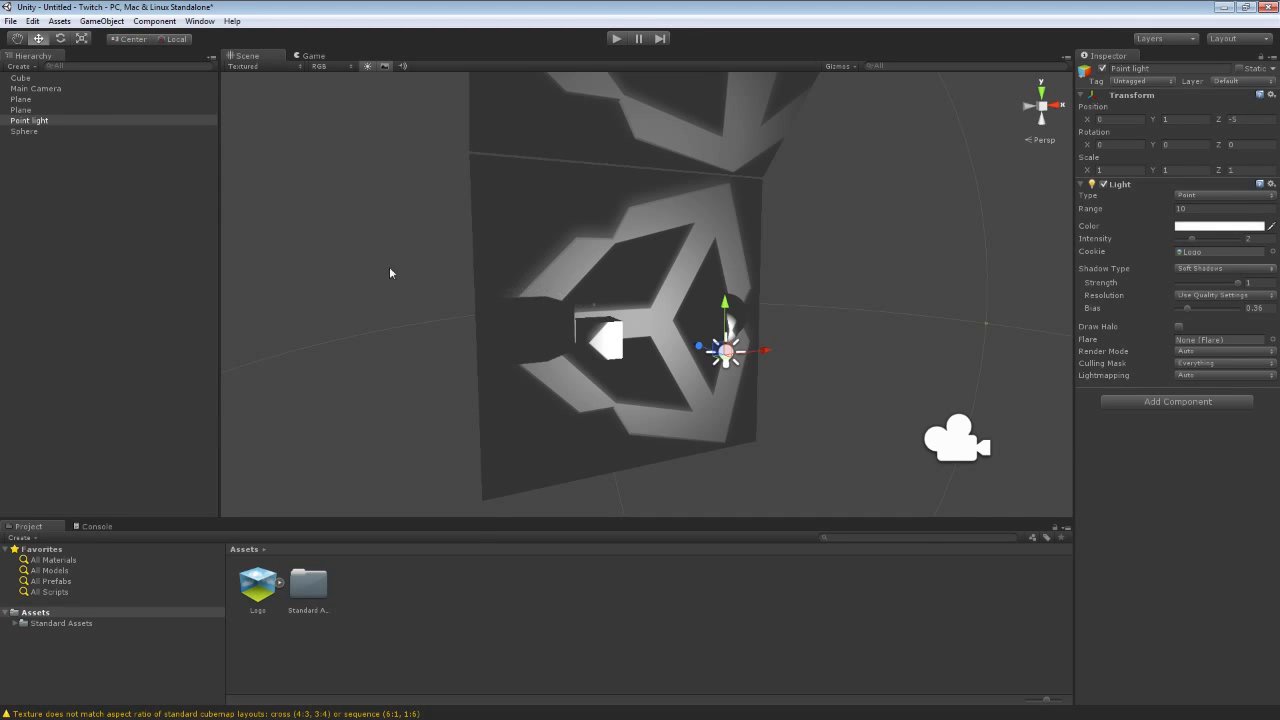
right_click_drag(390, 270, 437, 283)
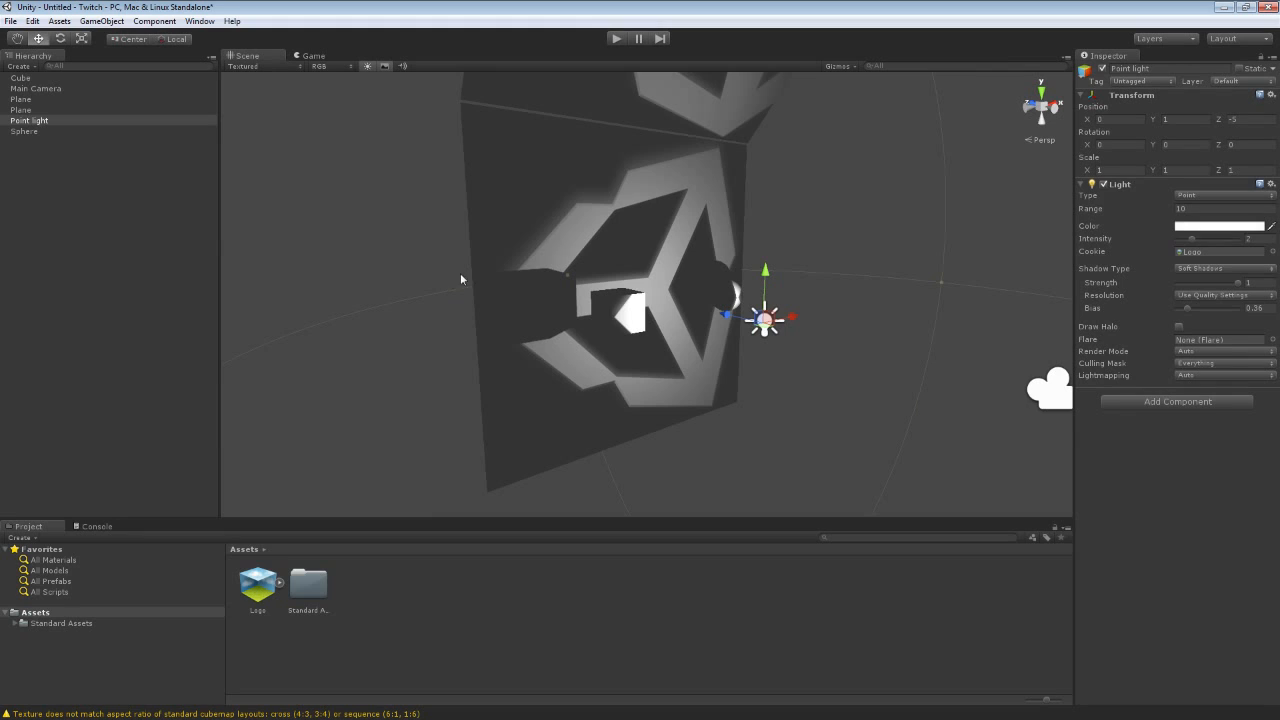
Change the light's type to Spot, and apply None as the Logo texture's Generate Cubemap setting.
left_click(1189, 198)
left_click(1192, 202)
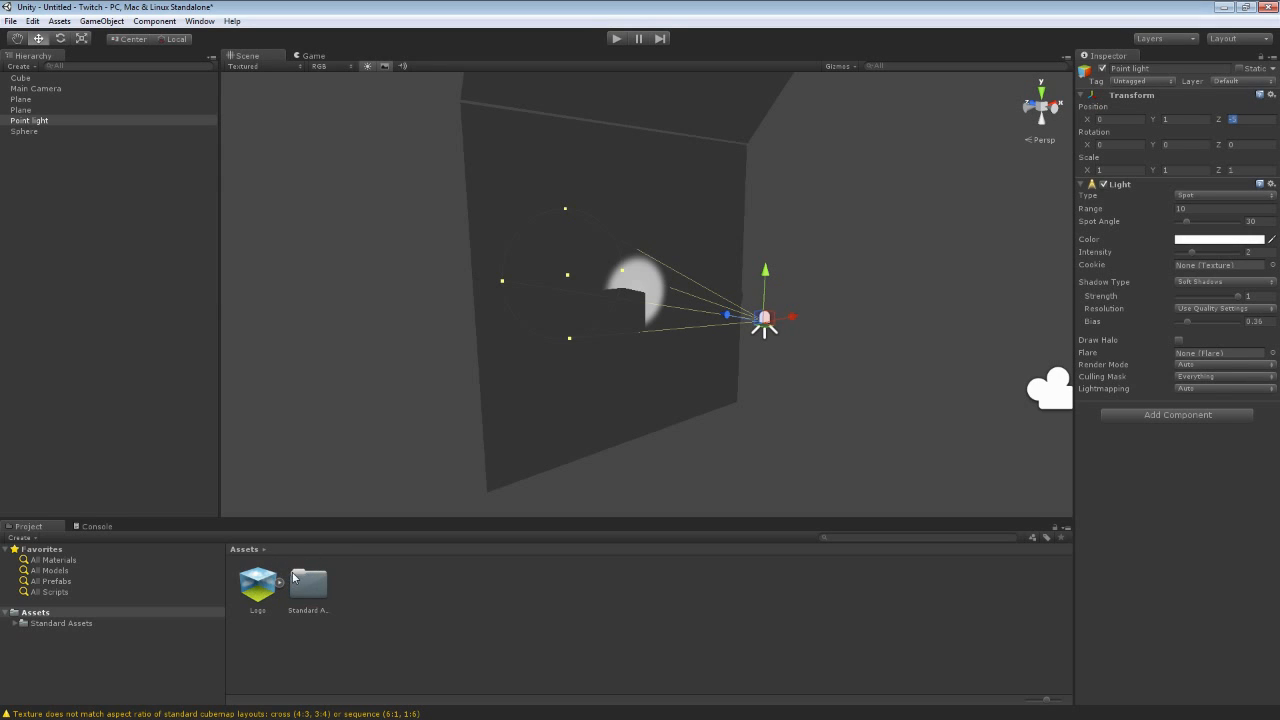
left_click(261, 583)
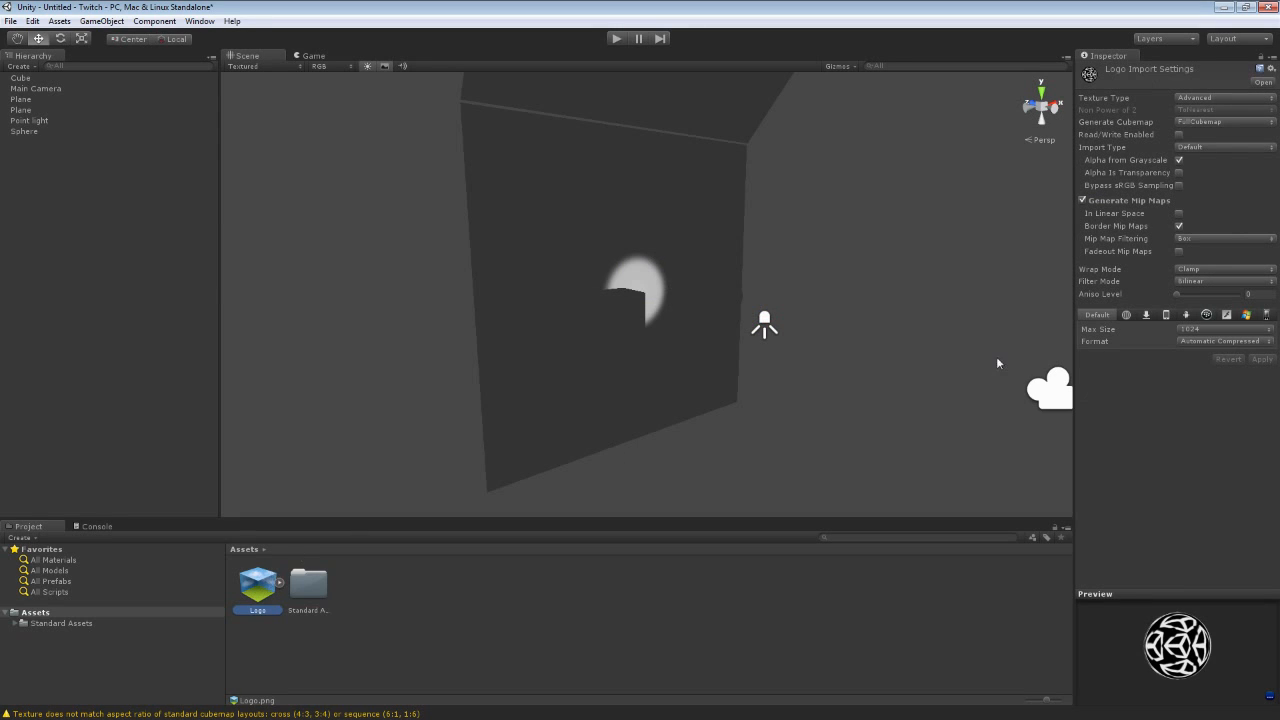
left_click(1194, 121)
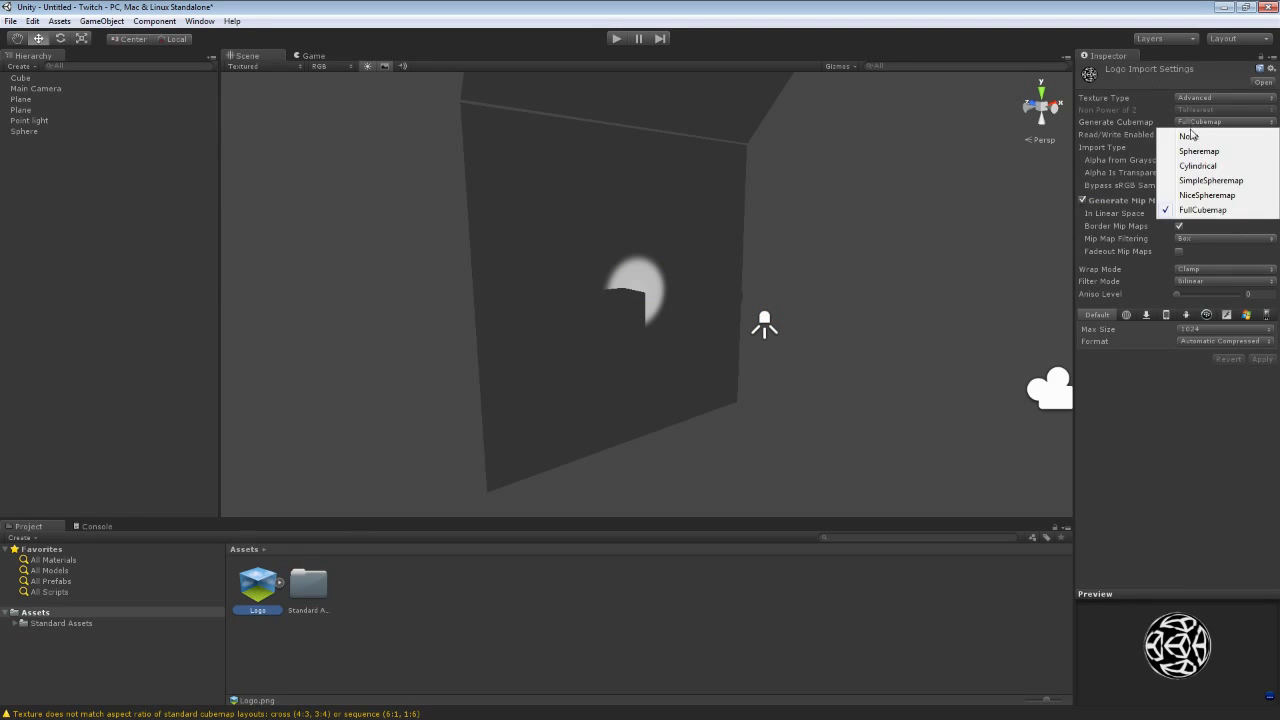
left_click(1188, 136)
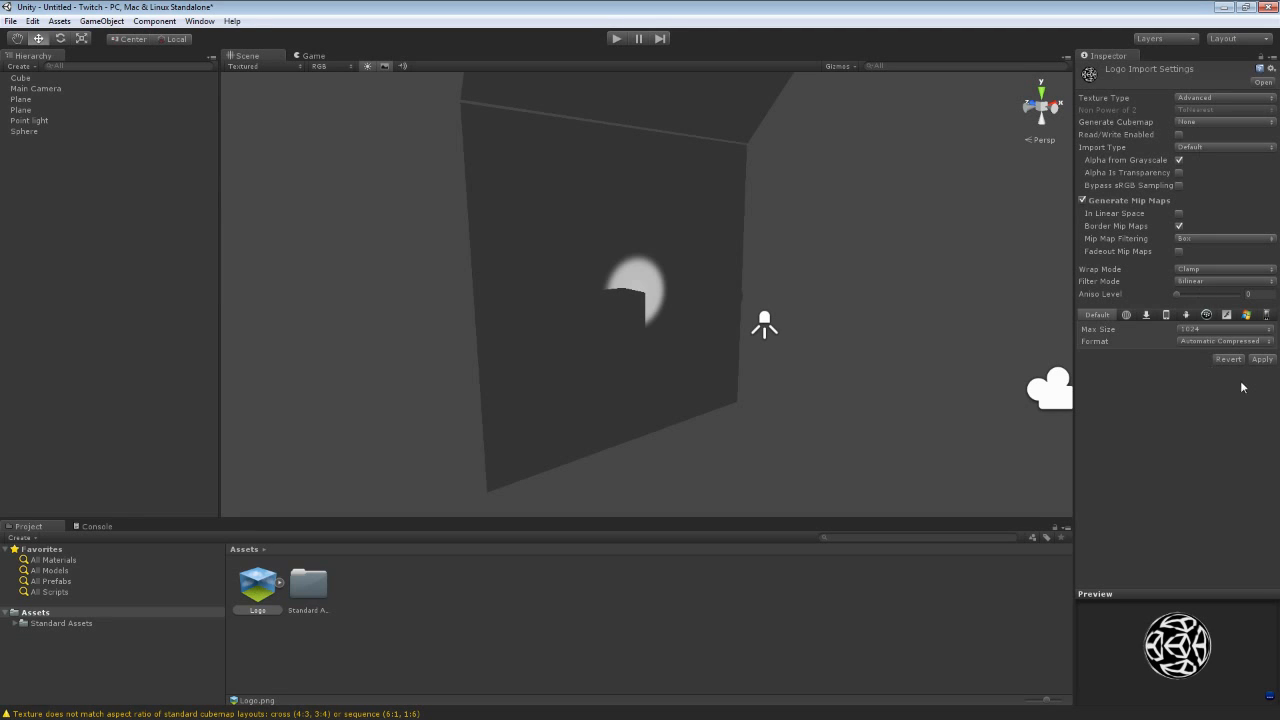
left_click(1262, 358)
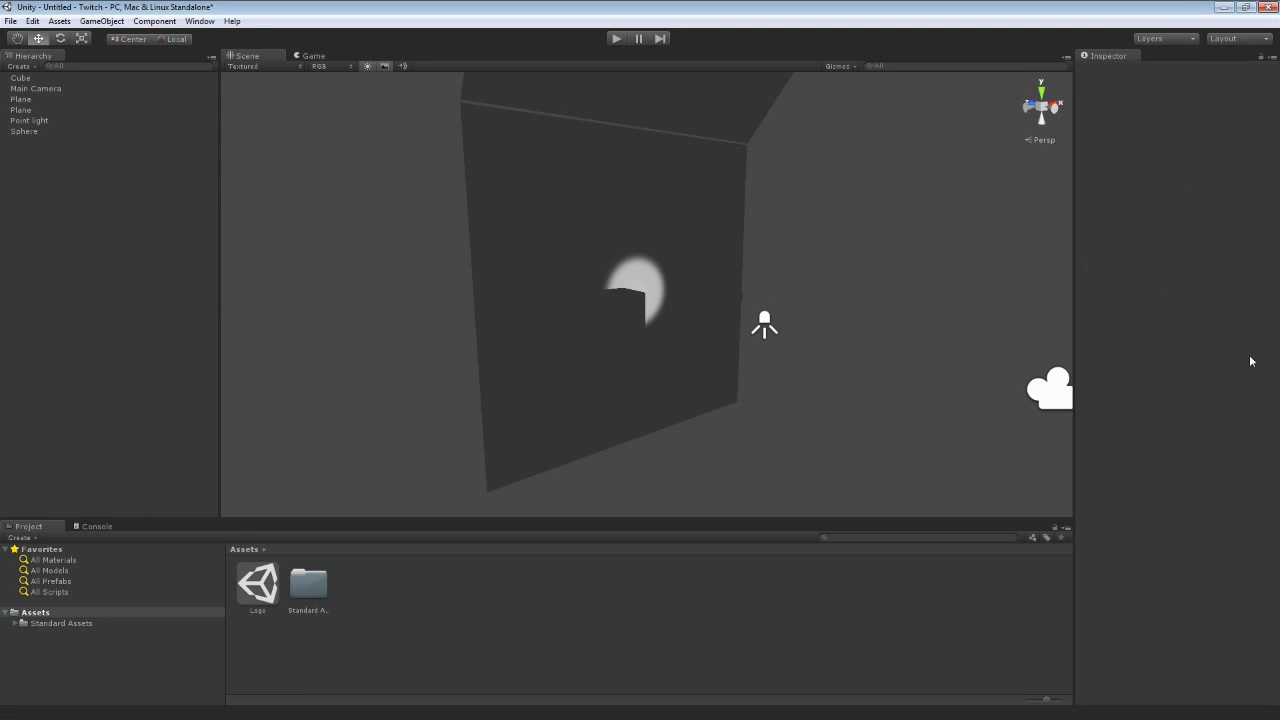
Assign the Logo texture as the spot light's cookie and move the light back to about Z -8.07.
left_click(764, 325)
left_click(1272, 265)
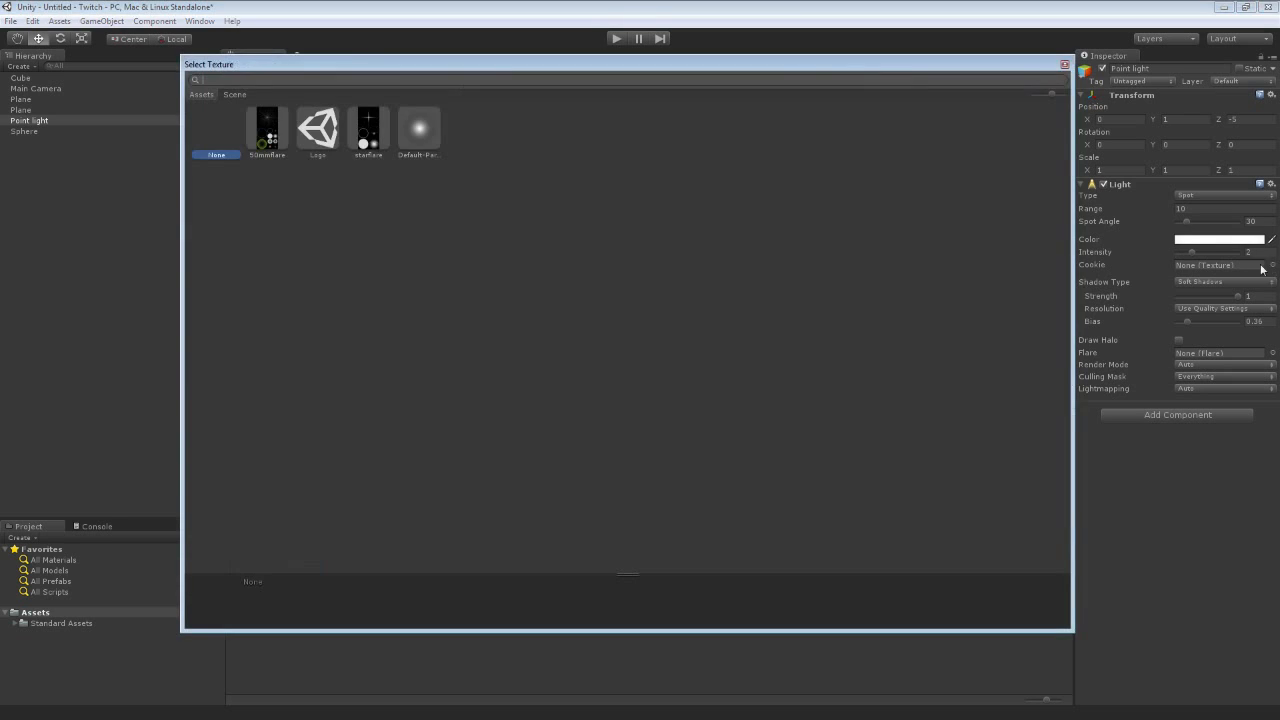
double_click(318, 140)
left_click_drag(693, 297, 918, 290, "alt")
left_click_drag(722, 271, 864, 346)
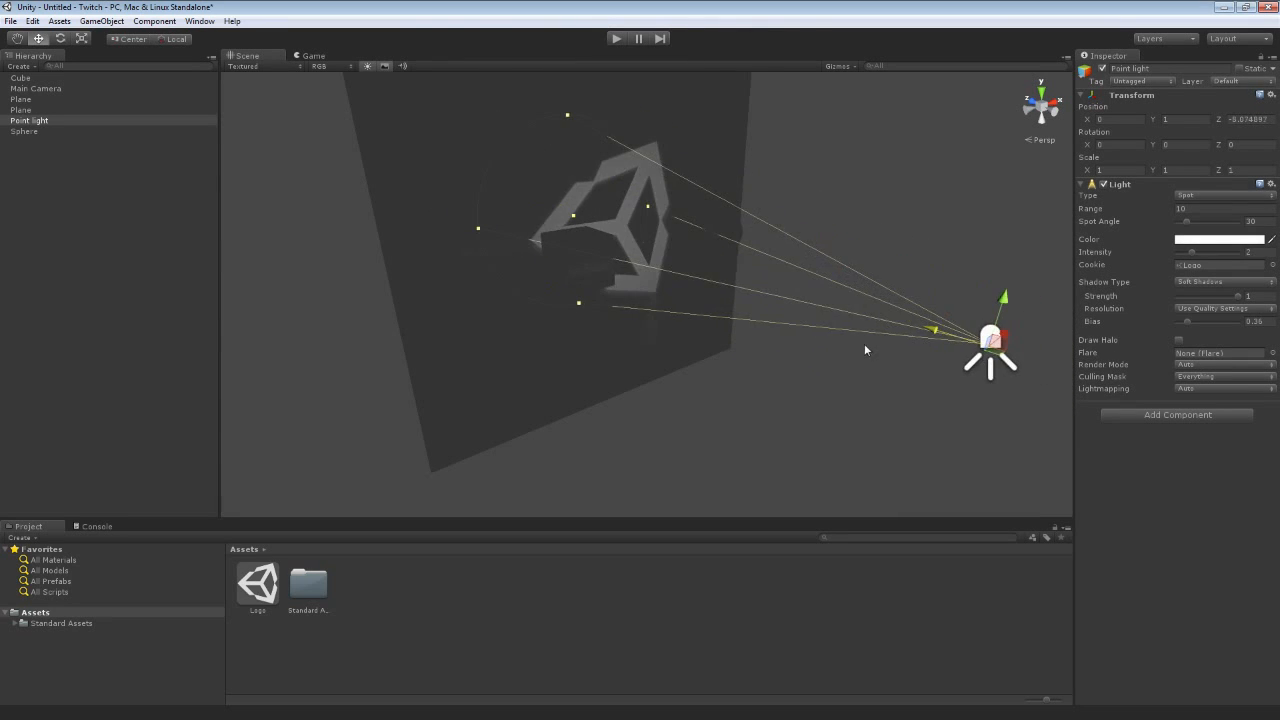
Set the spot light's range to 11.8 and widen its spot angle, ending at 51.6.
right_click_drag(930, 197, 990, 189)
left_click(1095, 211)
left_click_drag(1095, 212, 1203, 237)
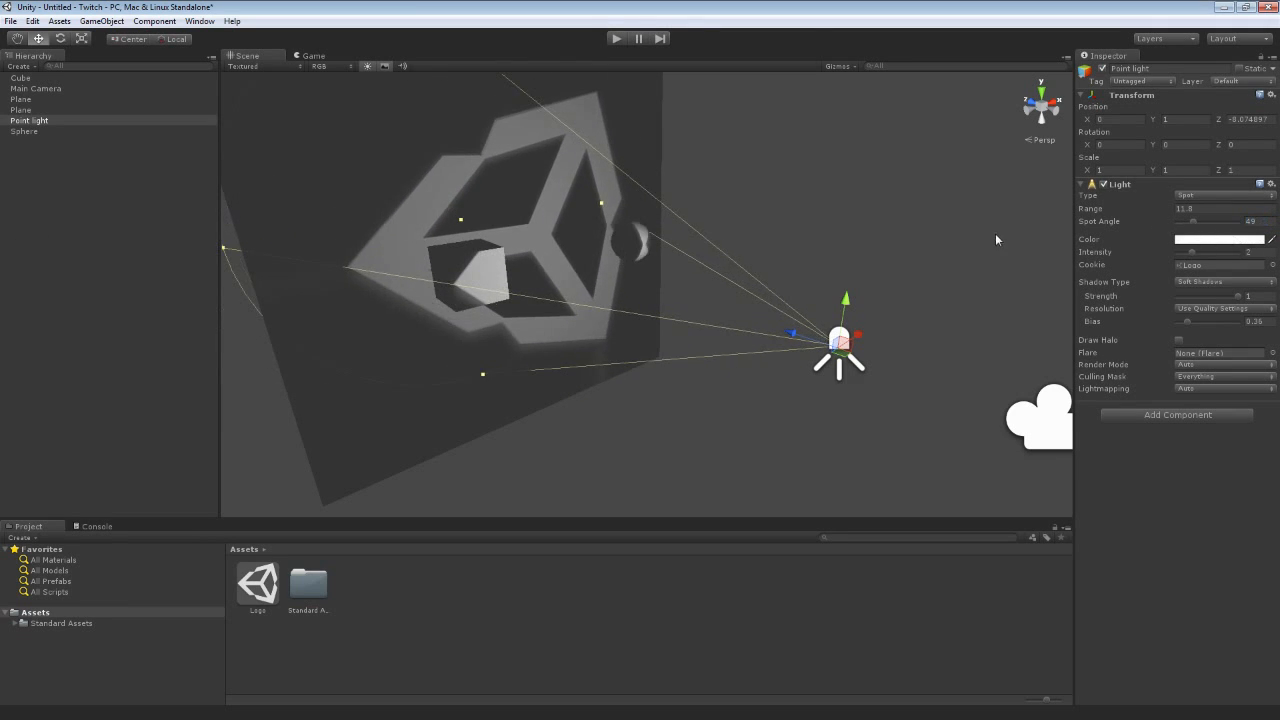
key("d")
right_click_drag(995, 233, 998, 197)
key("a")
key("d")
key("a")
mouse_move(1130, 224)
left_mouse_down()
mouse_move(1180, 226)
mouse_move(1110, 226)
mouse_move(1131, 227)
left_mouse_up()
Rotate the spot light up and down around X to shift the projected logo, ending at about -0.14 degrees.
key("e")
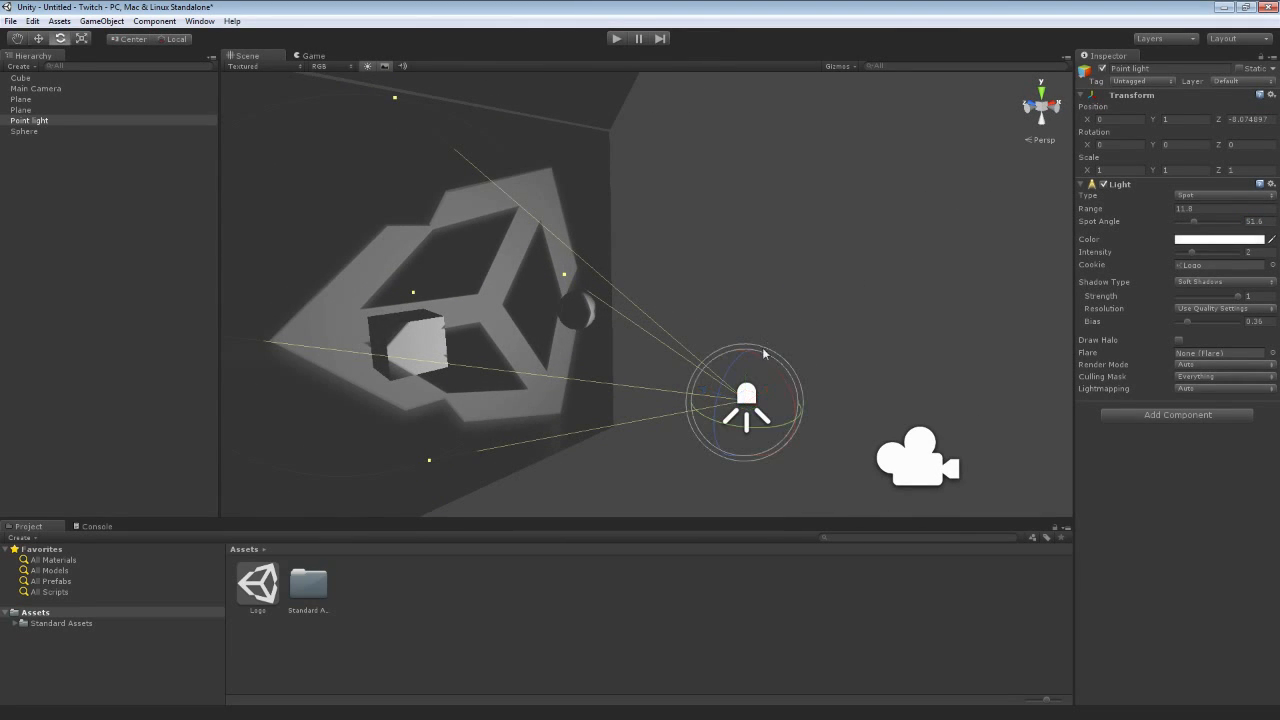
left_click_drag(800, 385, 797, 410)
left_click_drag(758, 314, 775, 351)
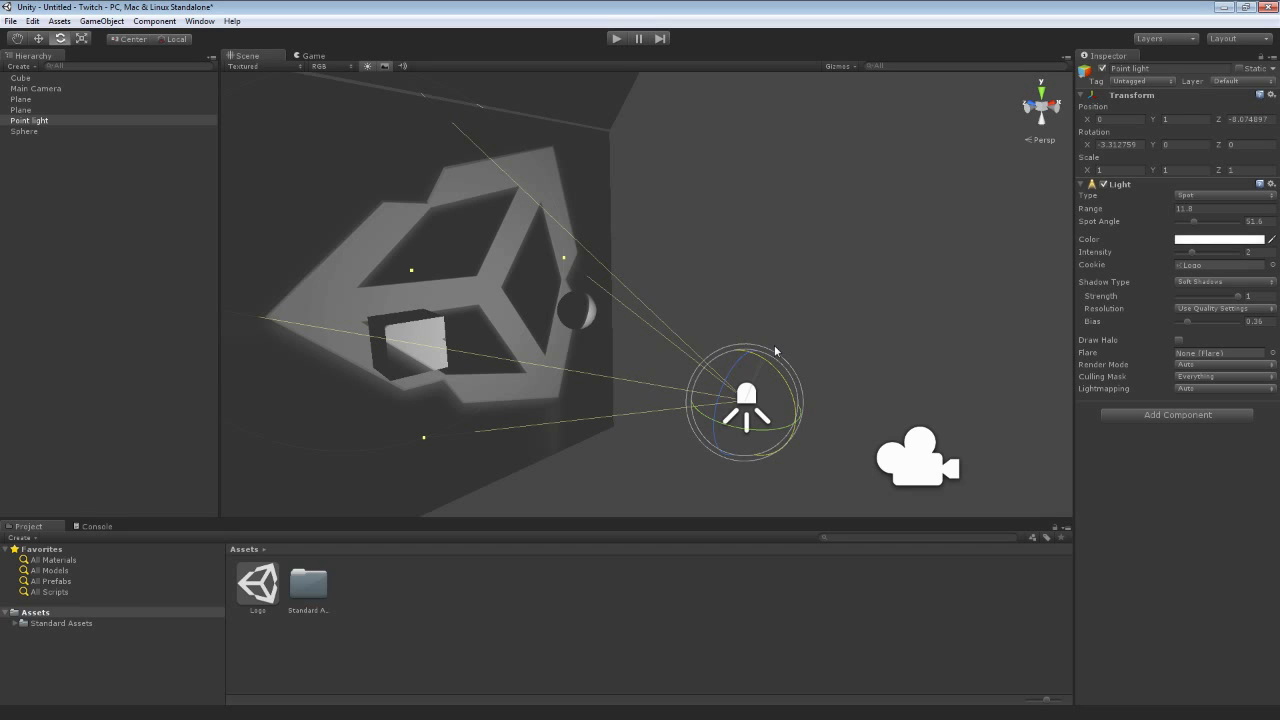
mouse_move(775, 350)
left_mouse_down()
mouse_move(766, 317)
mouse_move(792, 395)
mouse_move(774, 309)
mouse_move(777, 349)
left_mouse_up()
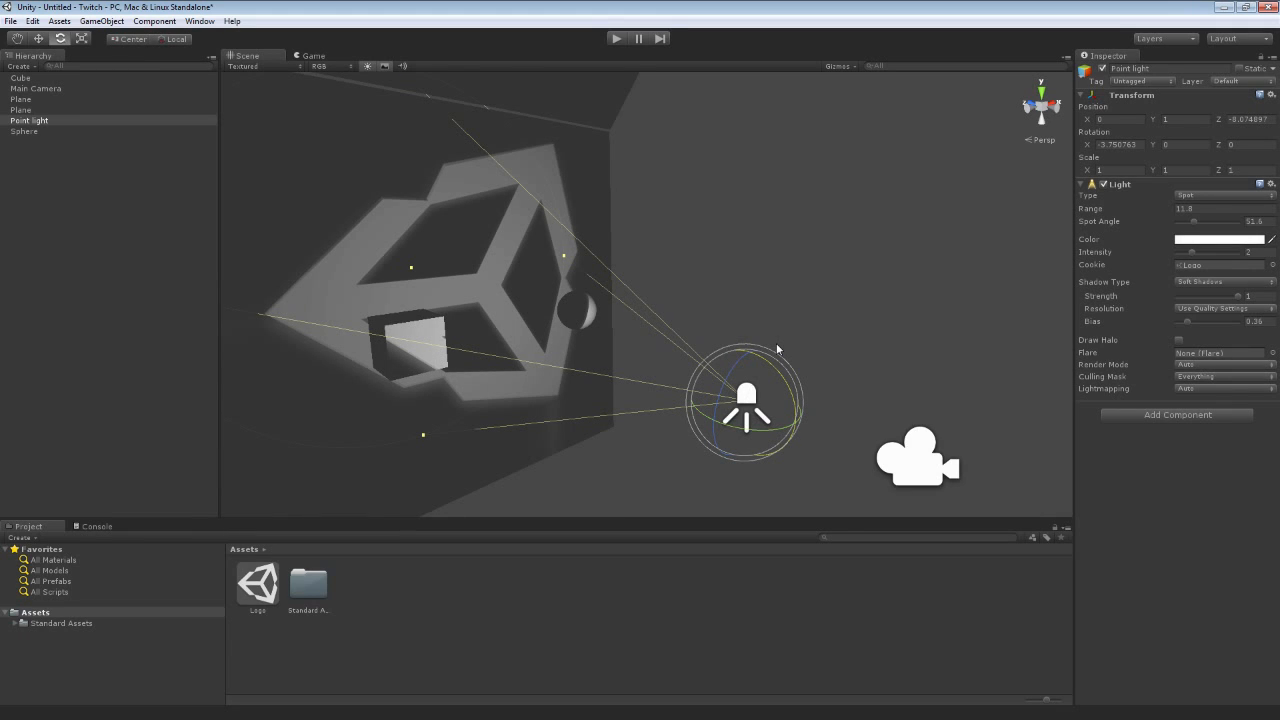
left_click_drag(777, 349, 769, 371)
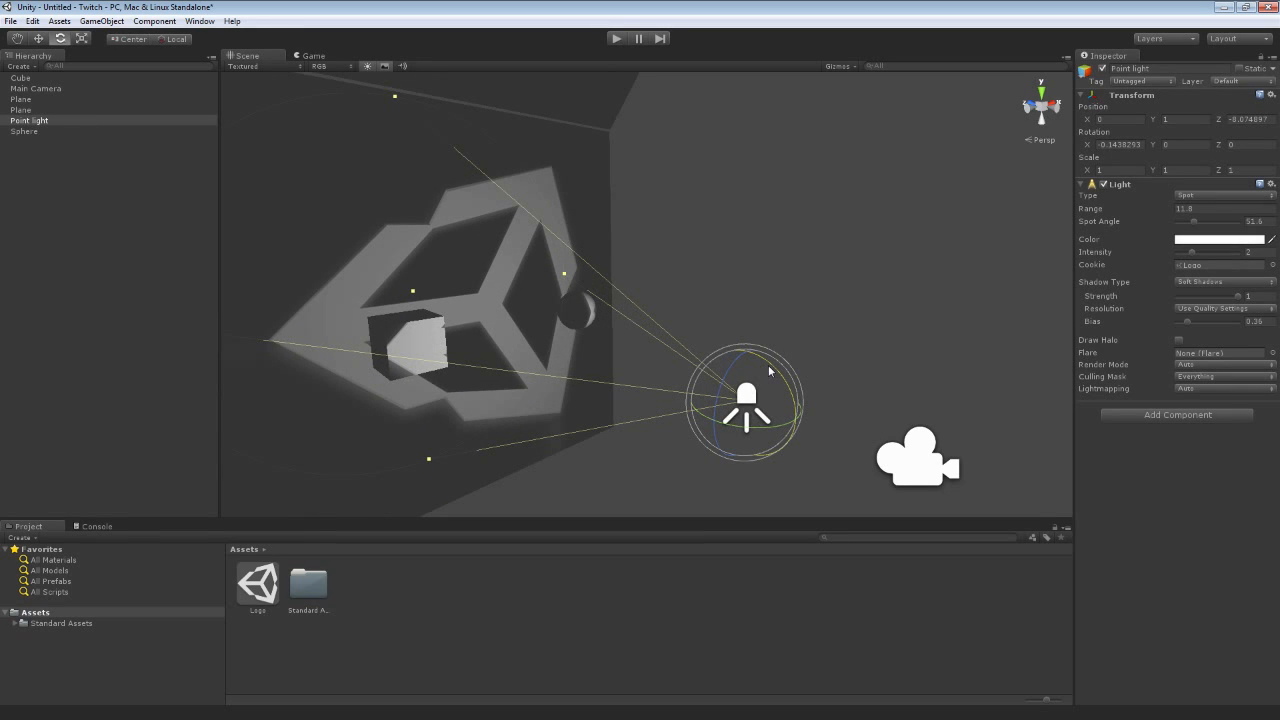
Remove the cookie from the spot light and set its Z position to -5.
left_click(1272, 265)
double_click(208, 126)
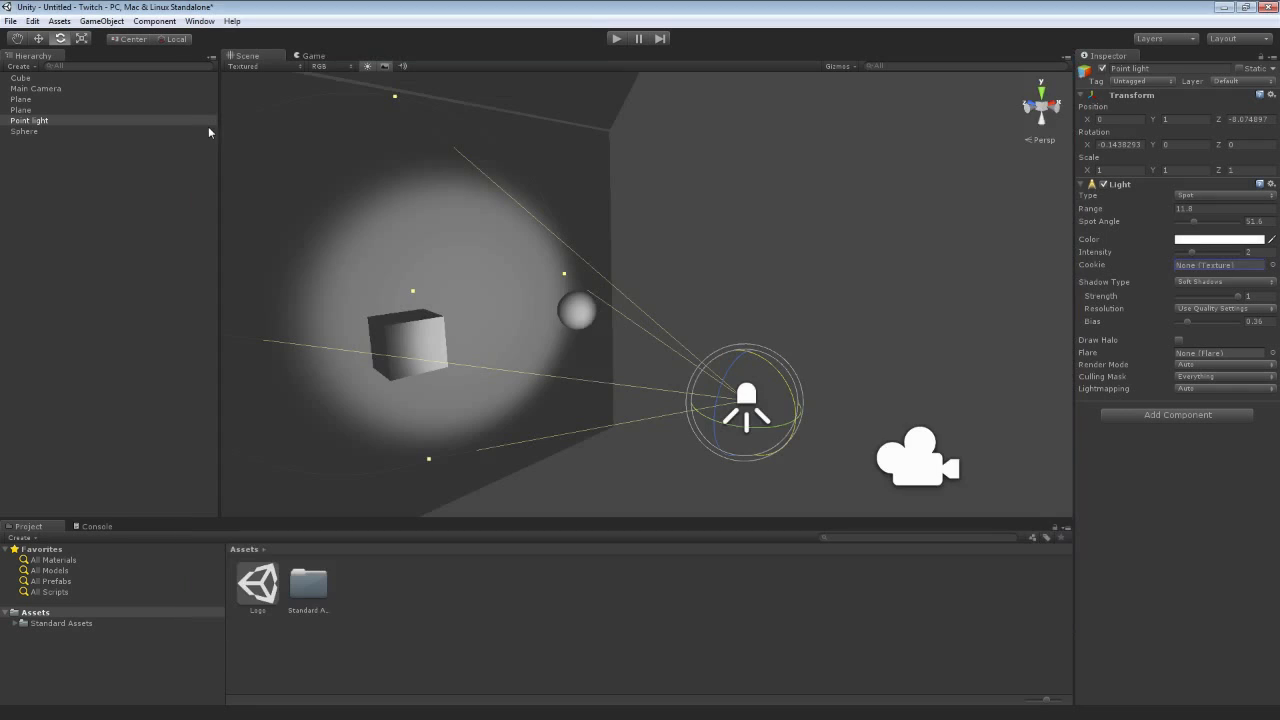
left_click(1254, 119)
type("-5")
key("Return")
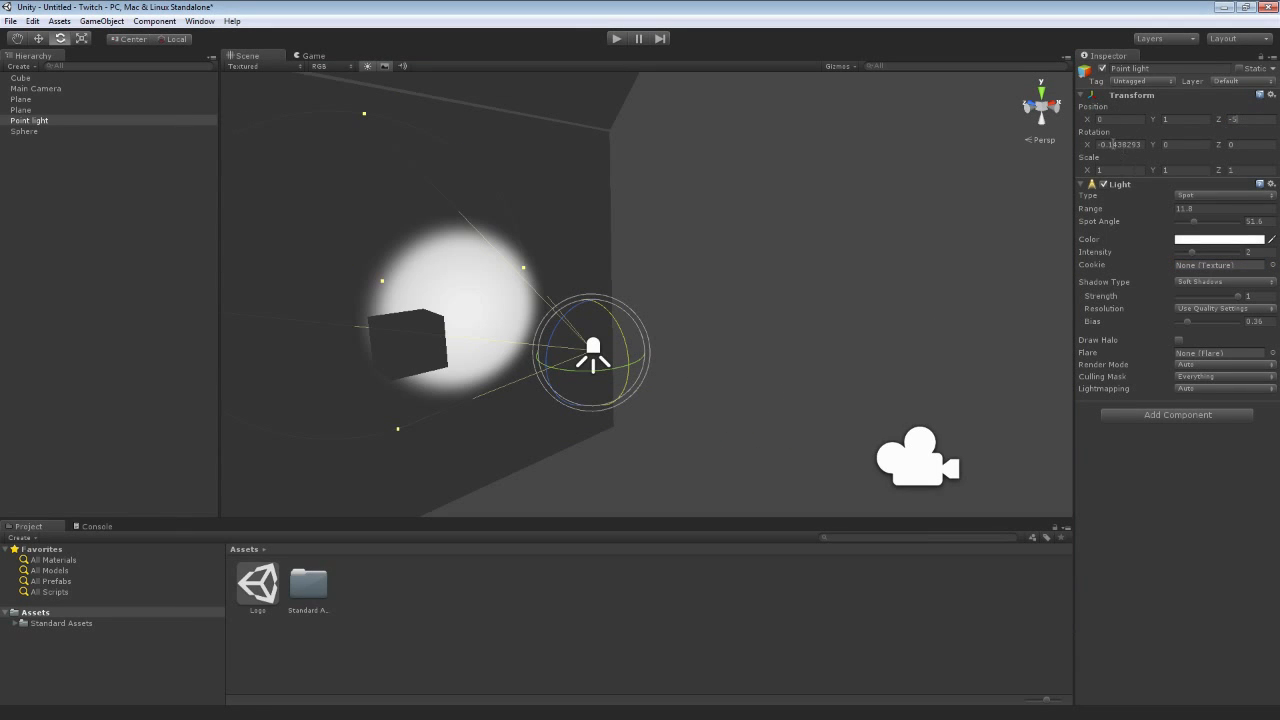
Set the spot light's X rotation to 0.
double_click(1122, 145)
key("BackSpace")
key("BackSpace")
key("BackSpace")
key("BackSpace")
type("0")
right_click_drag(849, 234, 885, 265)
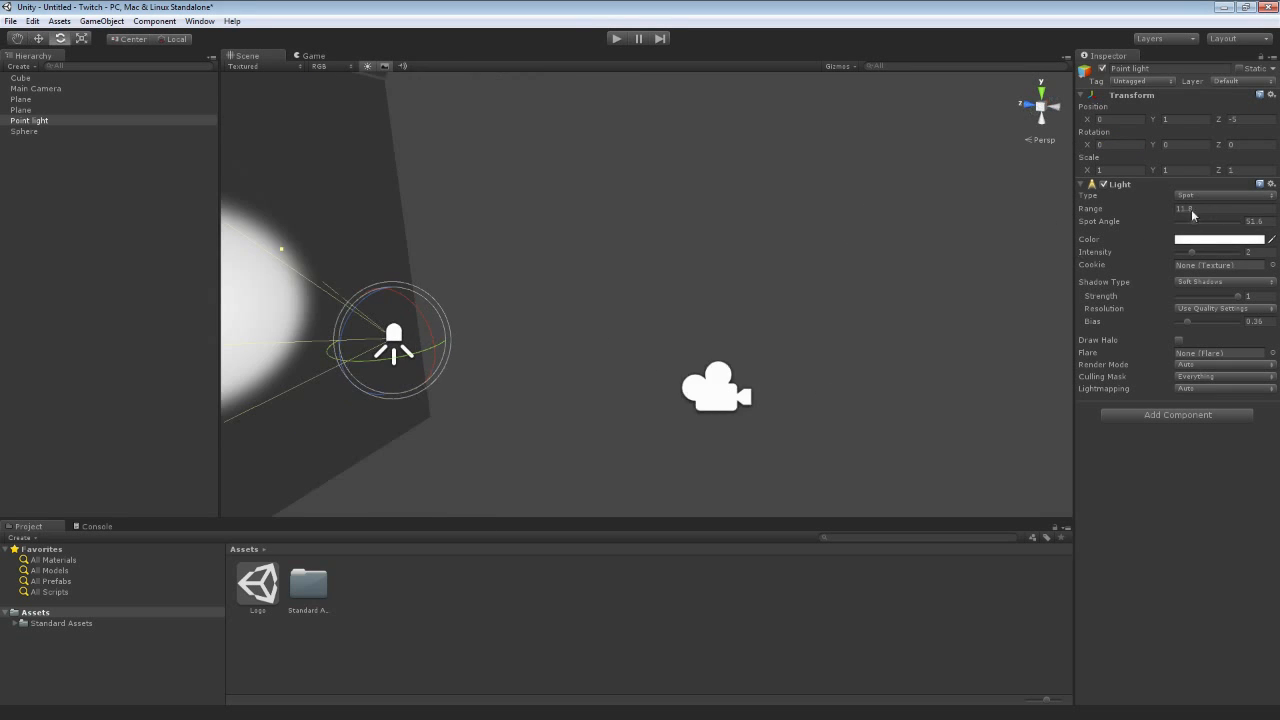
right_click_drag(1192, 215, 980, 206)
left_click(1194, 187)
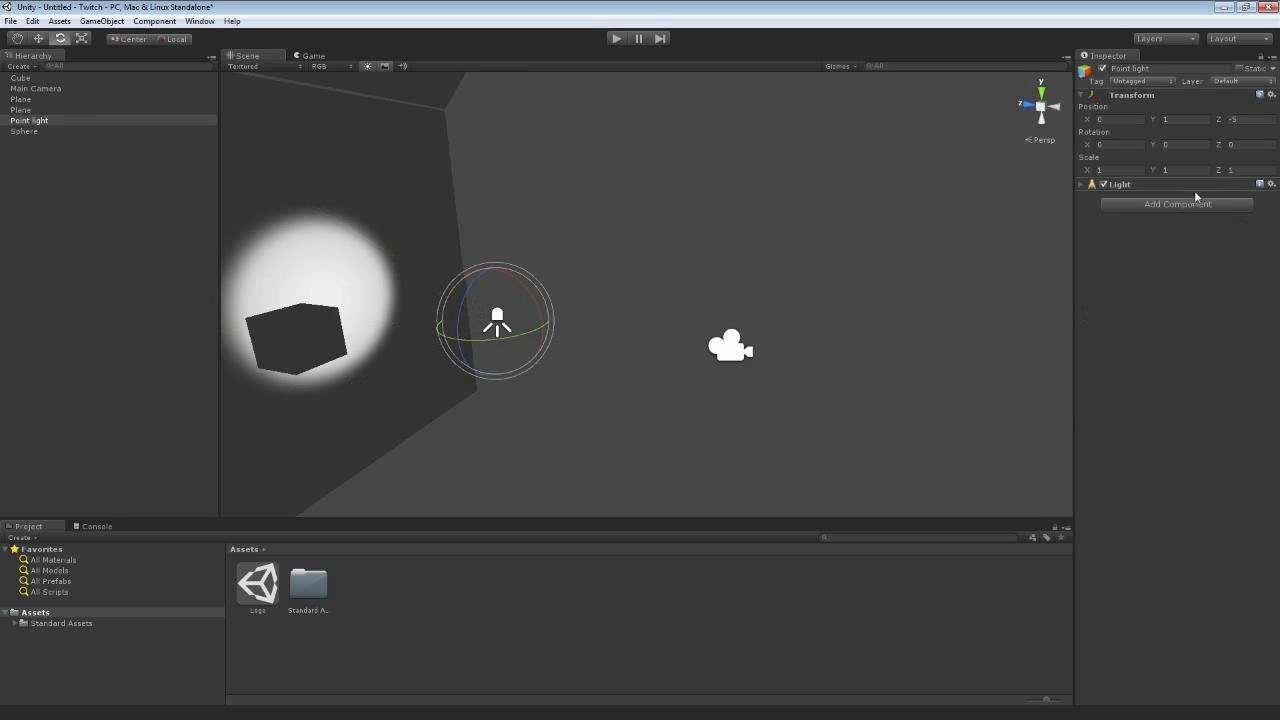
Expand the Light component of the selected light and set its type to Directional.
left_click(1194, 187)
left_click(1196, 196)
left_click(1192, 222)
right_click_drag(1008, 228, 526, 351)
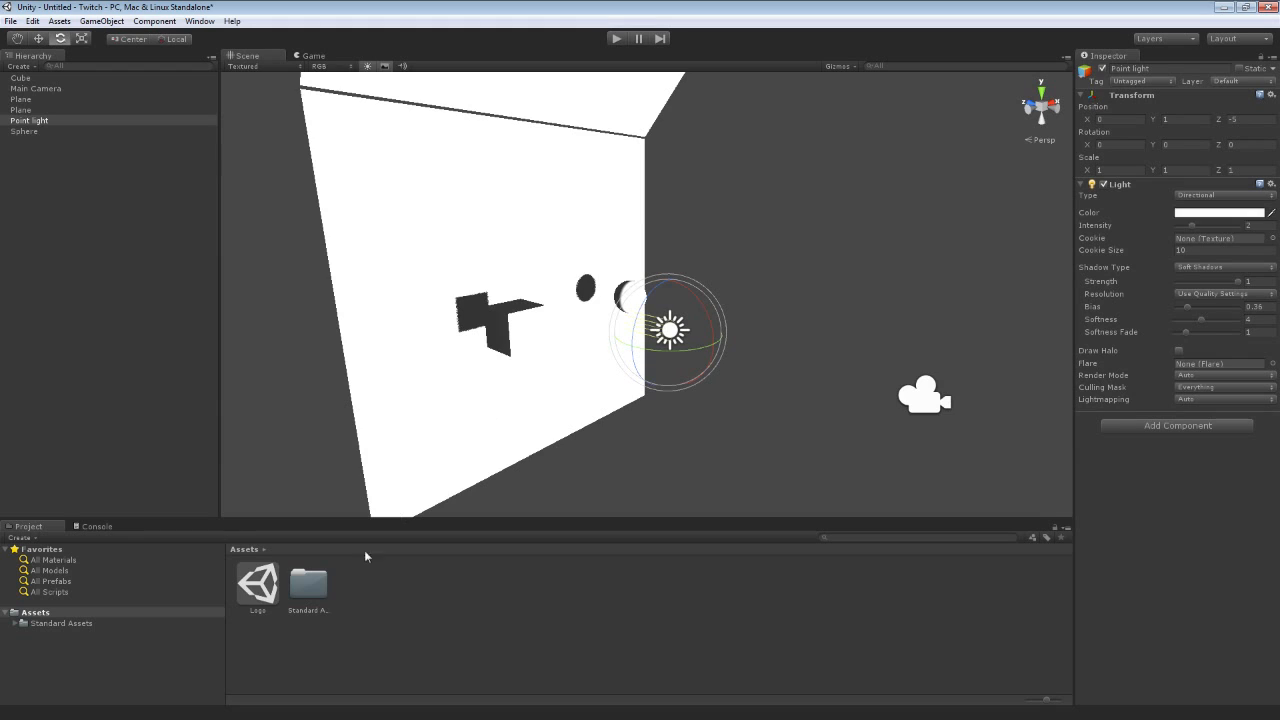
Set the Logo texture's wrap mode to Repeat and apply the import settings.
left_click(260, 592)
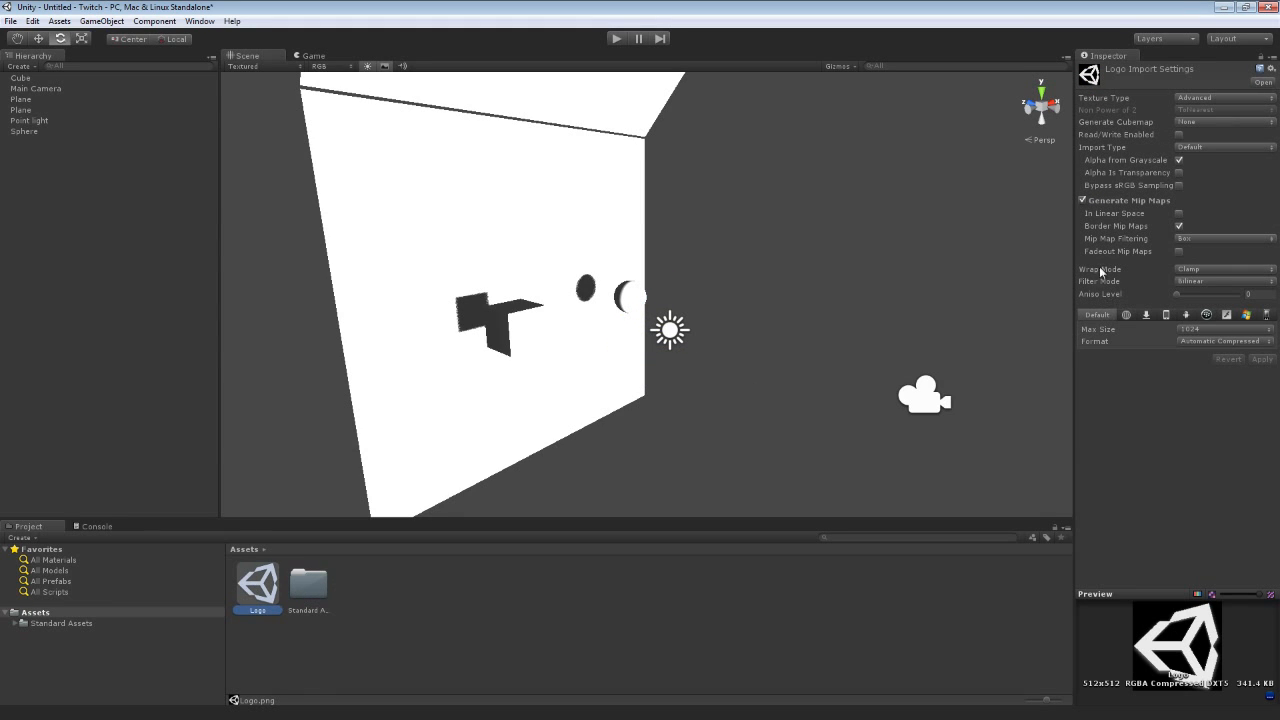
left_click(1208, 269)
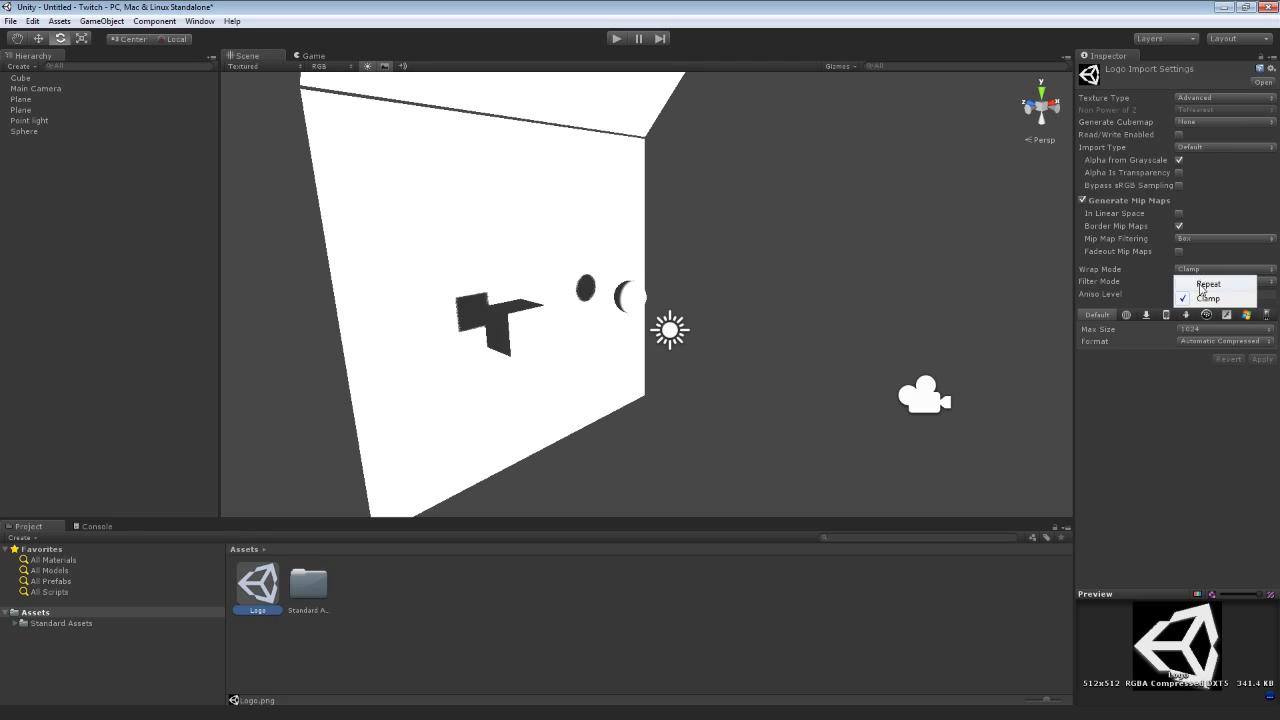
left_click(1204, 285)
left_click(1259, 360)
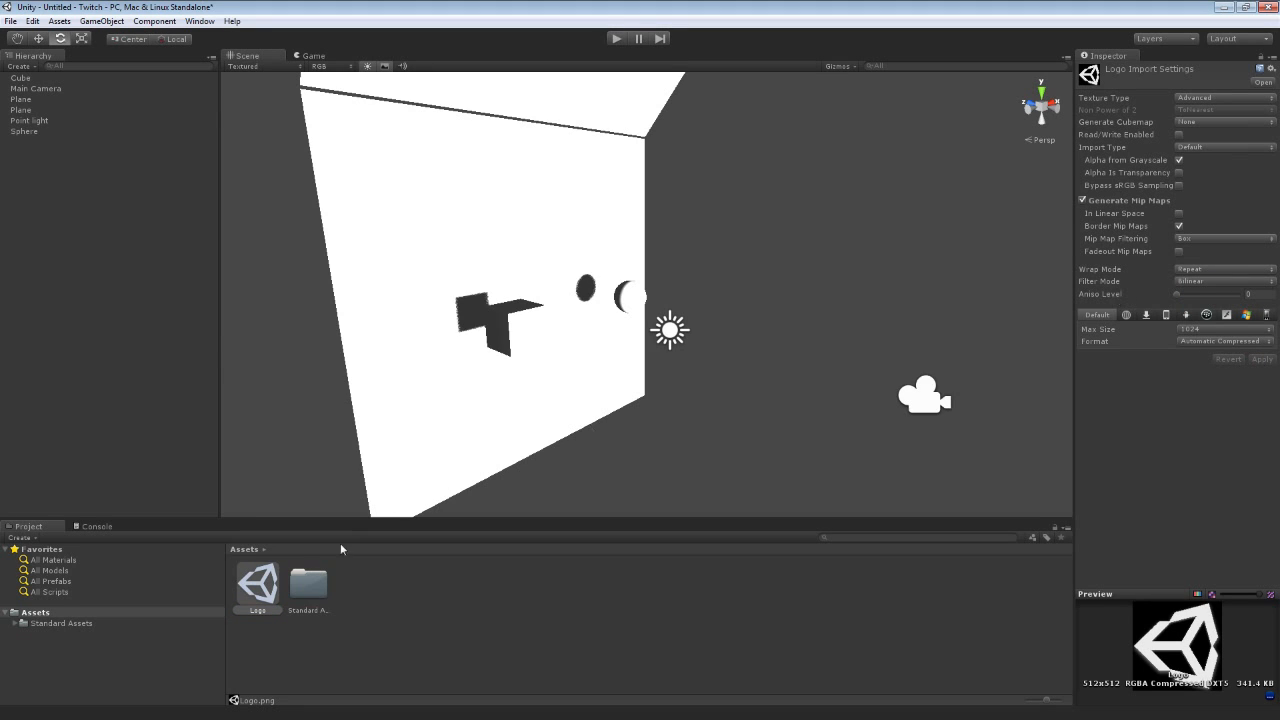
Assign the Logo texture as the directional light's cookie.
left_click(666, 334)
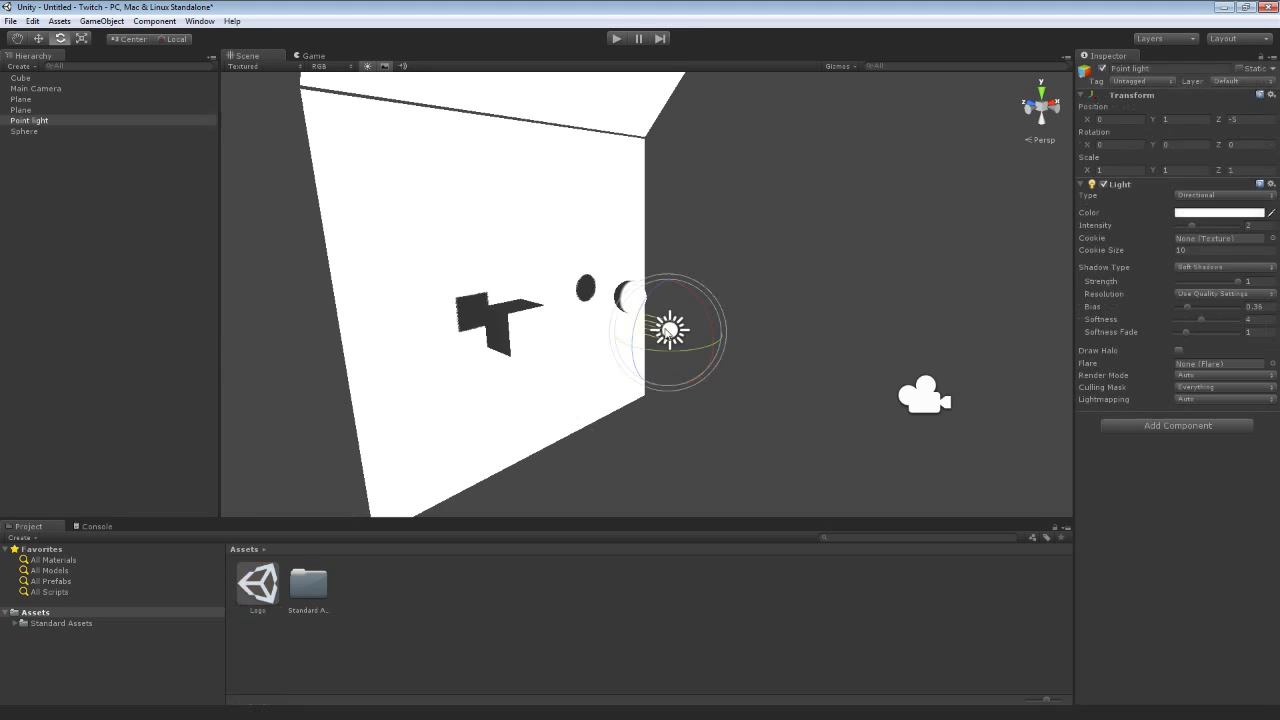
left_click(1273, 240)
left_click(328, 140)
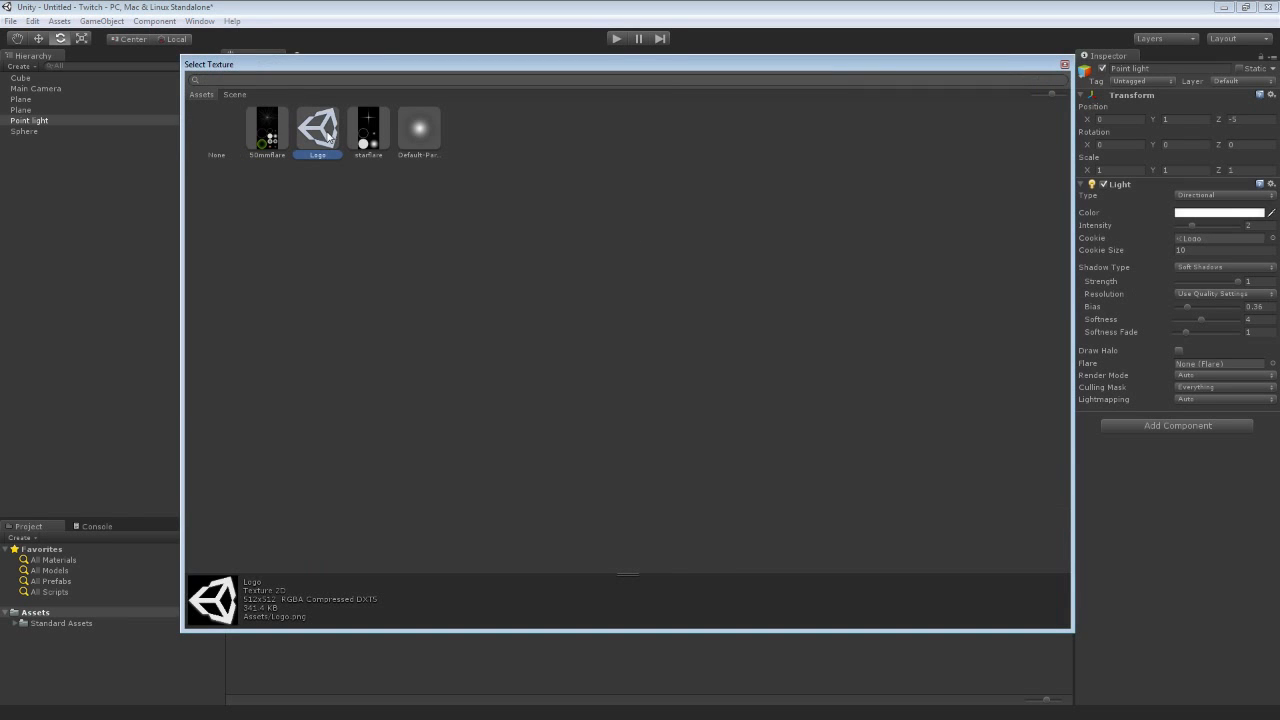
double_click(330, 129)
left_click_drag(823, 289, 769, 313, "alt")
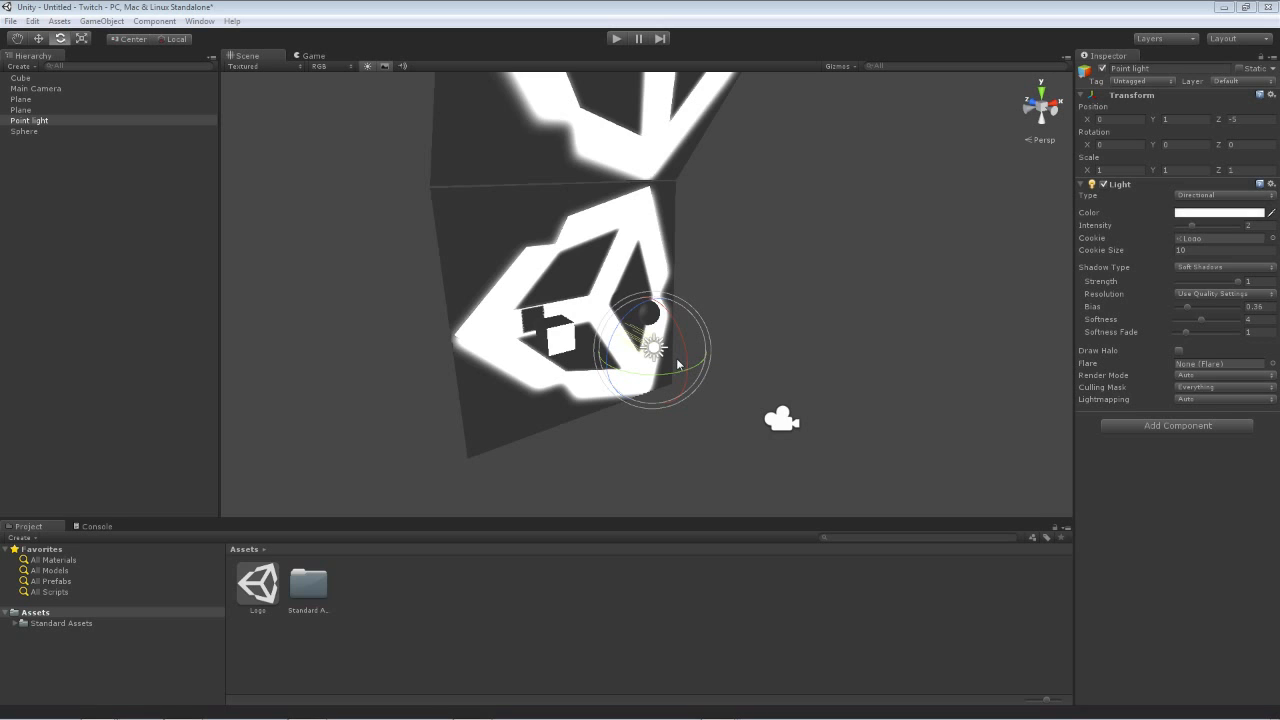
Move the directional light to shift the projected logo, and reset its position to X 0 and Z -5.
key("w")
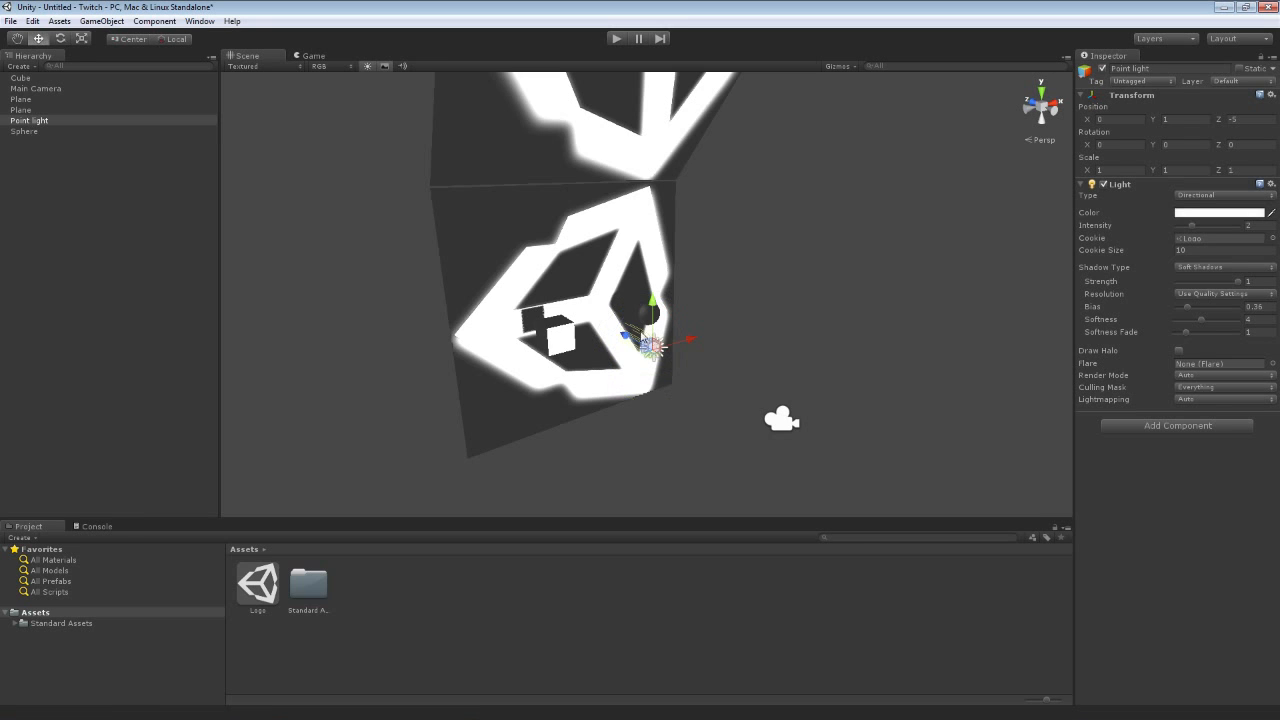
left_click_drag(642, 338, 668, 342)
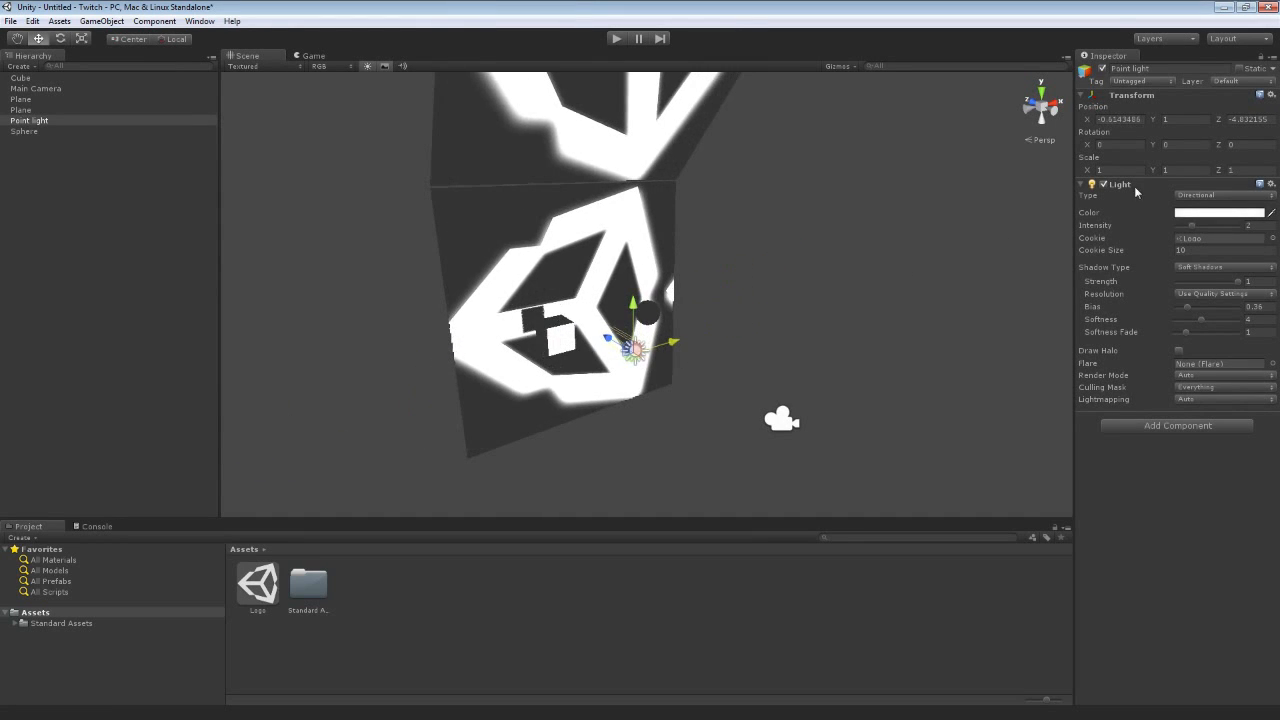
left_click(1125, 119)
type("0")
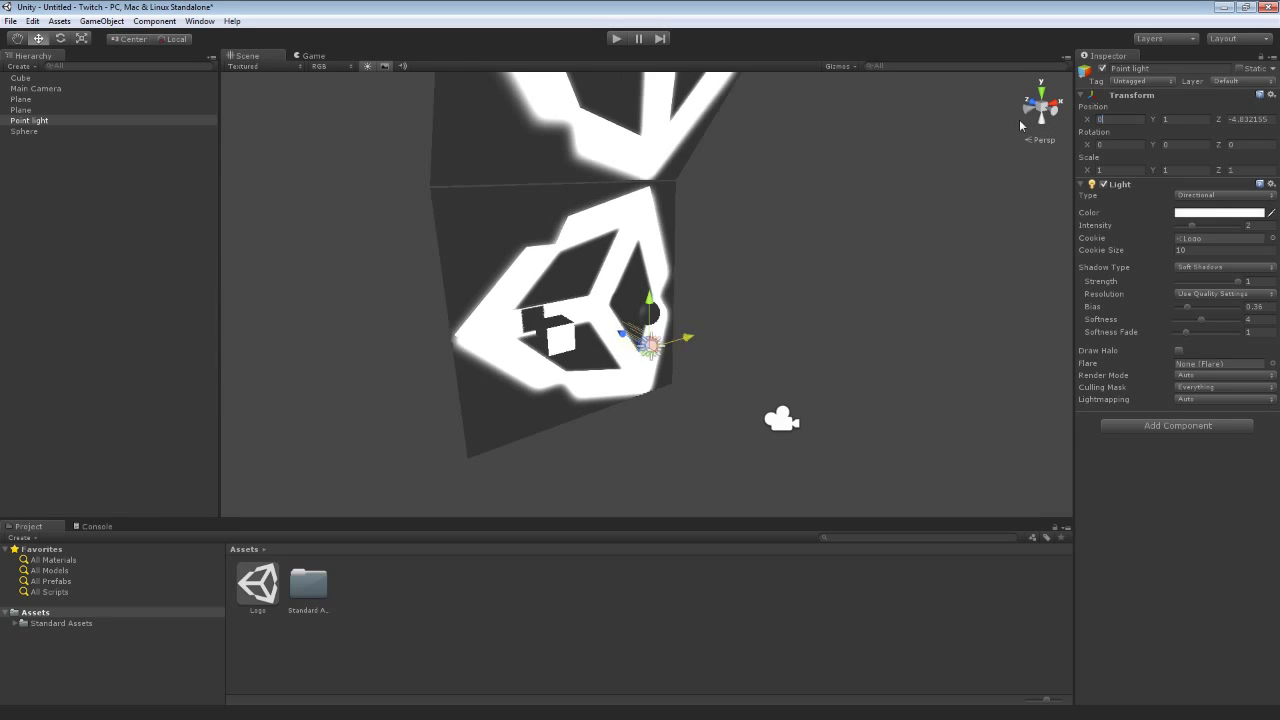
left_click(1250, 119)
type("-5")
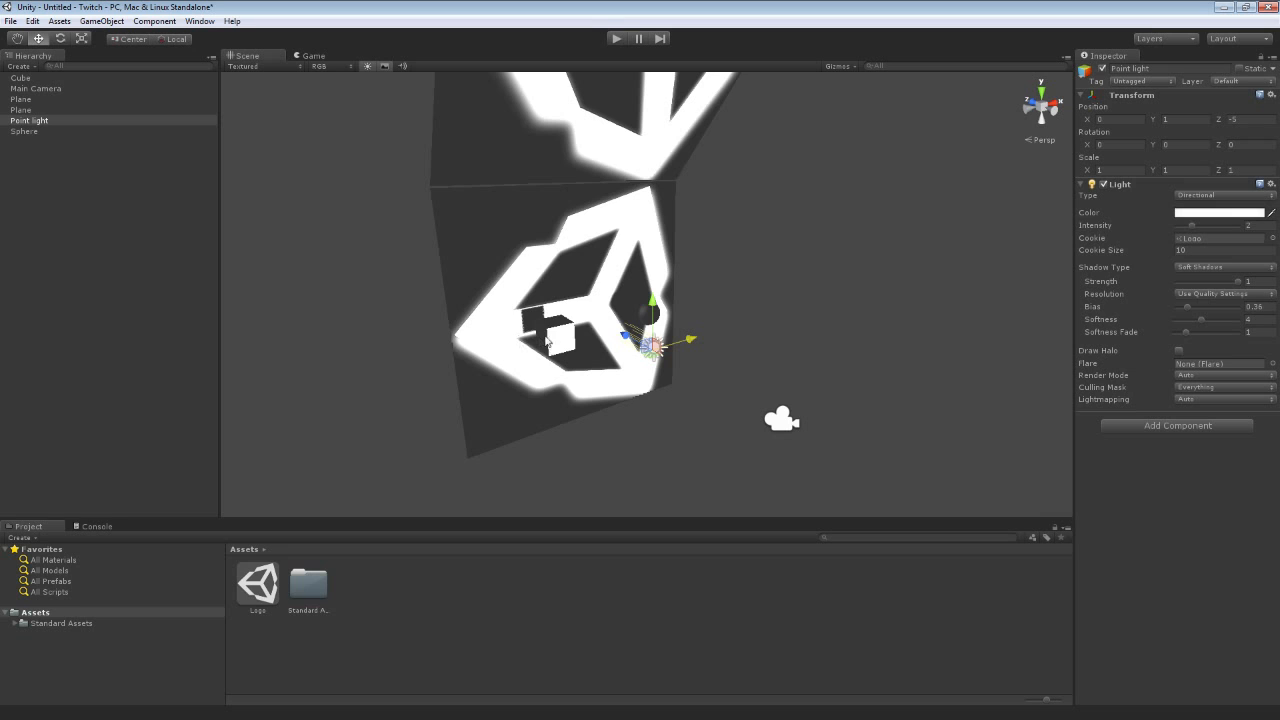
Reduce the directional light's cookie size to 7.37 and raise the light to about Y 1.33.
mouse_move(1126, 256)
left_mouse_down()
mouse_move(1078, 255)
mouse_move(1108, 252)
left_mouse_up()
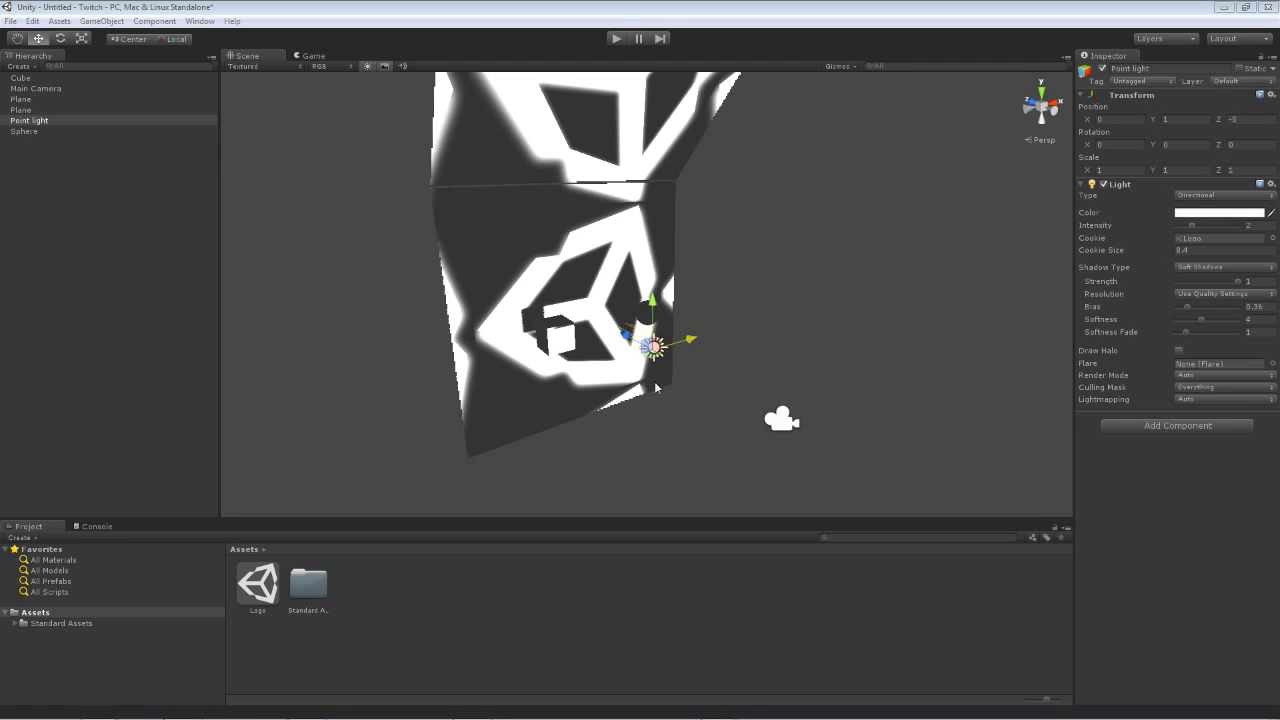
left_click_drag(647, 310, 648, 300)
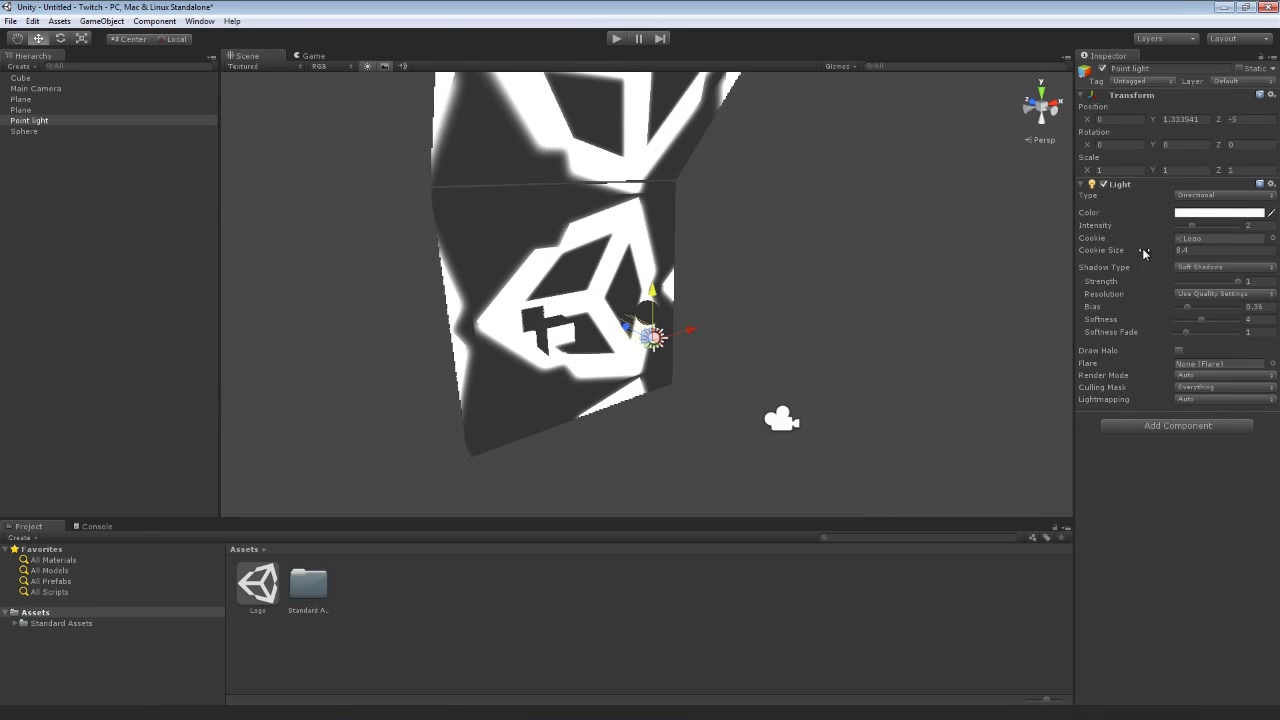
left_click_drag(1145, 250, 1128, 252)
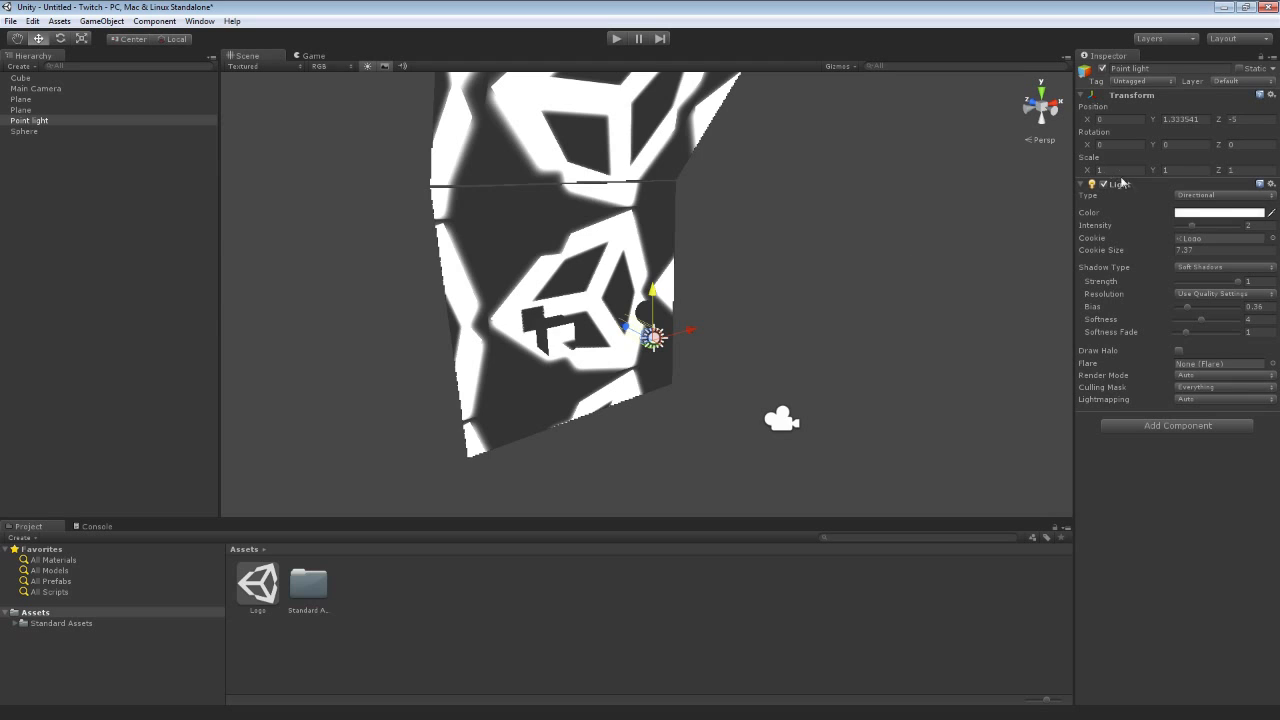
Try the Spot type on the light and change its type to Point.
left_click(1186, 196)
left_click(1188, 212)
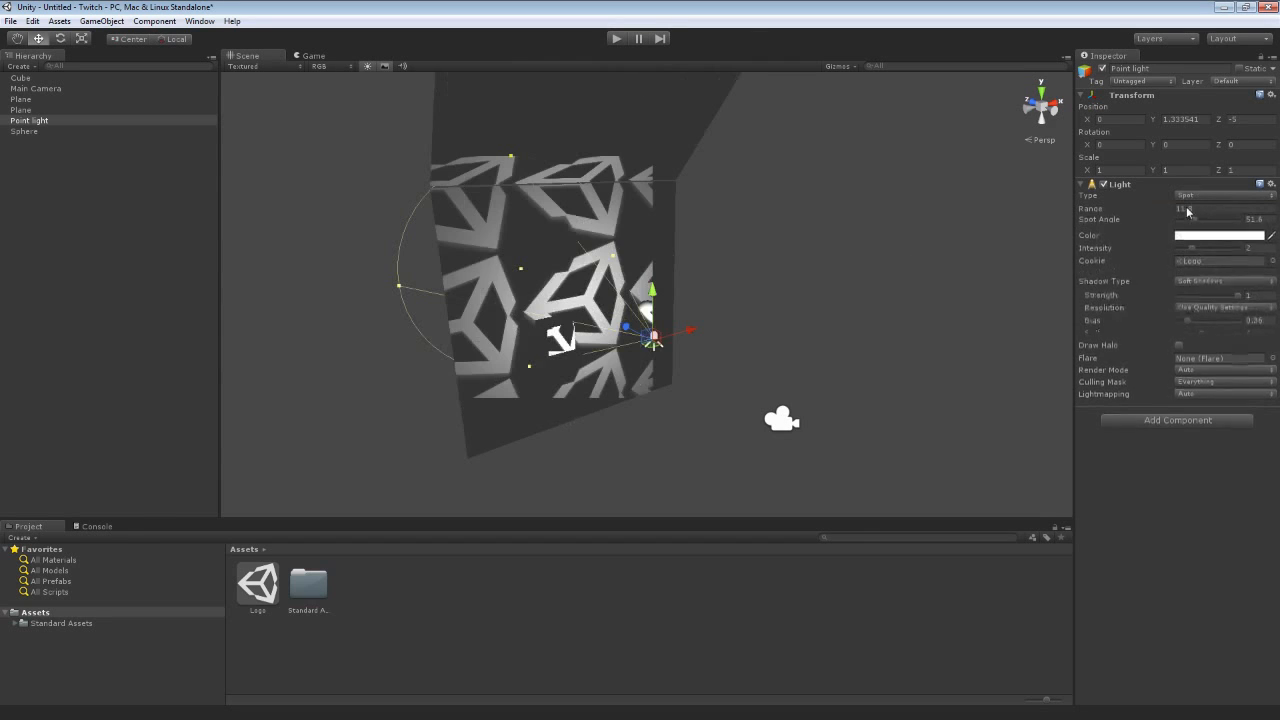
left_click(1232, 198)
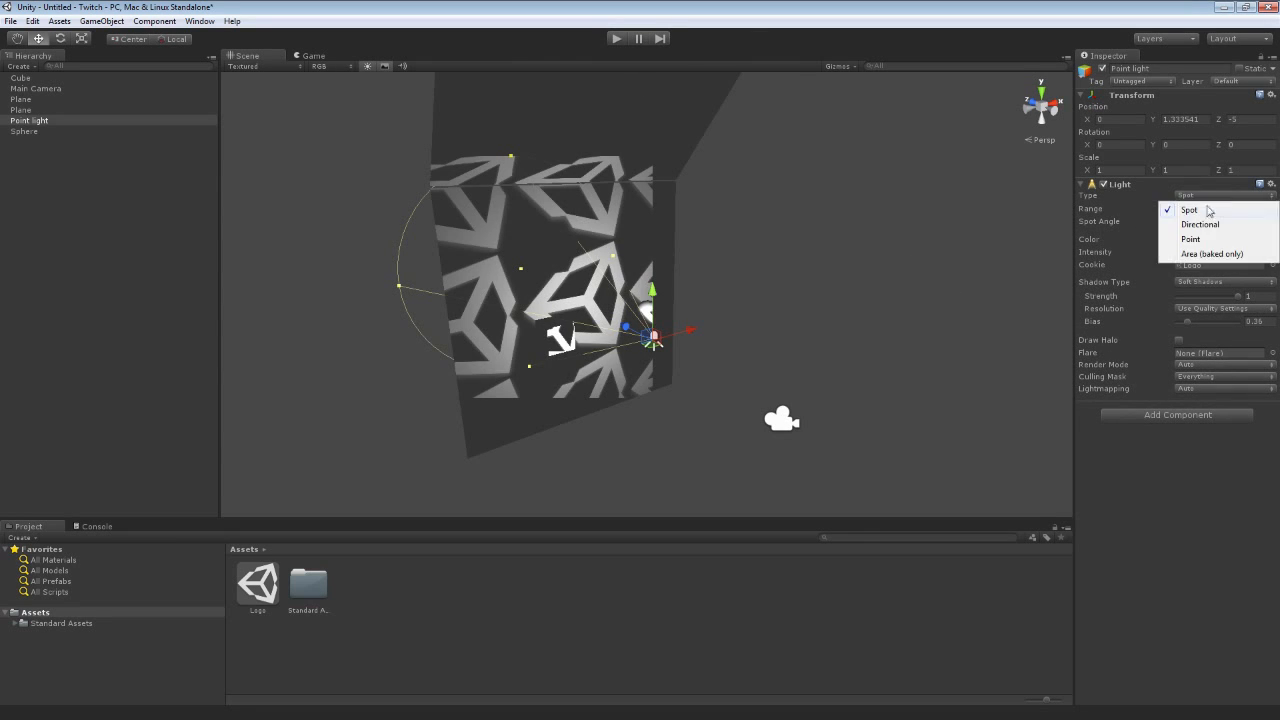
left_click(1192, 242)
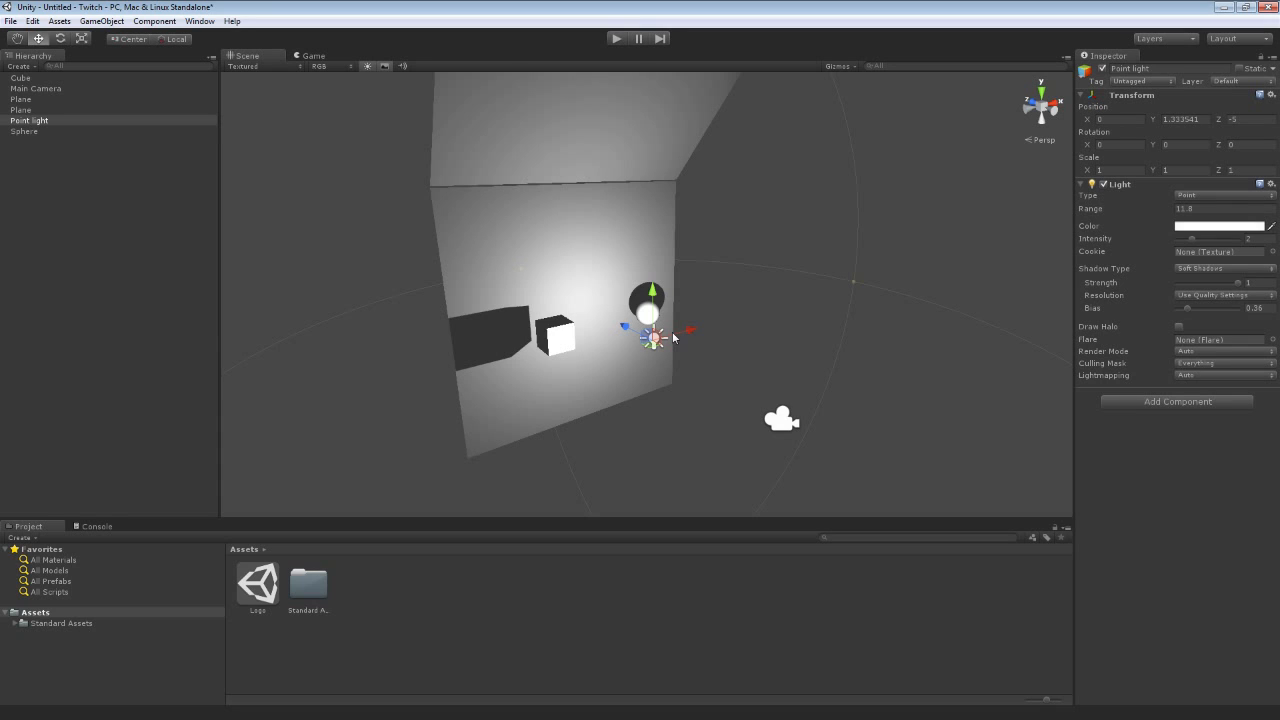
Check the point lighting in the Game view and inspect the planes, cube and sphere one by one in the scene.
left_click(320, 56)
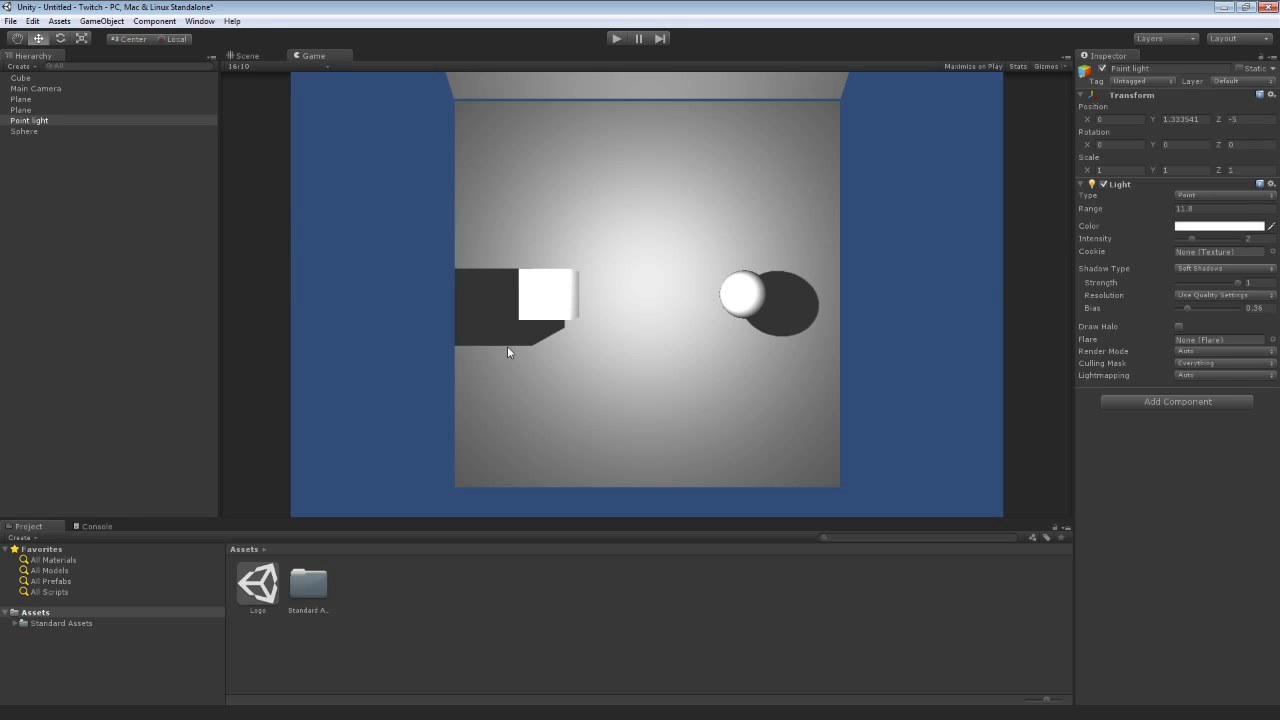
left_click(247, 56)
left_click(528, 256)
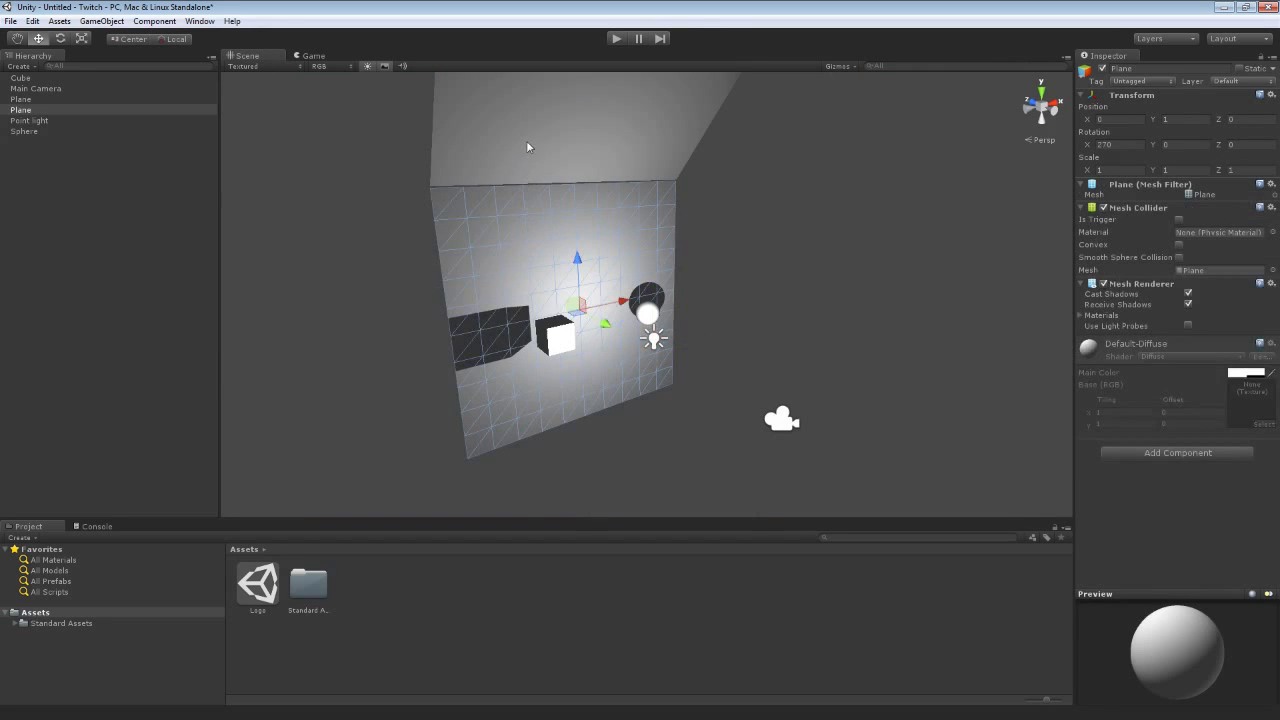
left_click(528, 143)
left_click(558, 332)
left_click(648, 306)
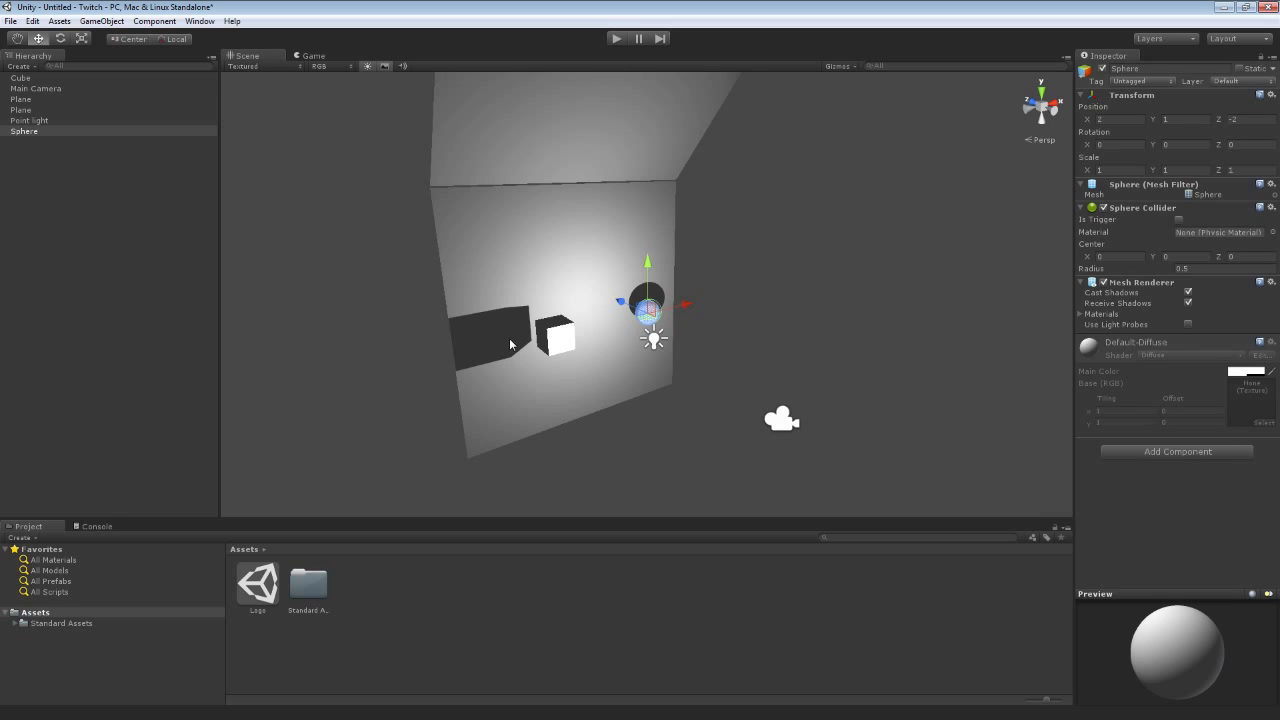
Move the point light to about X -0.49 and Y 0.50 to shift the shadows of the cube and sphere.
left_click(653, 339)
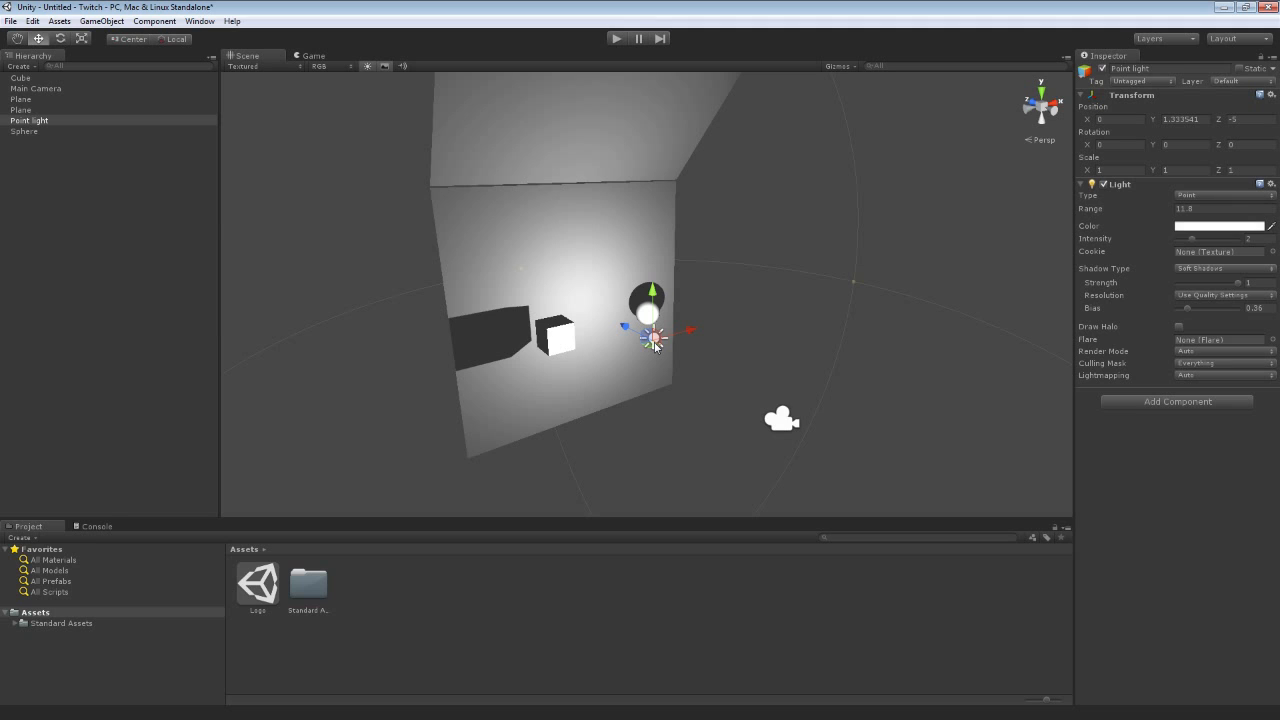
left_click_drag(693, 332, 683, 344)
mouse_move(637, 304)
left_mouse_down()
mouse_move(632, 274)
mouse_move(633, 327)
left_mouse_up()
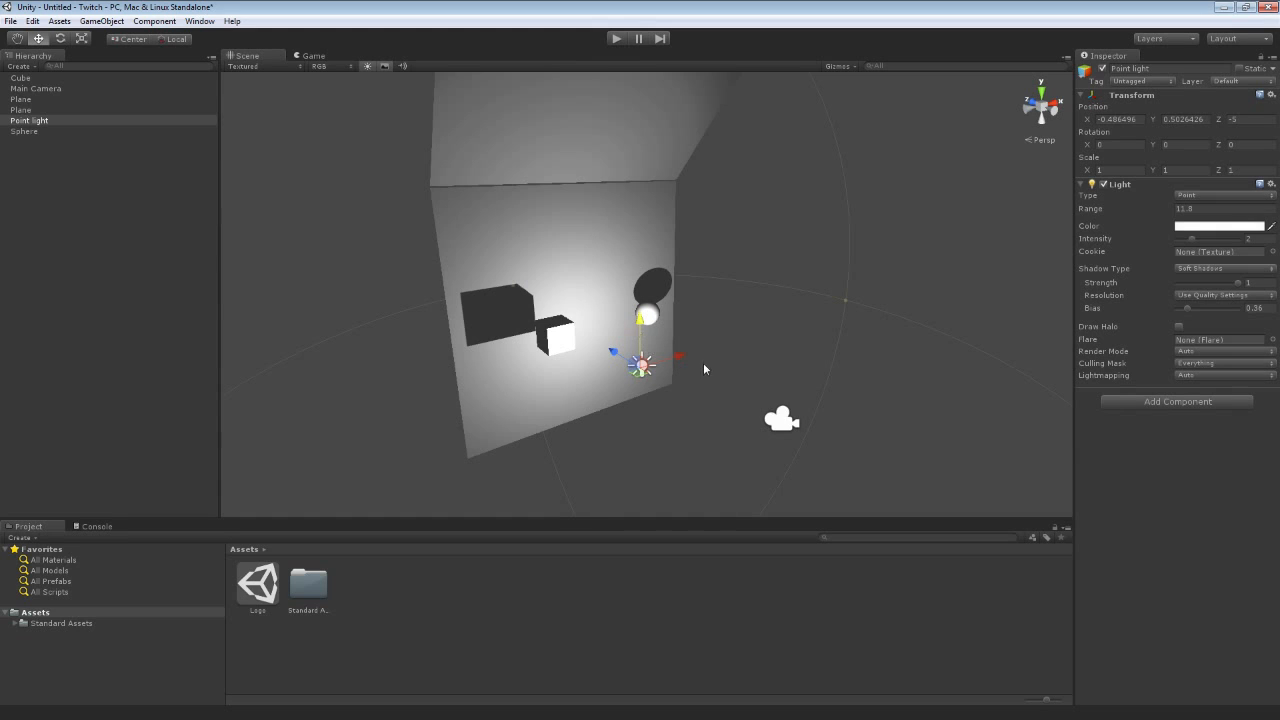
left_click_drag(742, 362, 738, 307, "alt")
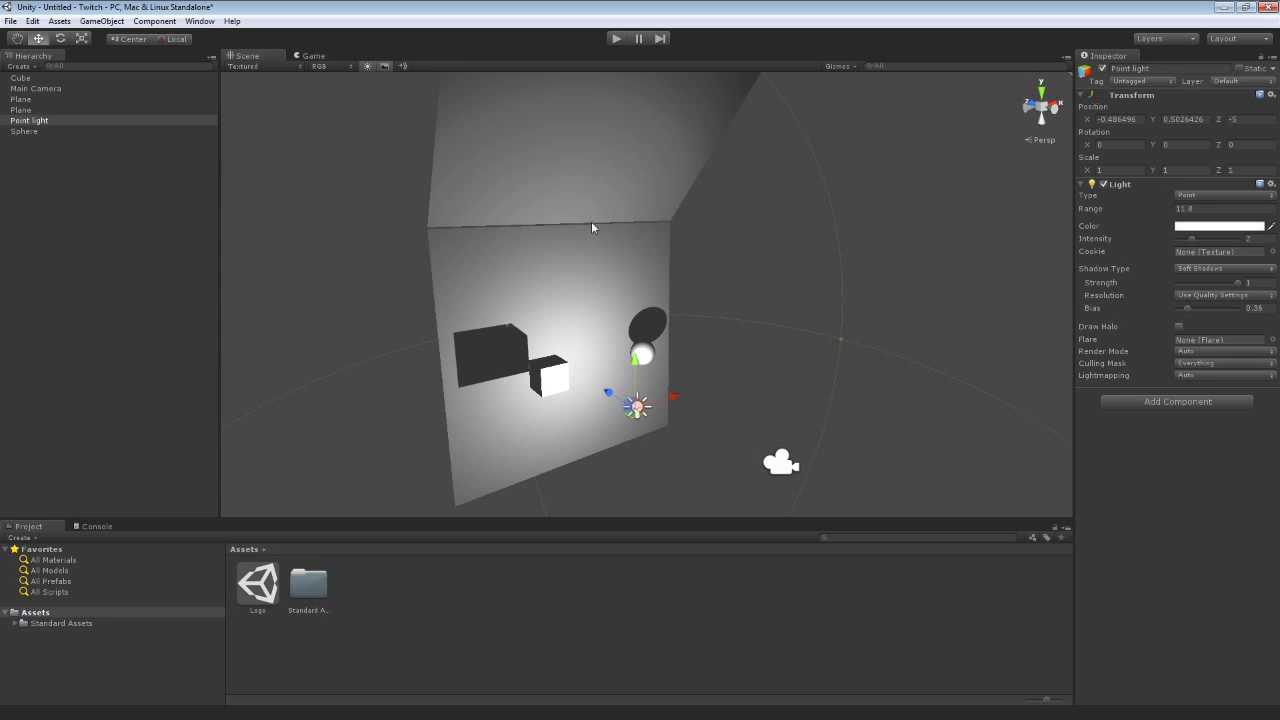
Select both planes, the cube and the sphere together and mark them as Lightmap Static.
left_click(587, 168)
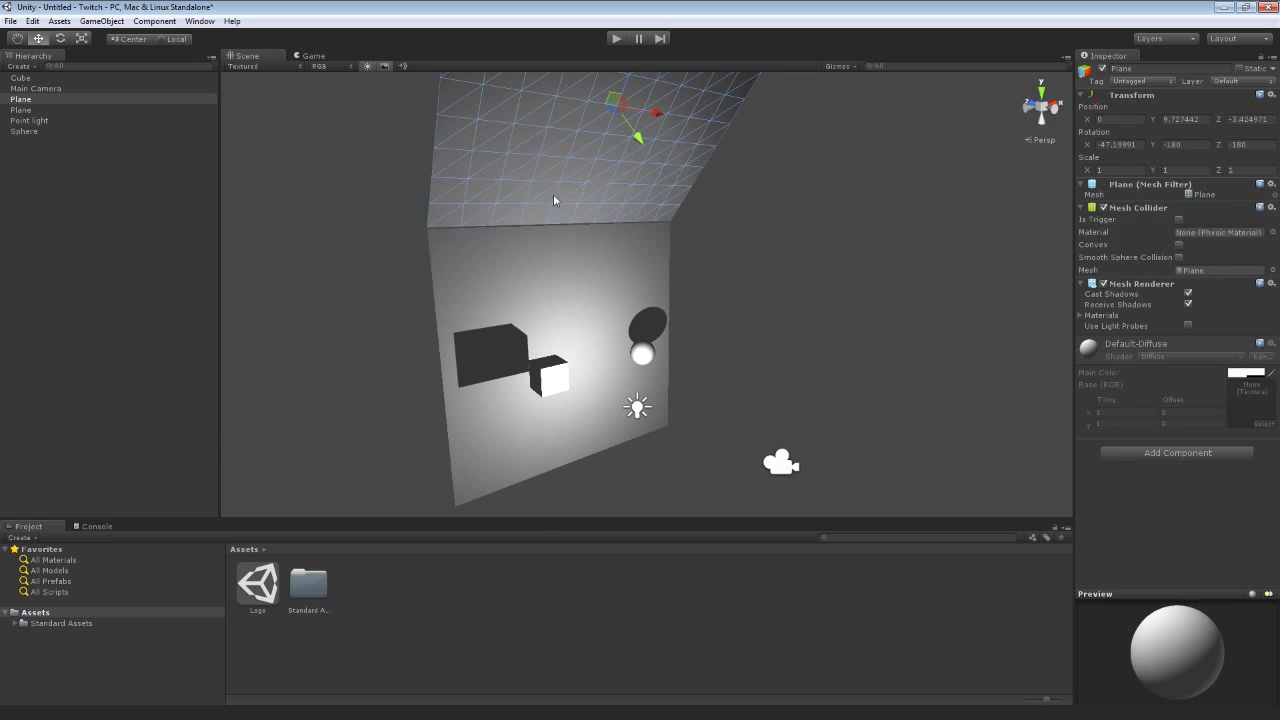
left_click(529, 262, "shift")
left_click(562, 380, "shift")
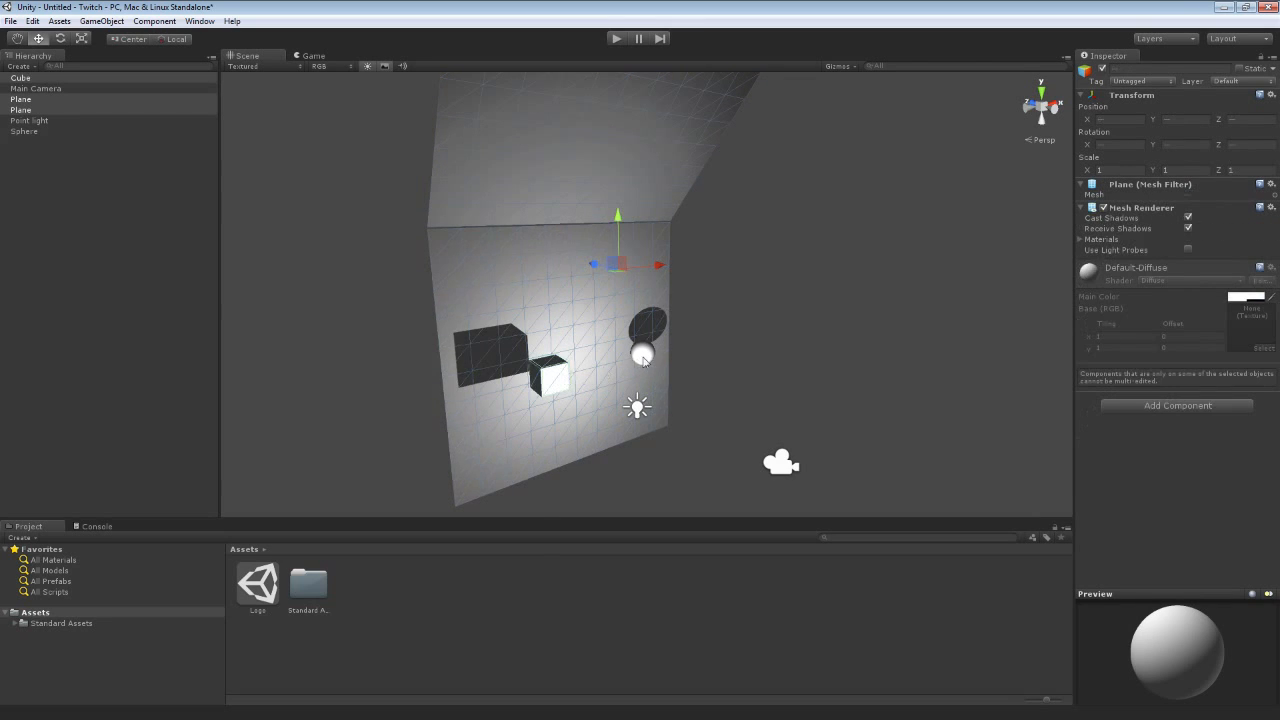
left_click(645, 358, "shift")
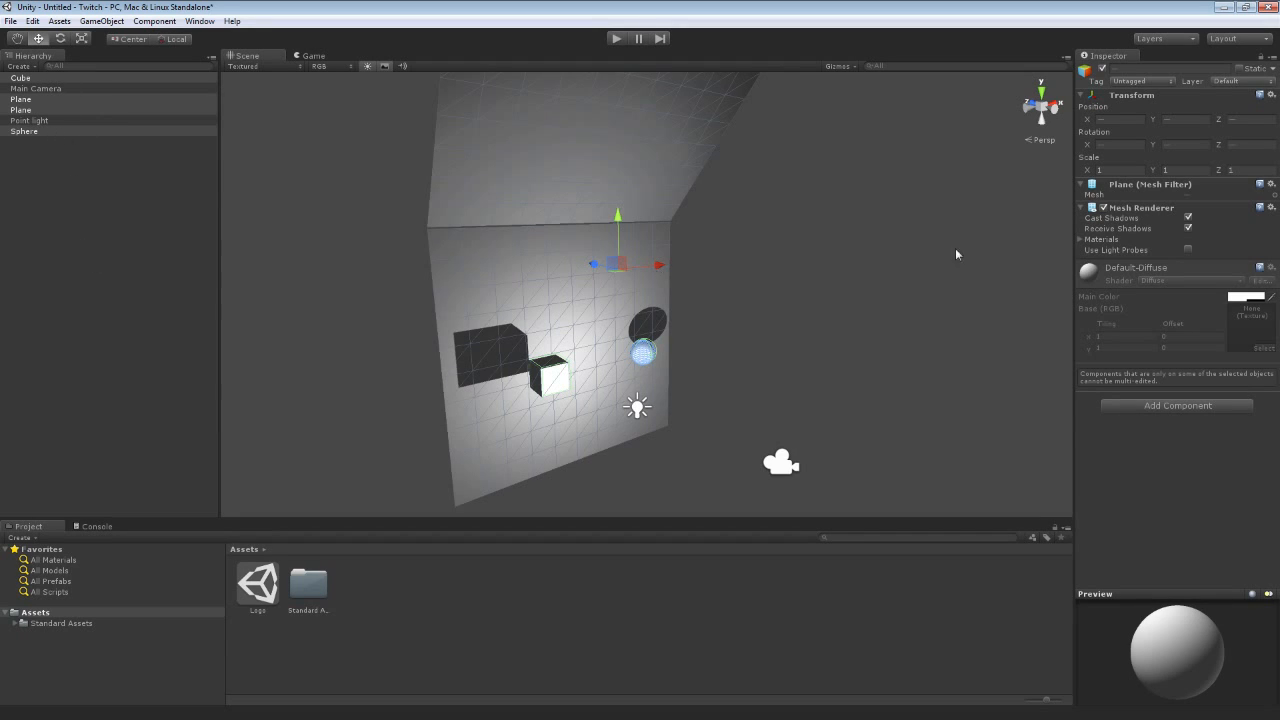
left_click(1273, 69)
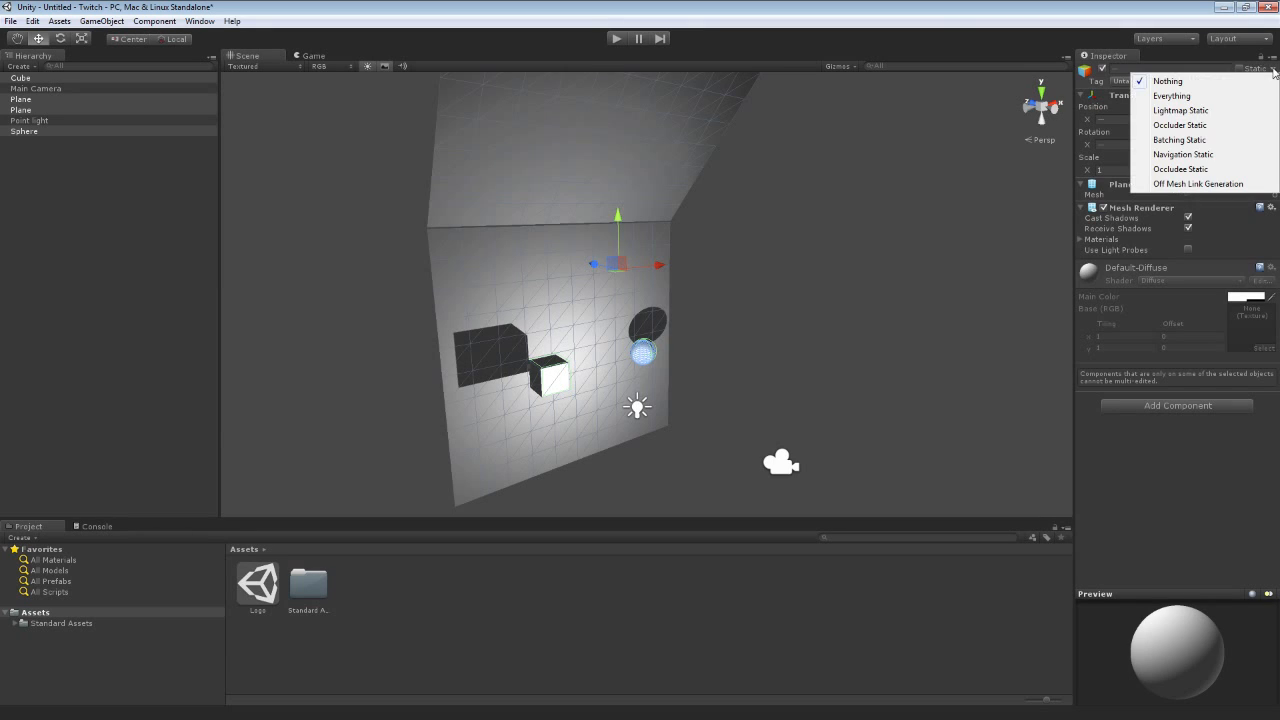
left_click(1186, 112)
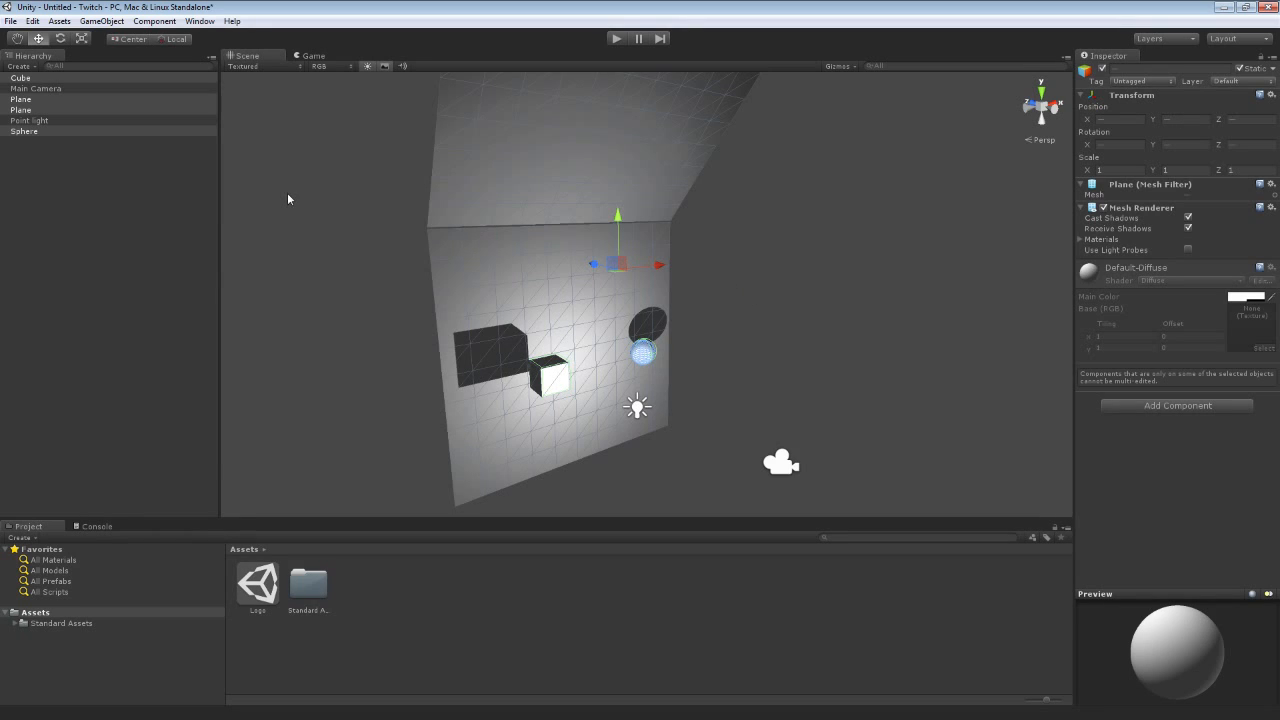
Open the Lightmapping window, look at the selected objects' Atlas settings and show the Bake settings.
left_click(198, 21)
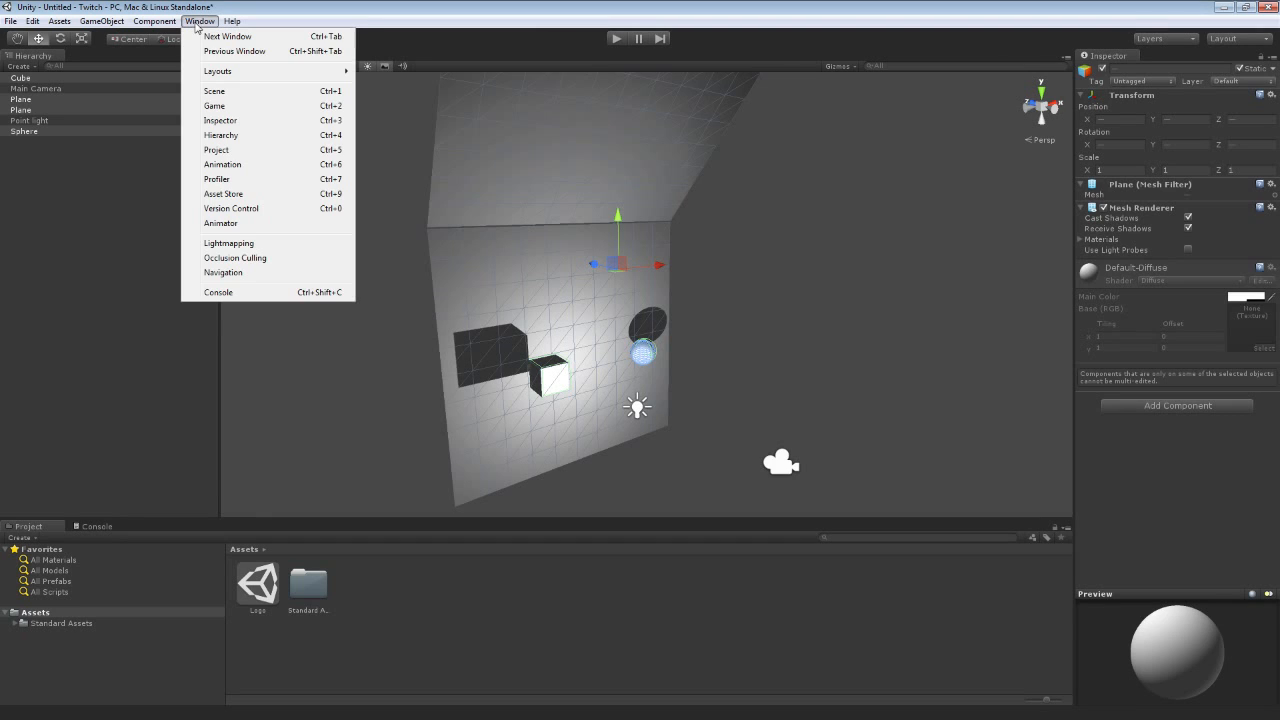
left_click(228, 243)
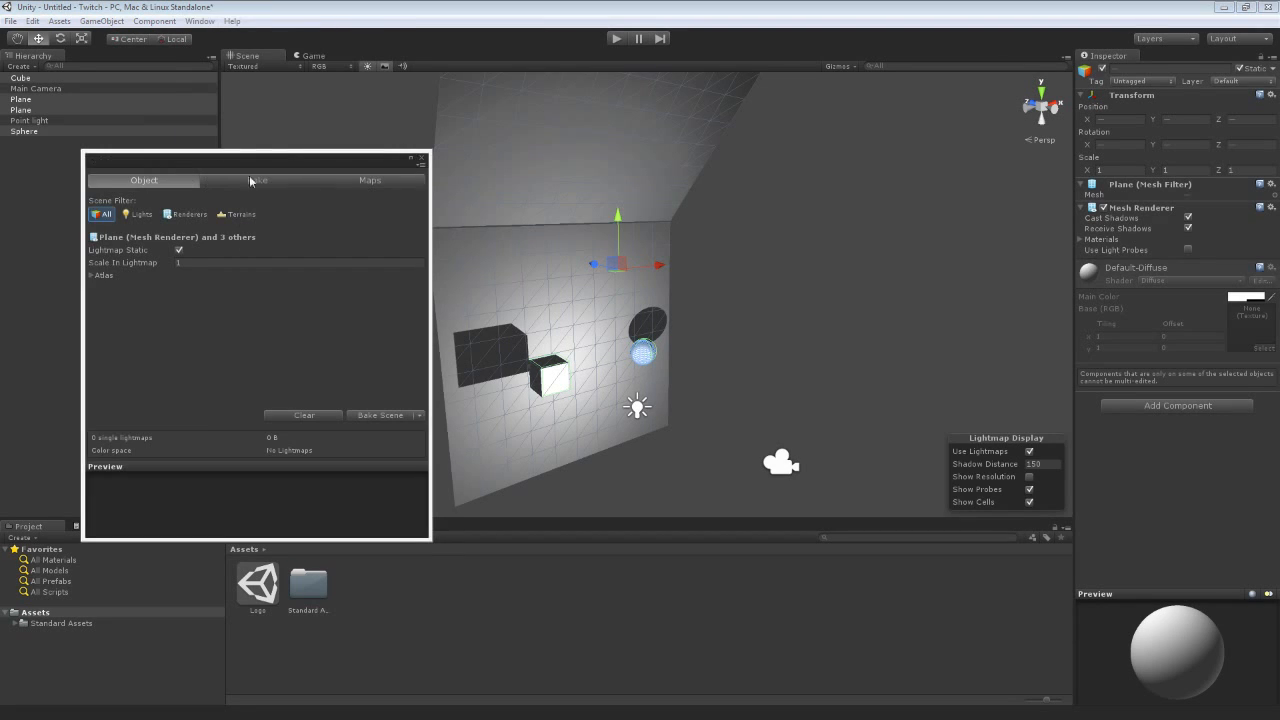
left_click_drag(249, 175, 424, 189)
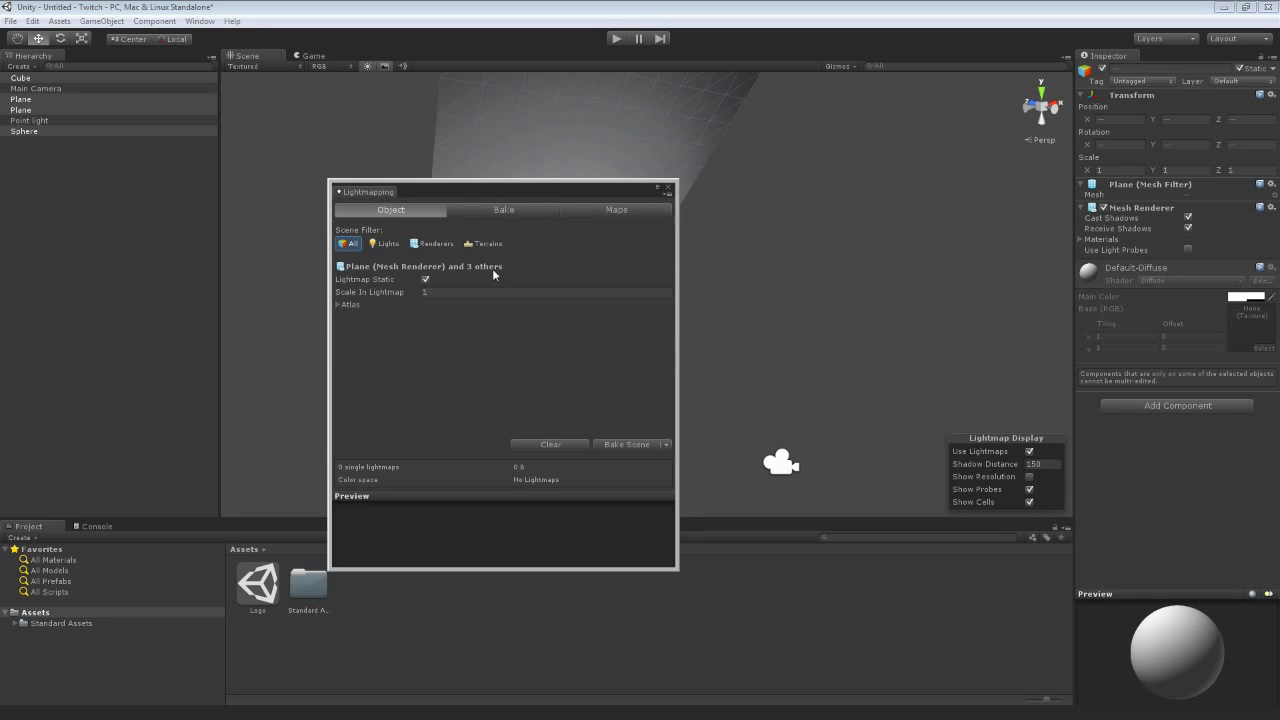
left_click(338, 304)
left_click(338, 305)
left_click(480, 208)
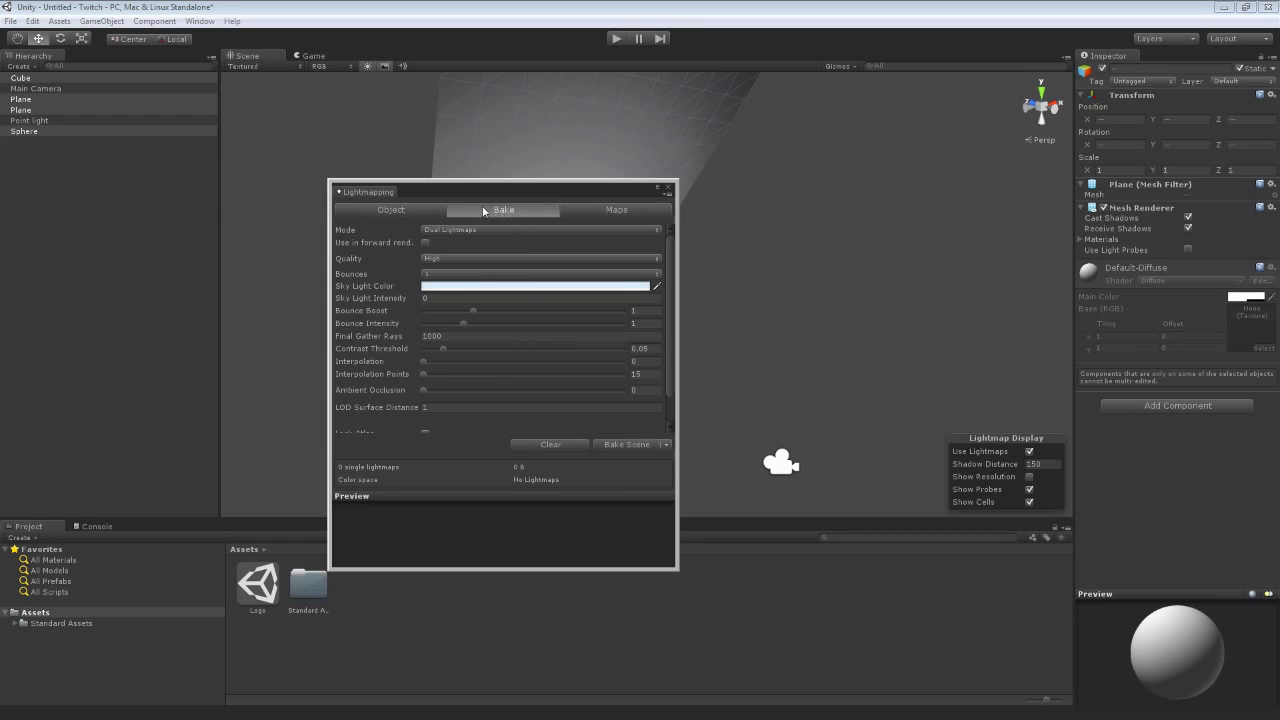
Try Single Lightmaps as the bake mode and set the mode back to Dual Lightmaps.
left_click(482, 232)
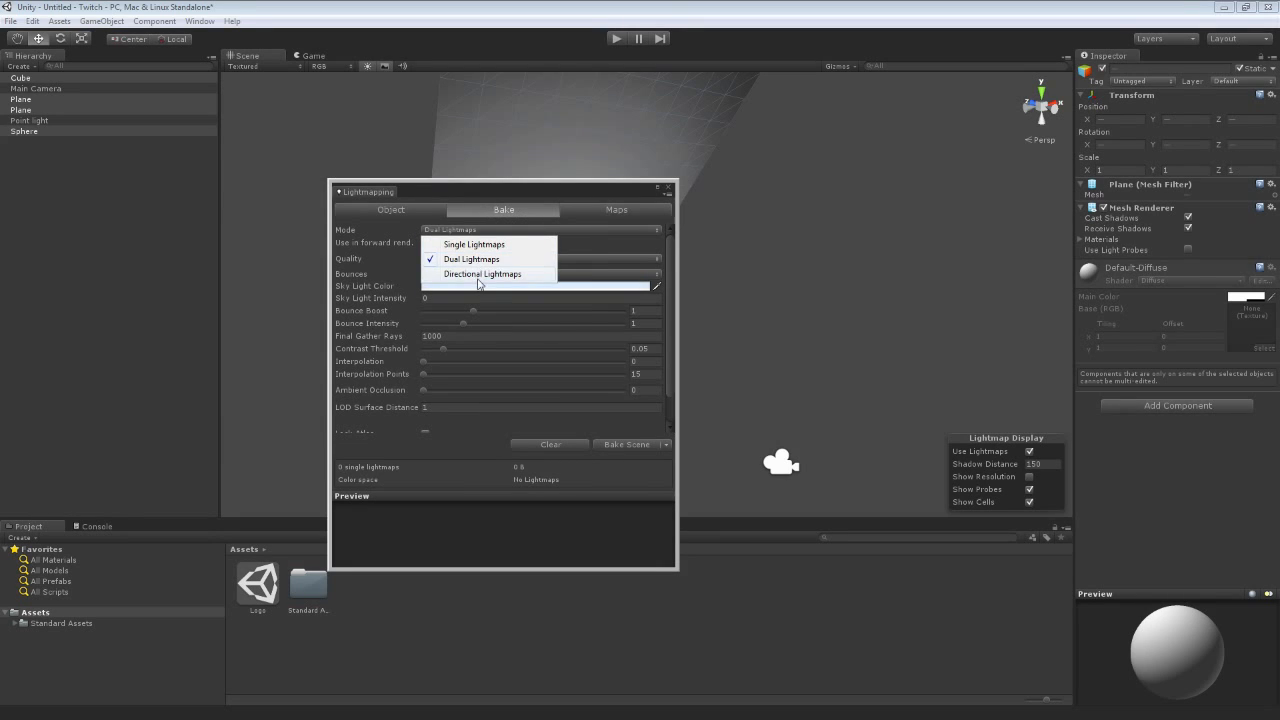
left_click(480, 245)
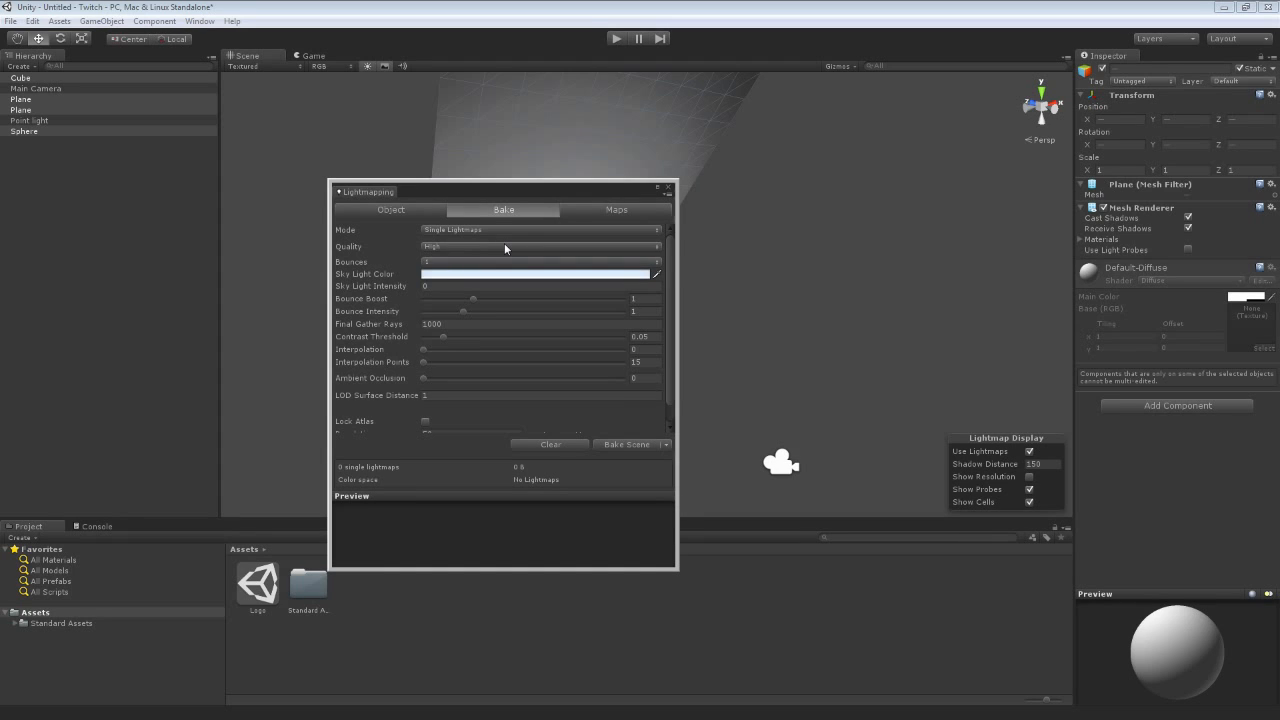
left_click(508, 231)
left_click(475, 261)
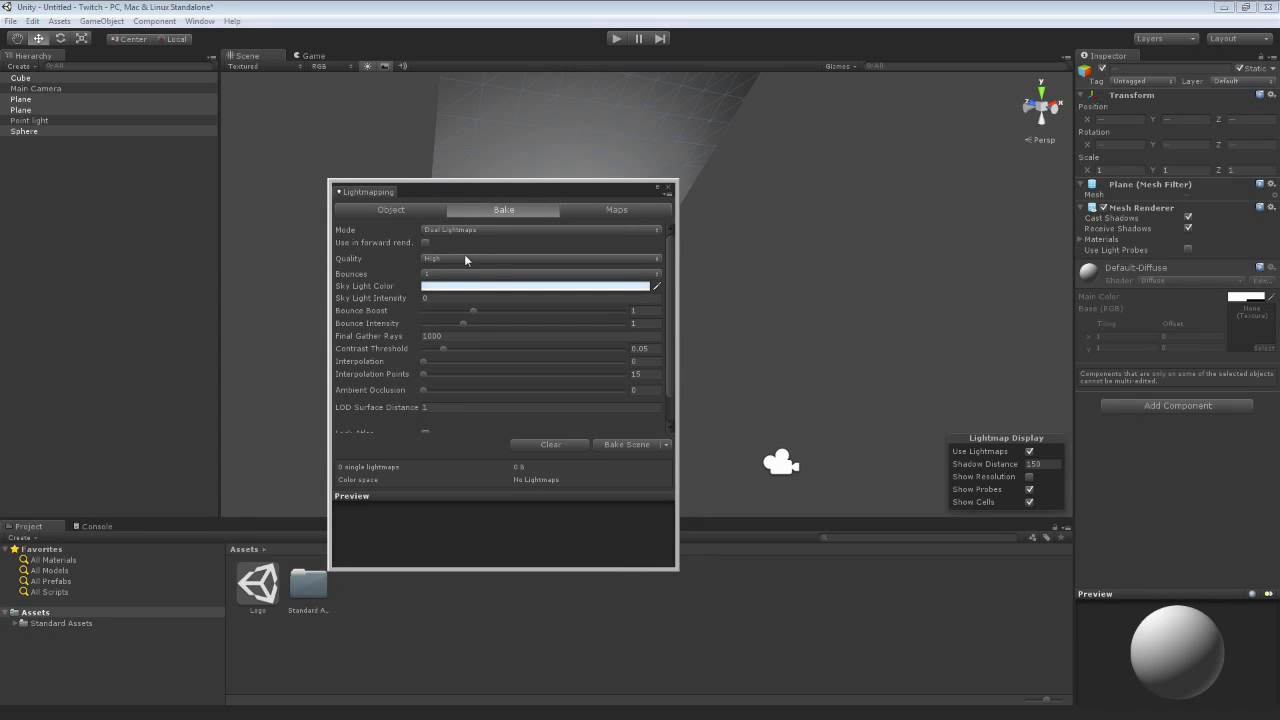
Look through the Quality and Mode options of the Bake settings, keeping High and Dual Lightmaps.
left_click(465, 259)
left_click(456, 289)
left_click(492, 258)
left_click(487, 264)
left_click(450, 231)
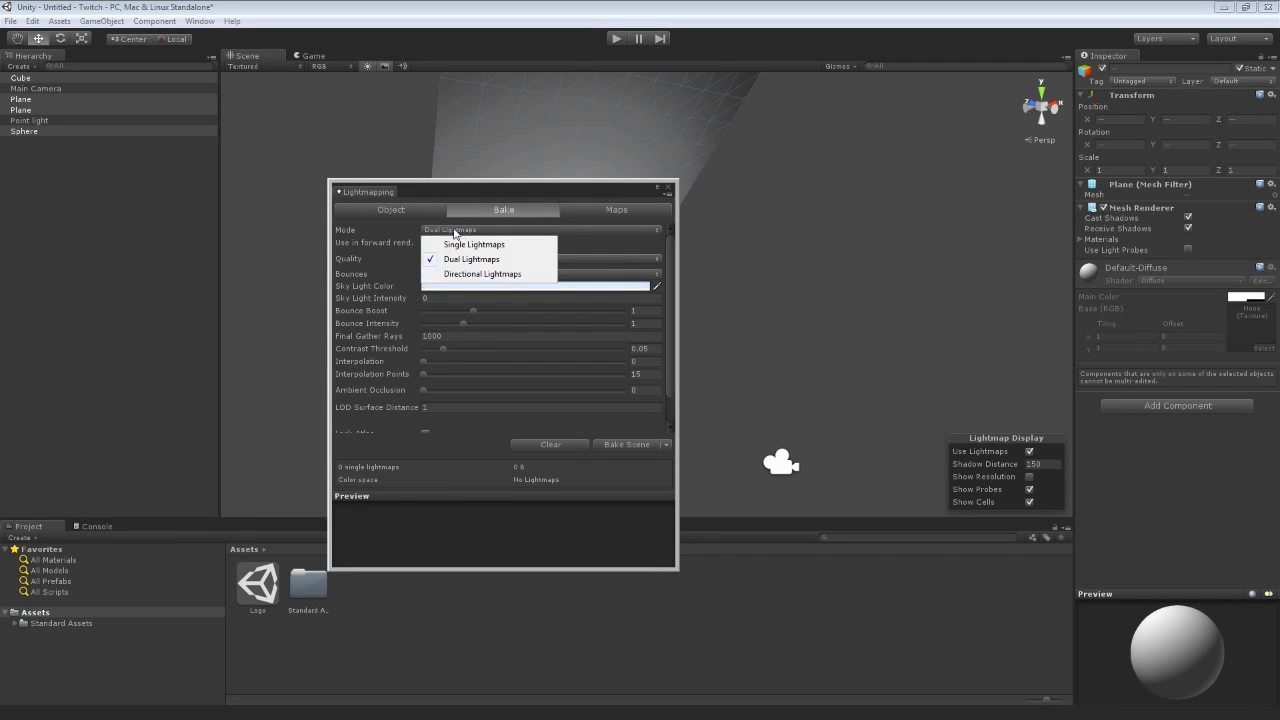
left_click(406, 227)
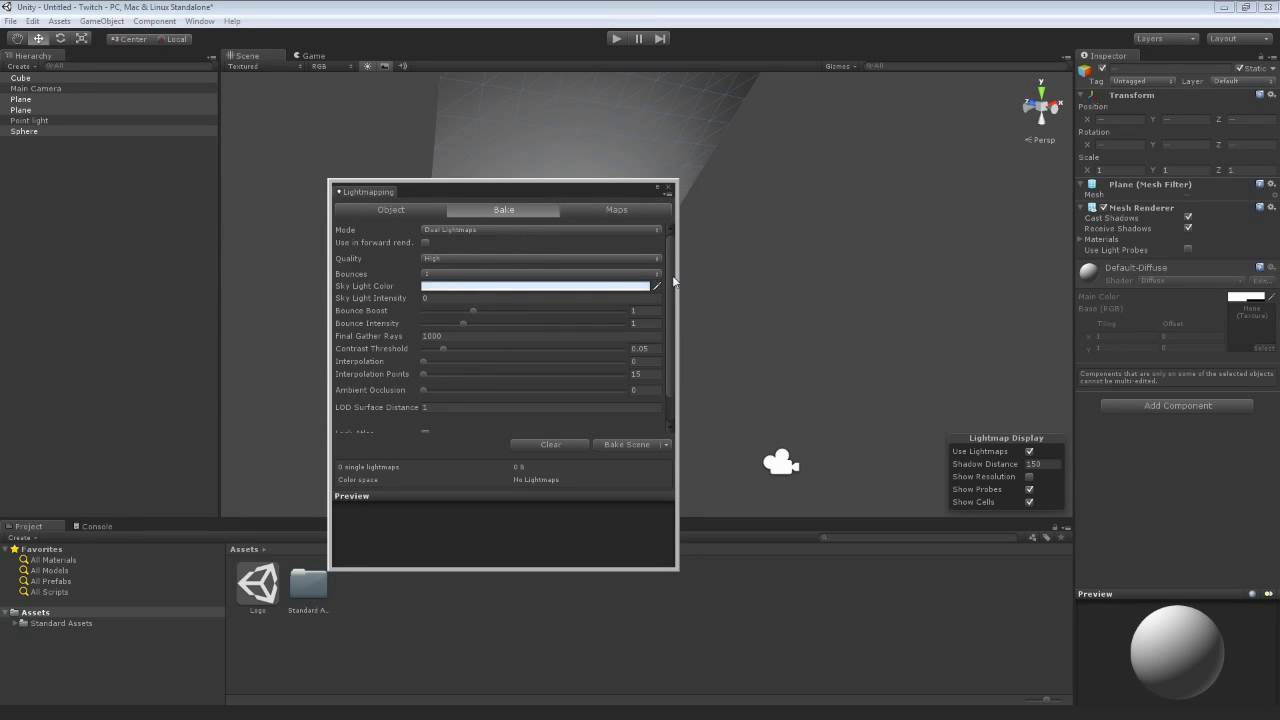
Try 0 and 2 light bounces for the bake, set Bounces back to 1, and adjust Bounce Boost to 1.01.
scroll(672, 307, "down", 2)
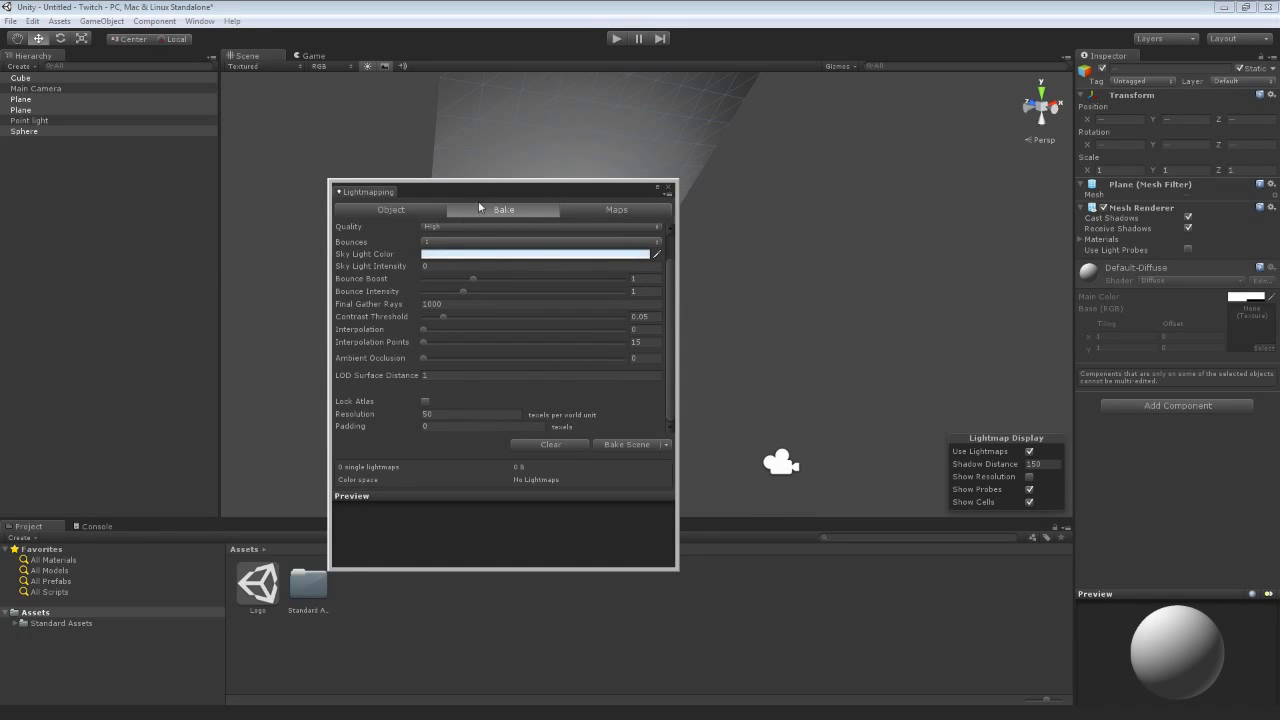
left_click_drag(434, 192, 167, 196)
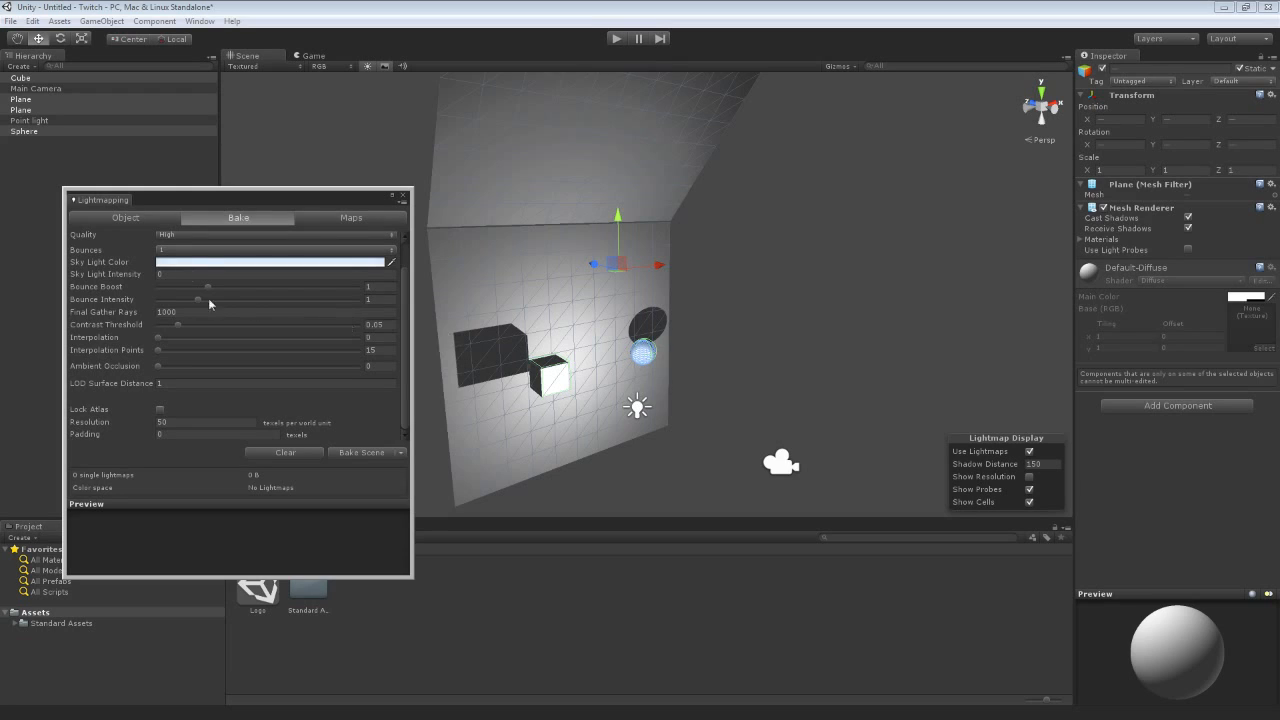
left_click(169, 252)
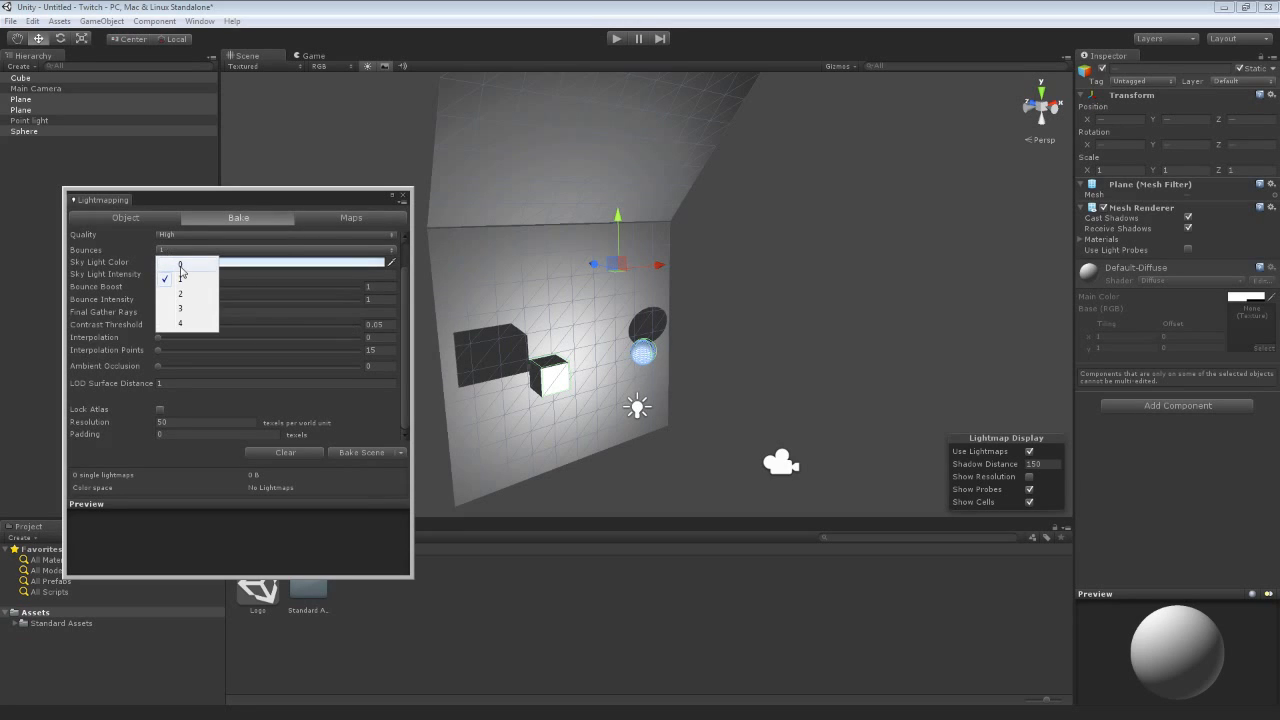
left_click(182, 268)
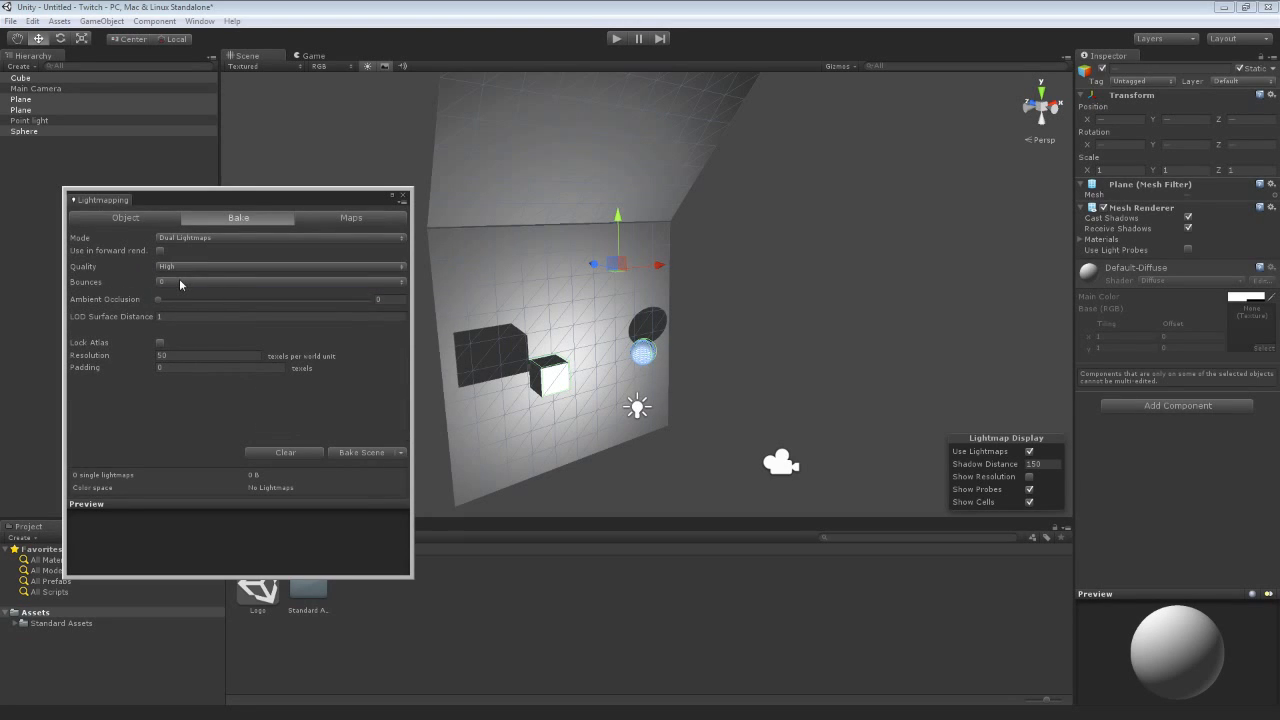
left_click(179, 282)
left_click(187, 318)
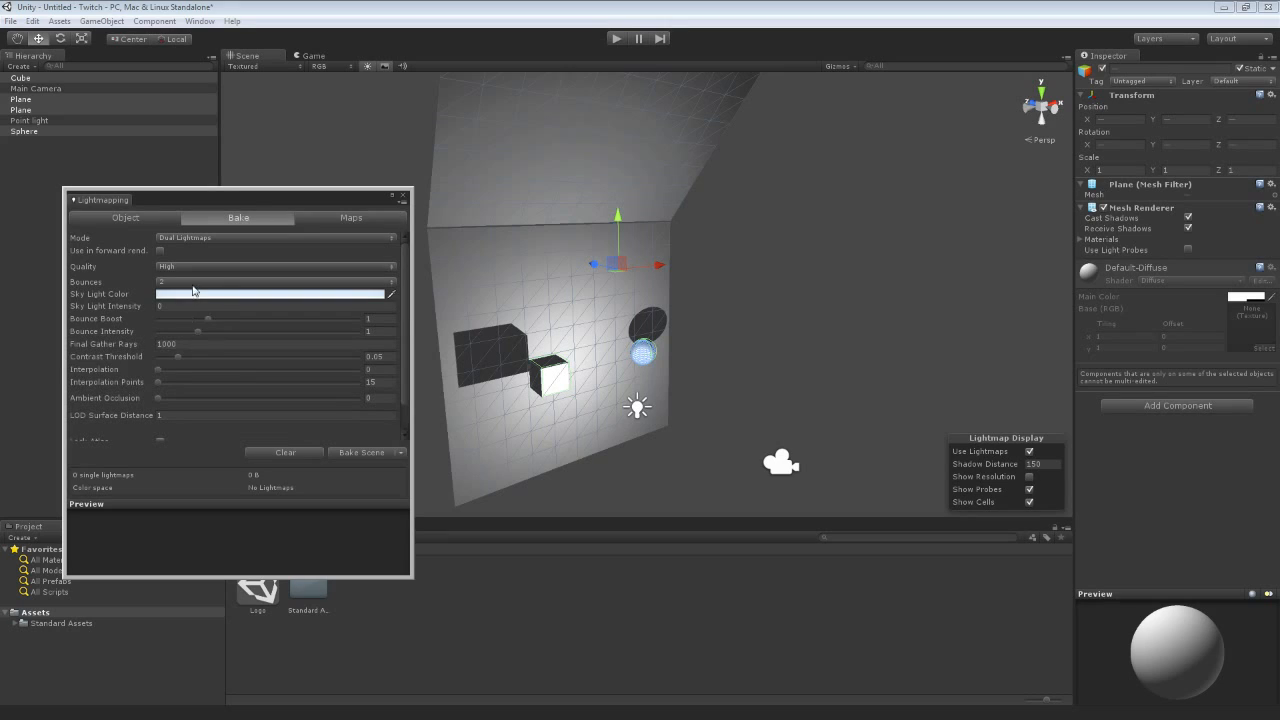
left_click(195, 283)
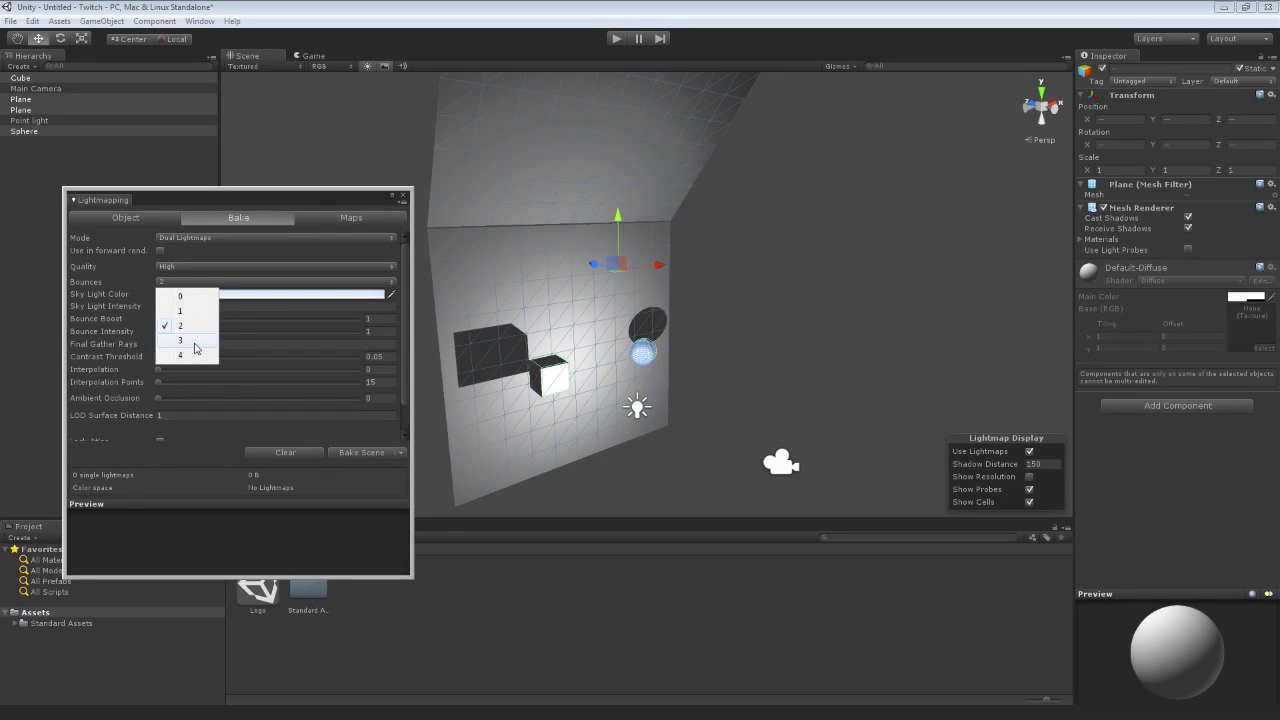
left_click(194, 354)
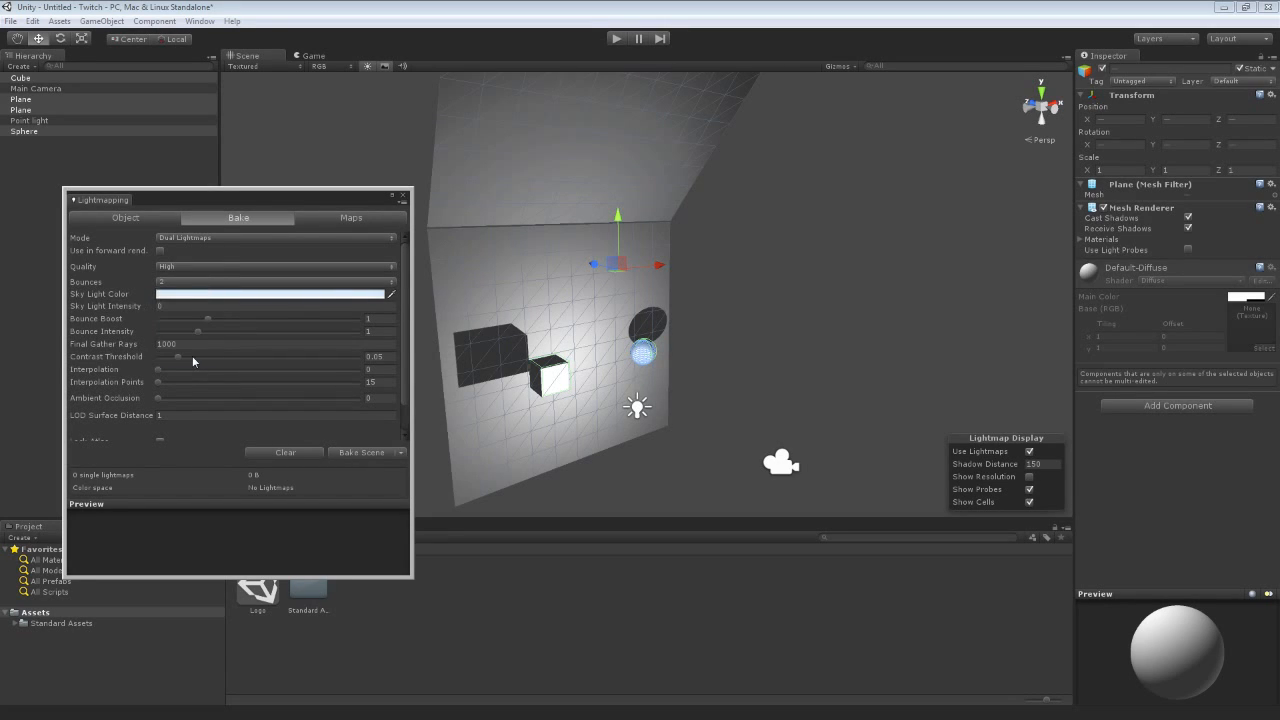
left_click(205, 282)
left_click(214, 306)
left_click_drag(208, 318, 193, 317)
left_click_drag(406, 343, 410, 370)
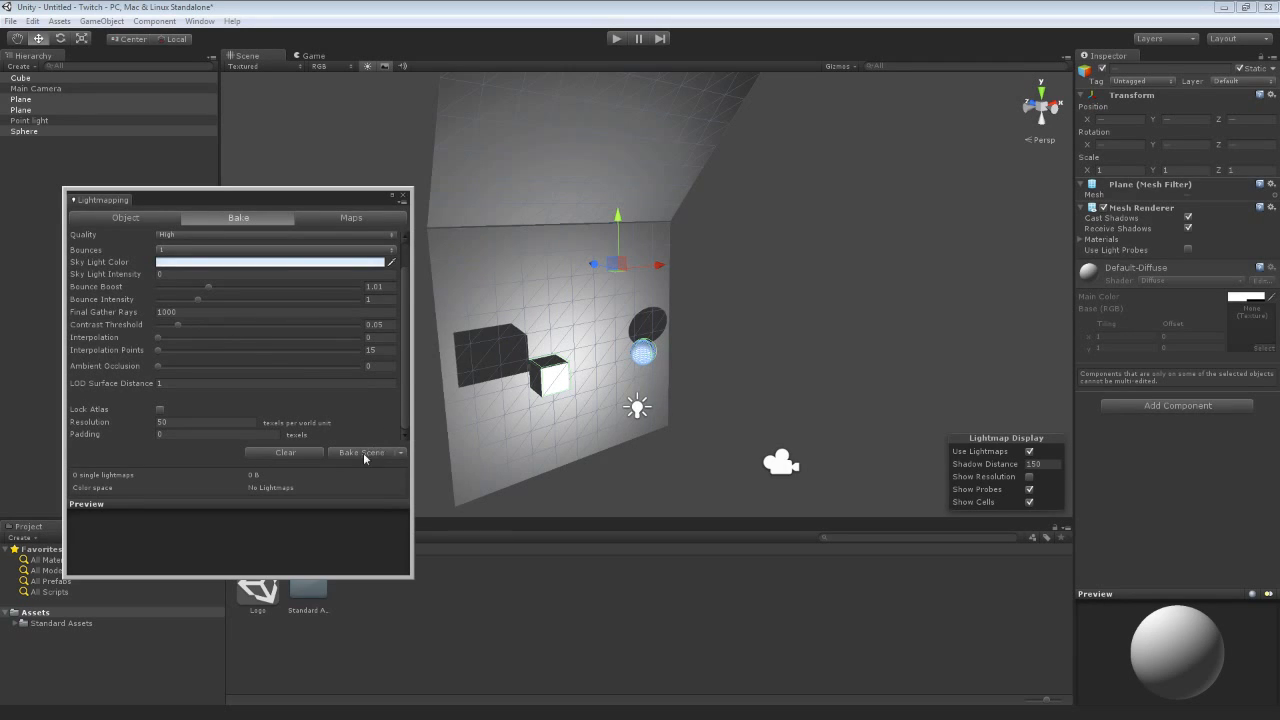
Bake the whole scene with Dual Lightmaps, saving it as Lights in the Assets folder, and close the Lightmapping window.
left_click(401, 453)
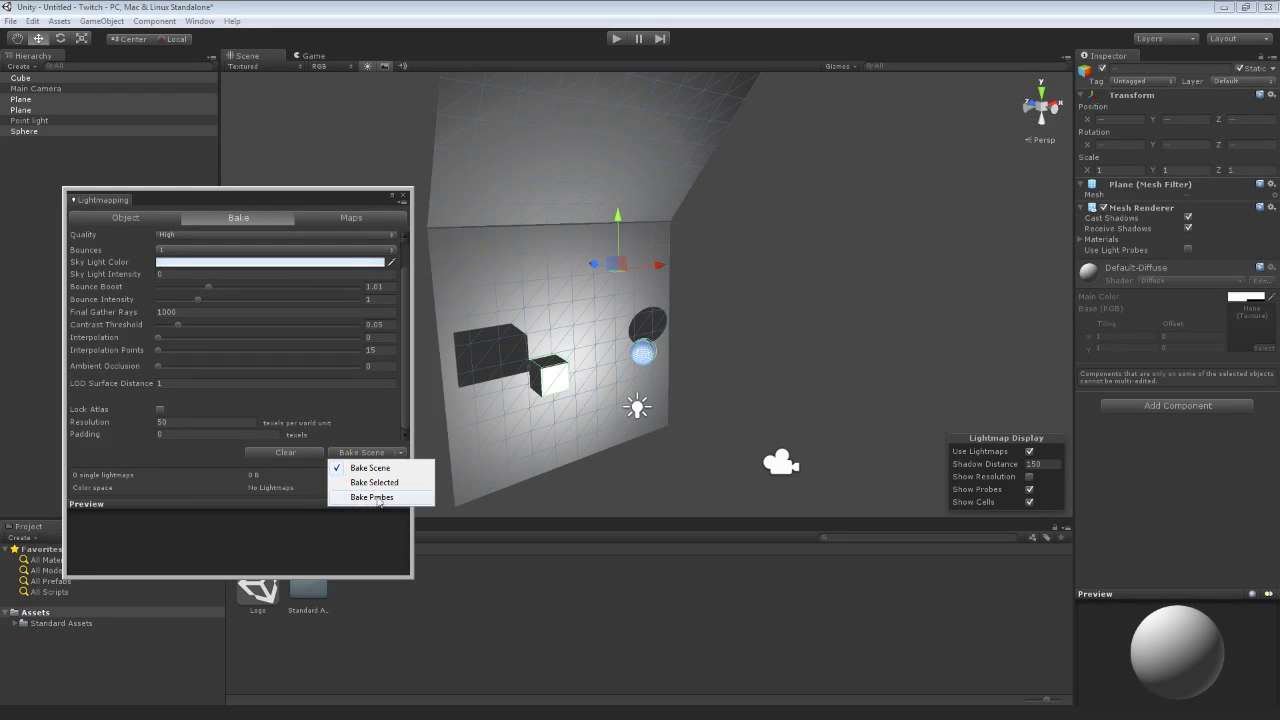
left_click(348, 457)
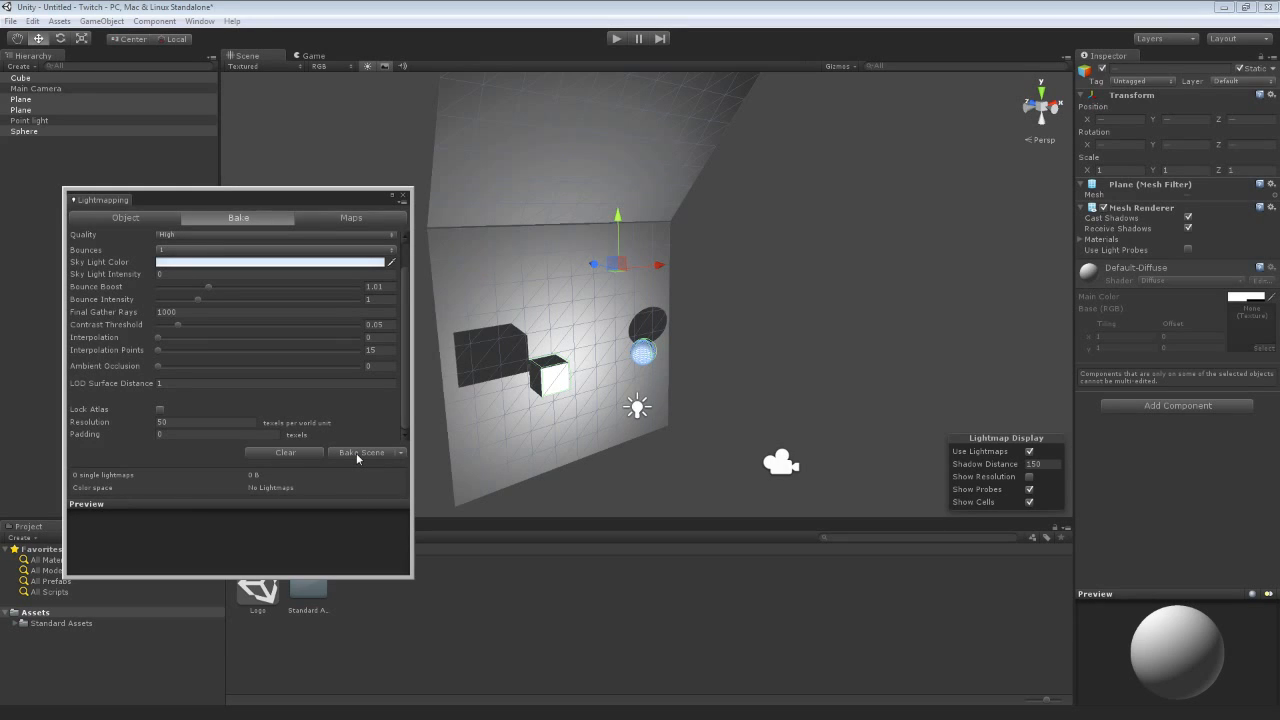
left_click(356, 453)
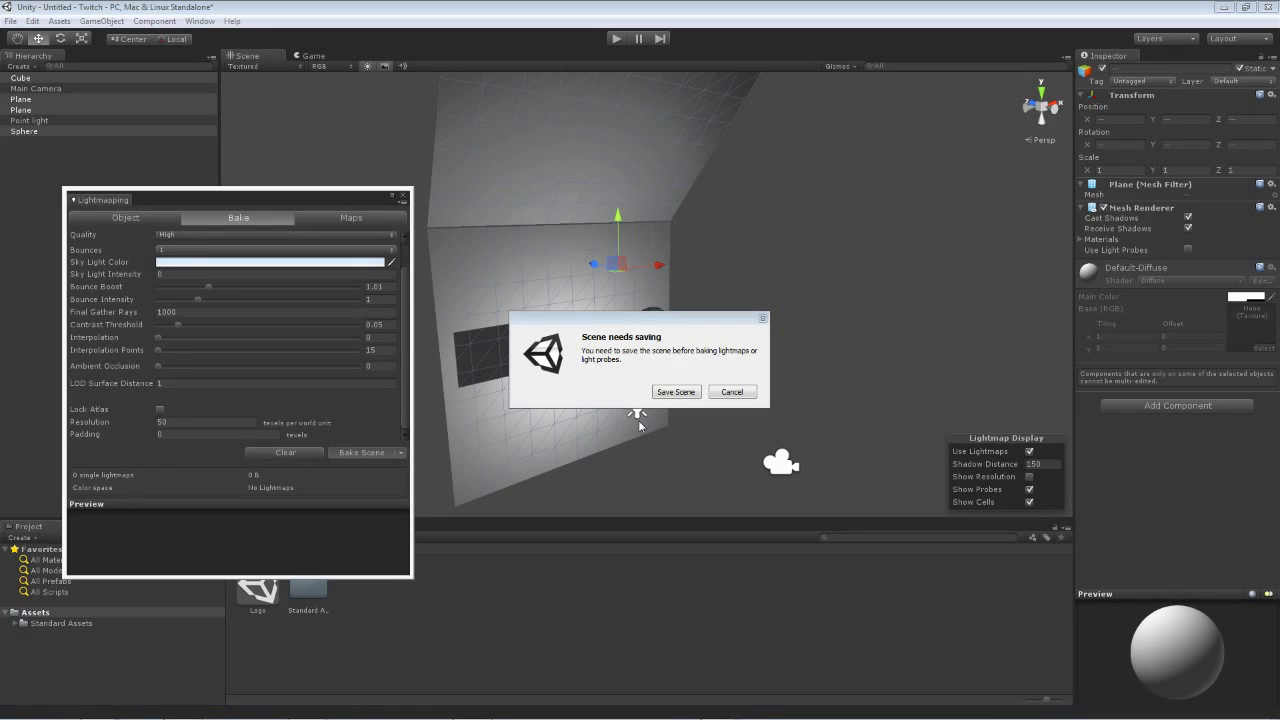
left_click_drag(617, 322, 589, 309)
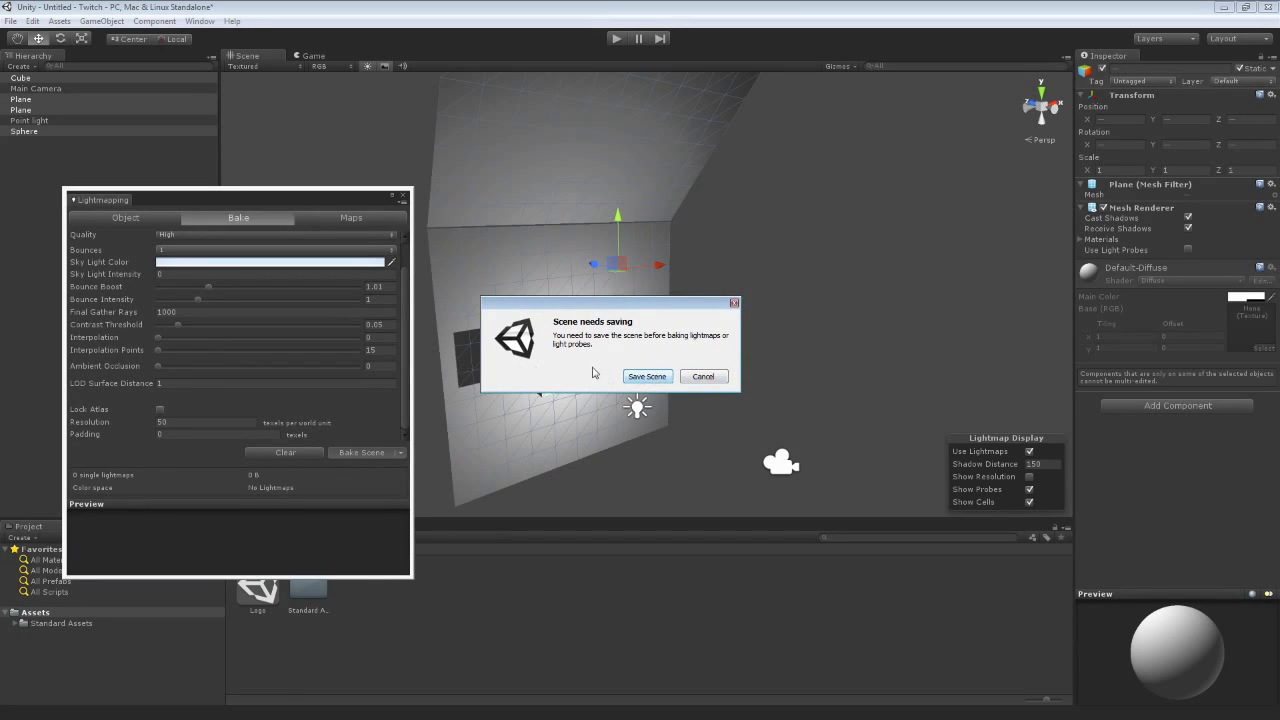
left_click(647, 376)
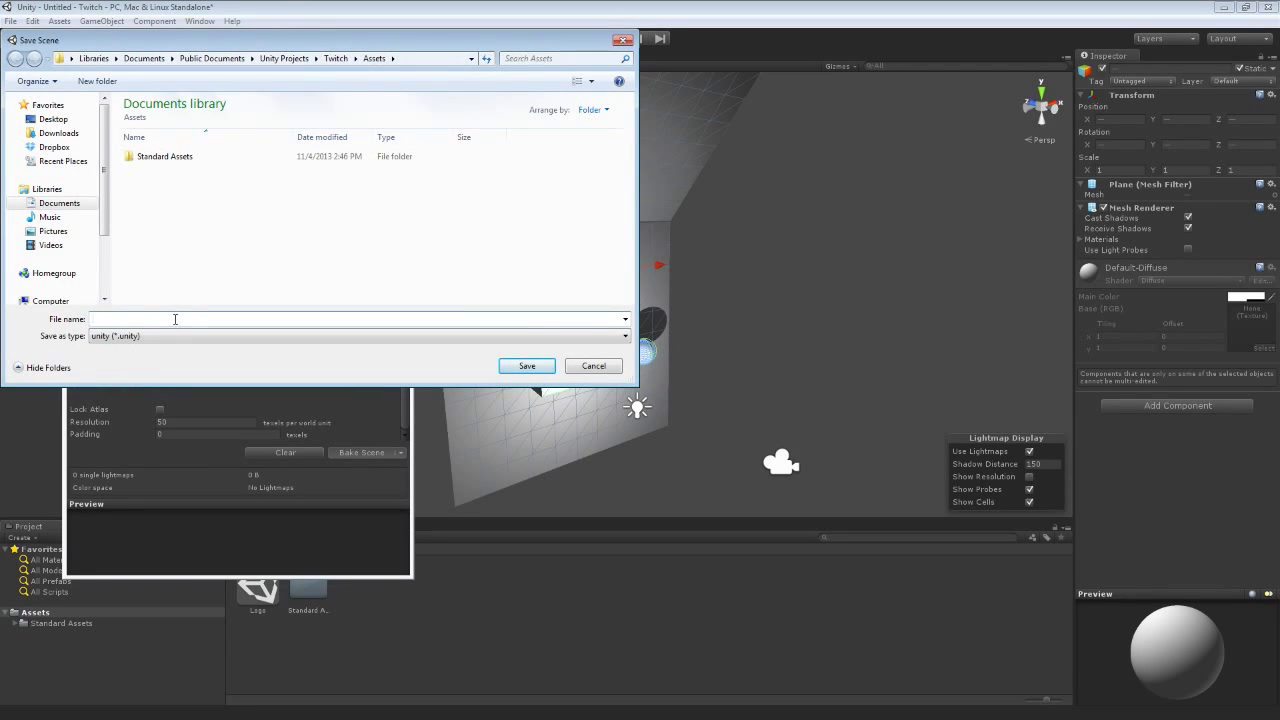
type("Lights")
key("Return")
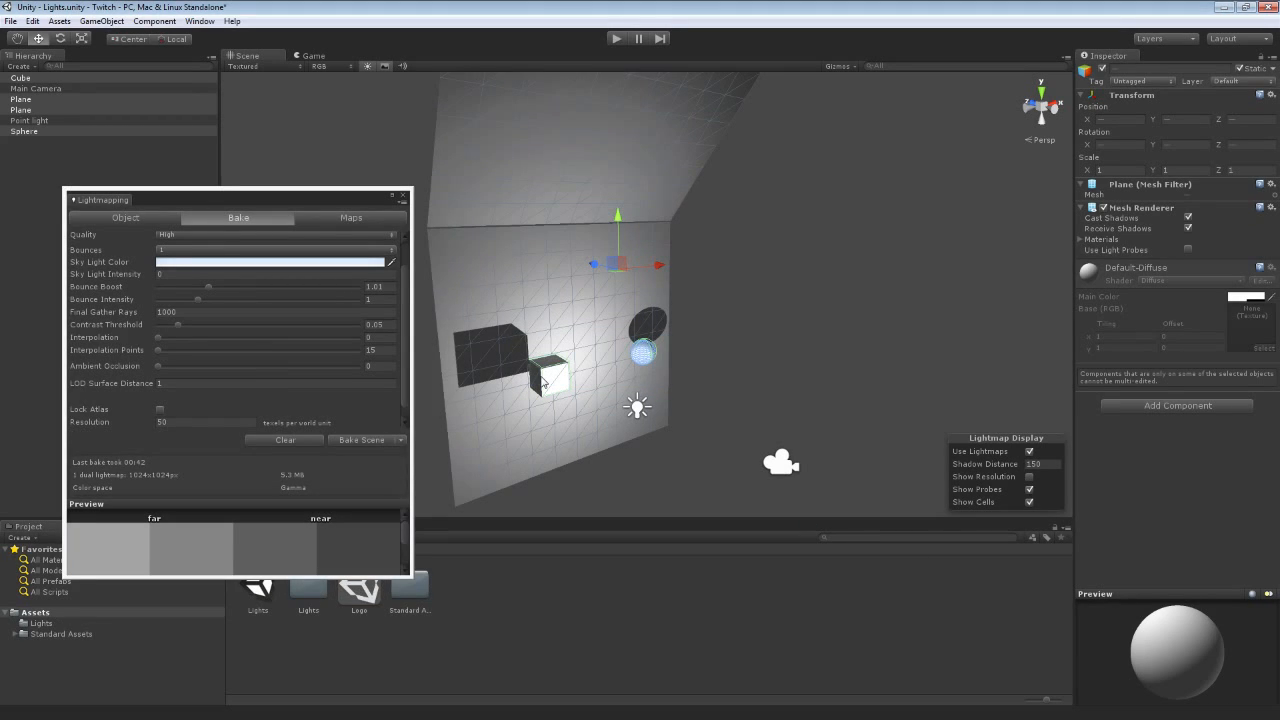
left_click(404, 196)
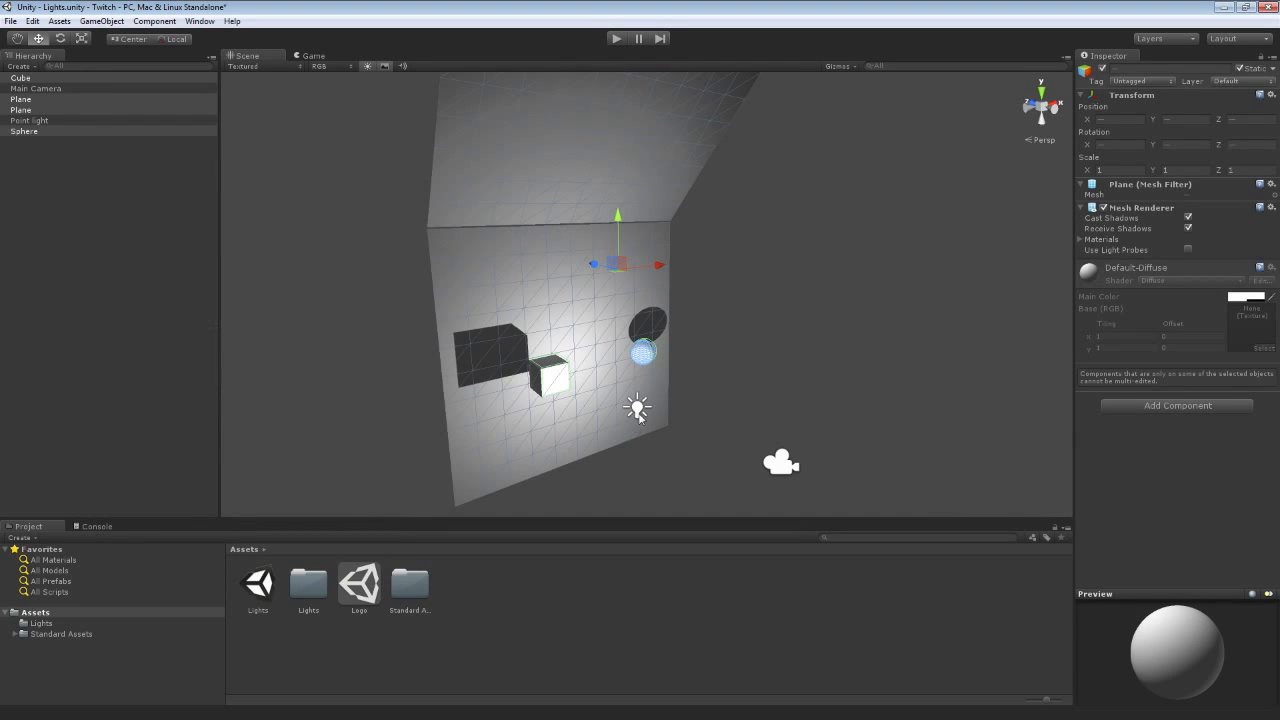
Delete the point light to check the baked lighting on the objects, and undo the deletion.
right_click_drag(792, 369, 815, 431)
key("w")
left_click(770, 350)
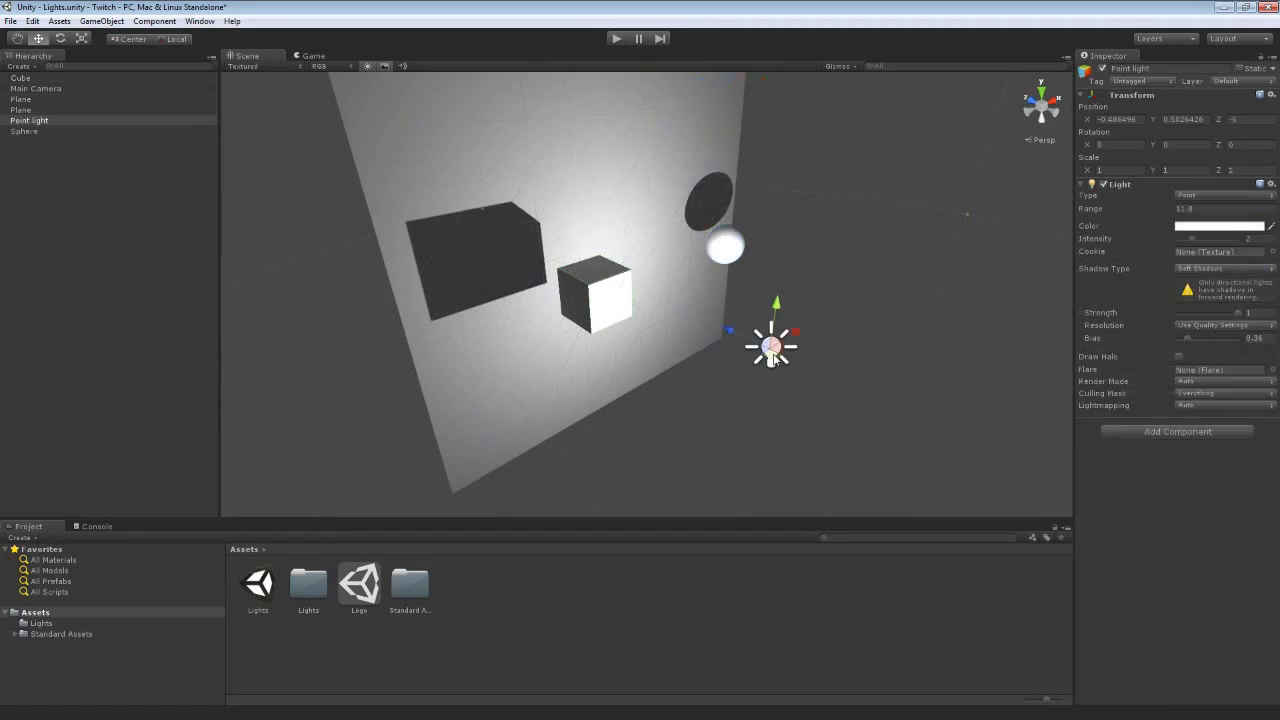
key("Delete")
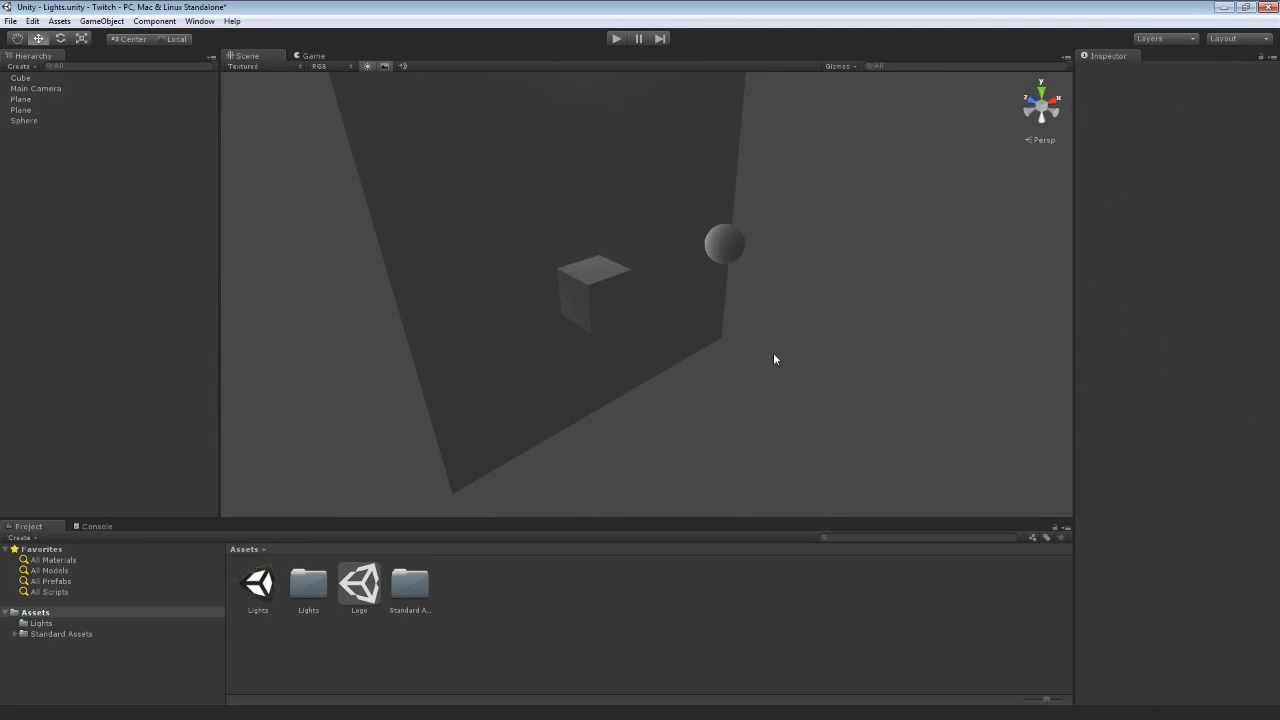
key("ctrl+z")
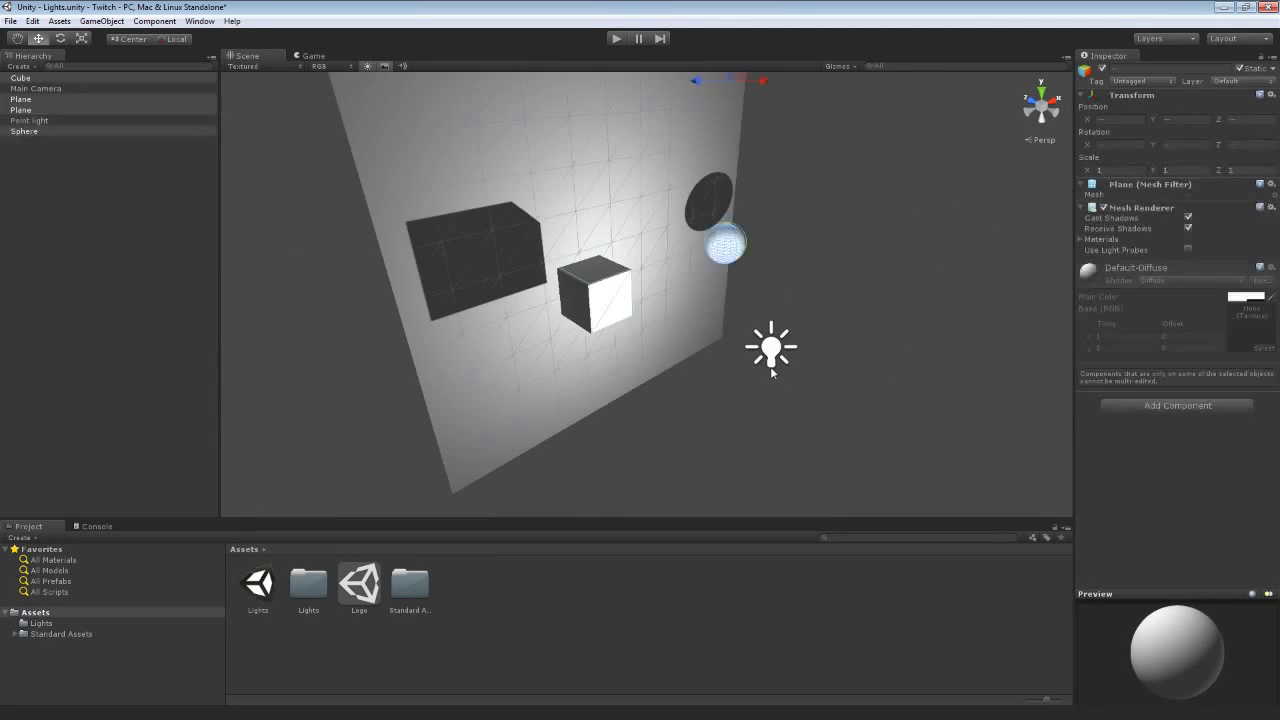
Look at the point light's settings in the Lightmapping window and close the window.
left_click(770, 348)
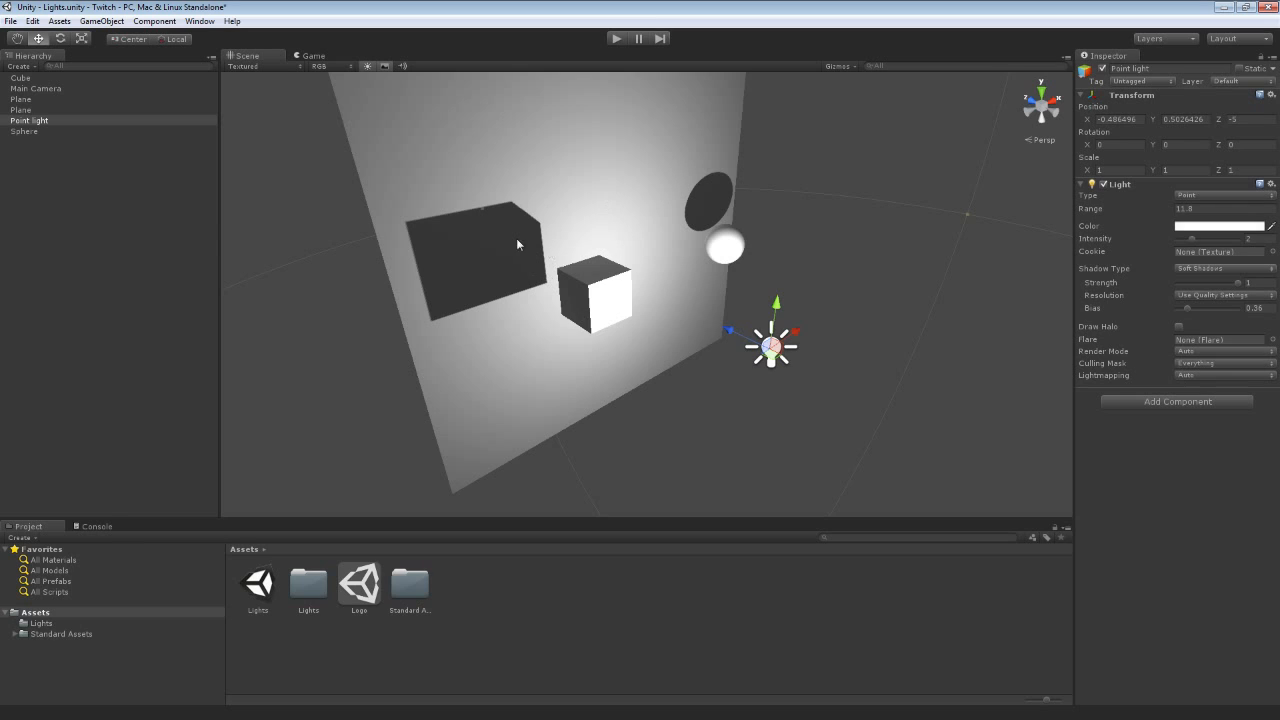
left_click(199, 21)
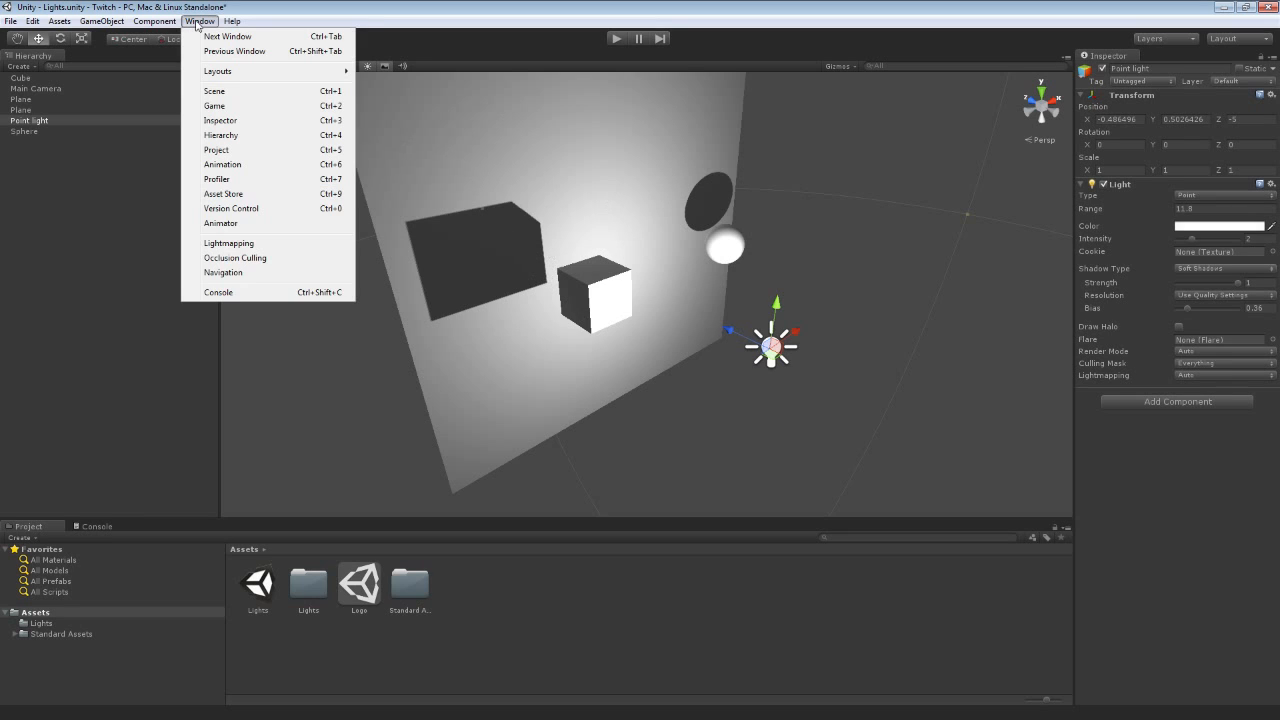
left_click(229, 244)
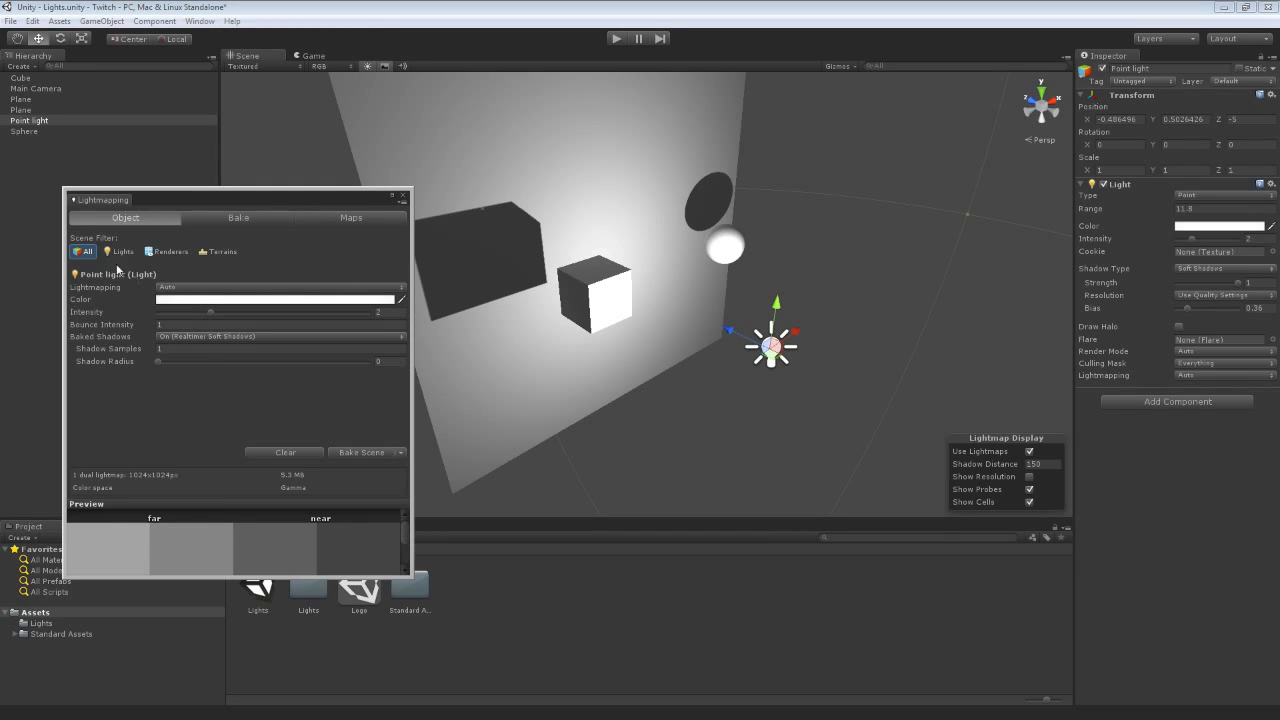
left_click(403, 190)
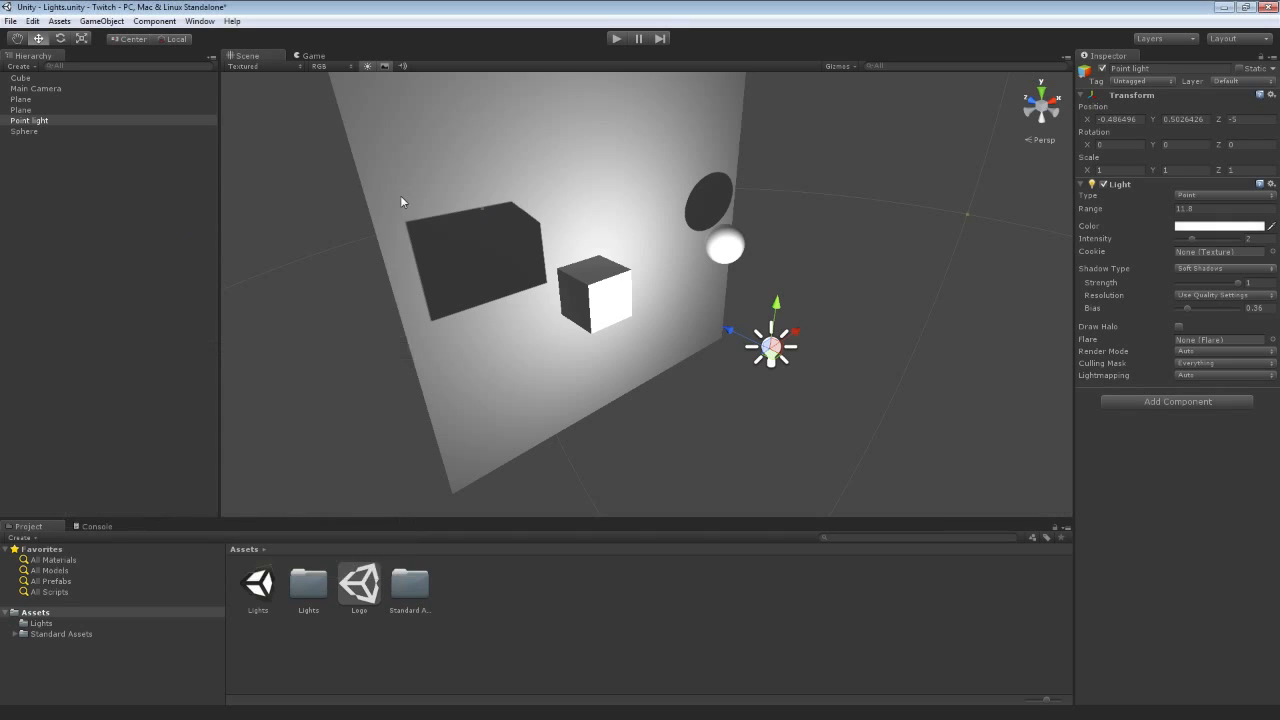
Select both planes, the cube and the sphere together for another bake.
left_click(430, 221)
left_click(590, 303, "shift")
left_click(735, 260, "shift")
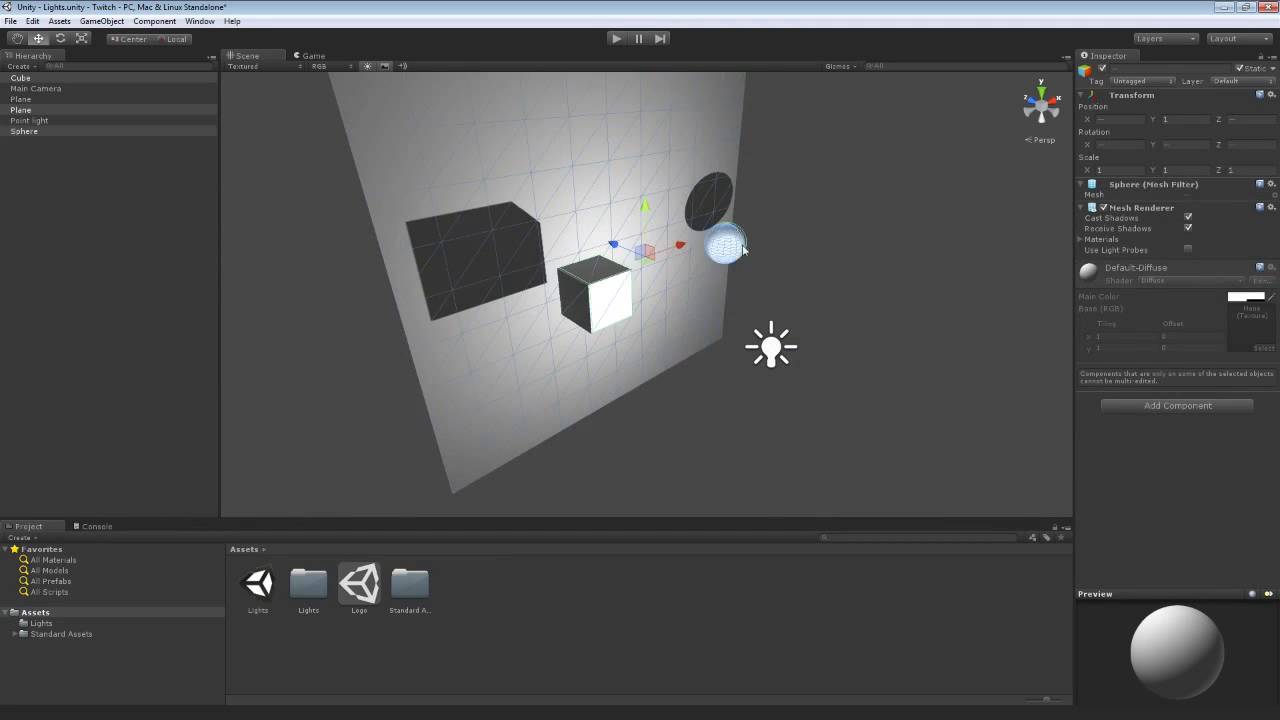
left_click_drag(735, 260, 906, 349, "alt")
left_click(872, 168, "shift")
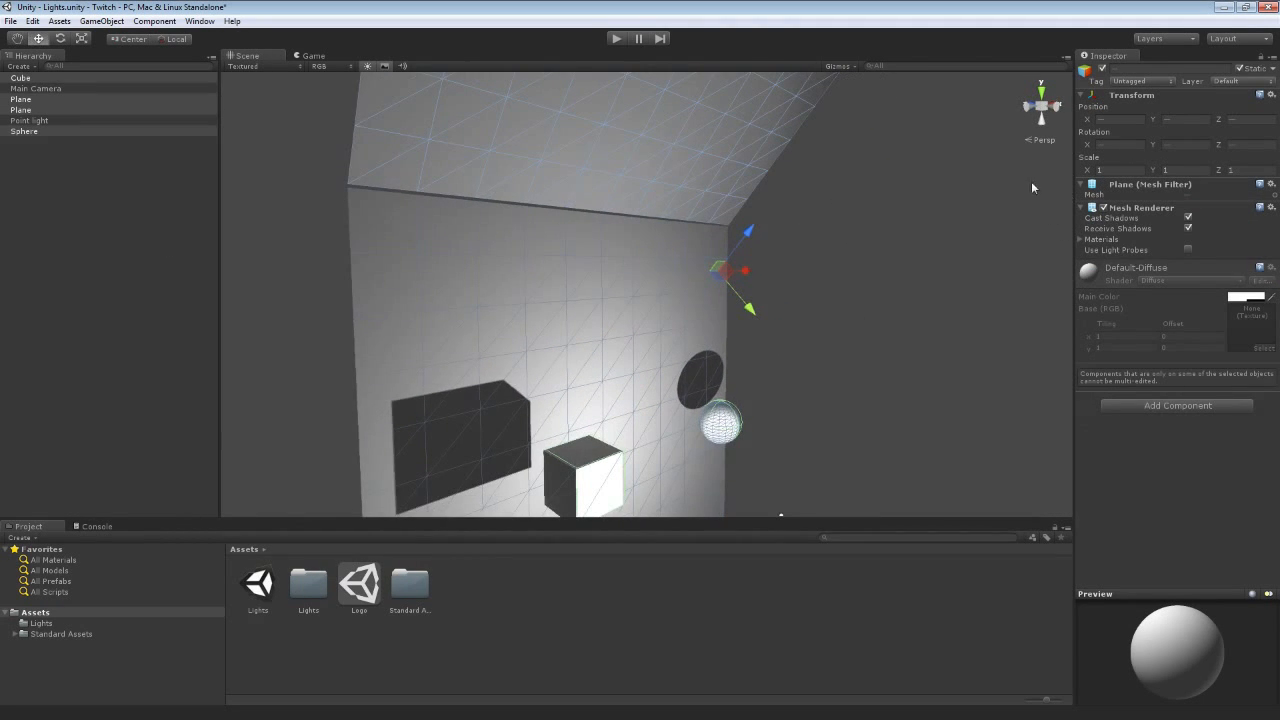
Set the bake mode to Single Lightmaps, bake the scene again, and close the Lightmapping window.
left_click(199, 21)
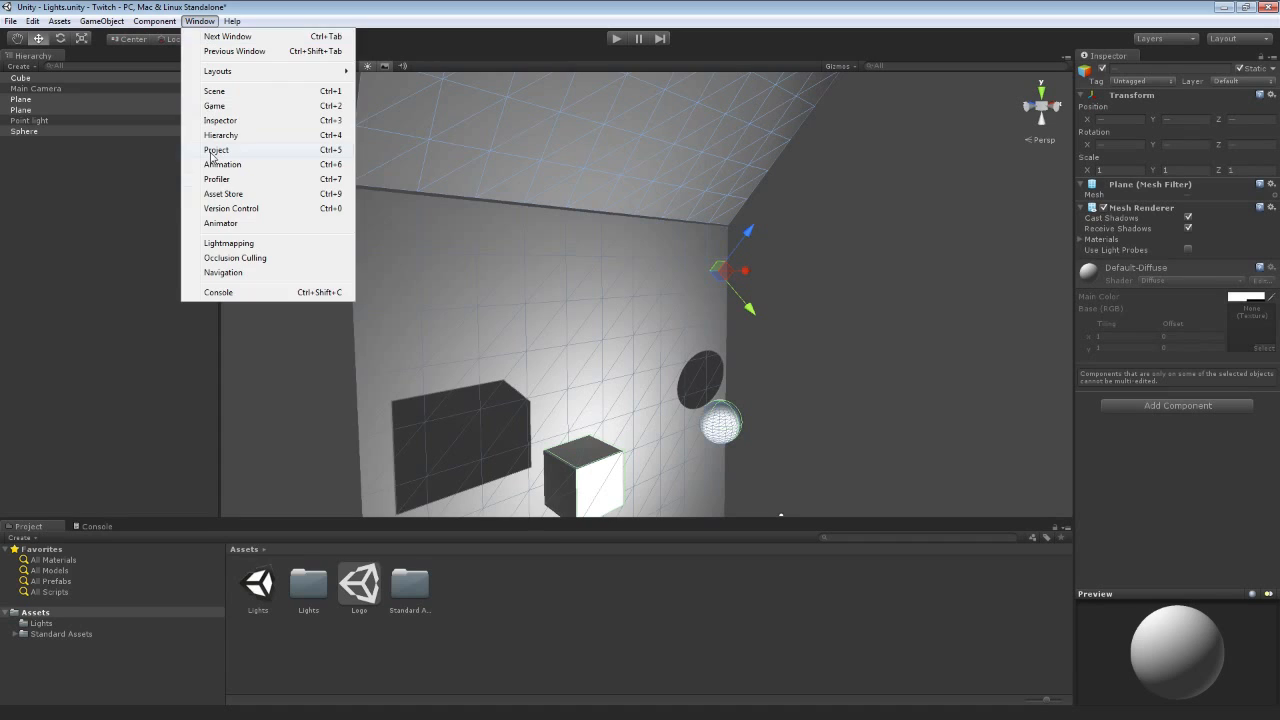
left_click(230, 244)
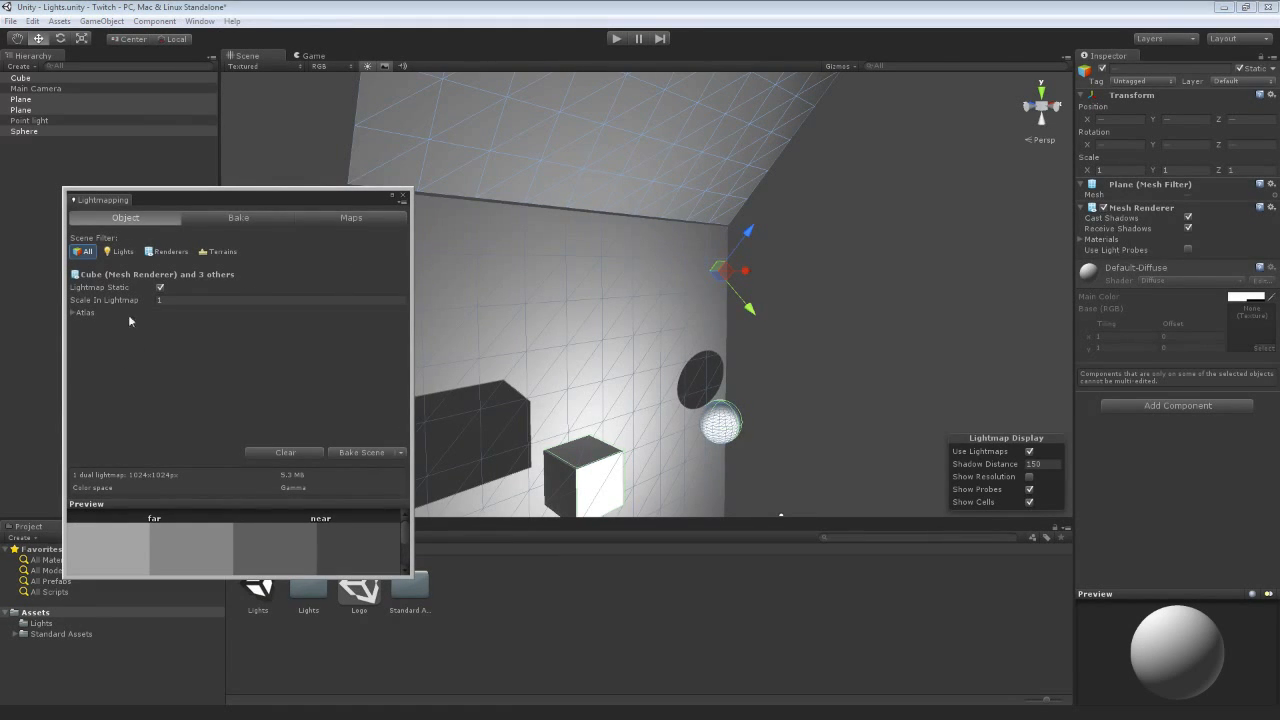
left_click(222, 220)
left_click(183, 238)
left_click(183, 250)
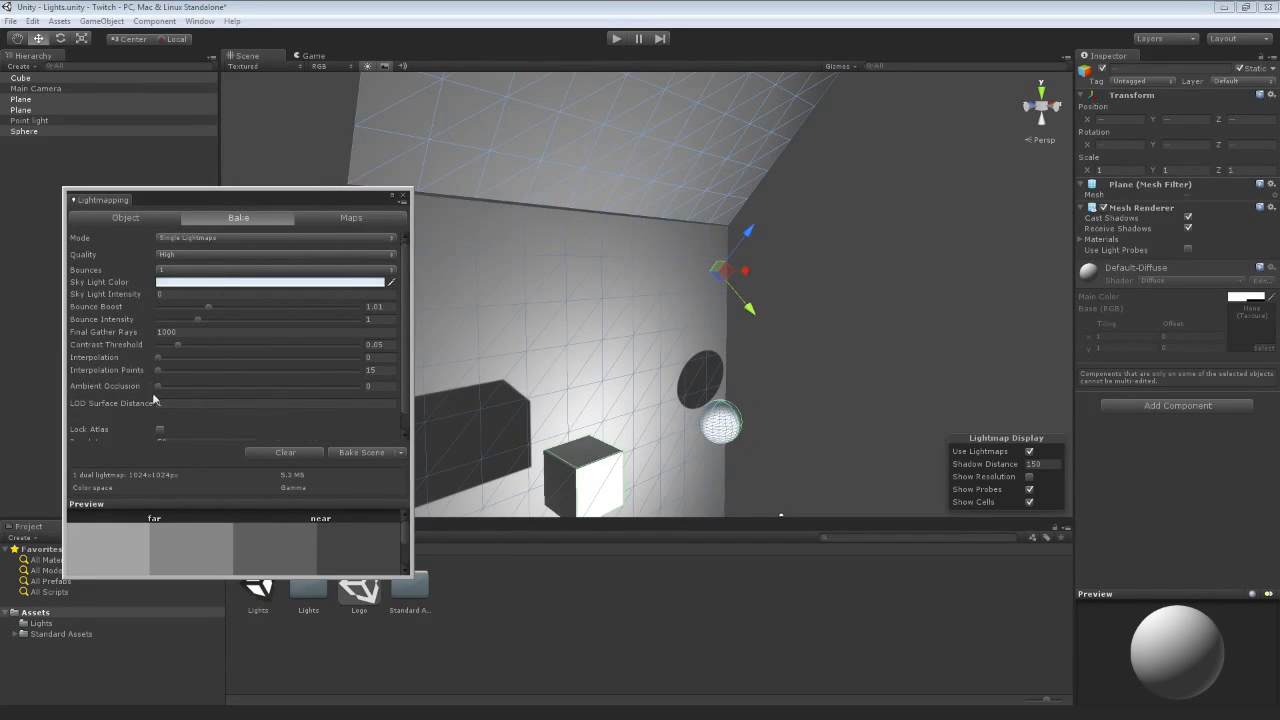
left_click_drag(413, 405, 430, 405)
left_click(368, 455)
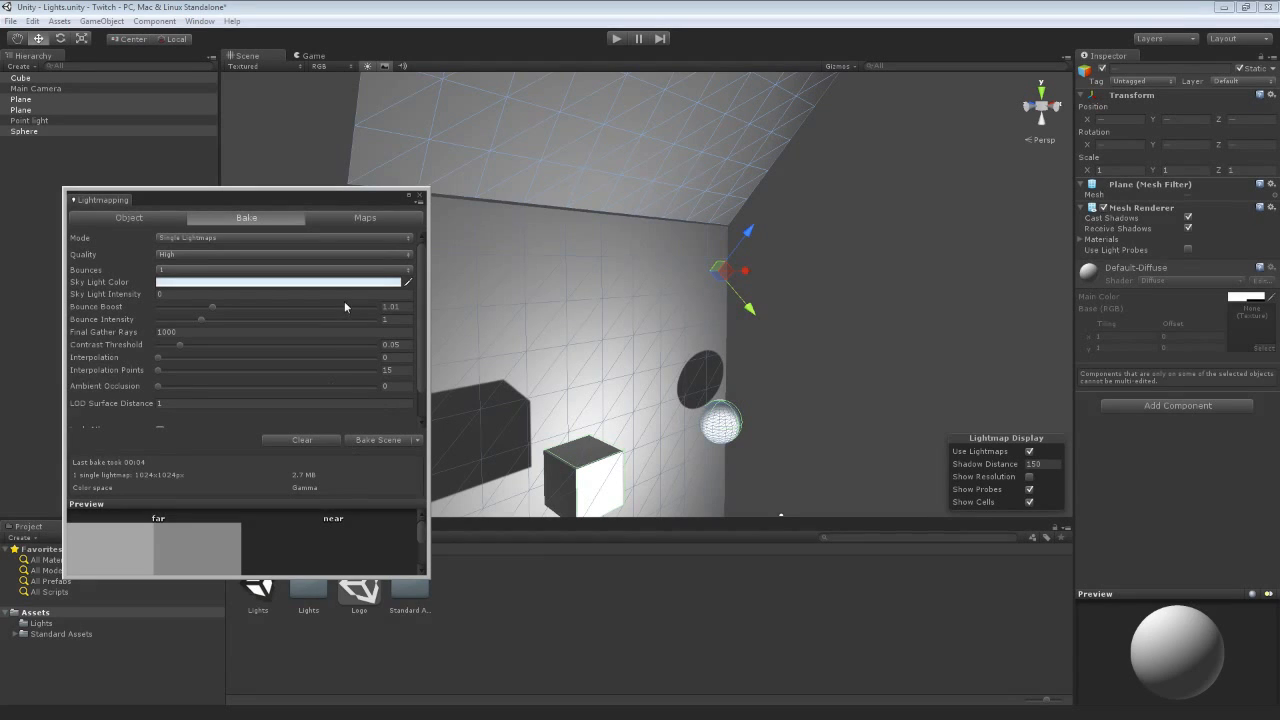
left_click(421, 198)
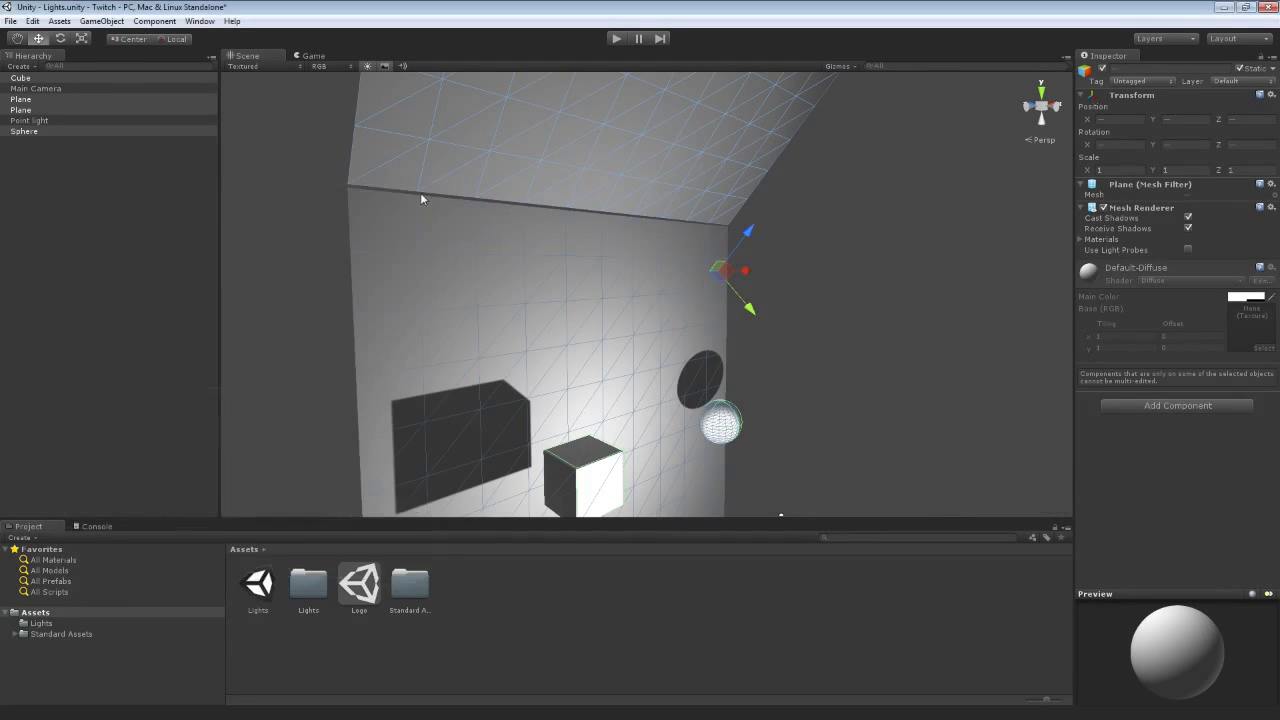
Delete the point light and inspect the baked light and shadows on the planes from several angles.
right_click_drag(685, 354, 670, 397)
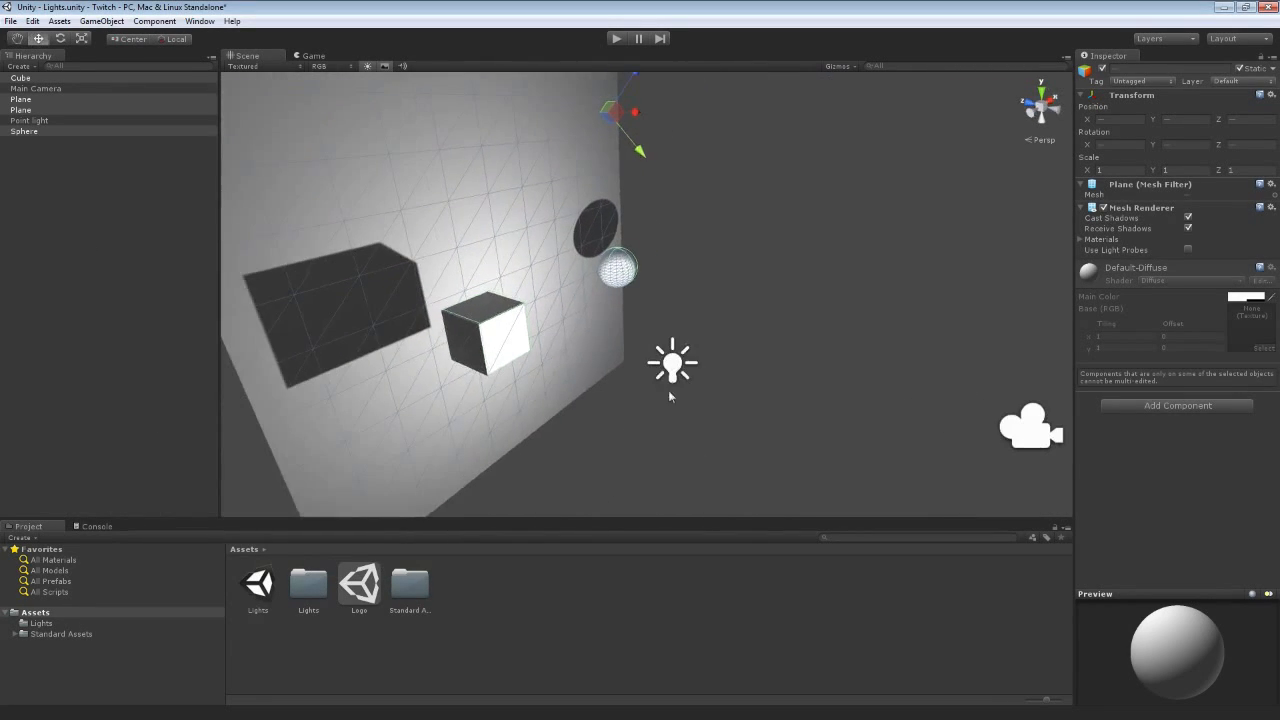
left_click(672, 365)
key("Delete")
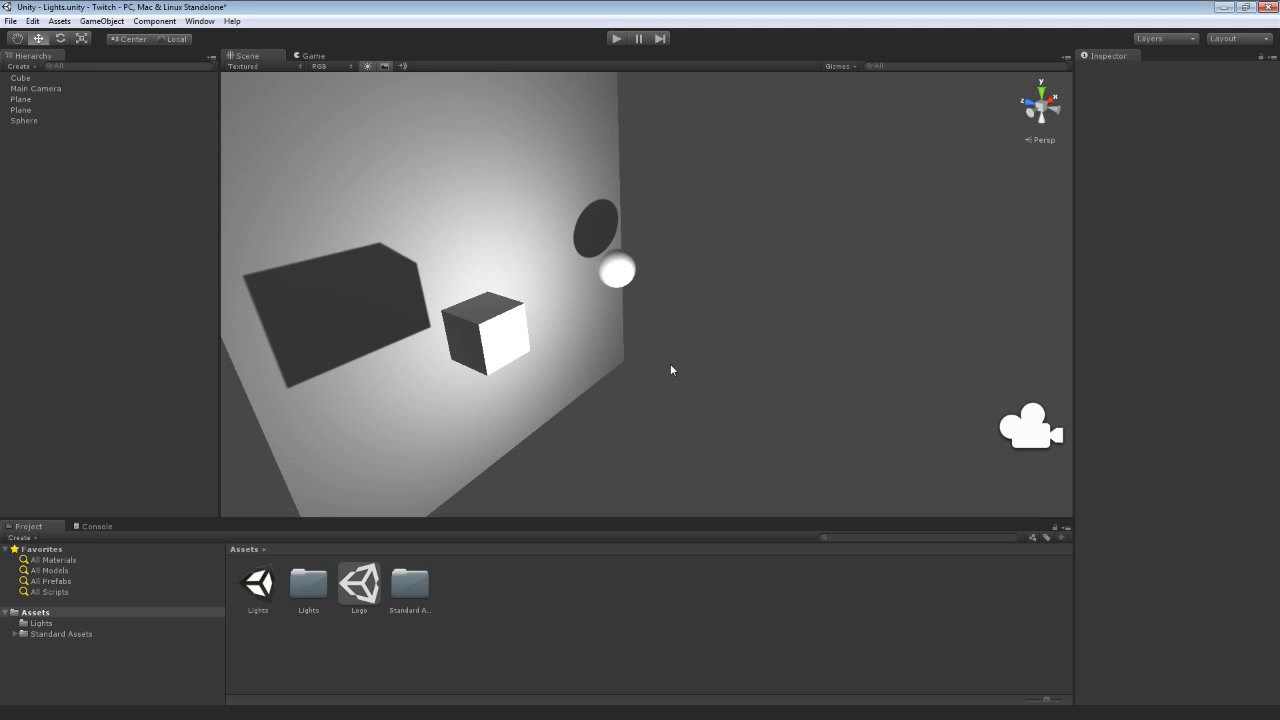
left_click_drag(694, 383, 411, 308, "alt")
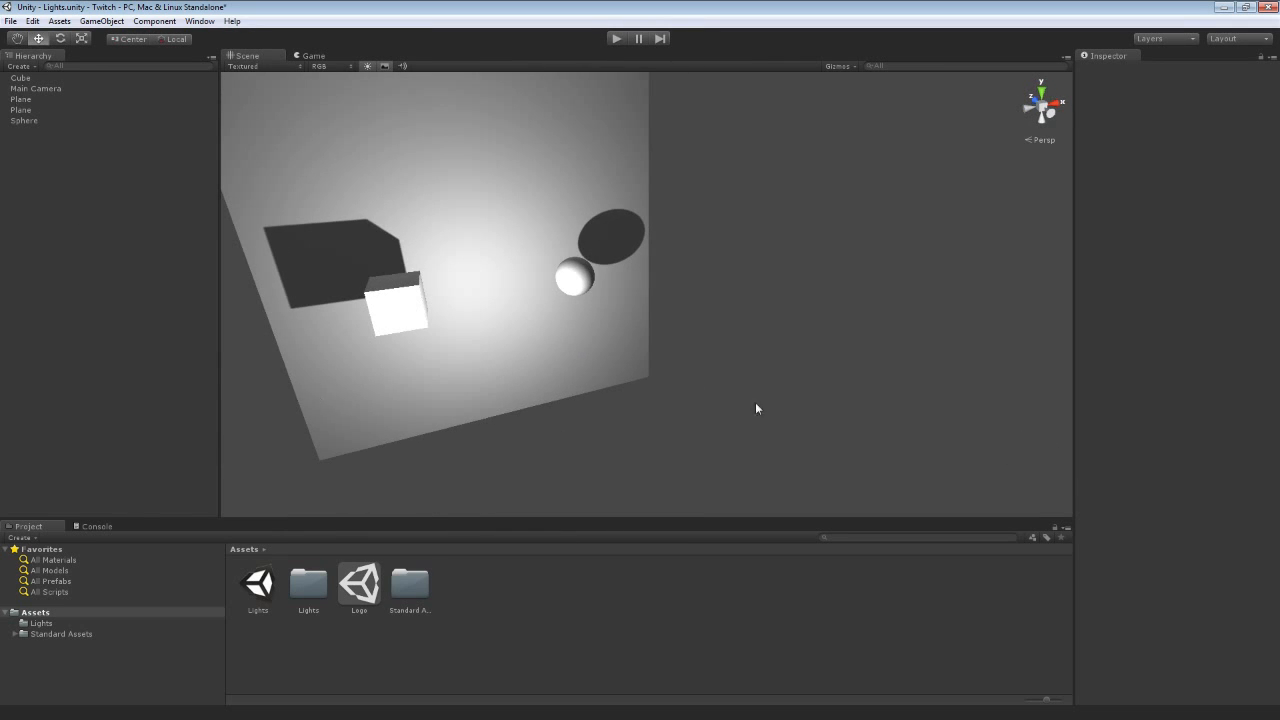
left_click_drag(757, 406, 538, 365, "alt")
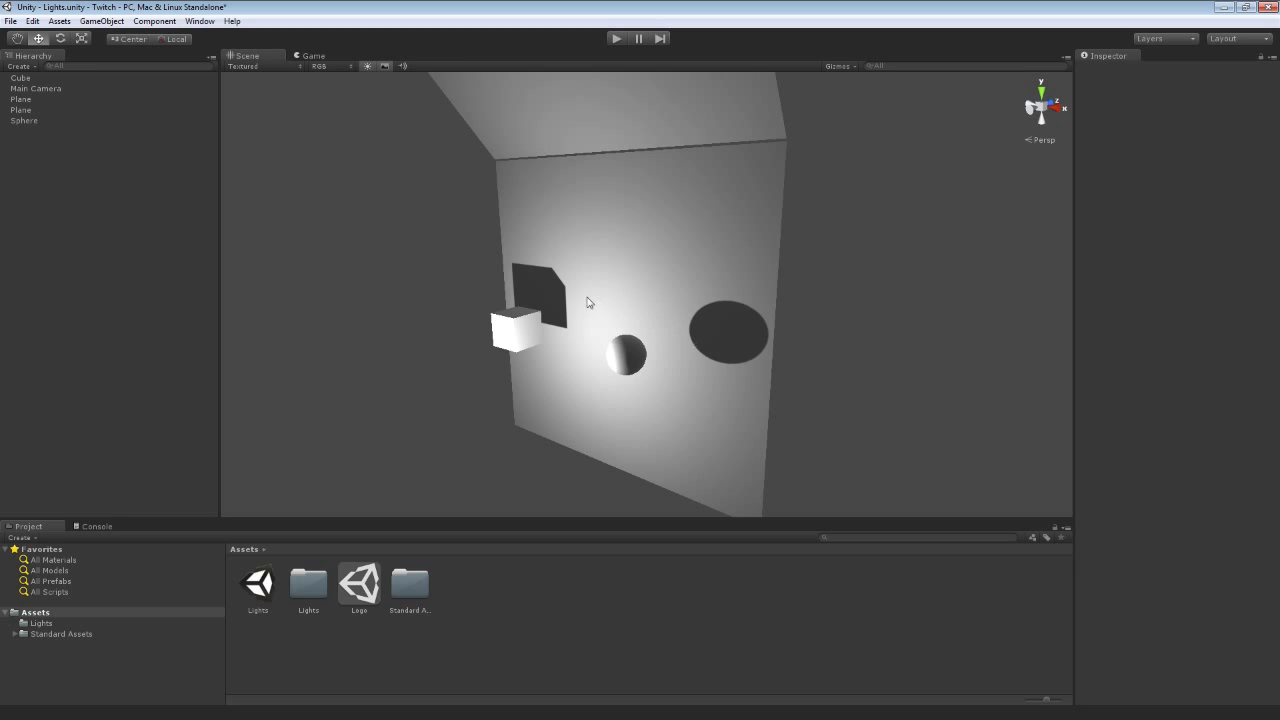
Check the baked scene in the Game view and return to the Scene view.
left_click(314, 56)
left_click(246, 56)
mouse_move(393, 291)
right_mouse_down()
mouse_move(443, 295)
mouse_move(398, 296)
right_mouse_up()
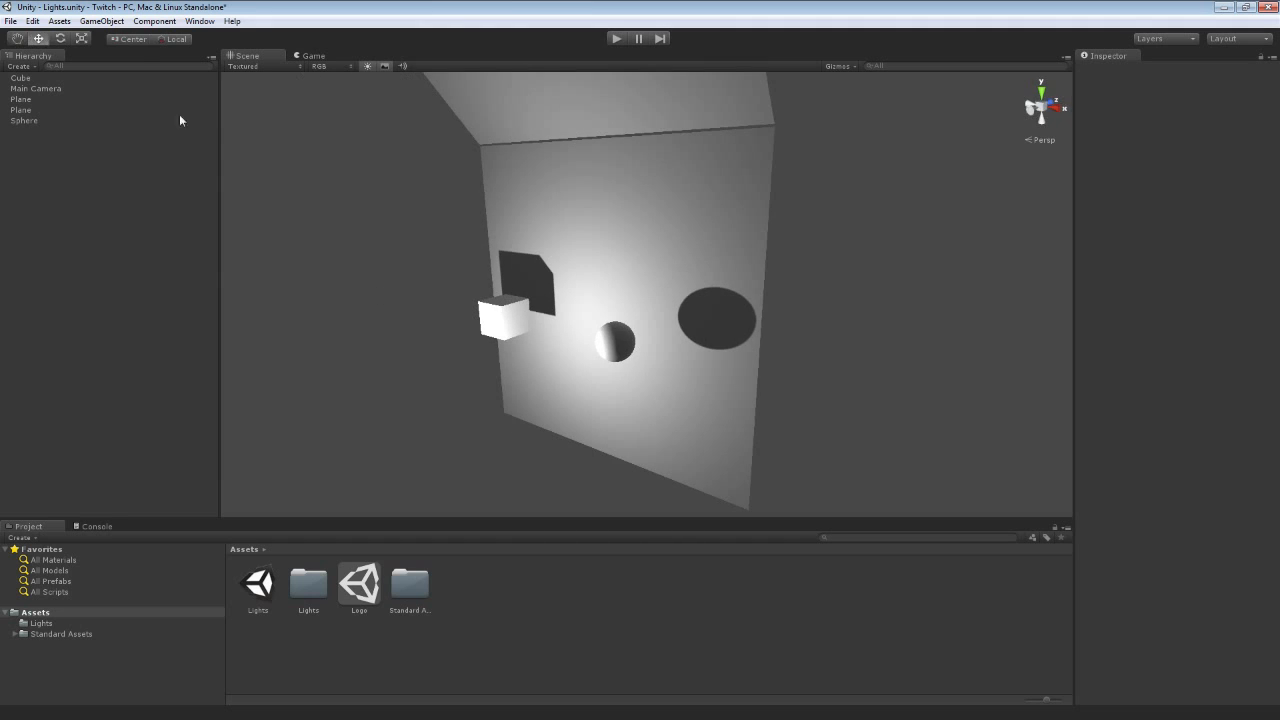
Create a new point light and set its position to X 0, Y 1, Z -5.
left_click(125, 22)
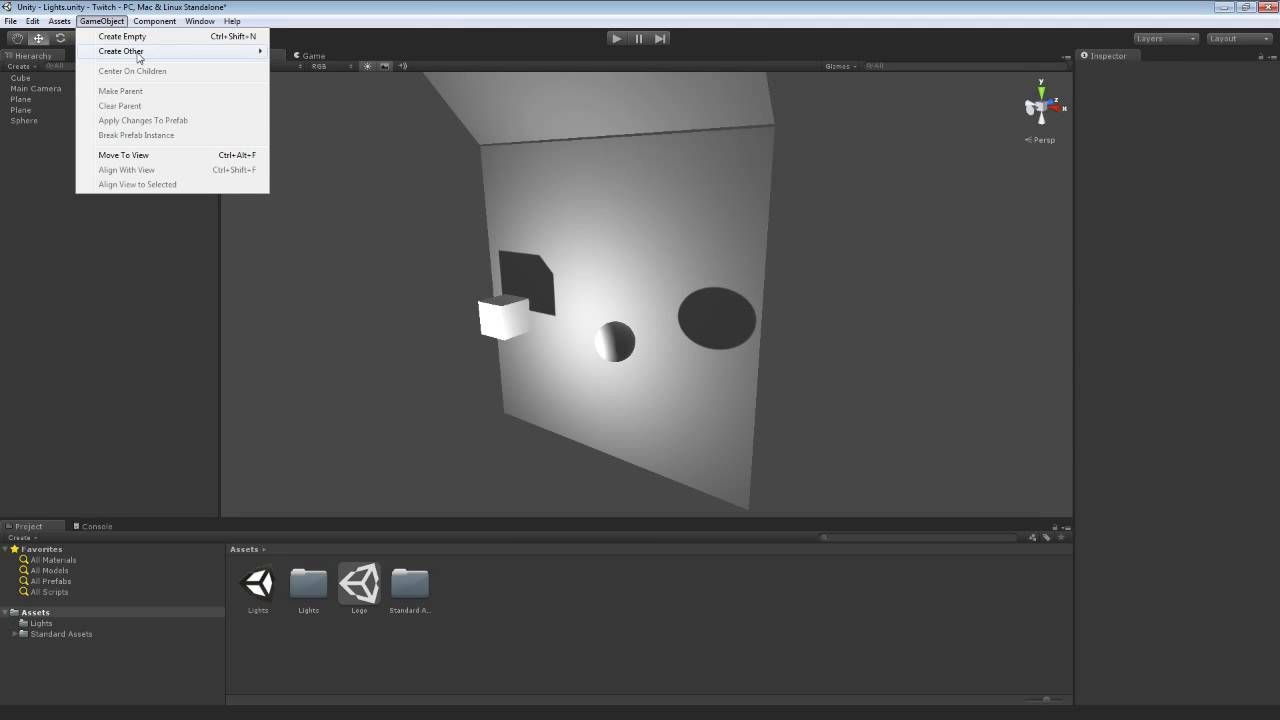
mouse_move(140, 52)
left_click(318, 144)
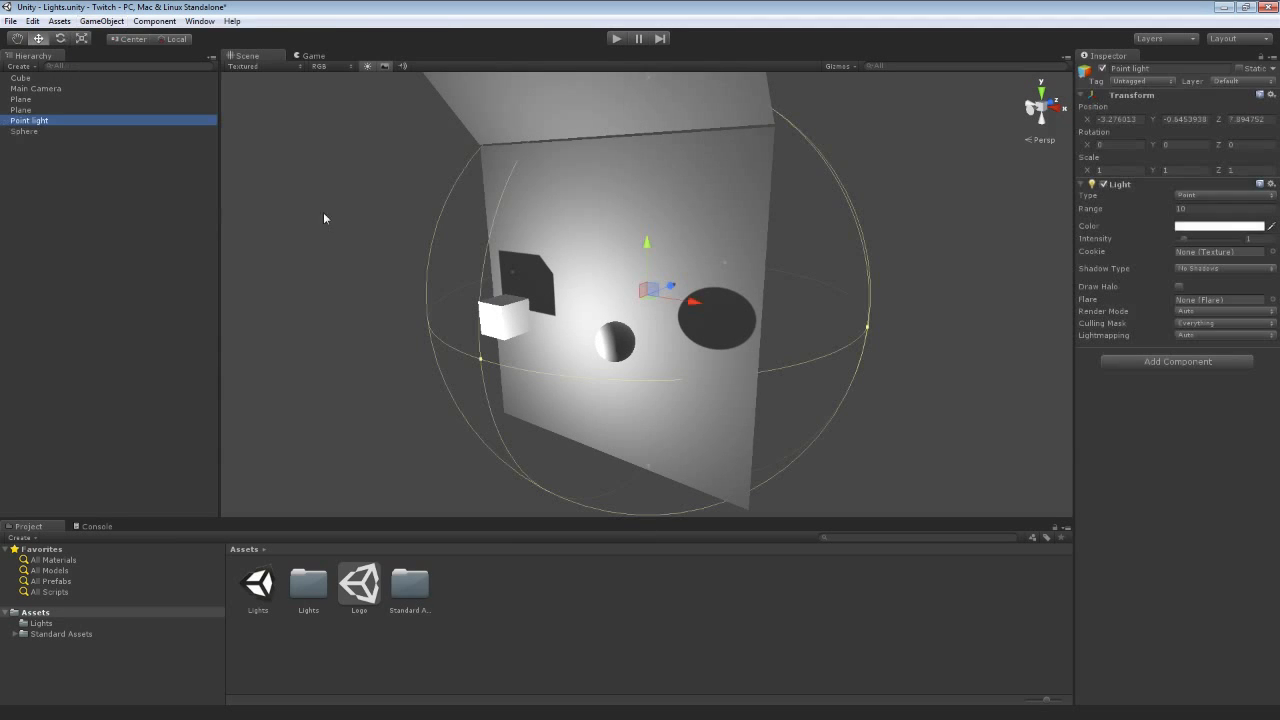
left_click(1124, 120)
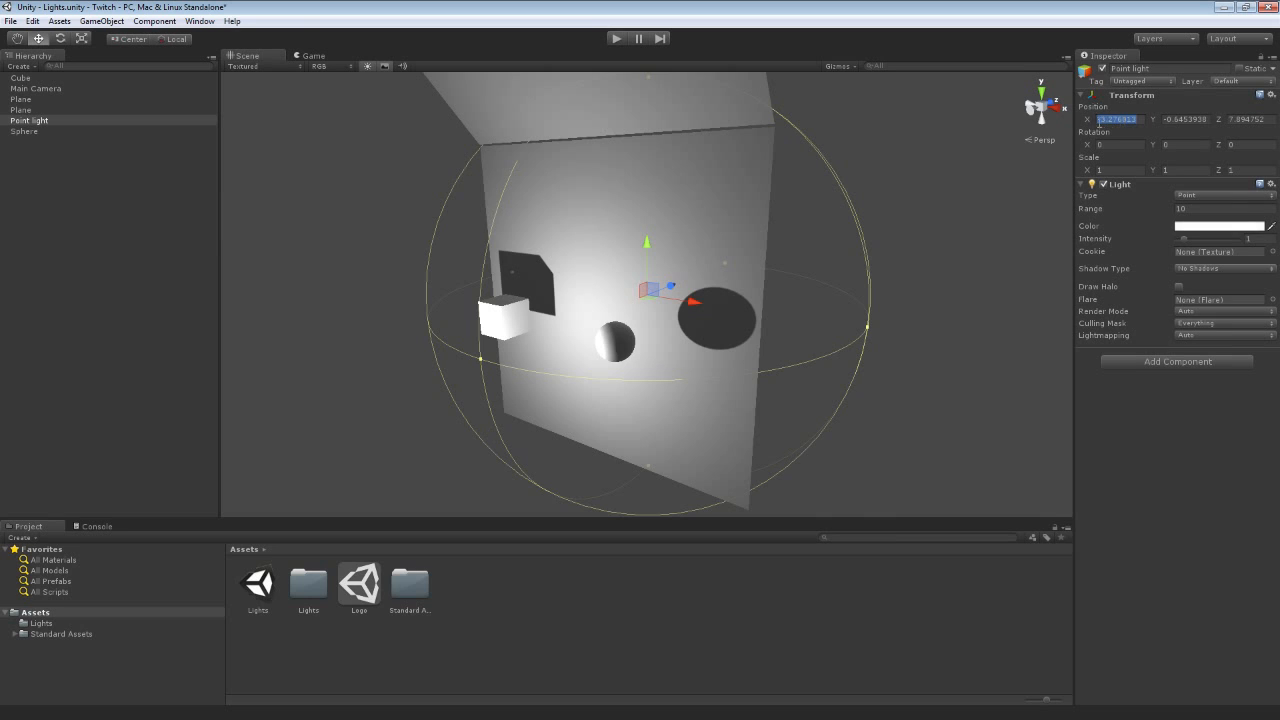
type("0")
key("Tab")
type("1")
key("Tab")
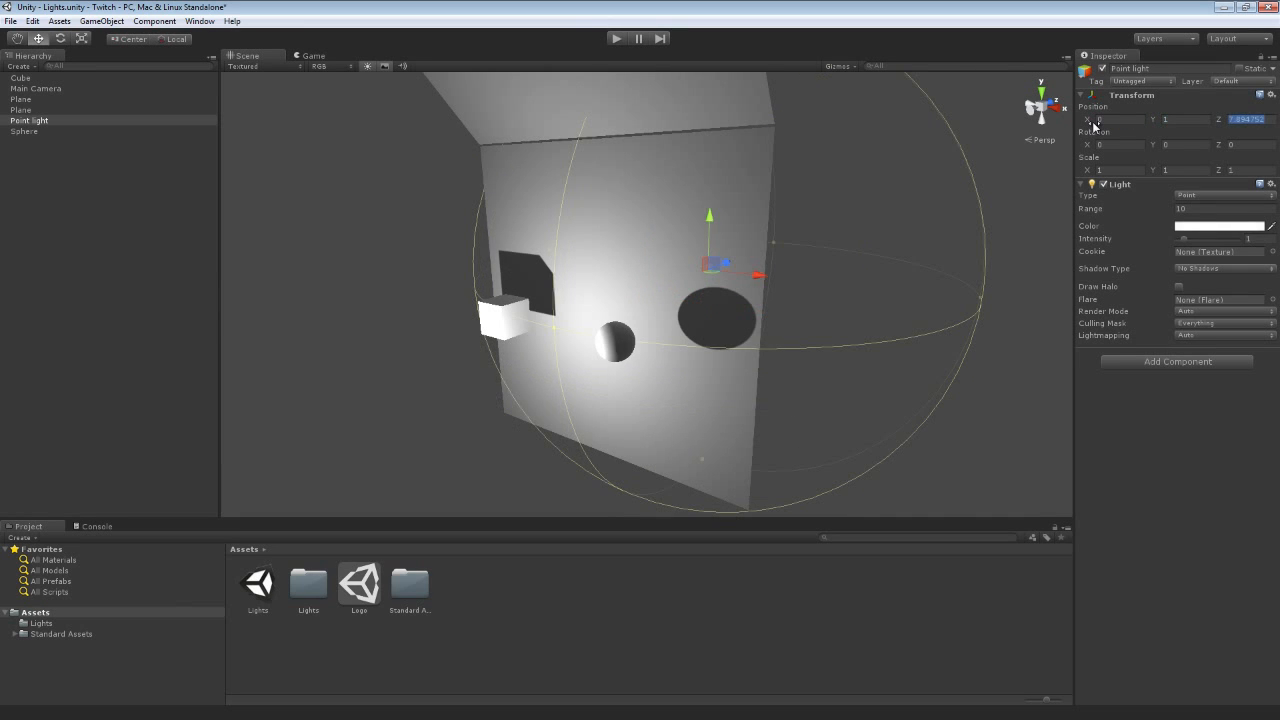
type("-5")
key("Return")
Give the point light Hard Shadows and move it vertically, up to about Y 4.27 and back down to about Y 0.72.
left_click_drag(971, 154, 902, 240, "alt")
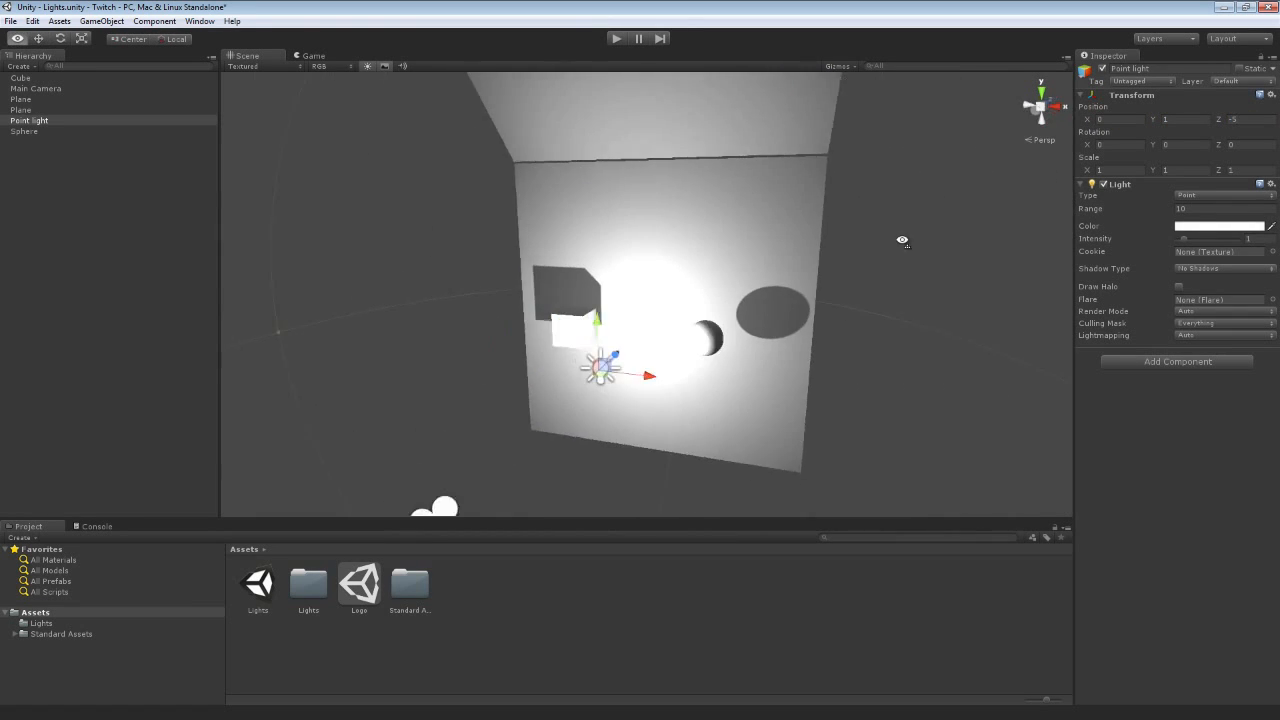
right_click_drag(902, 240, 957, 251)
right_click_drag(500, 345, 690, 328)
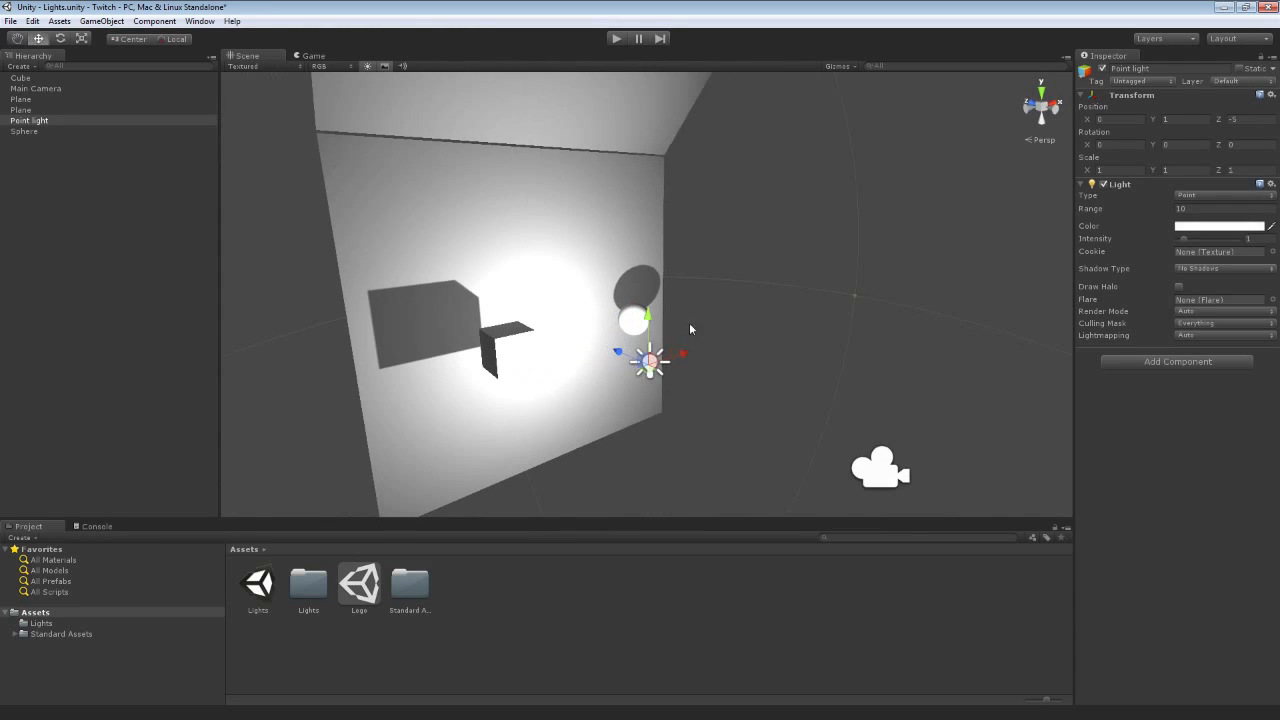
left_click_drag(648, 318, 645, 168)
left_click(1199, 268)
left_click(1200, 298)
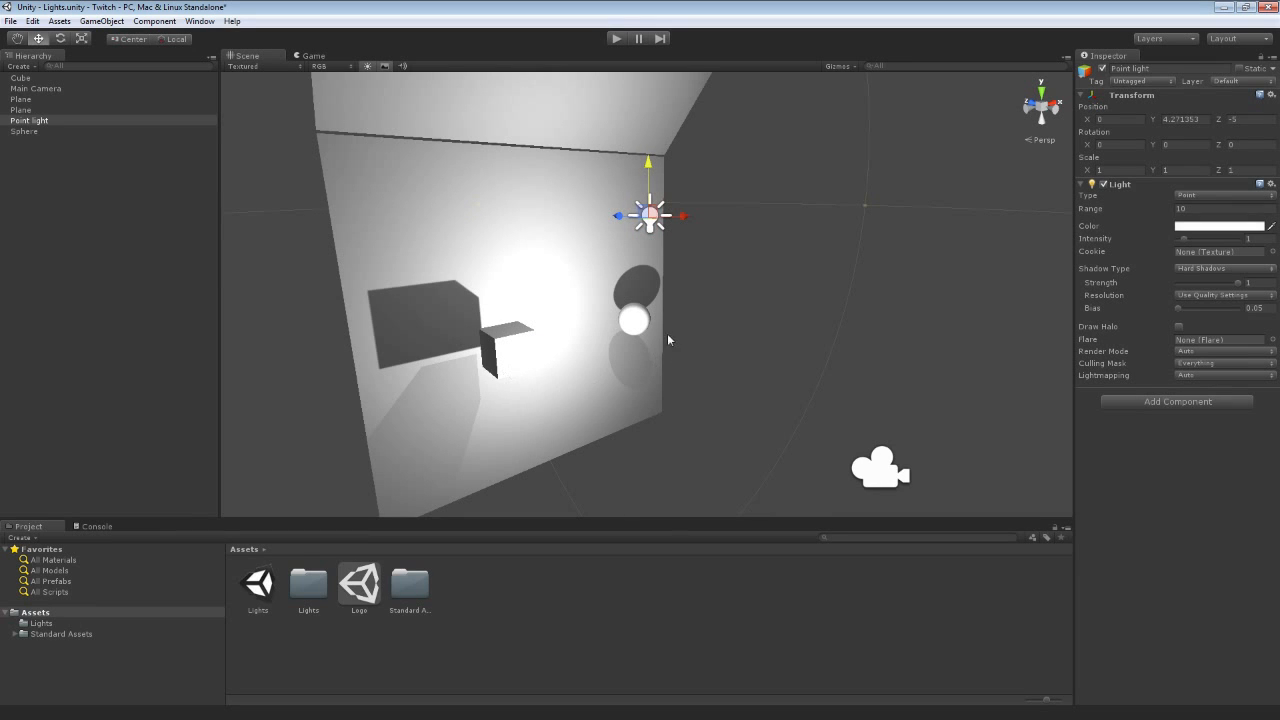
left_click_drag(648, 198, 640, 339)
Select both planes, the cube and the sphere, and clear the existing baked lightmaps.
left_click(408, 320)
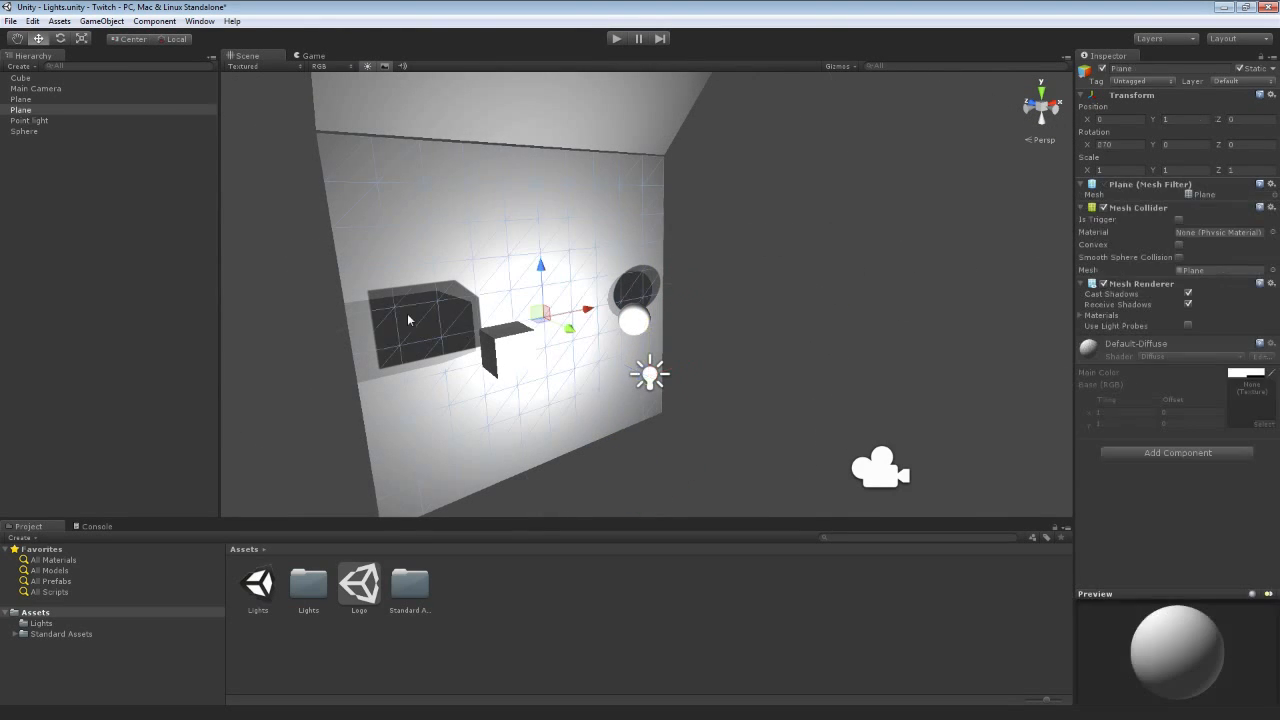
left_click(505, 354, "shift")
left_click(636, 322, "shift")
left_click(570, 92, "shift")
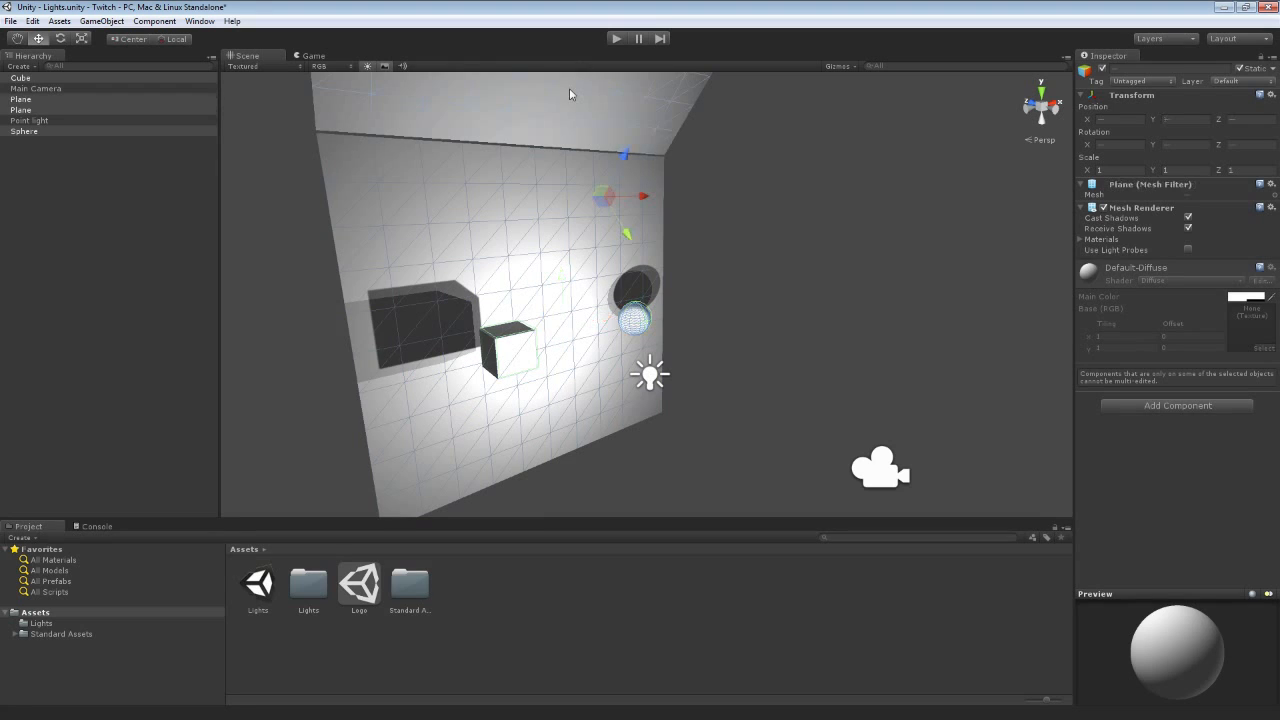
mouse_move(199, 21)
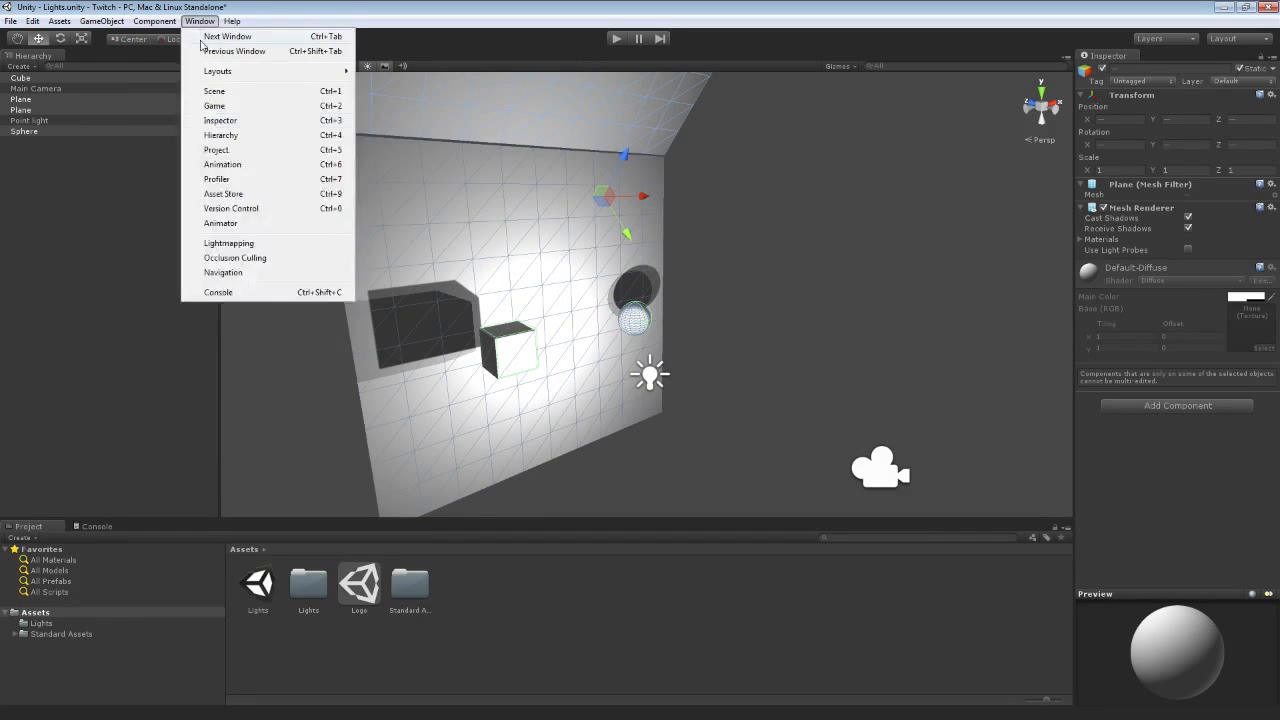
left_click(230, 244)
left_click(285, 455)
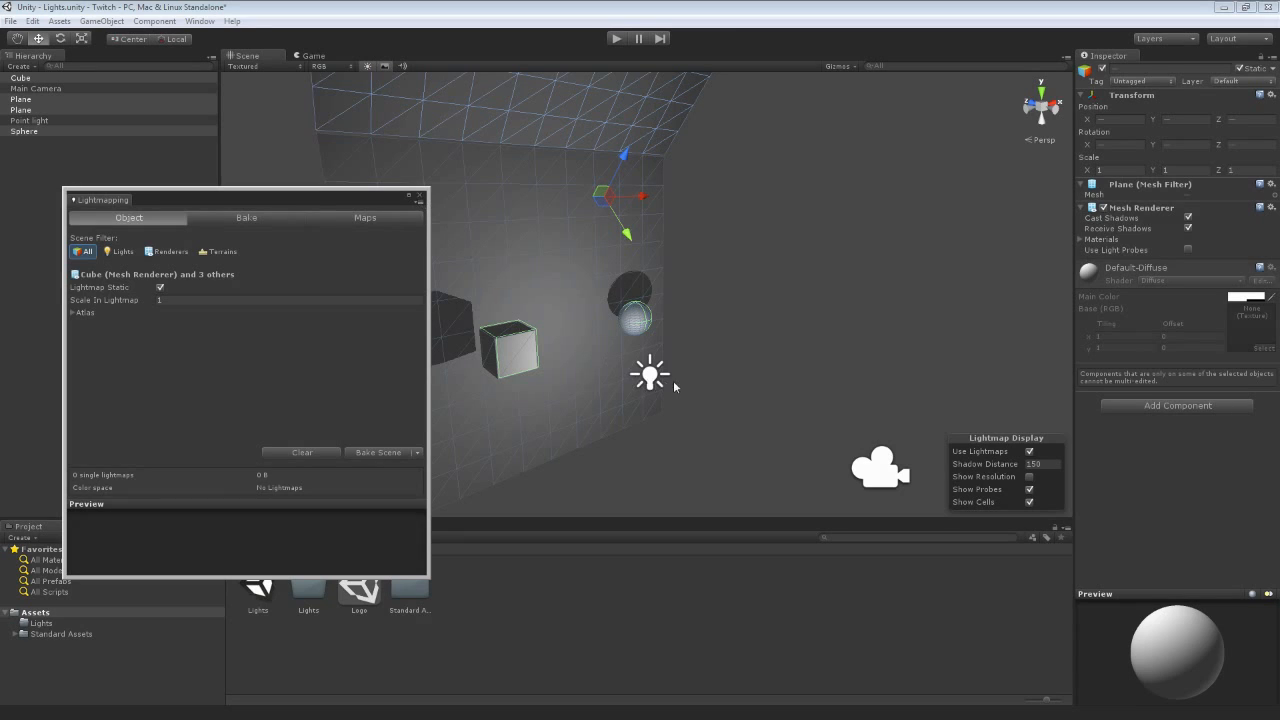
Set the bake mode to Dual Lightmaps, bake the scene, and close the Lightmapping window.
left_click(288, 217)
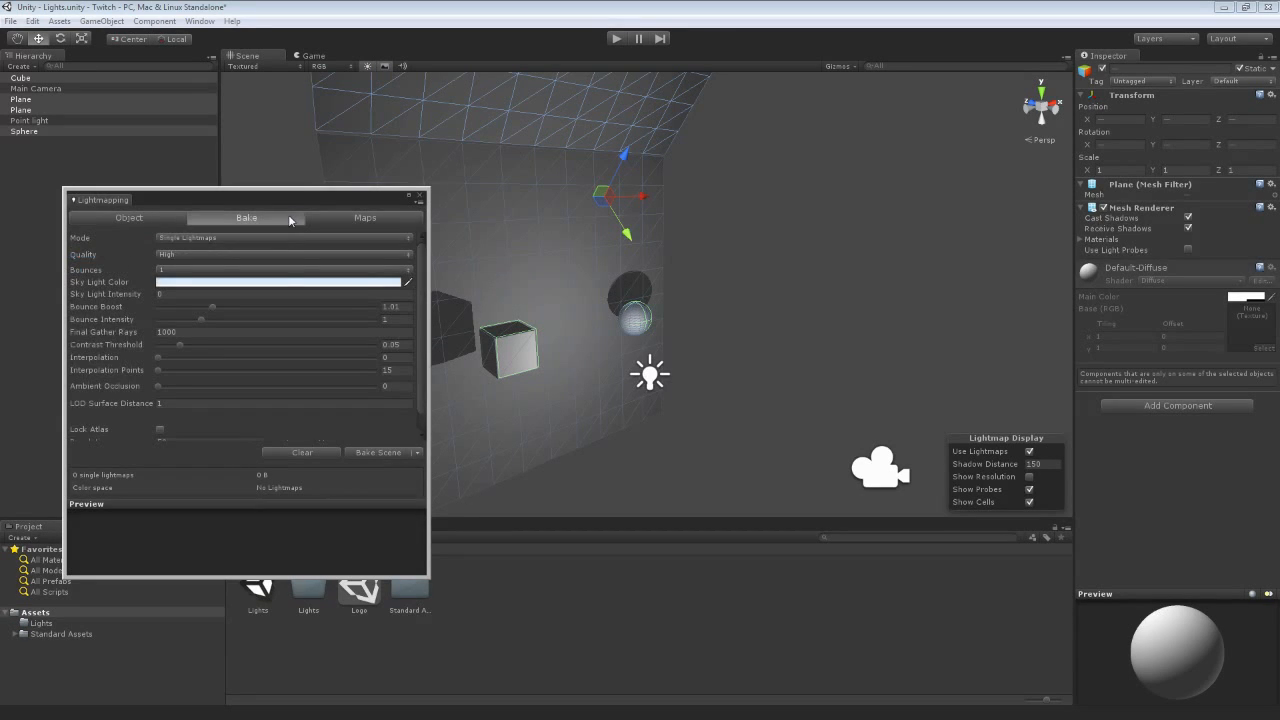
left_click(267, 237)
left_click(236, 264)
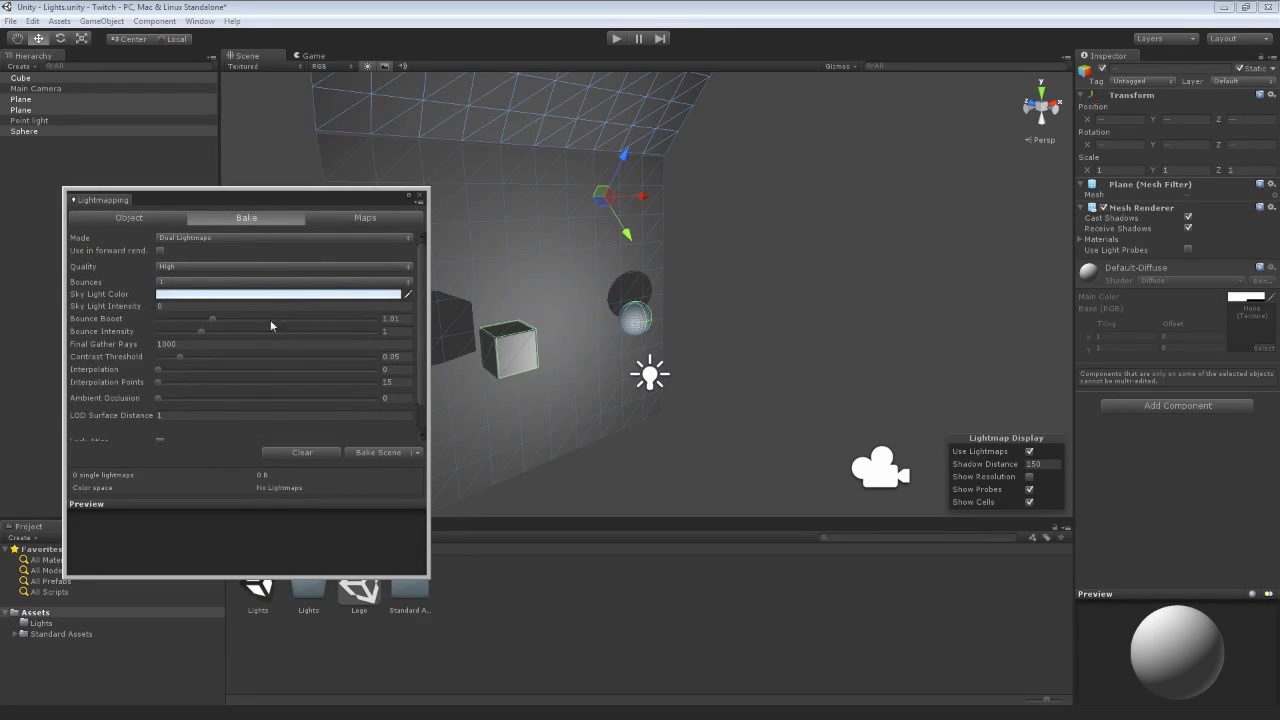
left_click(380, 452)
left_click(420, 196)
Delete the point light and undo the deletion.
left_click(650, 375)
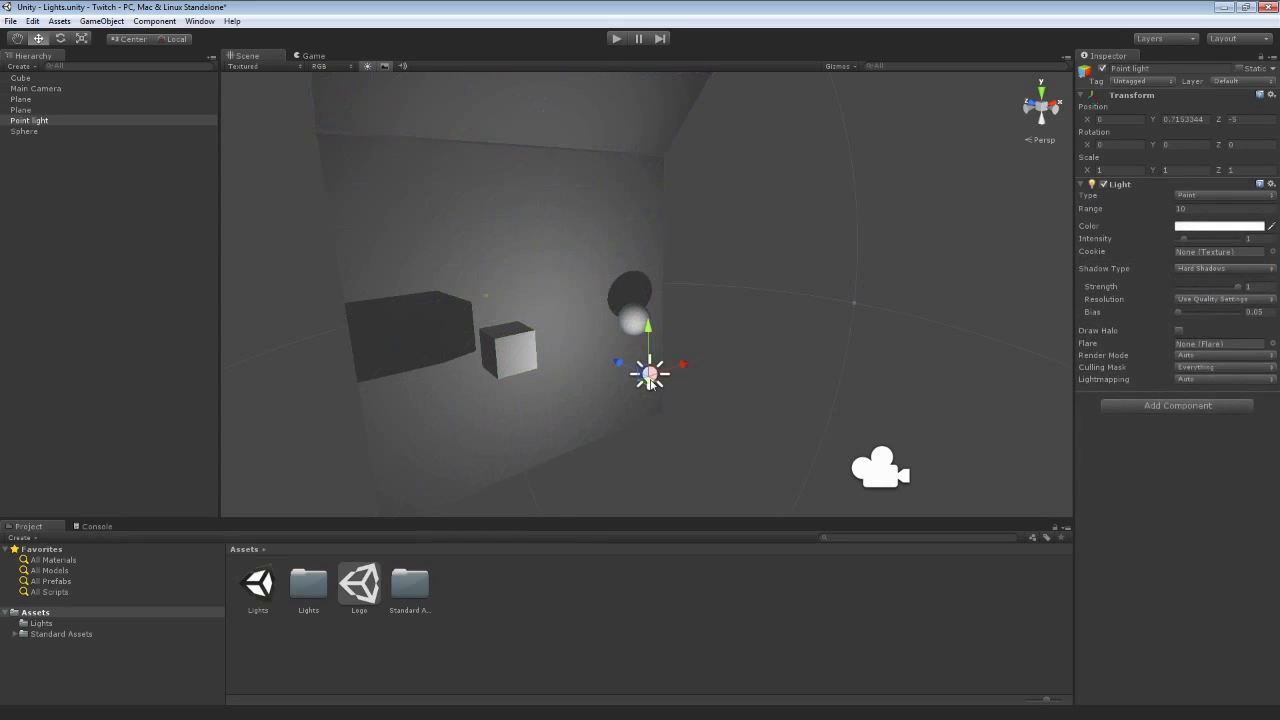
key("Delete")
key("ctrl+z")
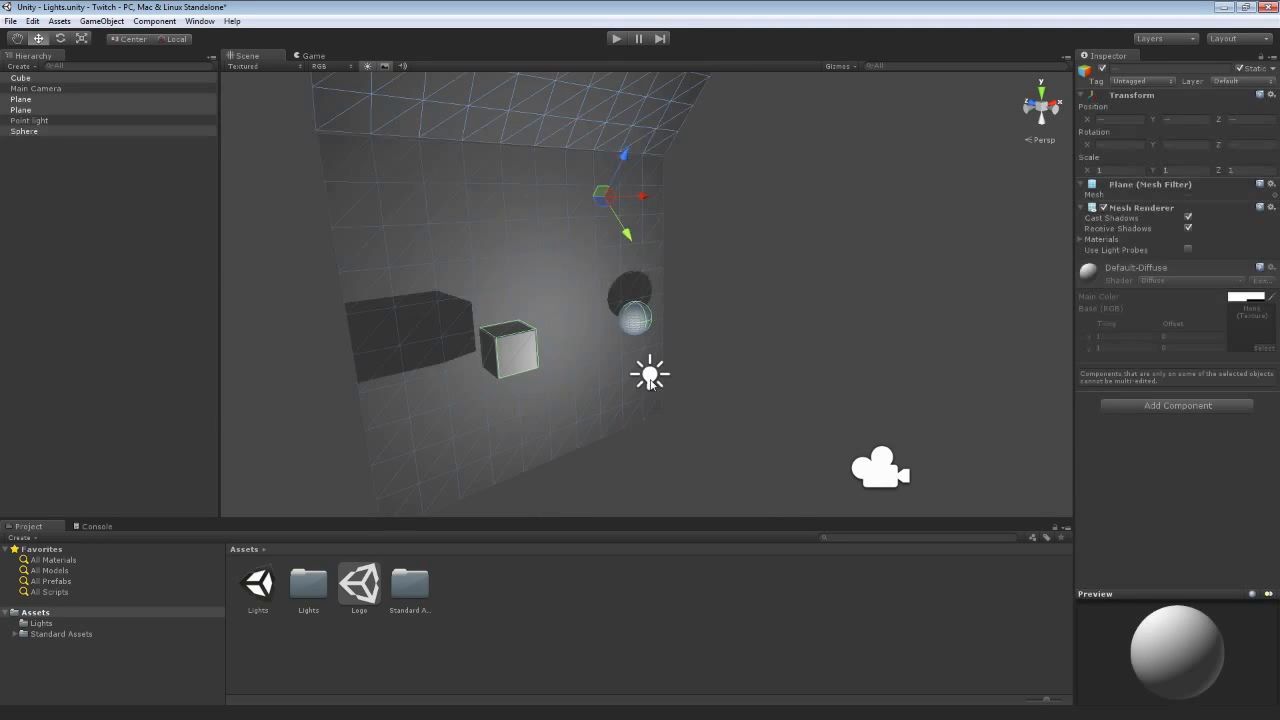
Raise the point light to about Y 1.43 and view the available options for its Lightmapping setting.
left_click(650, 377)
left_click_drag(648, 340, 649, 309)
left_click_drag(726, 320, 612, 323, "alt")
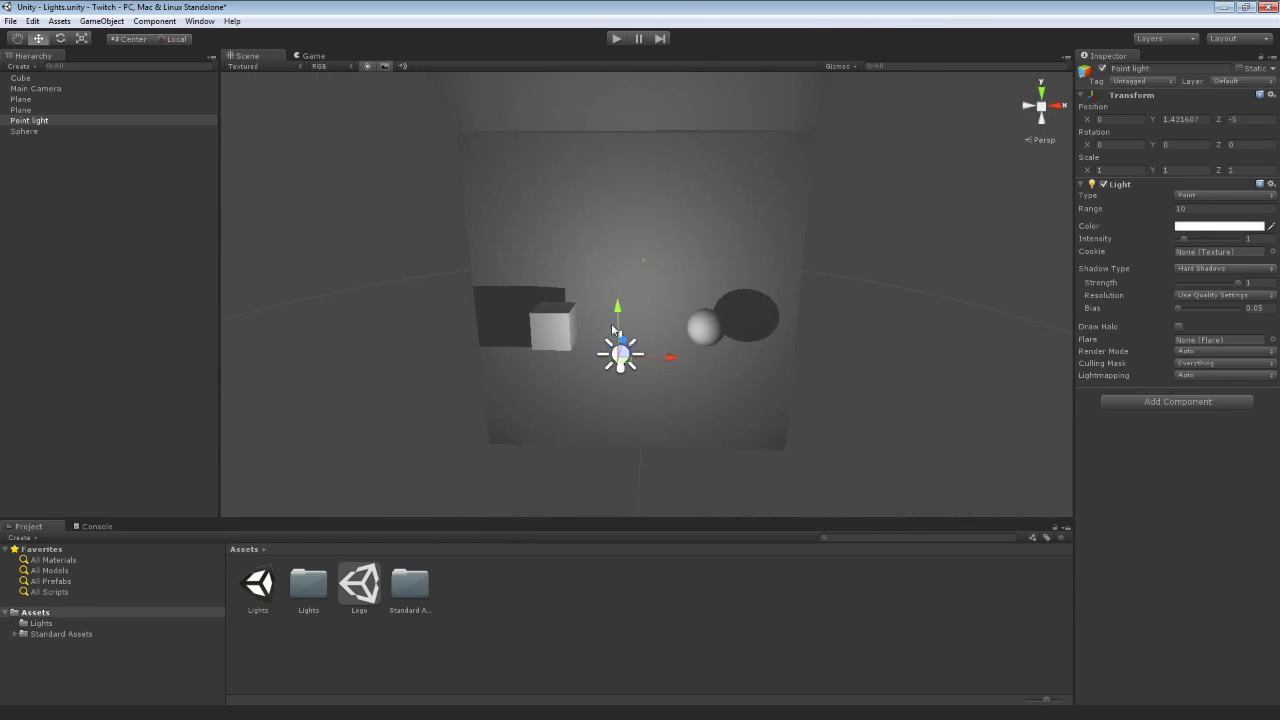
left_click(1180, 376)
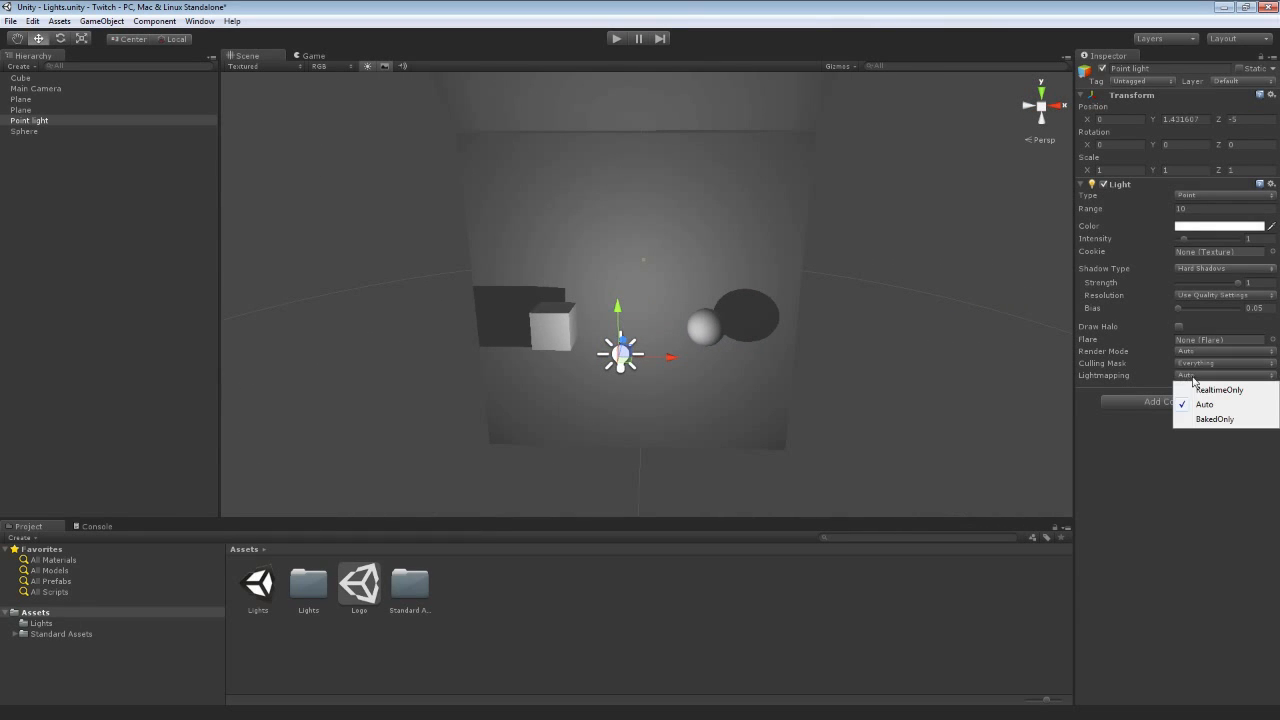
left_click(1133, 490)
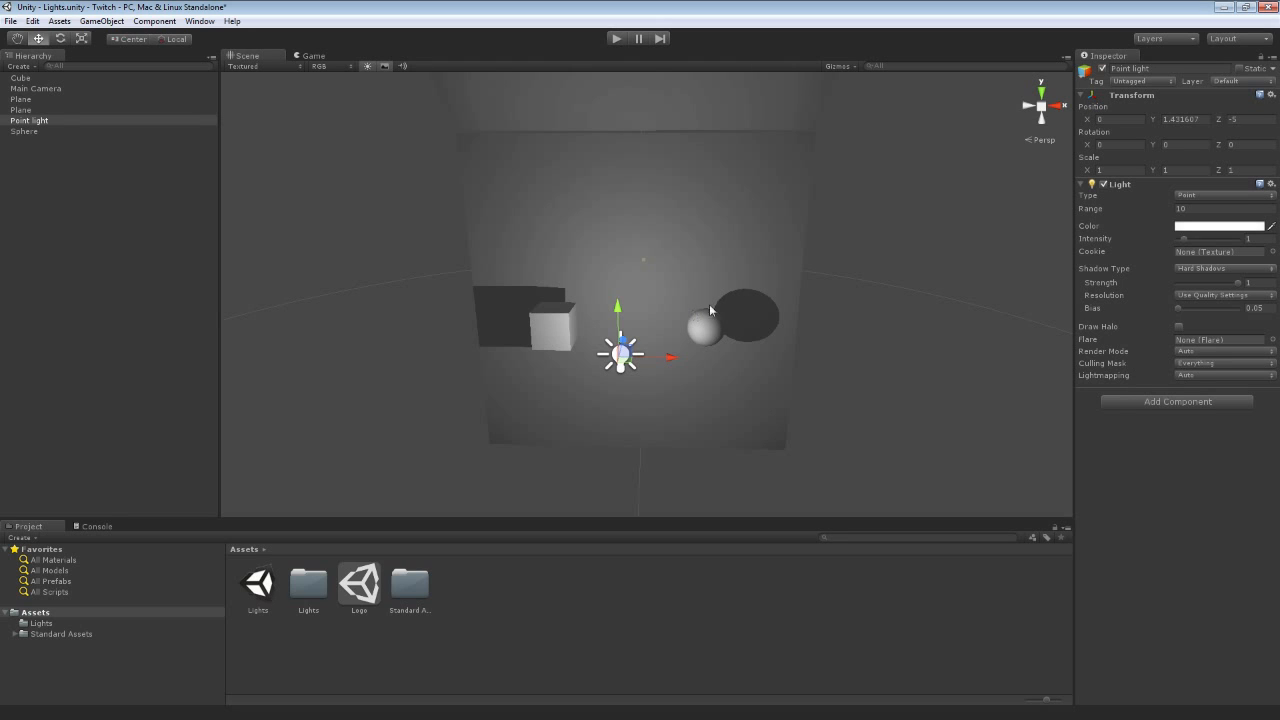
Change the point light's type to Area (baked only) and move it away from the wall to about Z -5.76.
left_click(1195, 195)
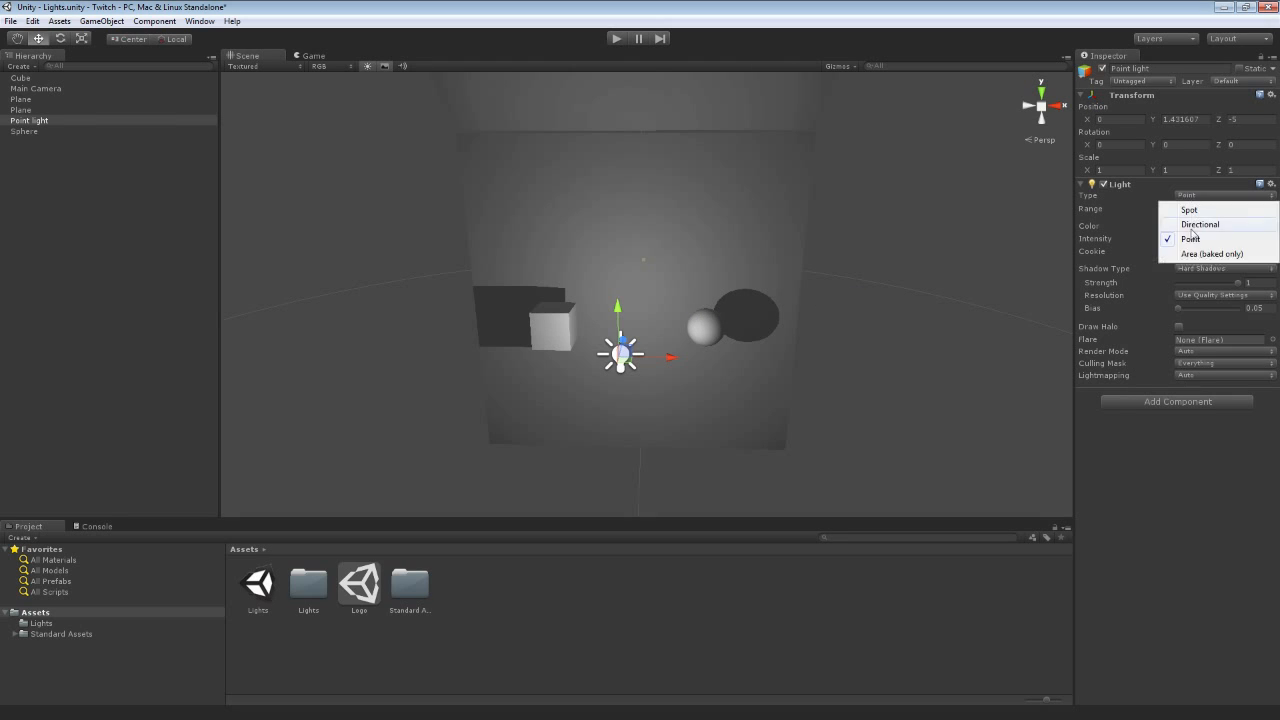
left_click(1200, 253)
left_click_drag(857, 257, 1102, 275, "alt")
left_click_drag(716, 324, 753, 336)
left_click_drag(958, 307, 766, 294, "alt")
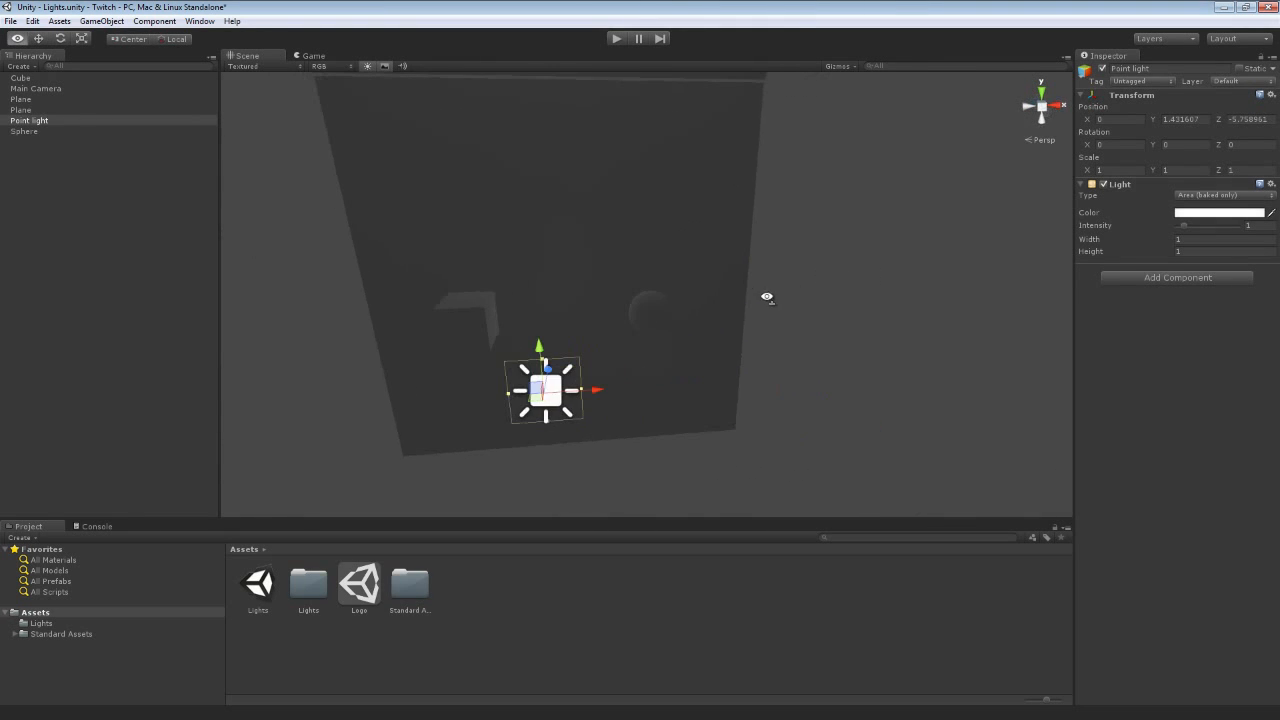
right_click_drag(797, 286, 779, 280)
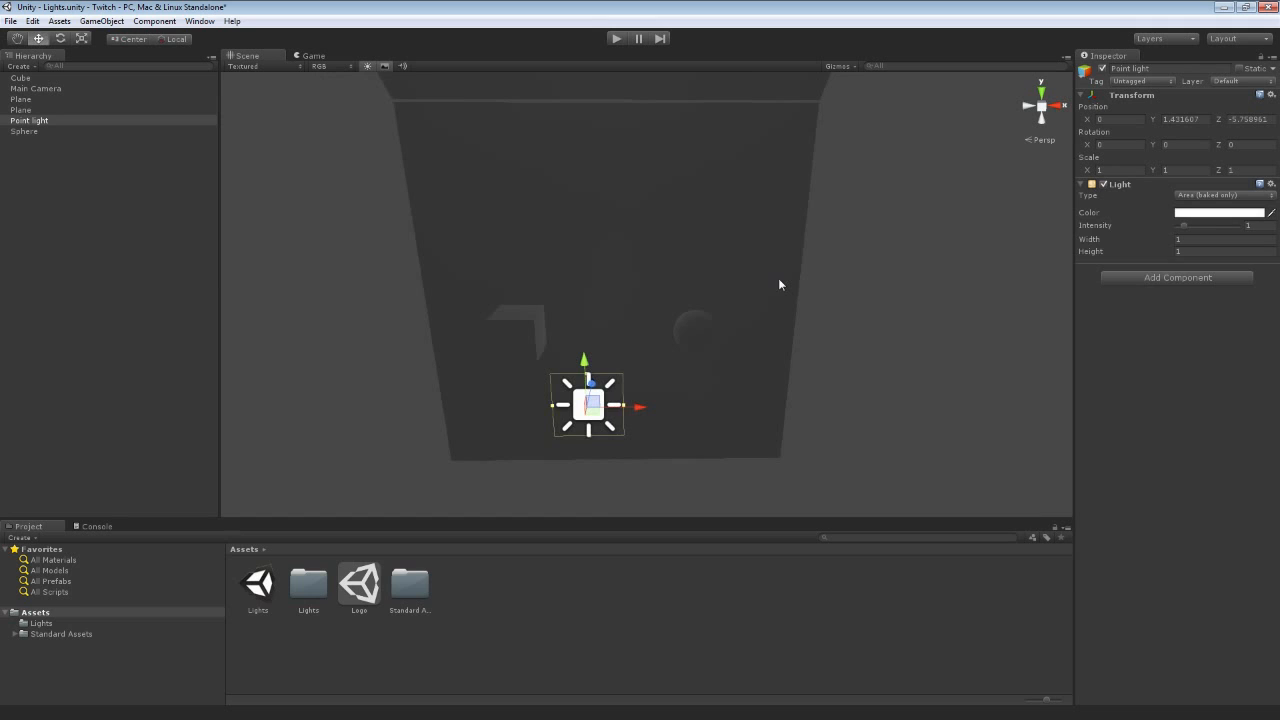
Select the cube, the sphere and both planes together for baking with the area light.
left_click(543, 322)
left_click(690, 327, "ctrl")
left_click(616, 256, "ctrl")
right_click_drag(886, 280, 905, 374)
left_click(704, 146, "ctrl")
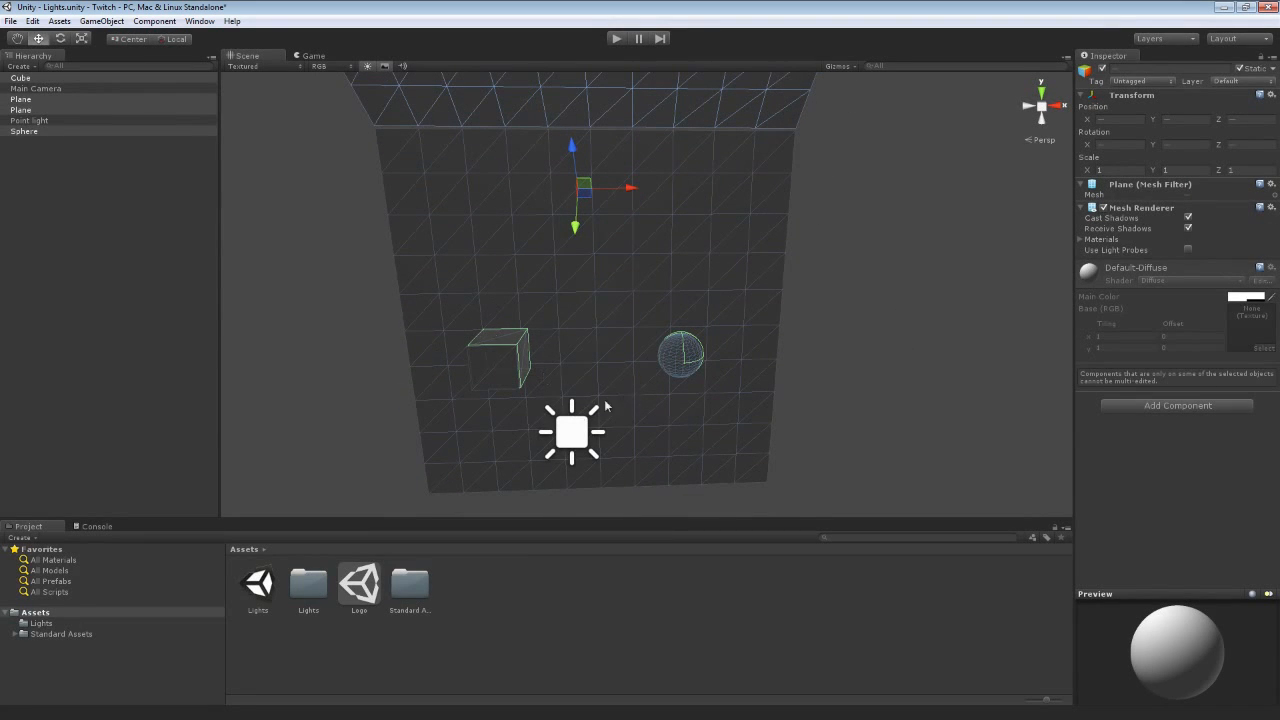
Set the bake mode to Single Lightmaps, clear the old lightmaps, bake the scene with the area light, and close the Lightmapping window.
left_click(200, 21)
left_click(256, 246)
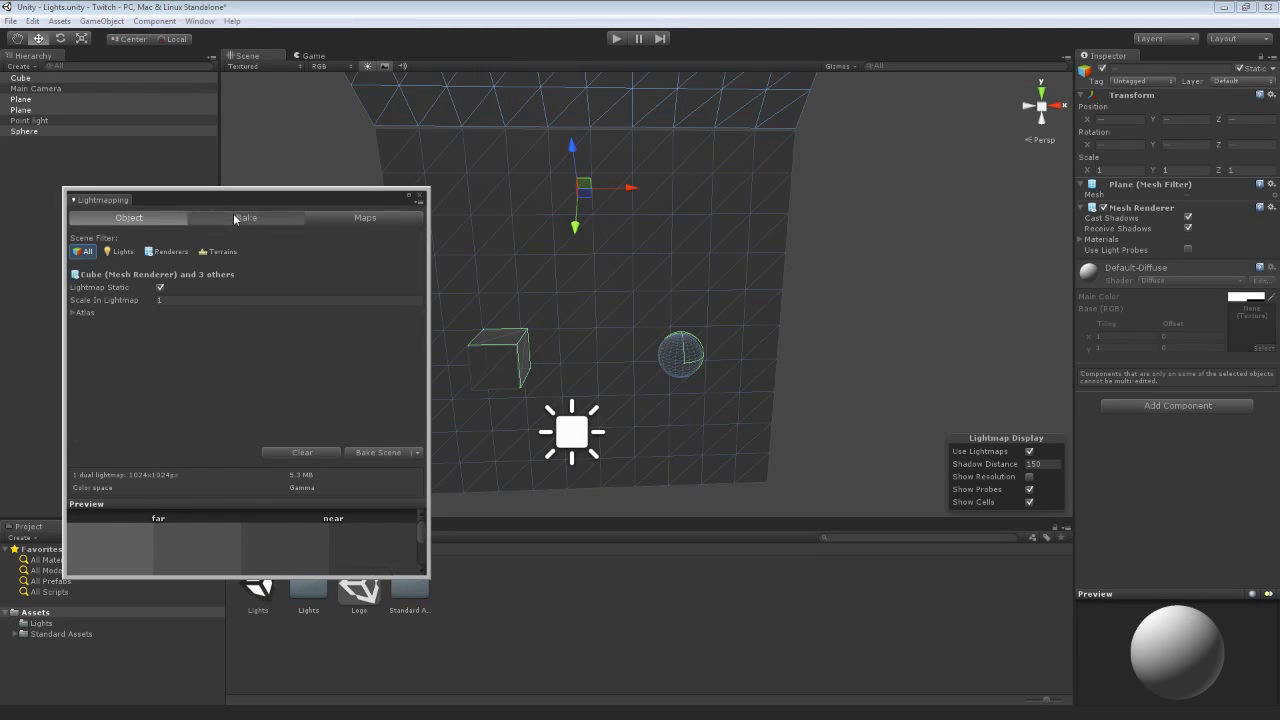
left_click(237, 218)
left_click(235, 238)
left_click(222, 251)
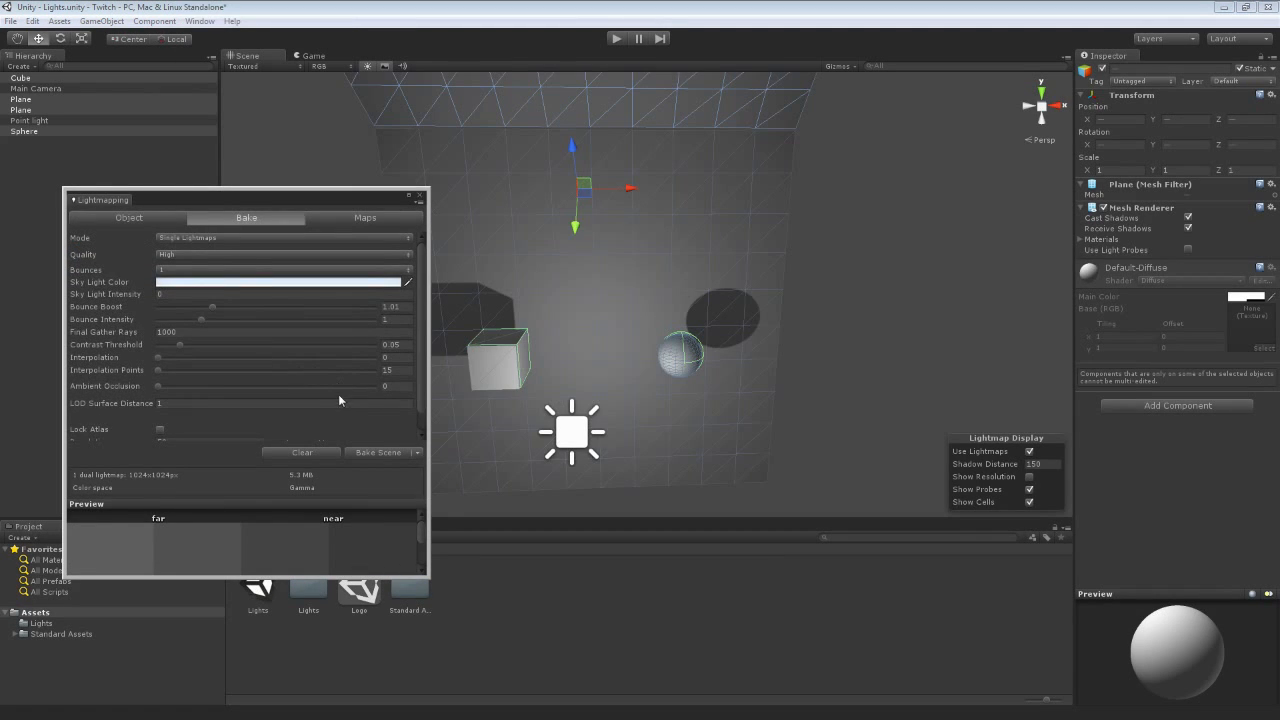
left_click(305, 455)
left_click(370, 450)
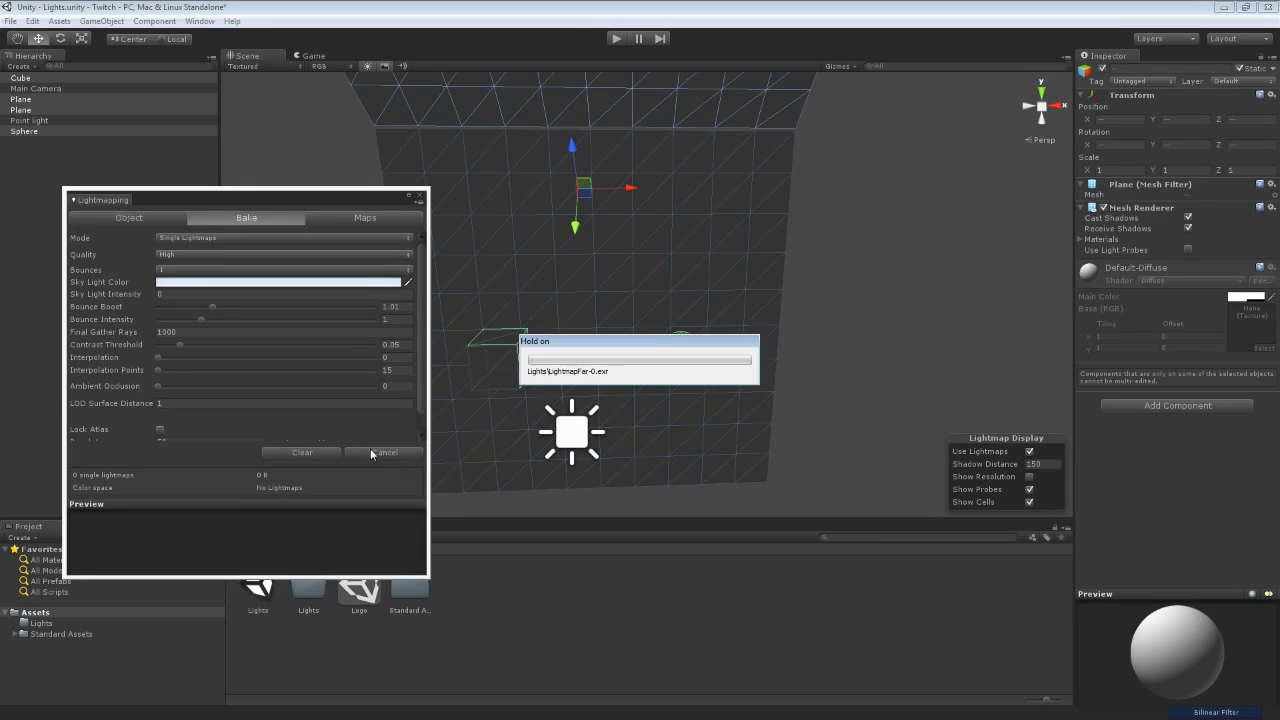
left_click(419, 195)
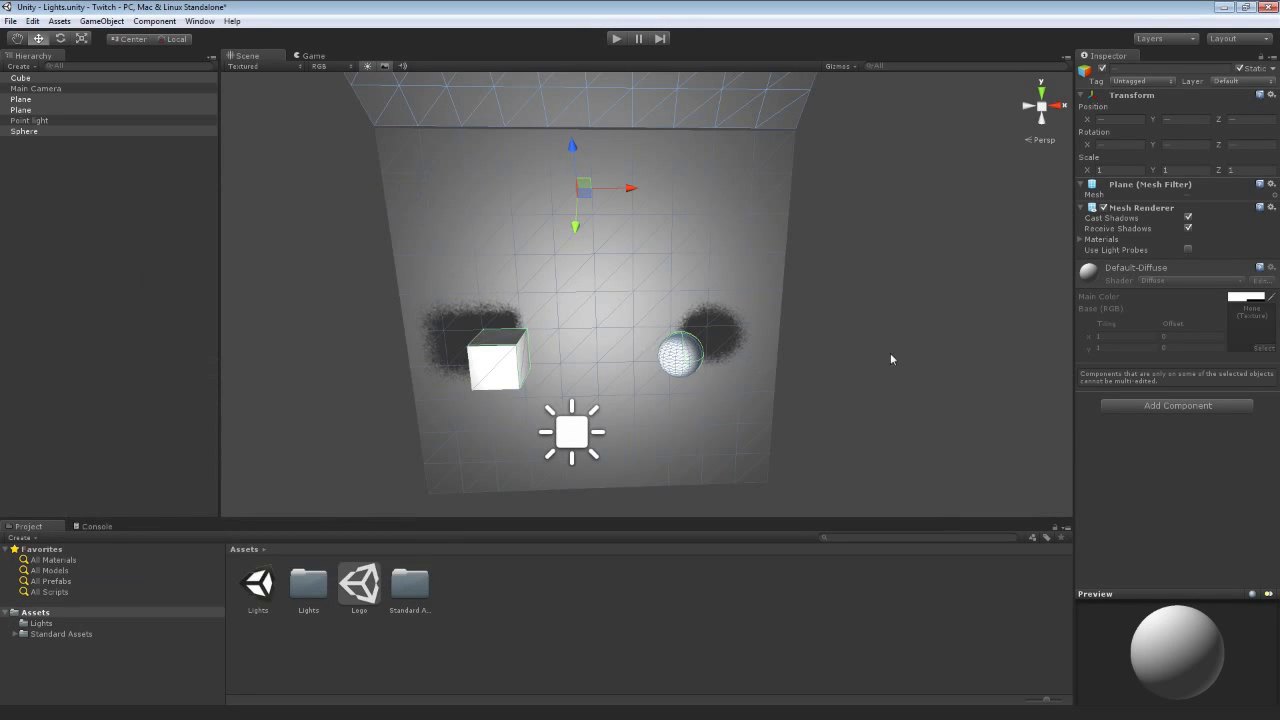
View the soft baked shadows from the side and delete the area light.
left_click_drag(893, 358, 741, 365, "alt")
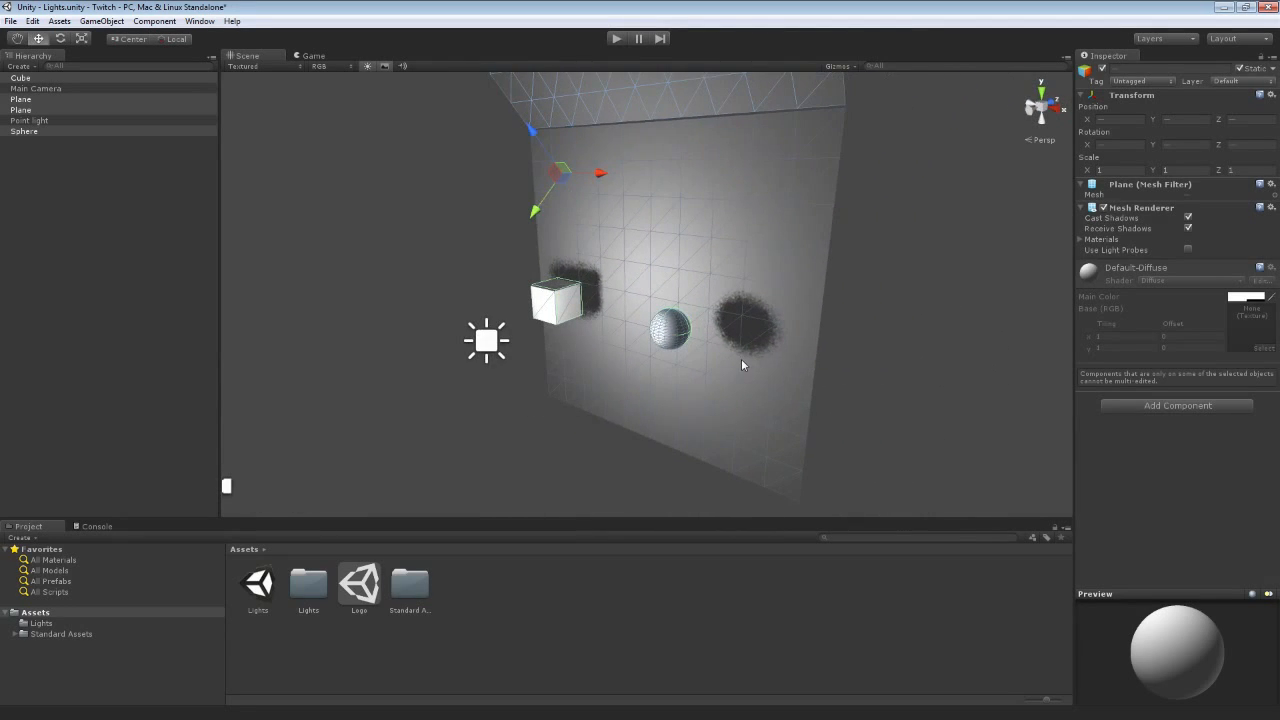
left_click(490, 340)
key("Delete")
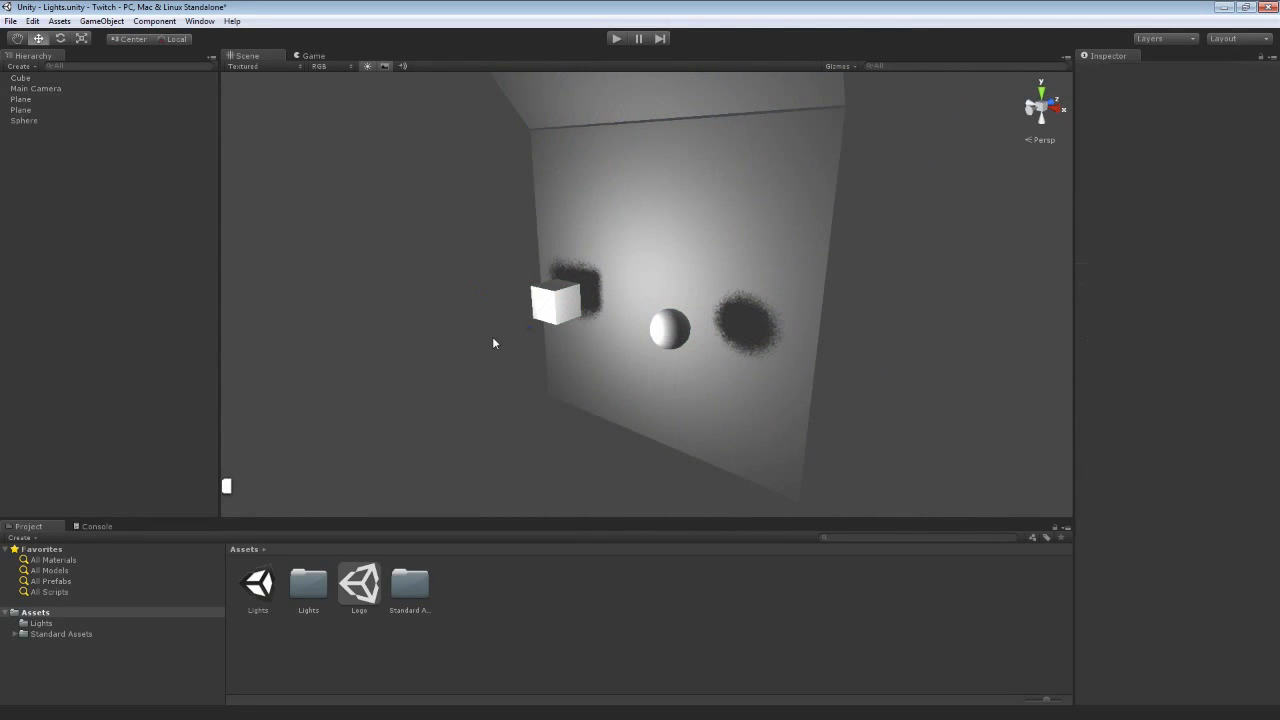